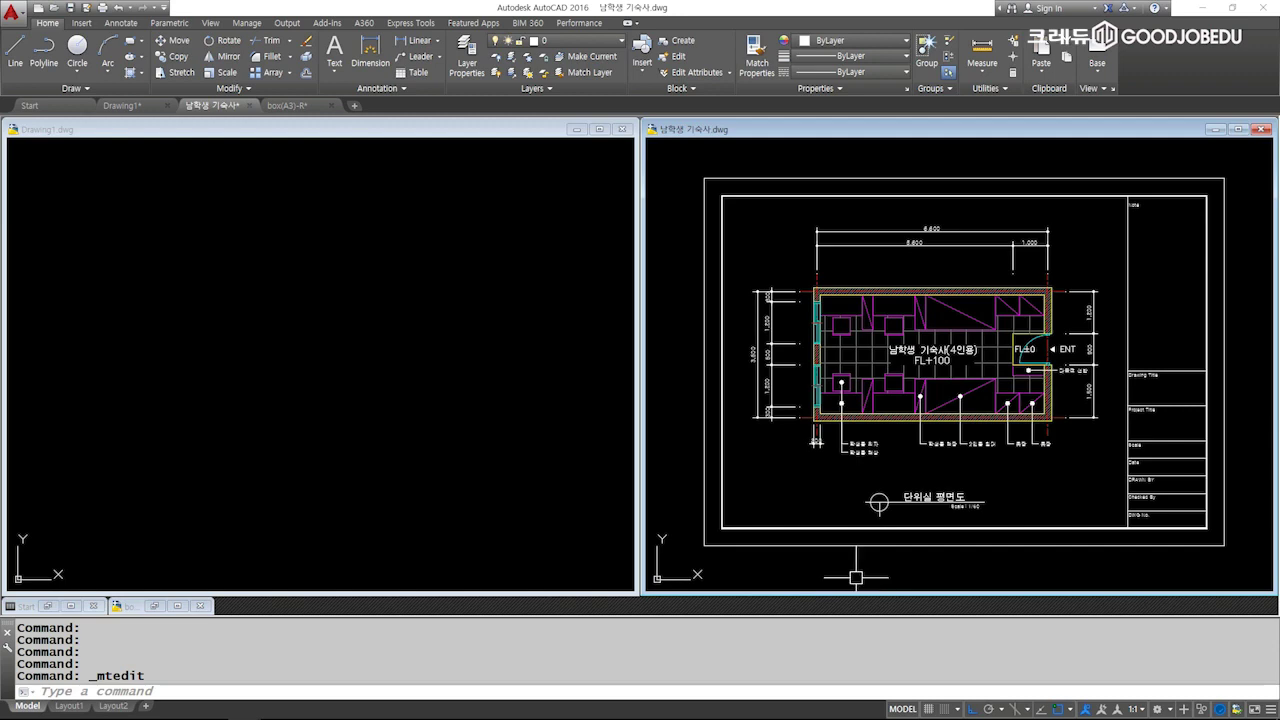
# Pan and zoom the dormitory plan to read its layer table, then make Drawing1 active.
pyautogui.moveTo(758, 420); pyautogui.dragTo(887, 354, button='middle')
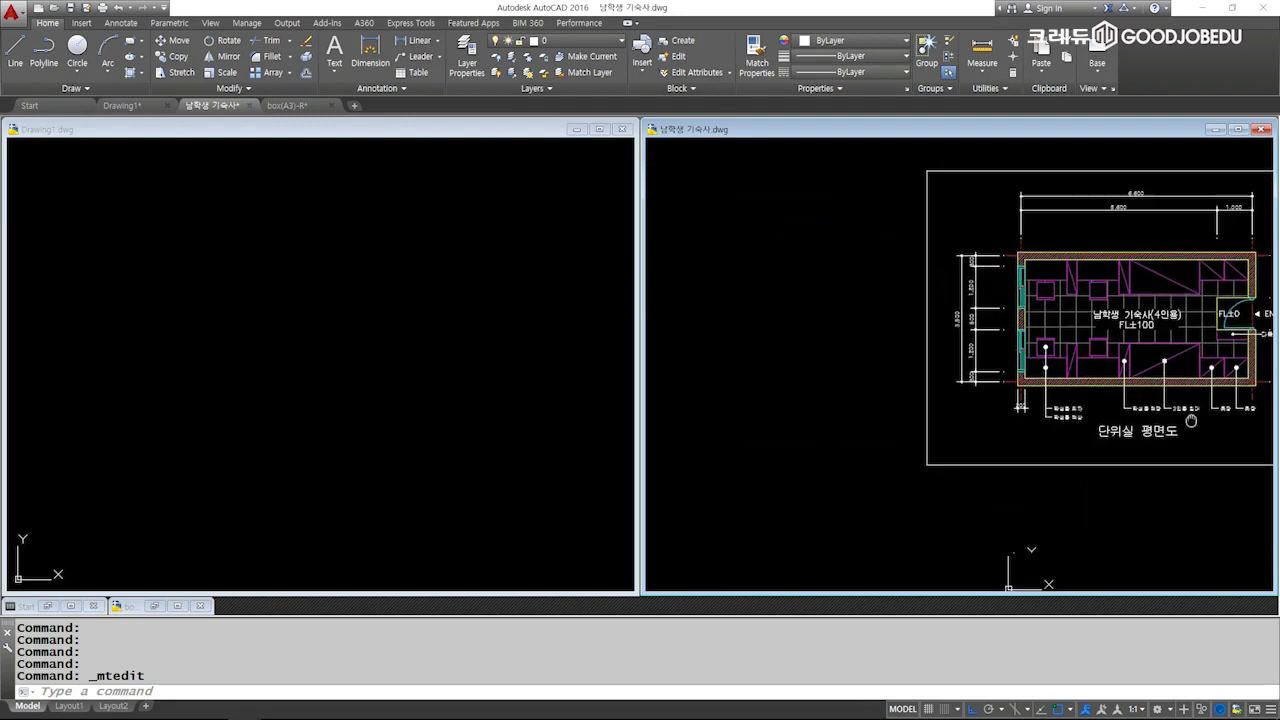
pyautogui.moveTo(791, 400); pyautogui.dragTo(908, 406, button='middle')
pyautogui.scroll(-3, 908, 406)
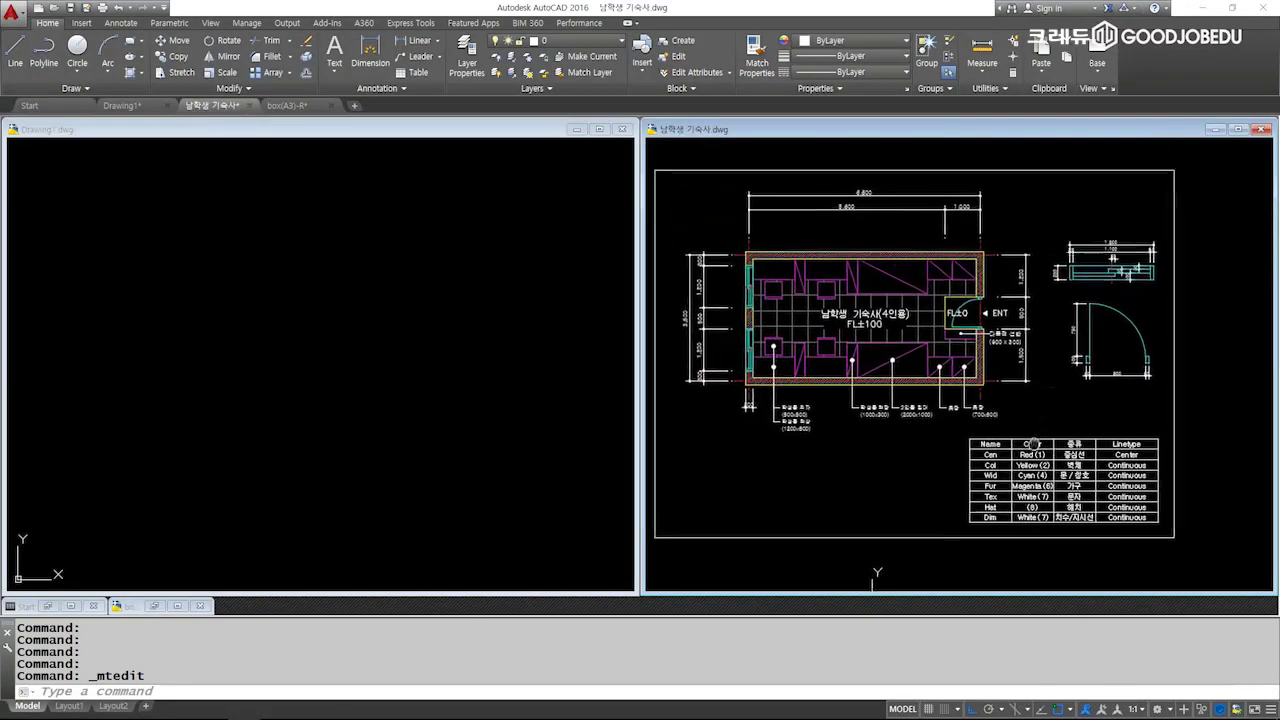
pyautogui.scroll(3, 1072, 430)
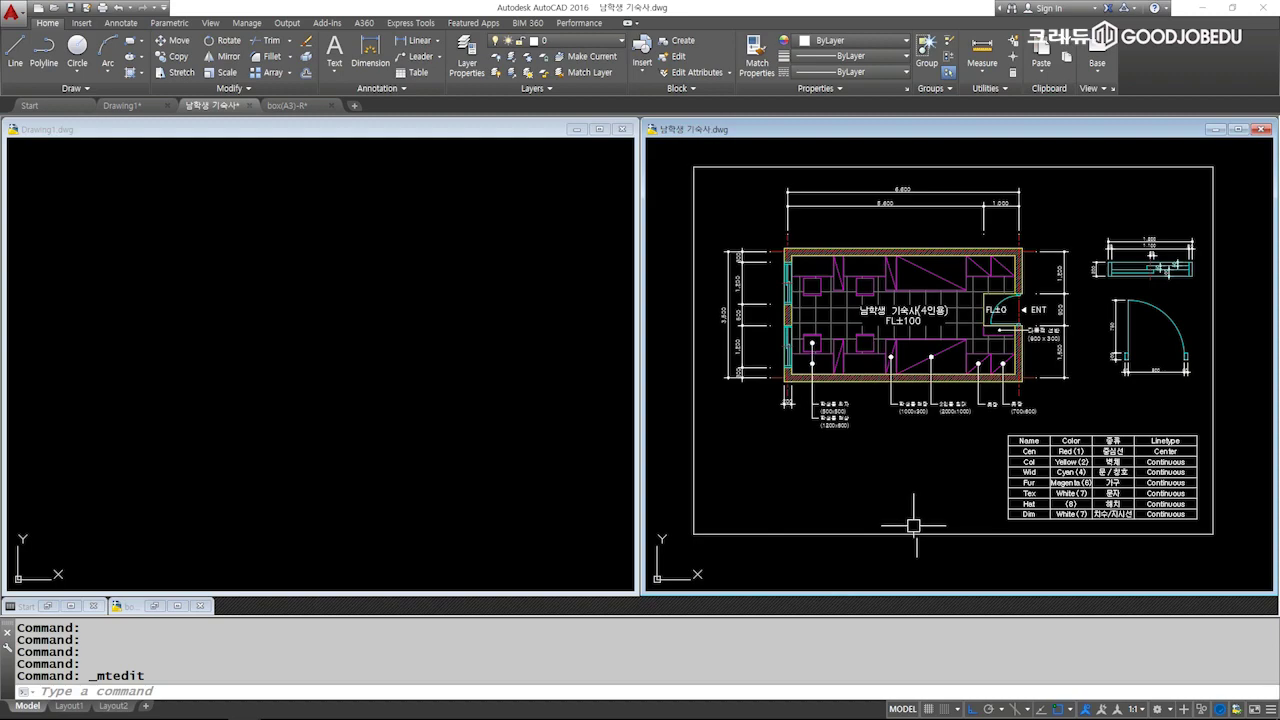
pyautogui.scroll(1, 903, 480)
pyautogui.scroll(2, 854, 459)
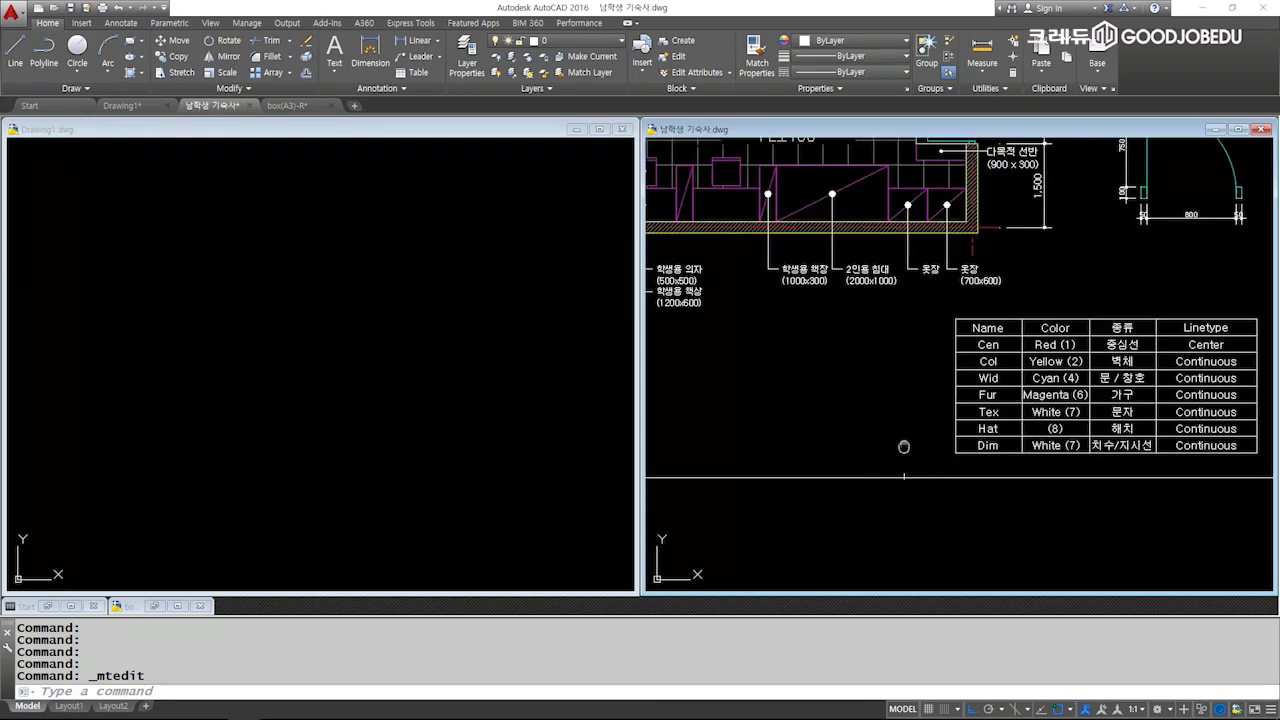
pyautogui.scroll(2, 903, 449)
pyautogui.scroll(2, 826, 460)
pyautogui.scroll(-2, 735, 459)
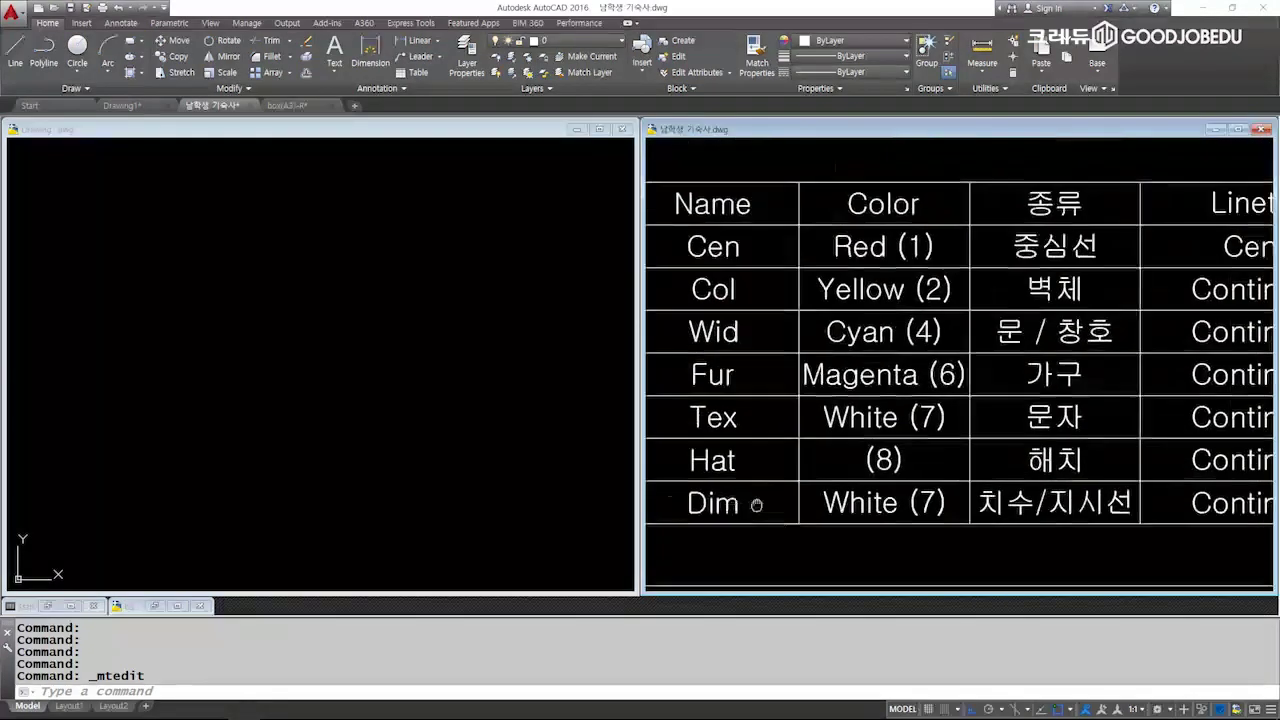
pyautogui.scroll(-1, 823, 500)
pyautogui.moveTo(890, 506)
pyautogui.mouseDown(button='middle')
pyautogui.moveTo(900, 513)
pyautogui.moveTo(933, 452)
pyautogui.mouseUp(button='middle')
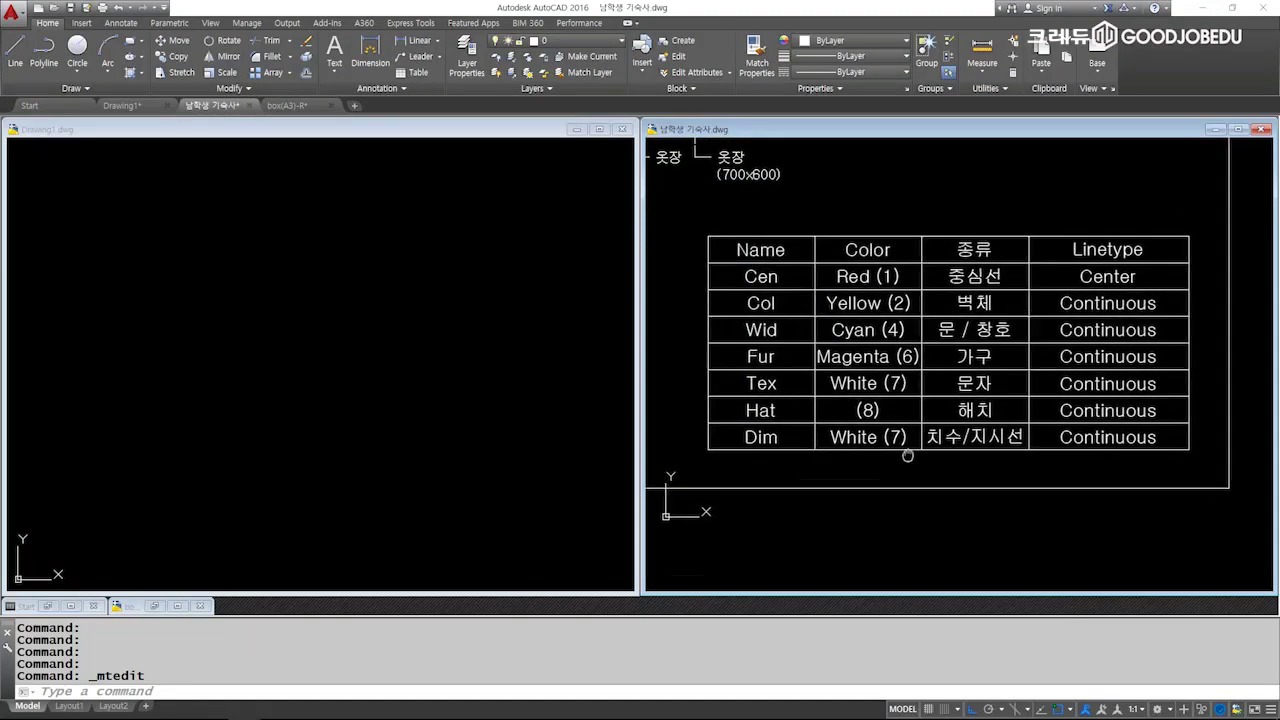
pyautogui.click(458, 488)
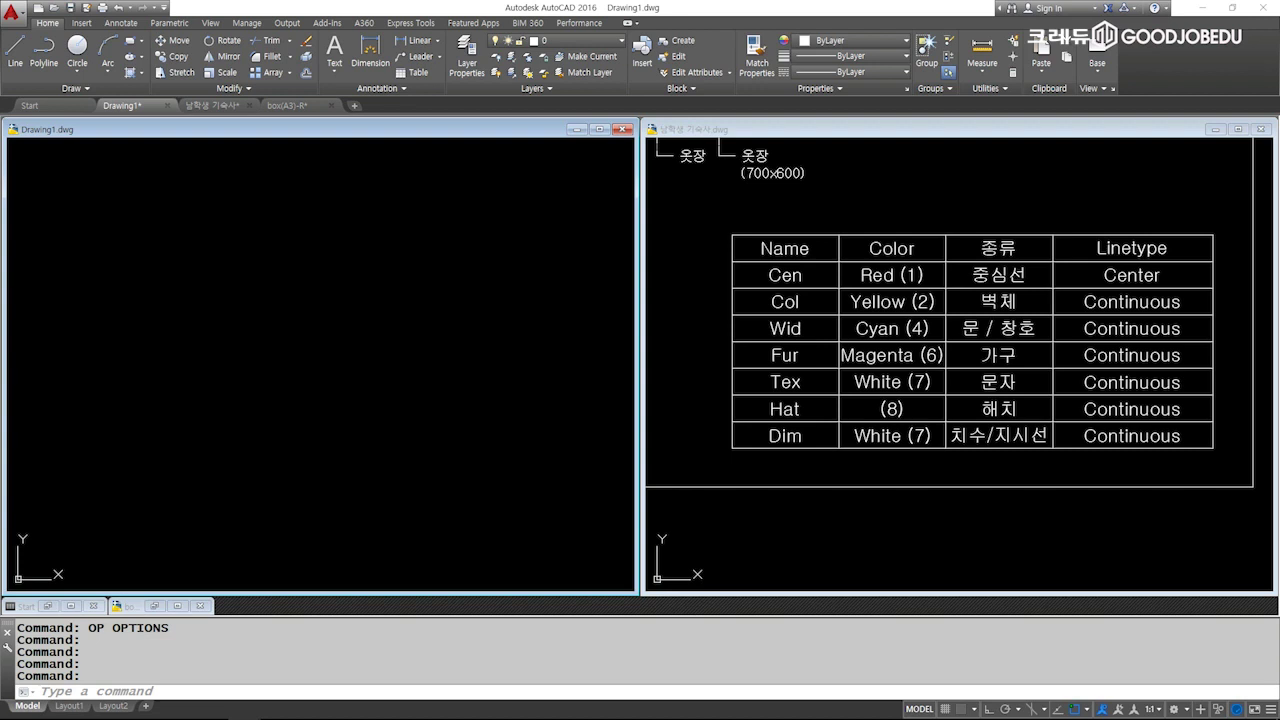
pyautogui.write('LA')
# Open the Layer Properties Manager with LA, enlarge it, widen its columns, and add Layer1.
pyautogui.press('Return')
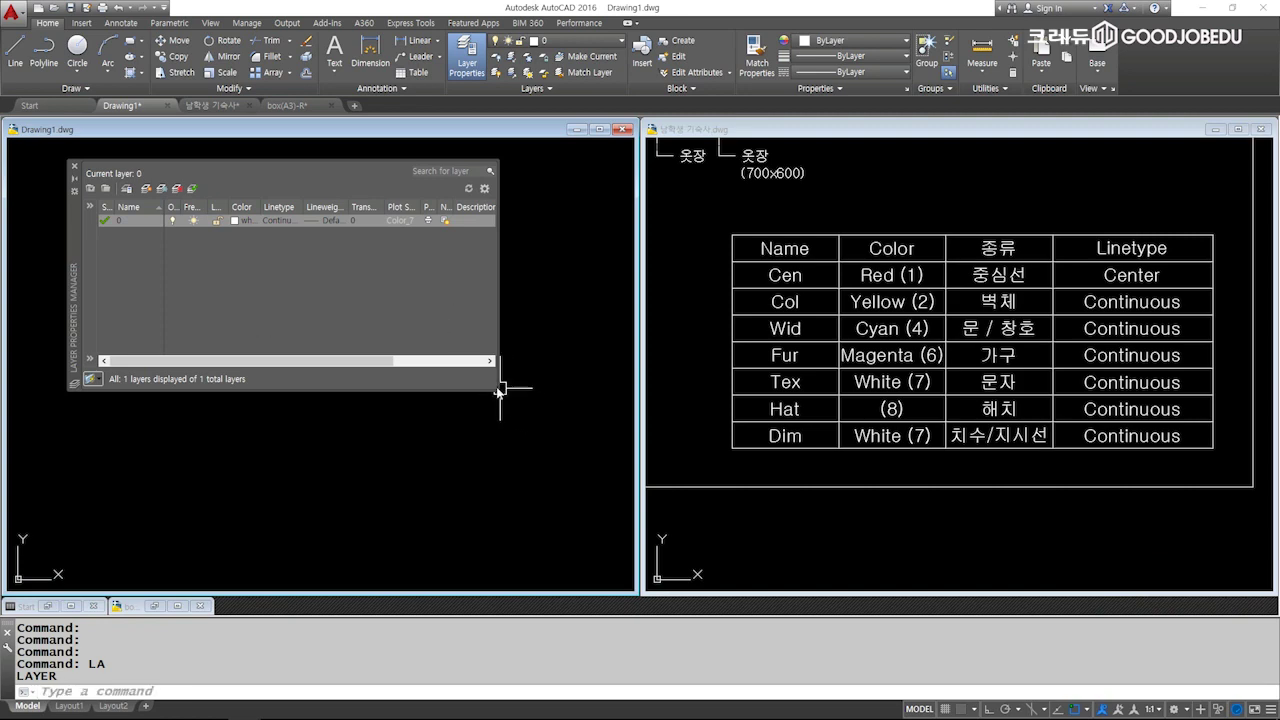
pyautogui.moveTo(500, 388); pyautogui.dragTo(572, 466)
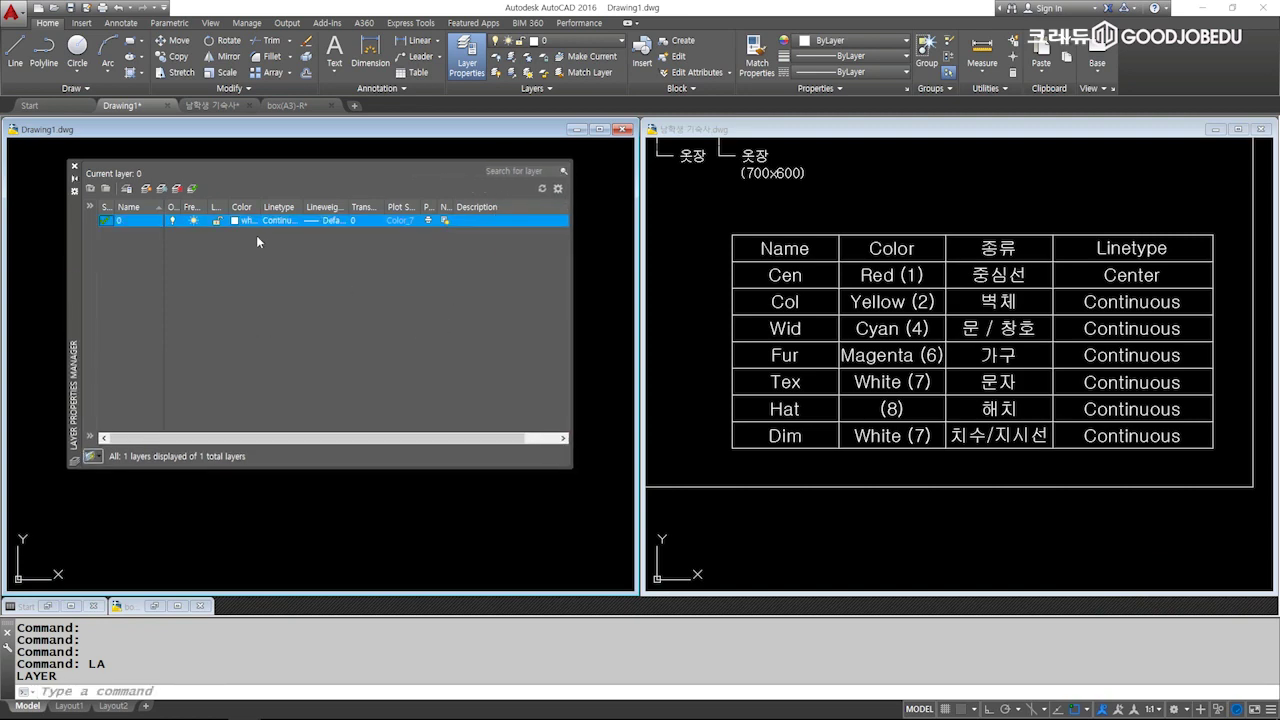
pyautogui.moveTo(208, 207)
pyautogui.mouseDown()
pyautogui.moveTo(185, 207)
pyautogui.moveTo(330, 207)
pyautogui.mouseUp()
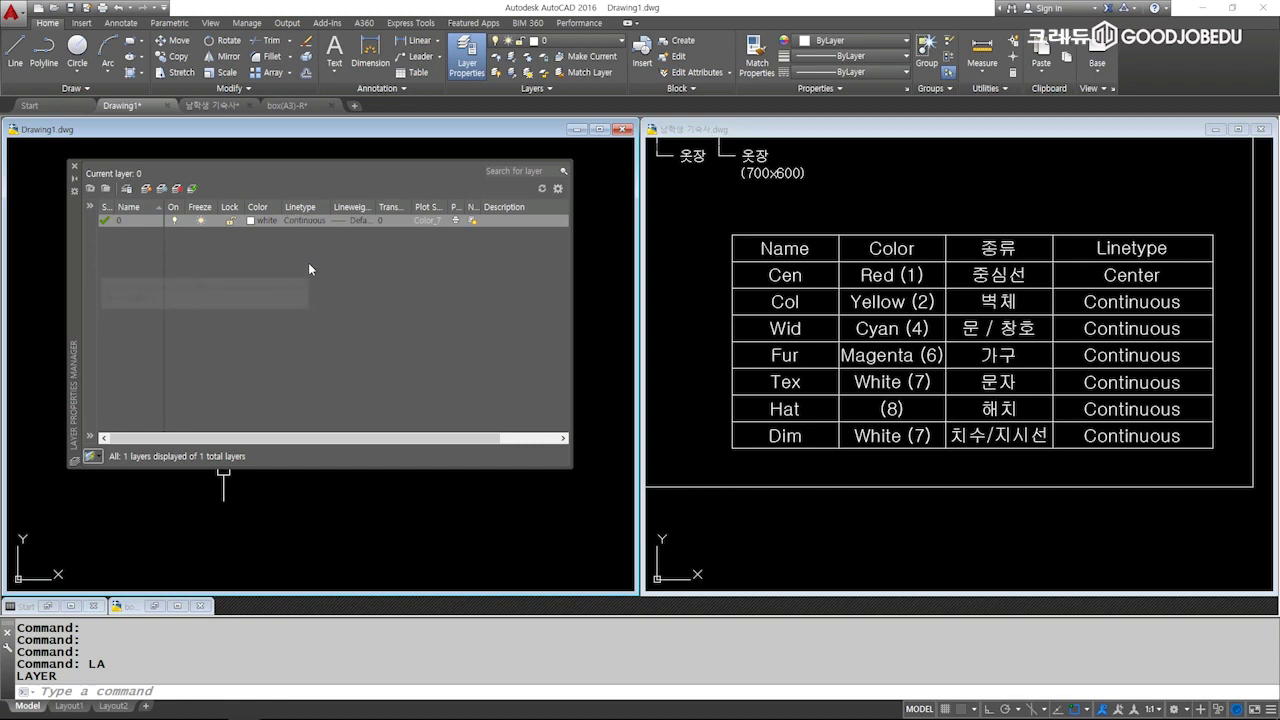
pyautogui.click(386, 216)
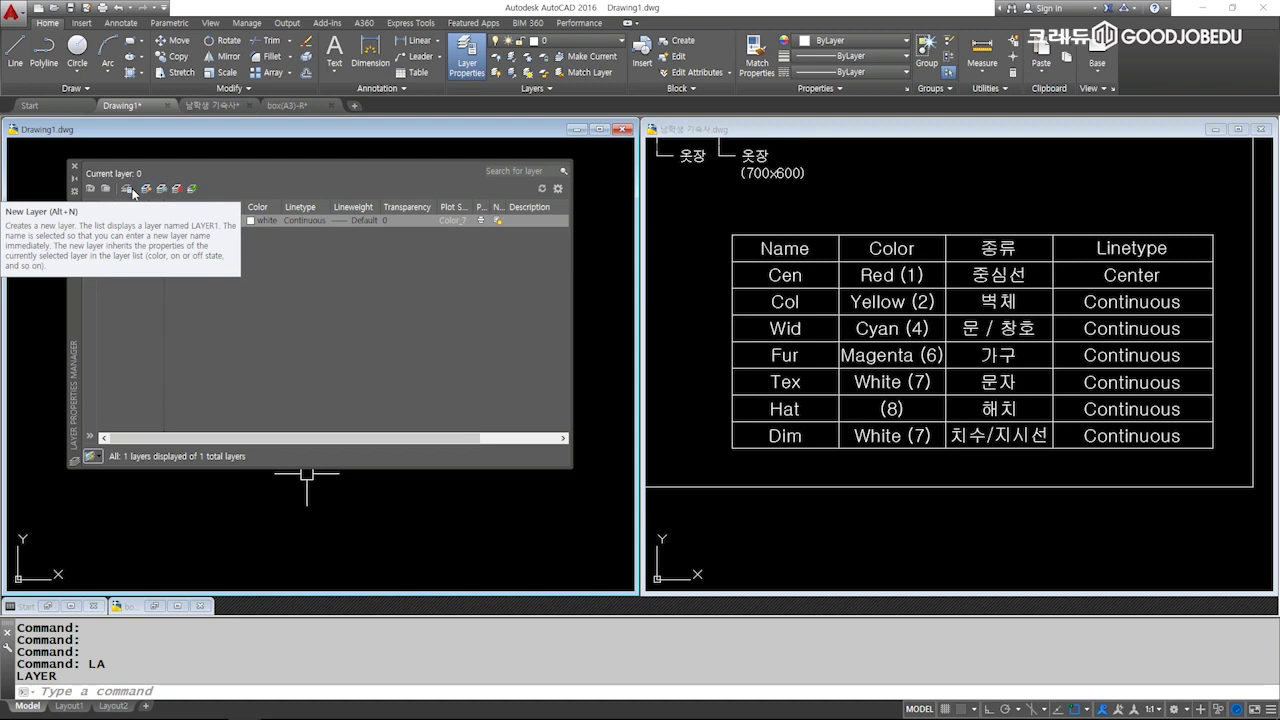
pyautogui.click(233, 306)
# Add new layers until Layer5 exists.
pyautogui.hotkey('alt', 'n')
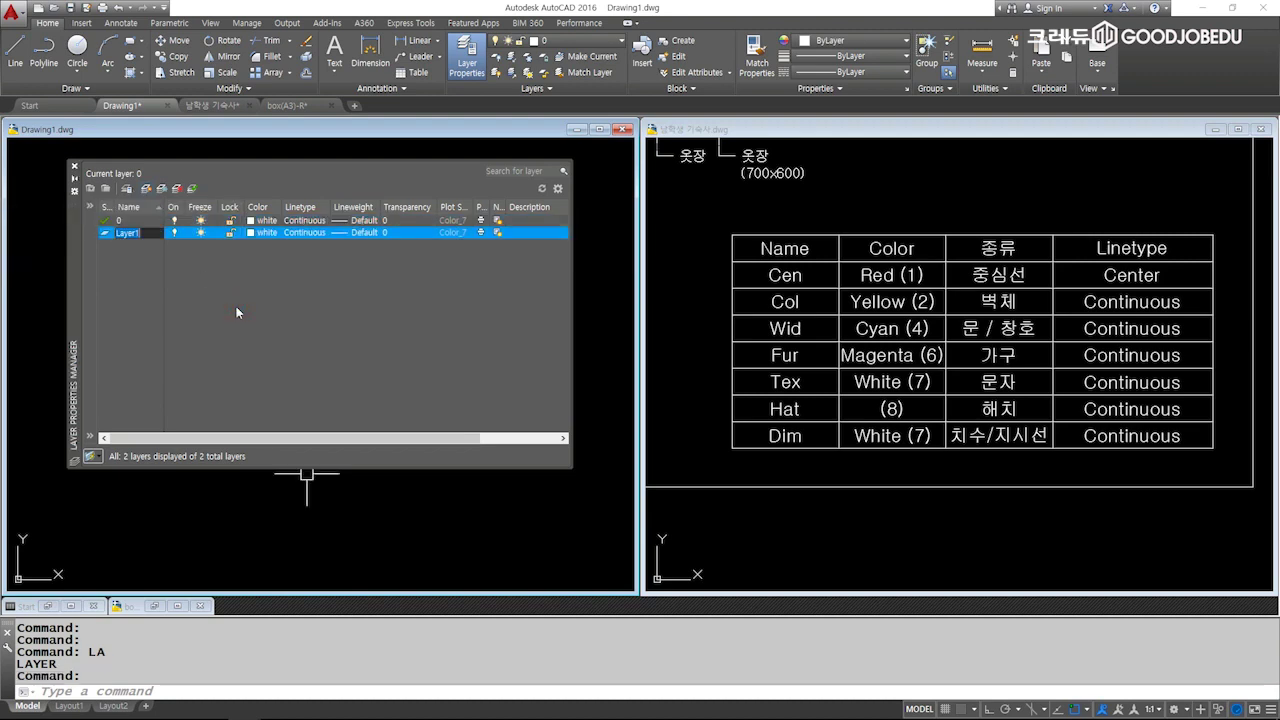
pyautogui.hotkey('alt', 'n')
pyautogui.hotkey('alt', 'n')
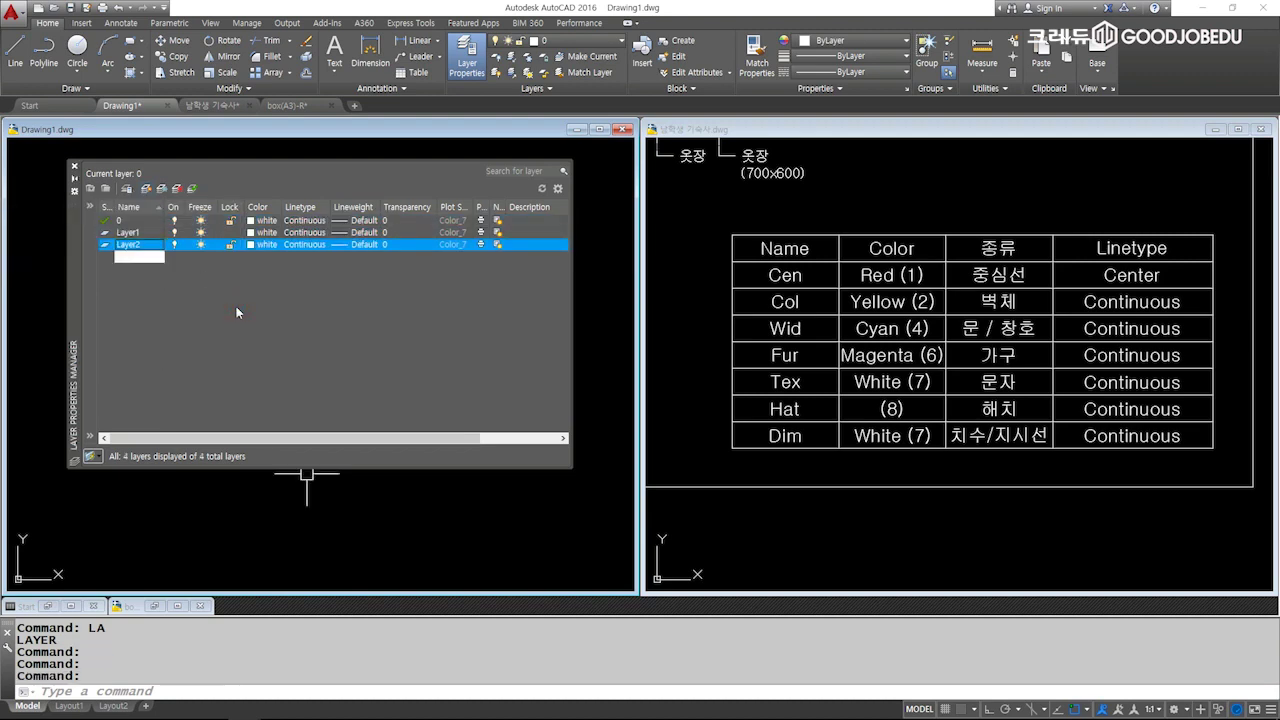
pyautogui.hotkey('alt', 'n')
pyautogui.hotkey('alt', 'n')
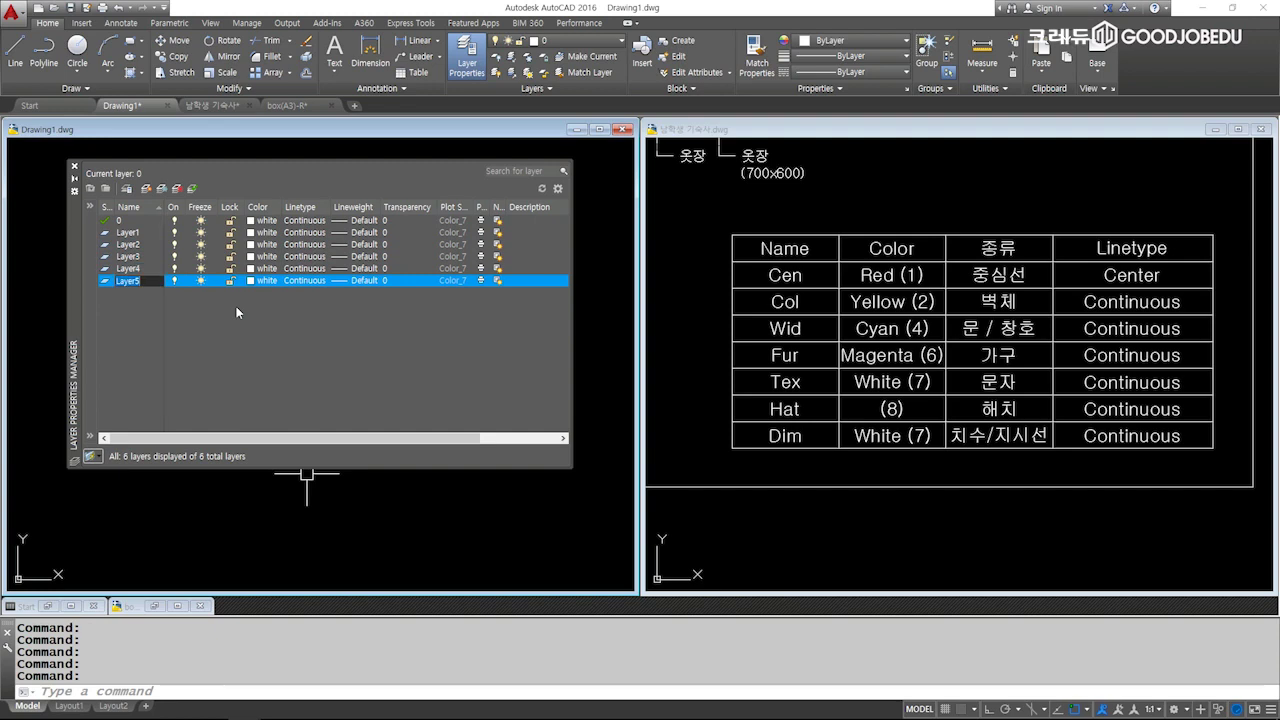
# Rename Layer1 to CEN.
pyautogui.click(138, 232)
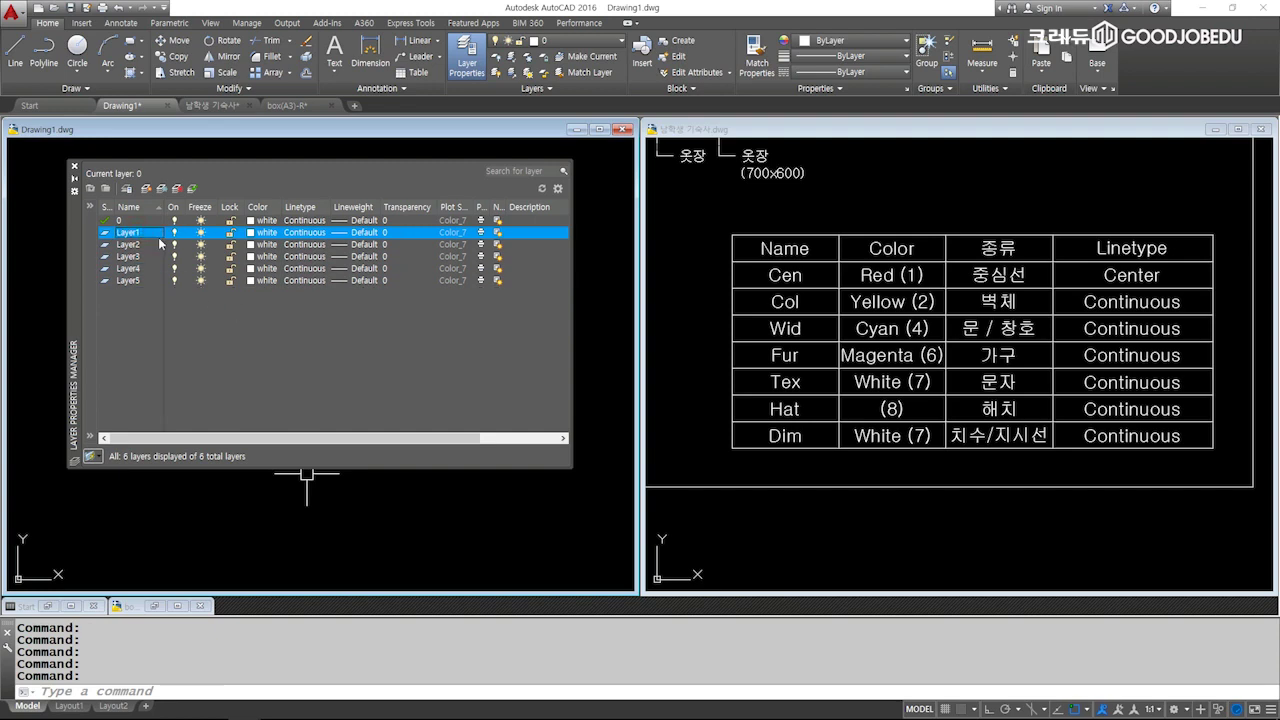
pyautogui.click(158, 233)
pyautogui.write('CEN')
pyautogui.press('Return')
# Change the CEN layer's name to 0.CEN.
pyautogui.click(213, 336)
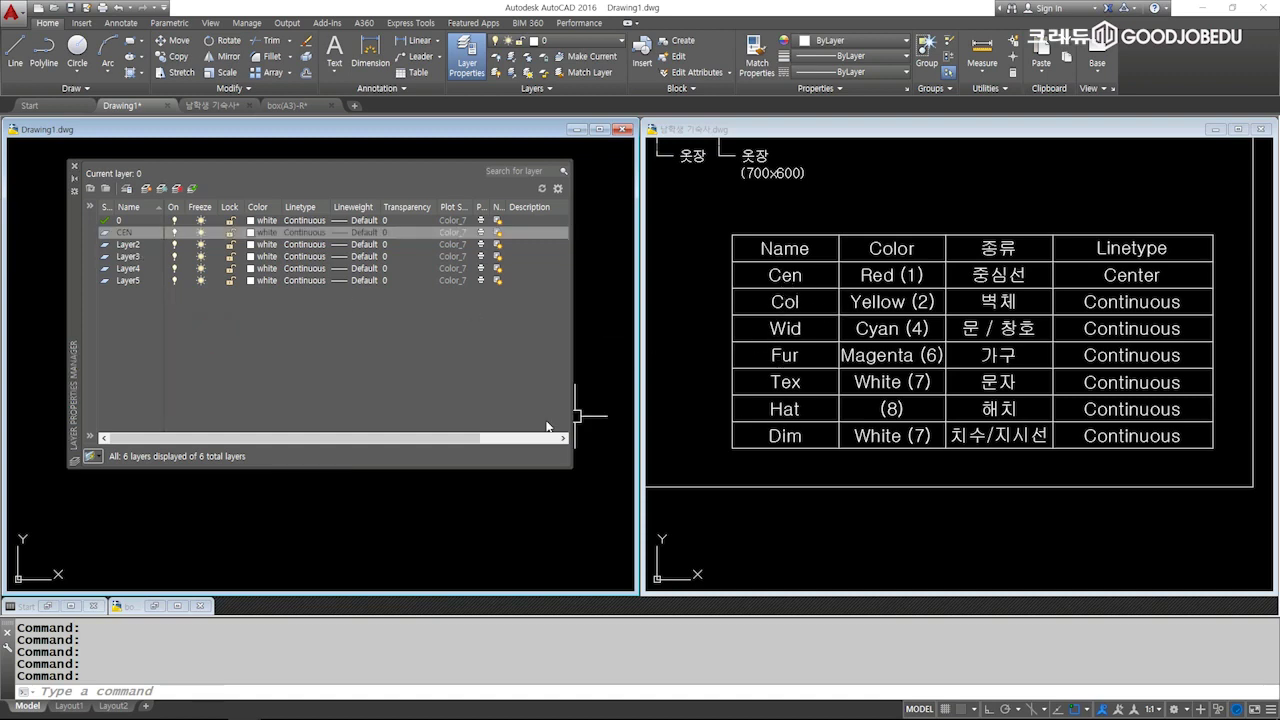
pyautogui.click(128, 234)
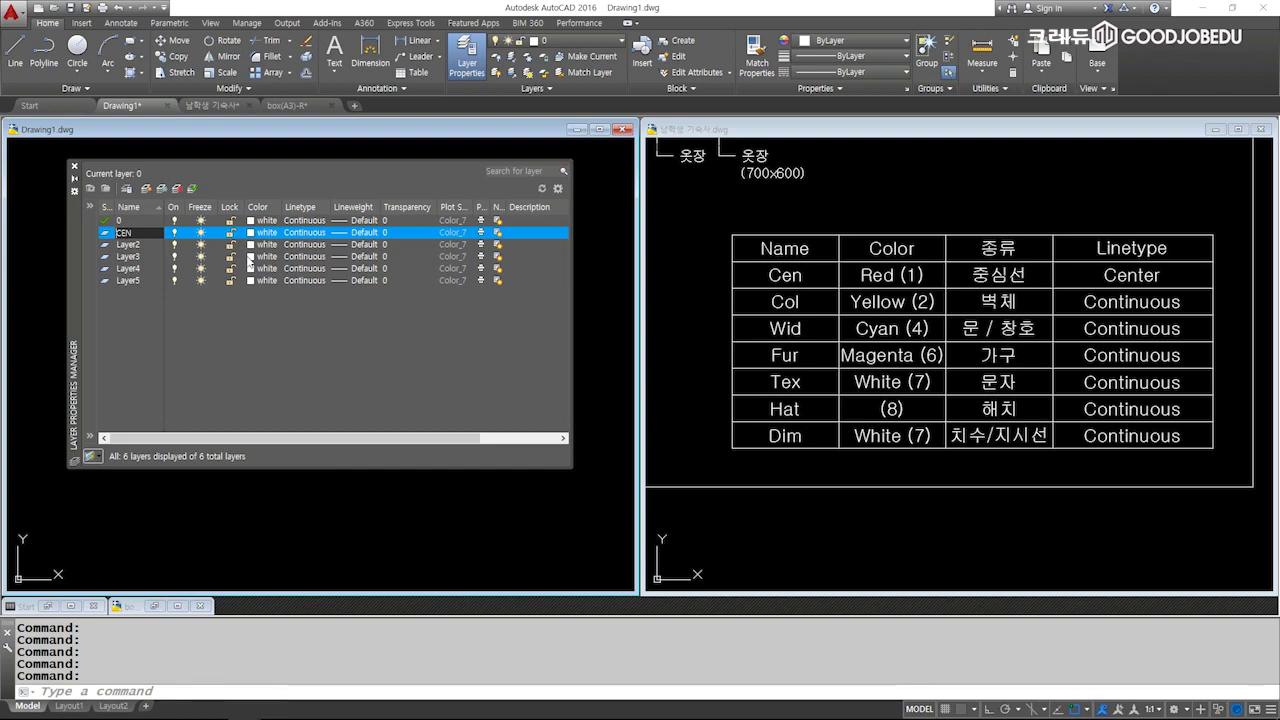
pyautogui.write('0.')
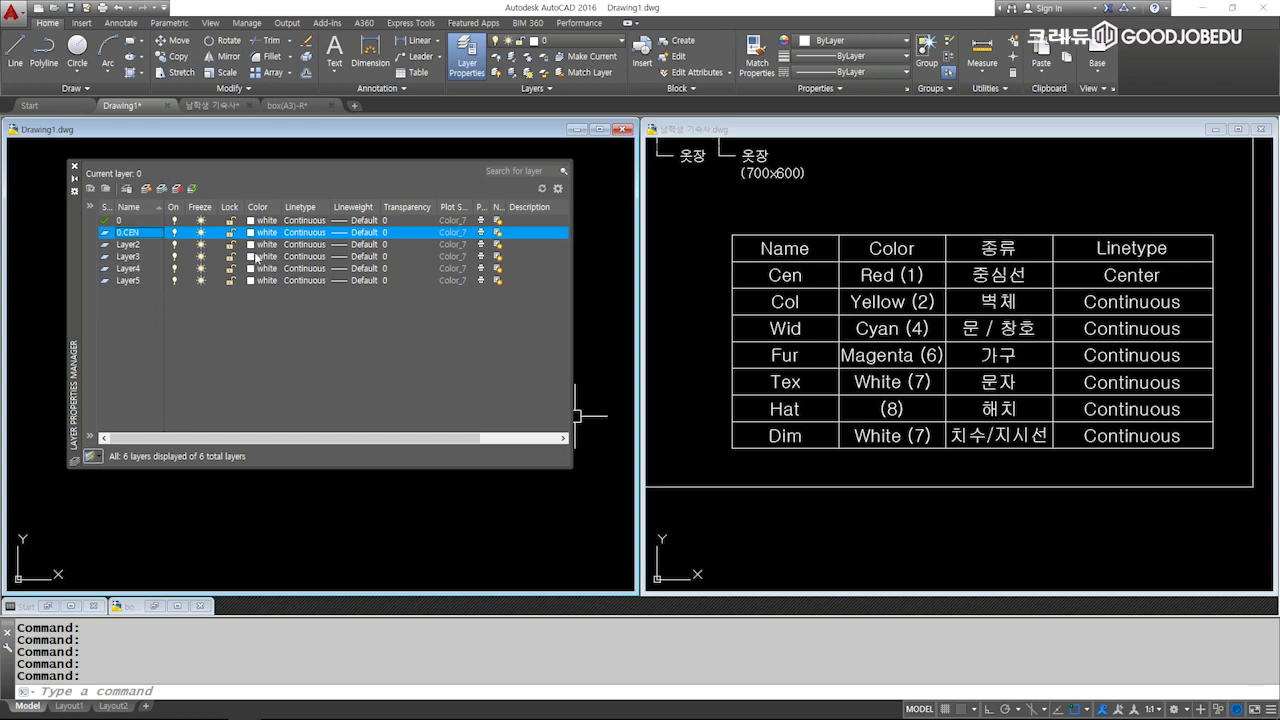
pyautogui.click(144, 151)
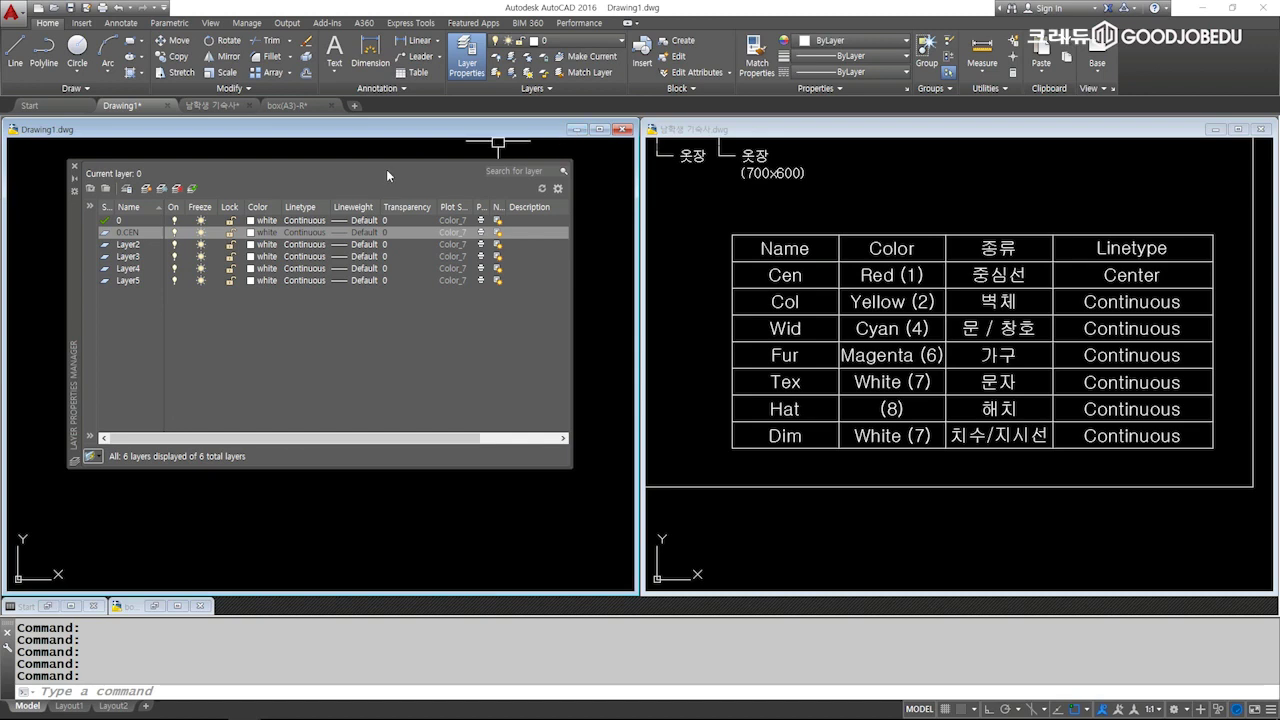
pyautogui.click(266, 233)
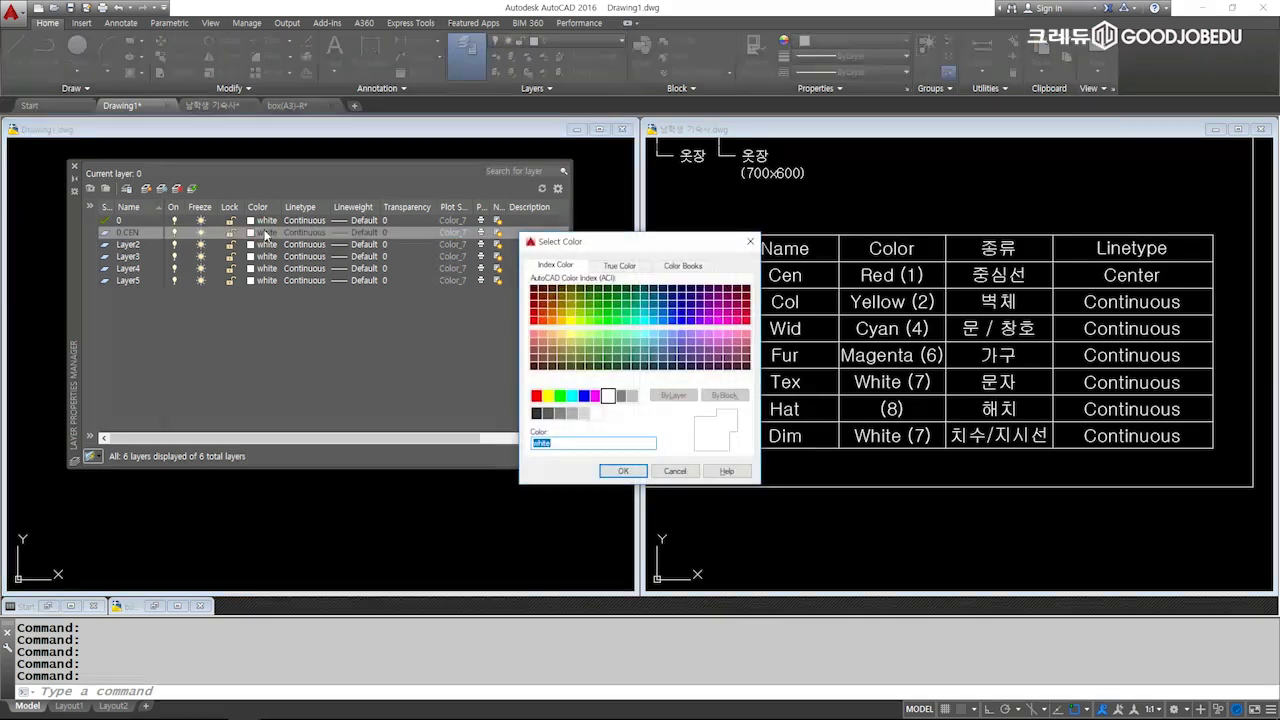
# Try red on layer 0.CEN, then revert it to white.
pyautogui.moveTo(537, 396)
pyautogui.click(536, 396)
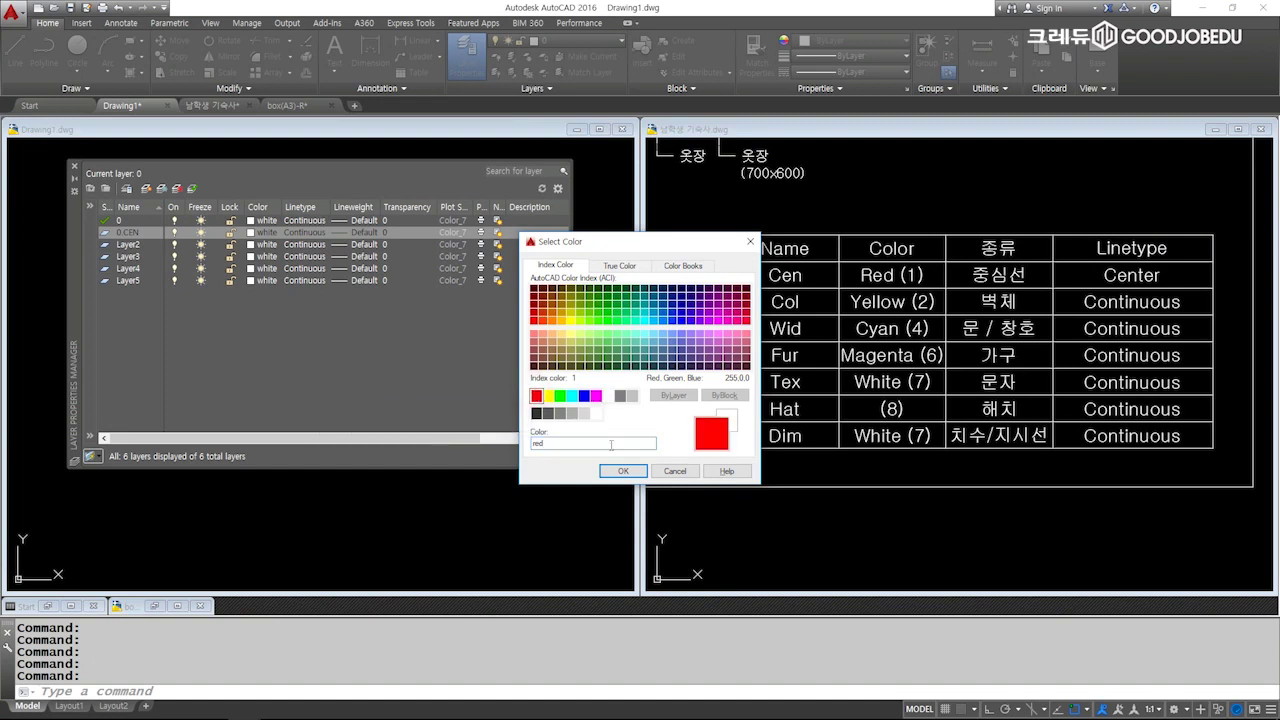
pyautogui.click(638, 472)
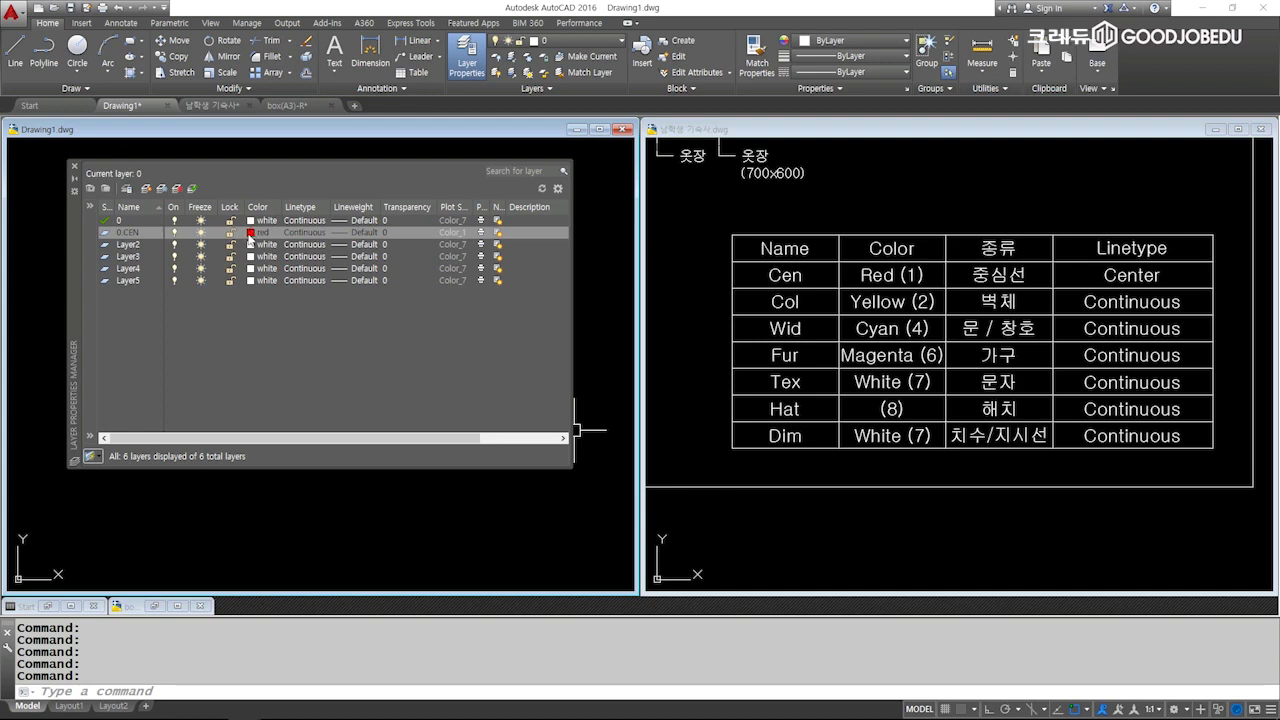
pyautogui.click(252, 234)
pyautogui.click(252, 234)
pyautogui.click(608, 394)
pyautogui.click(628, 466)
pyautogui.click(258, 233)
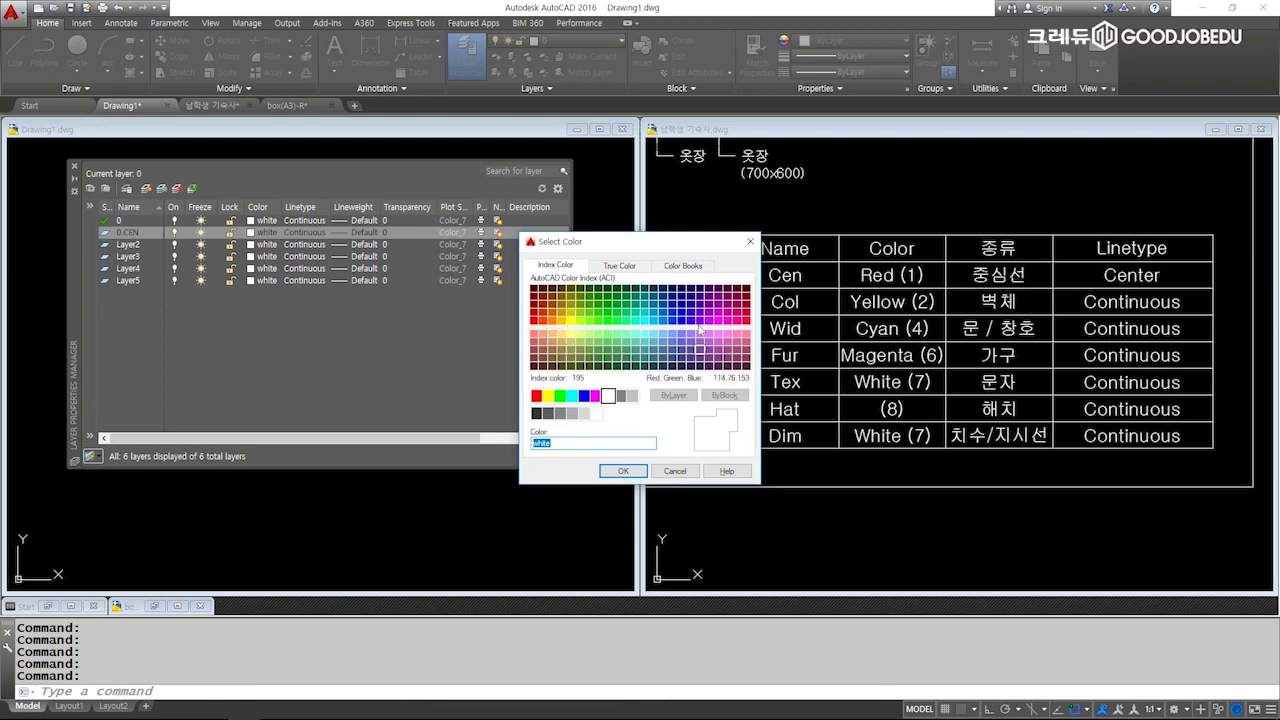
pyautogui.click(678, 472)
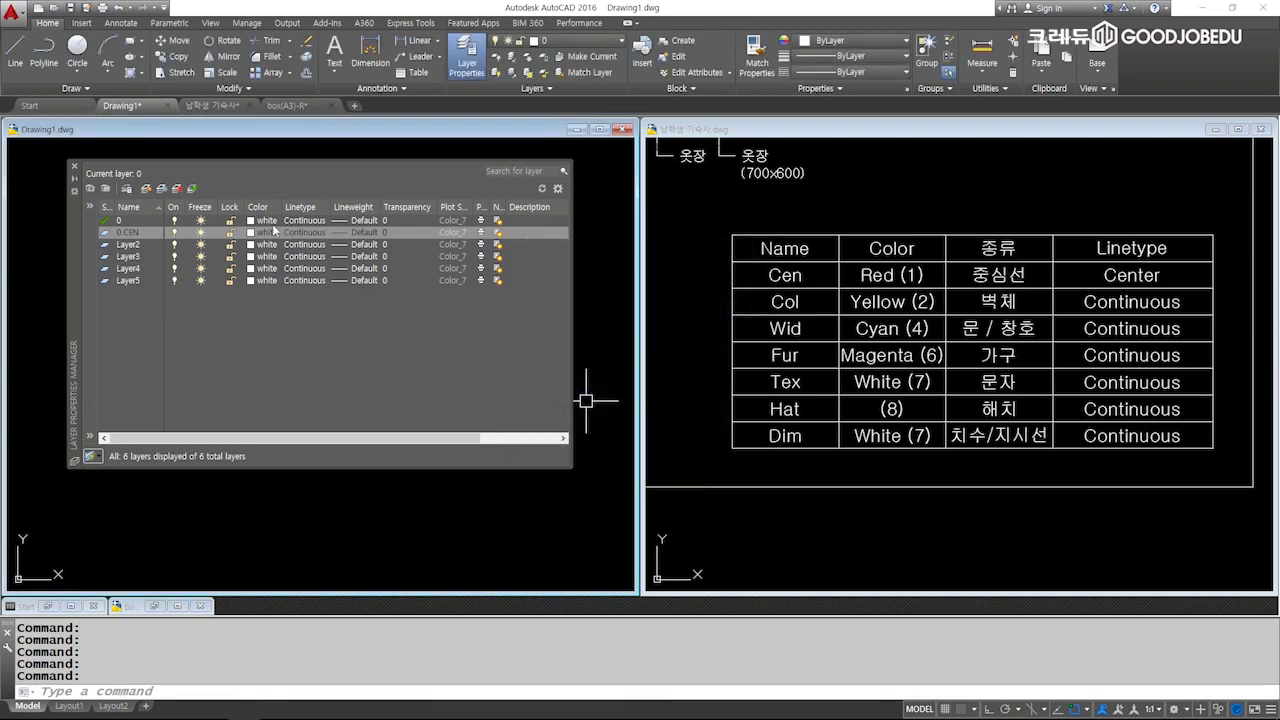
# Set layer 0.CEN to colour index 1 (red).
pyautogui.click(265, 232)
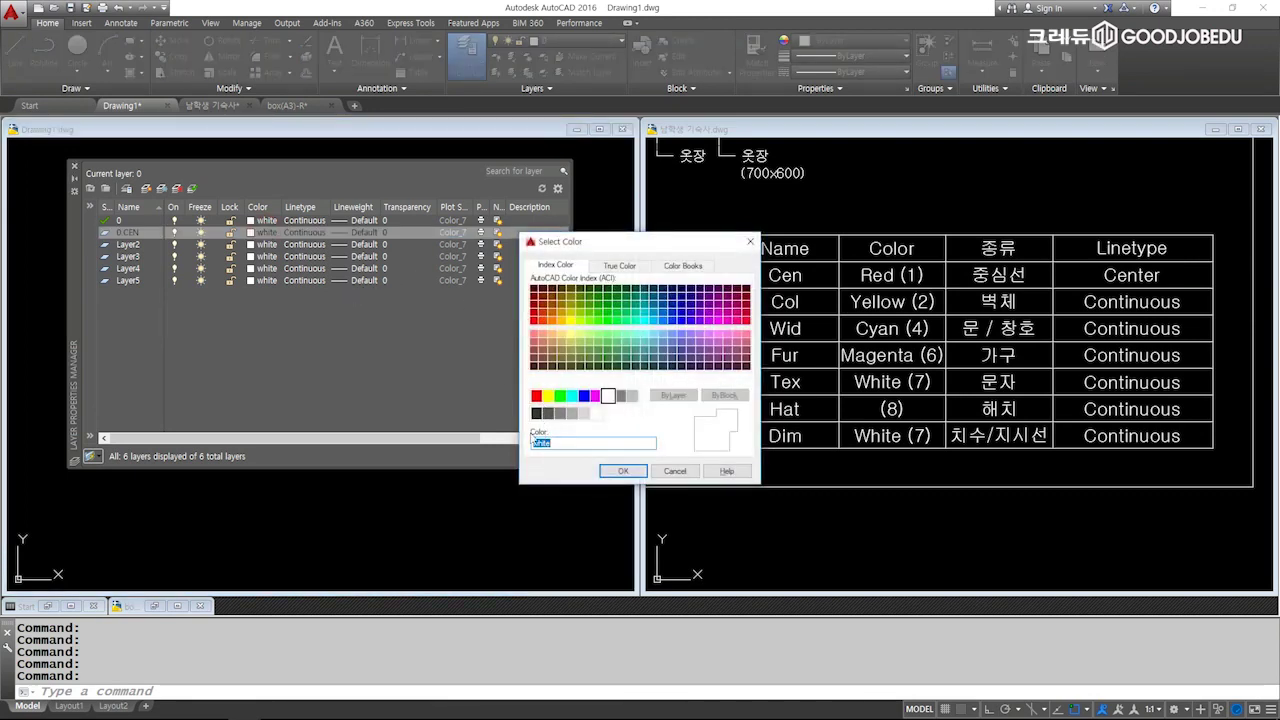
pyautogui.write('1')
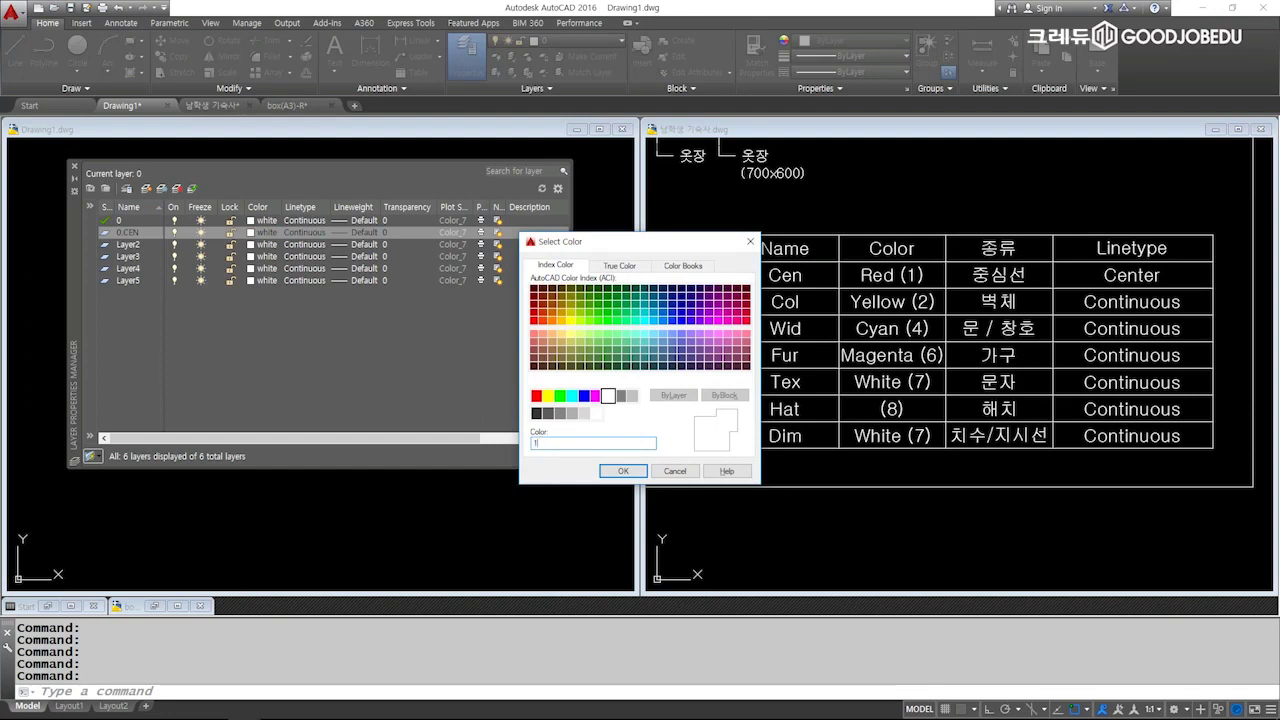
pyautogui.click(622, 471)
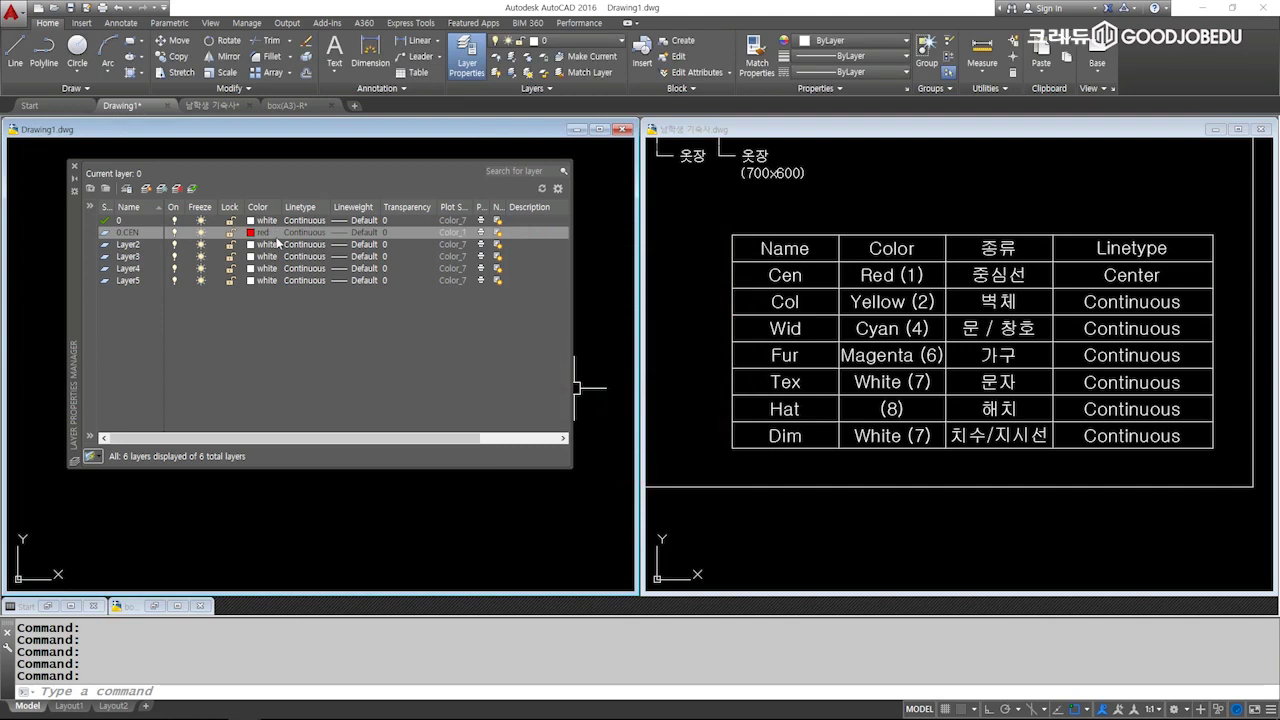
pyautogui.click(264, 244)
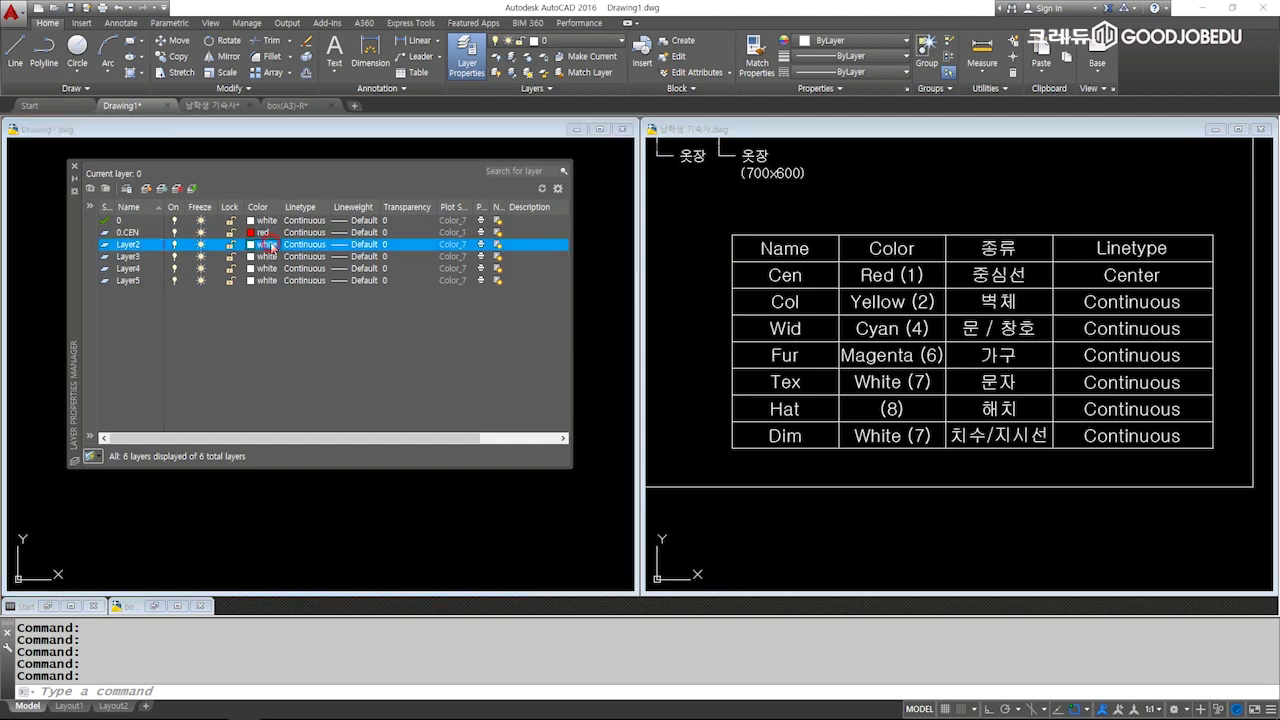
# Try yellow on Layer2, then set it back to white.
pyautogui.doubleClick(548, 396)
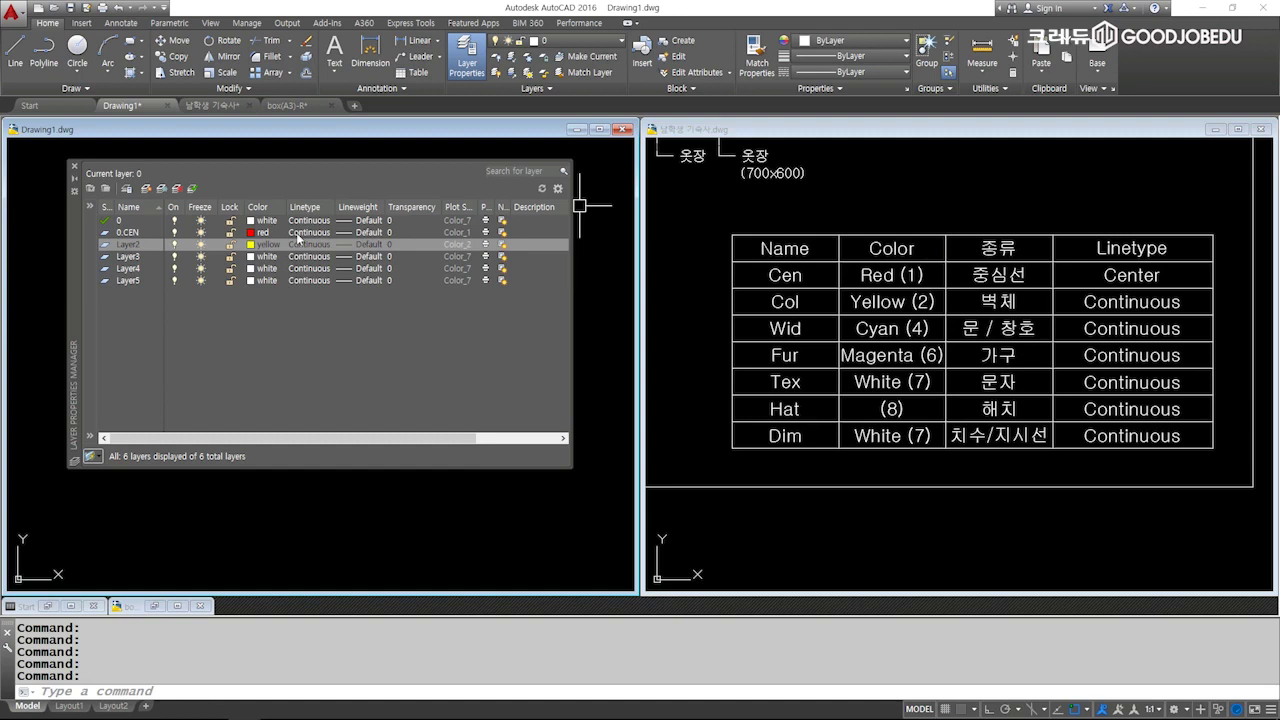
pyautogui.click(266, 246)
pyautogui.click(608, 397)
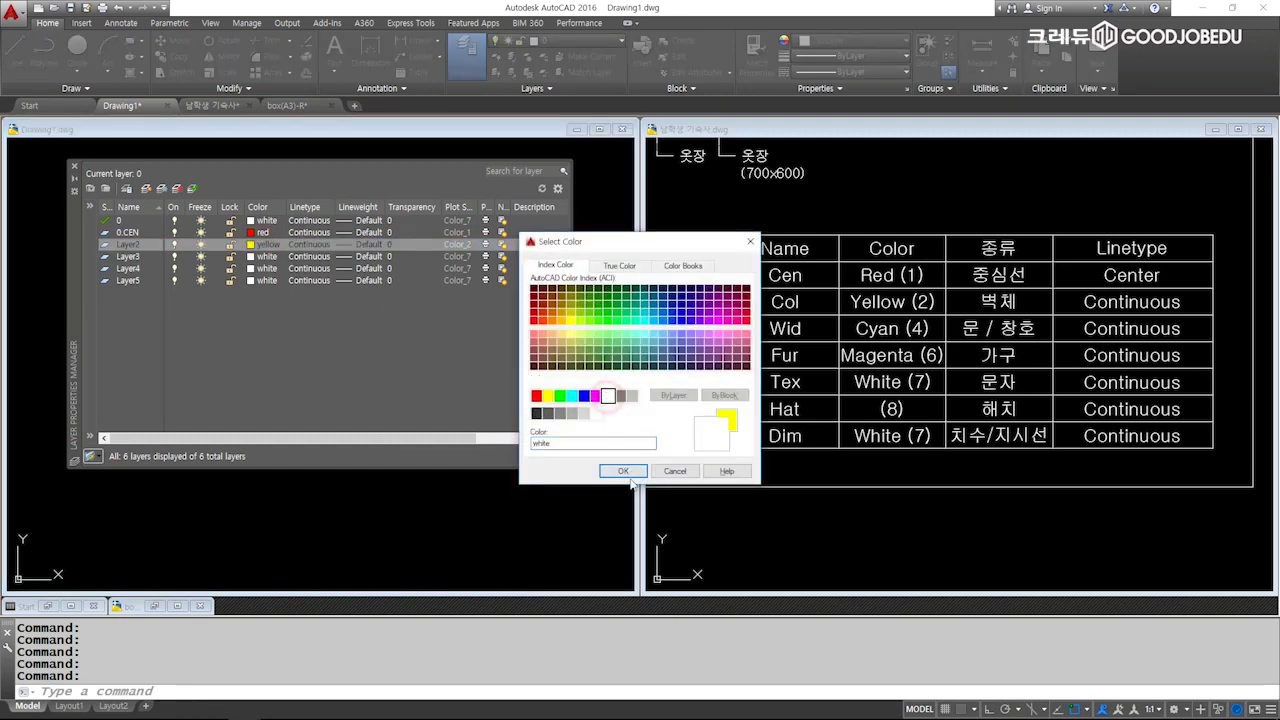
pyautogui.click(622, 471)
pyautogui.click(310, 232)
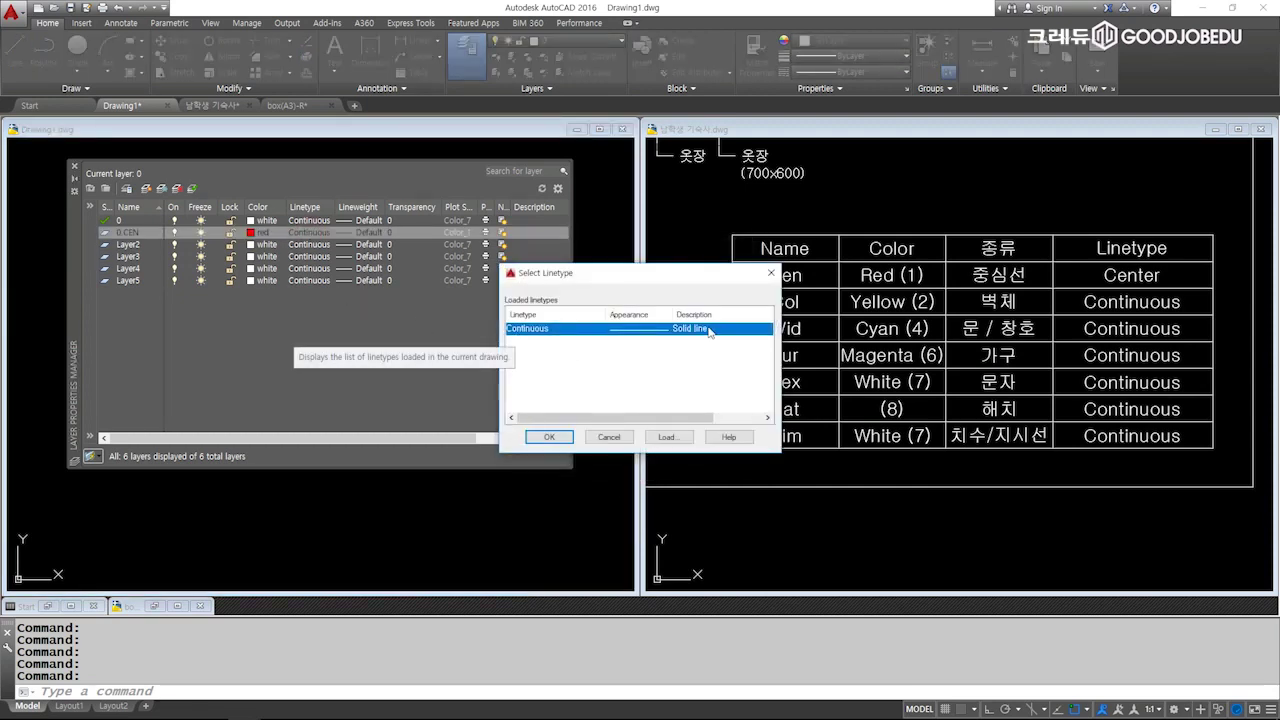
# Load the CENTER linetype from acadiso.lin and assign it to layer 0.CEN.
pyautogui.click(679, 438)
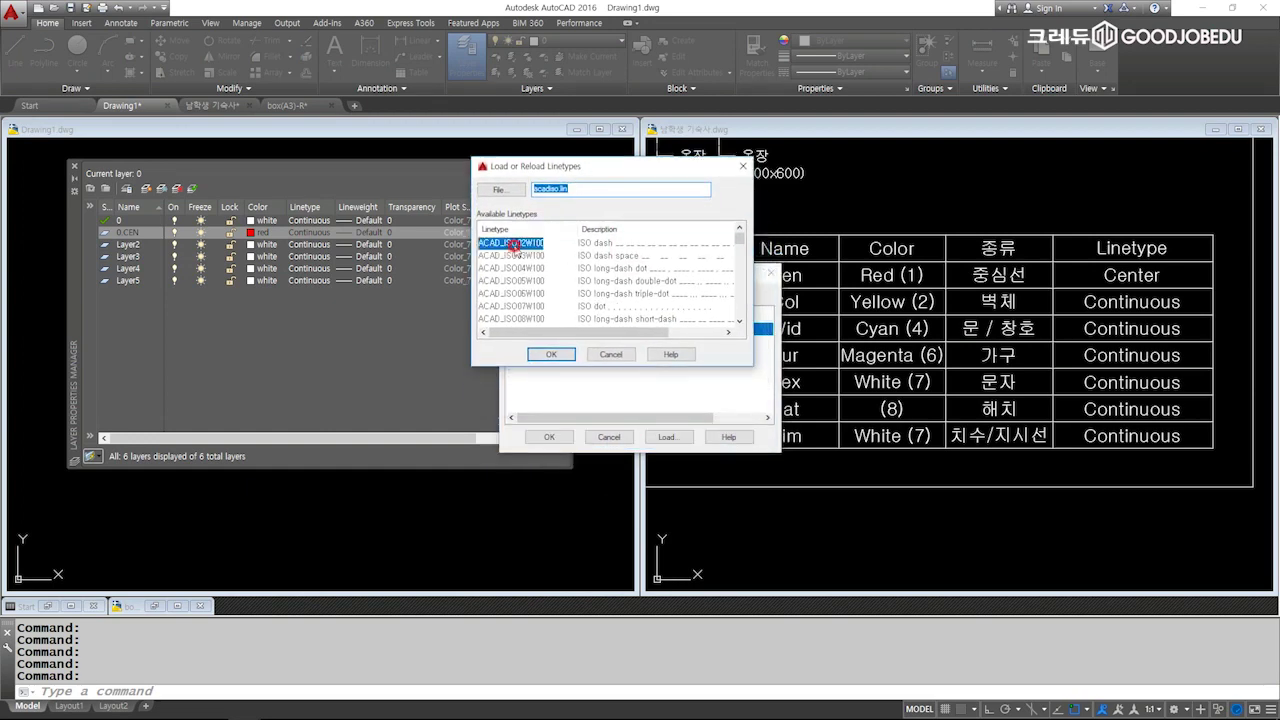
pyautogui.scroll(-8, 510, 262)
pyautogui.scroll(-5, 731, 305)
pyautogui.scroll(-3, 731, 305)
pyautogui.moveTo(738, 304)
pyautogui.mouseDown()
pyautogui.moveTo(741, 243)
pyautogui.moveTo(743, 265)
pyautogui.mouseUp()
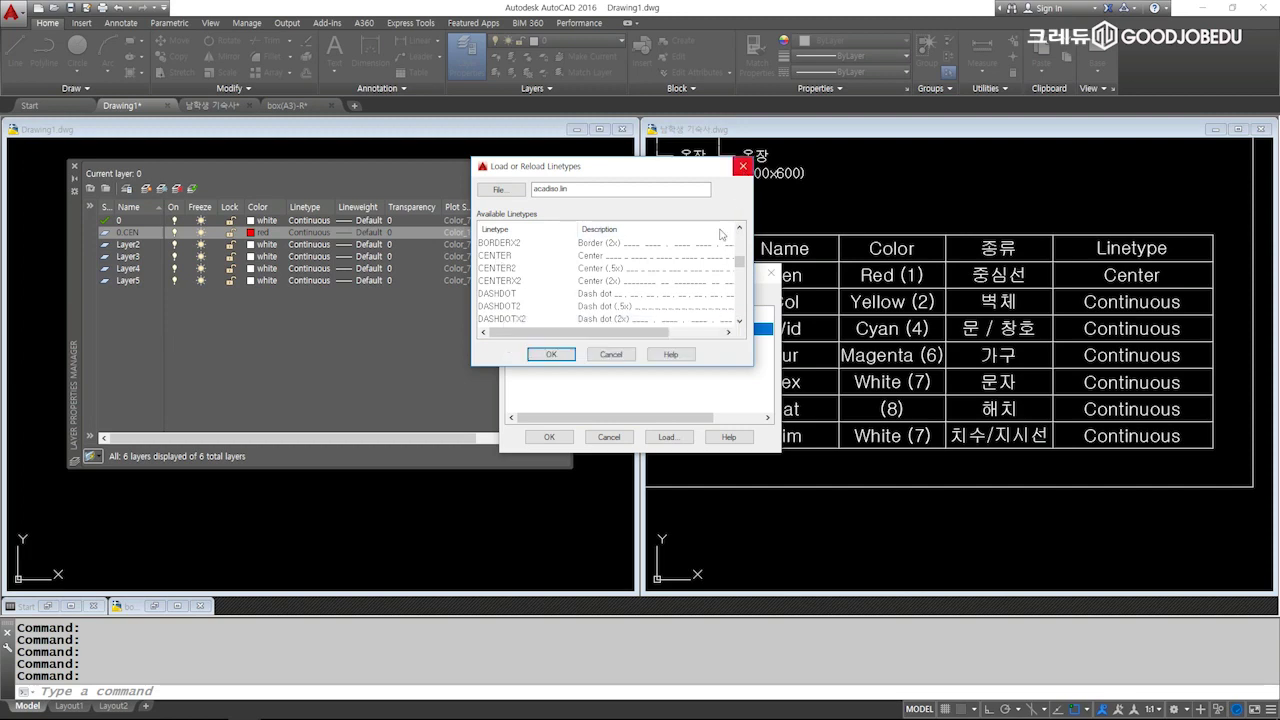
pyautogui.click(624, 356)
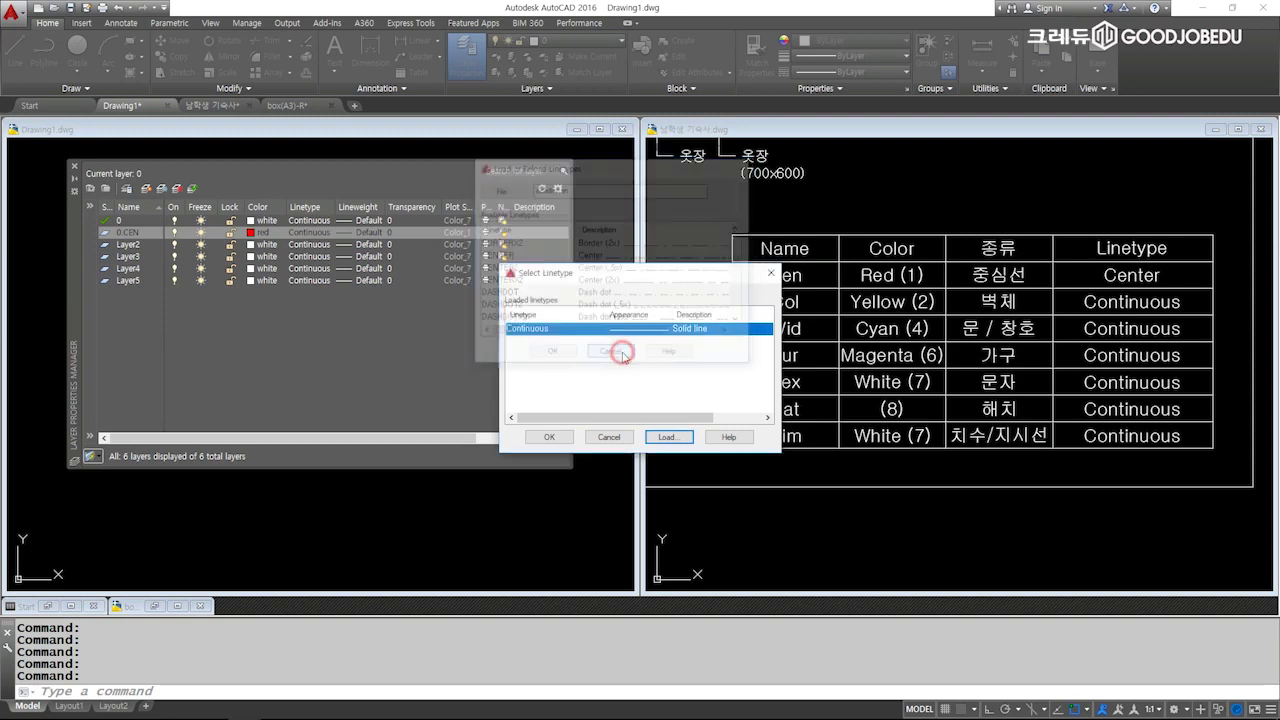
pyautogui.click(669, 437)
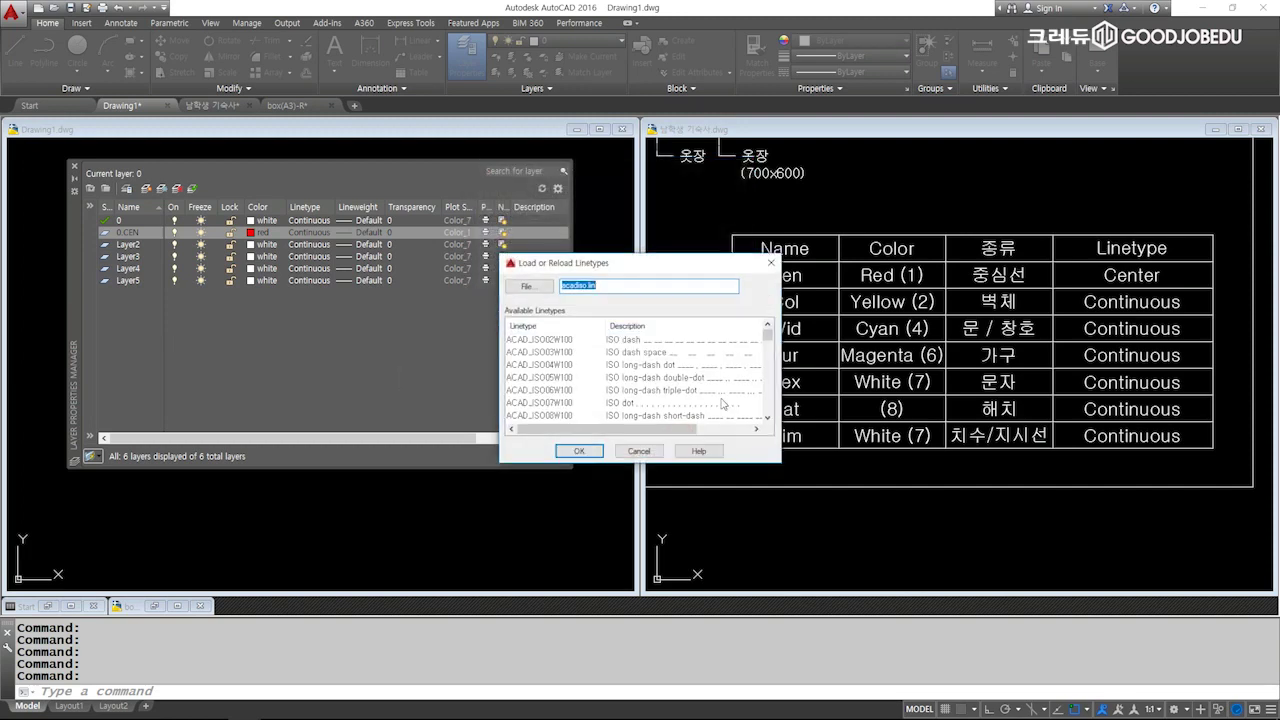
pyautogui.click(540, 352)
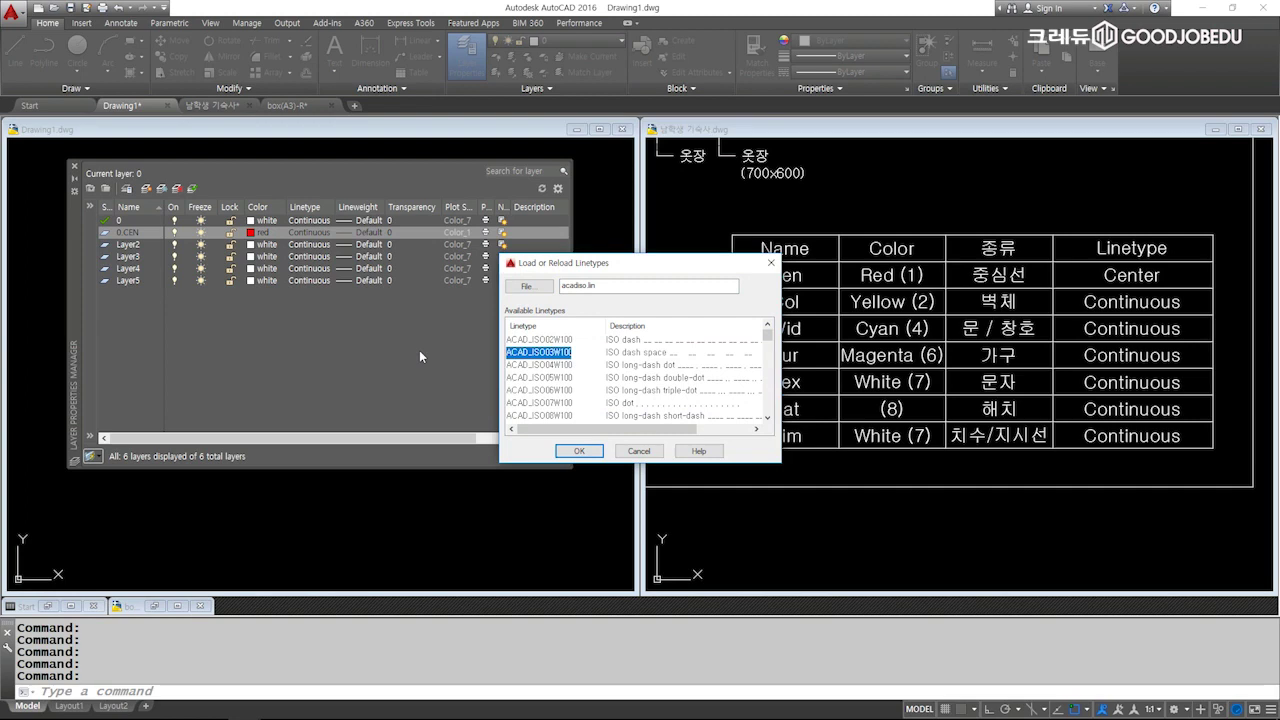
pyautogui.press('c')
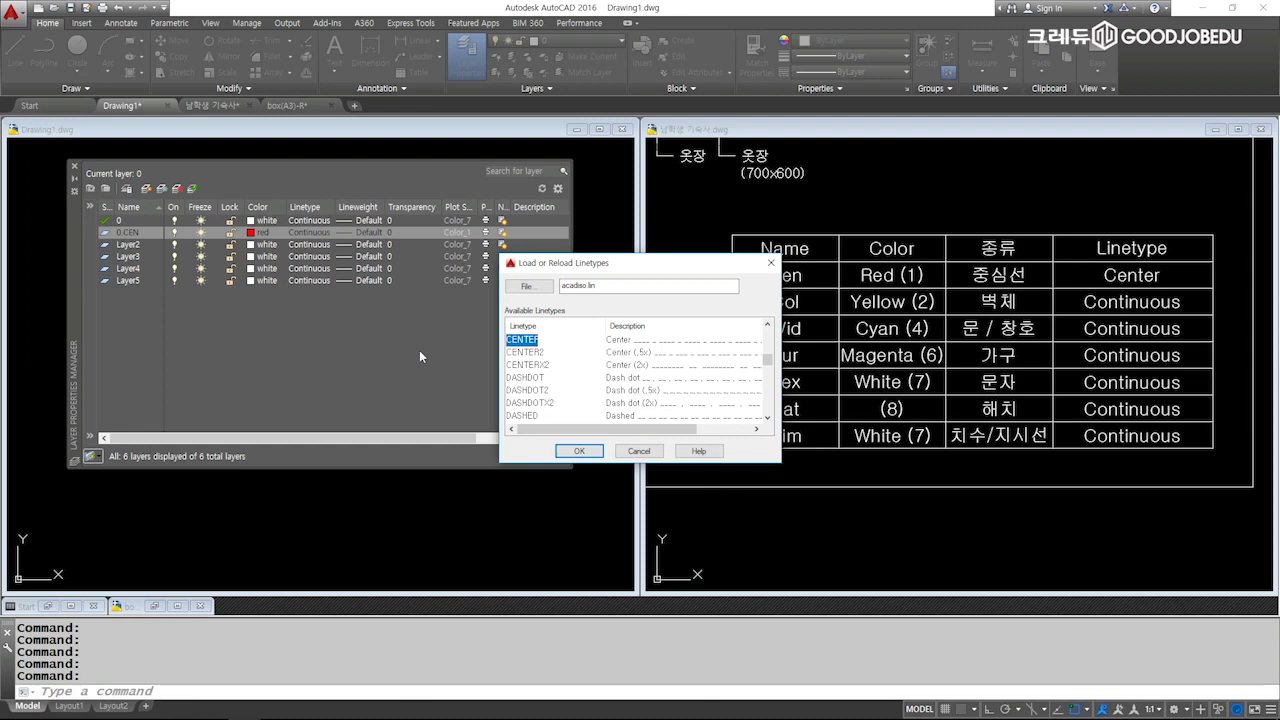
pyautogui.click(579, 451)
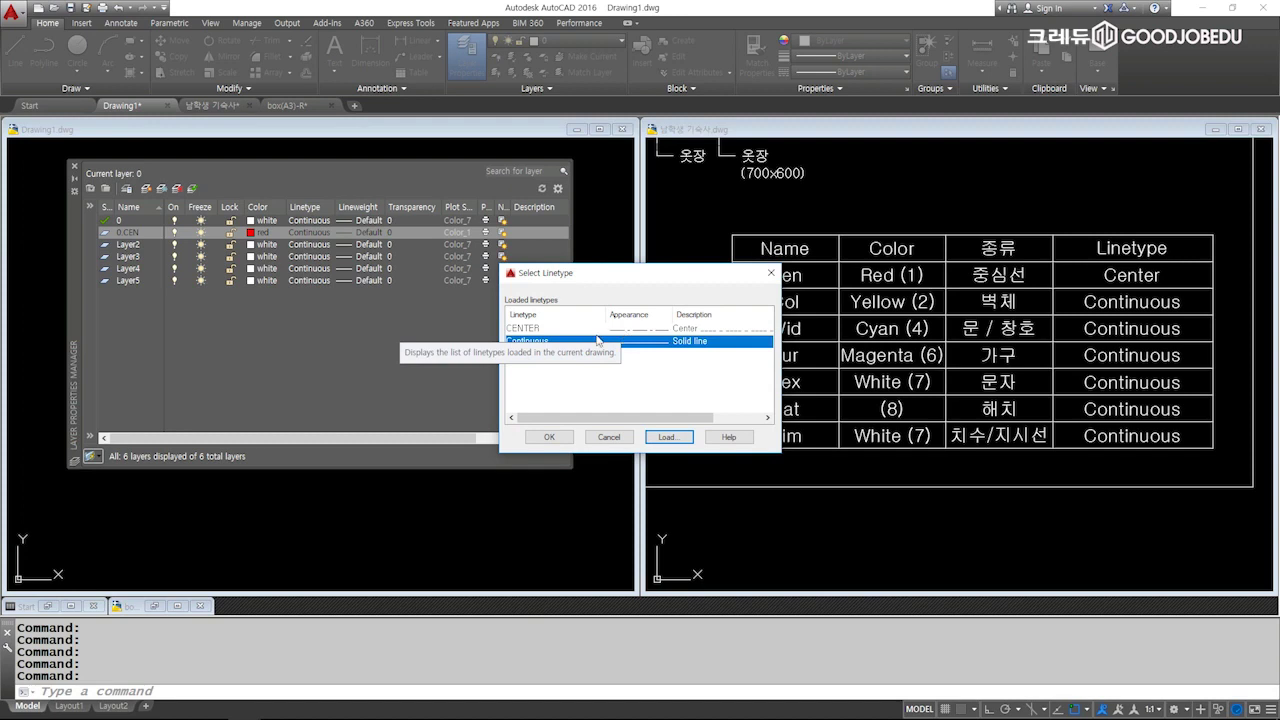
pyautogui.click(592, 329)
pyautogui.click(549, 437)
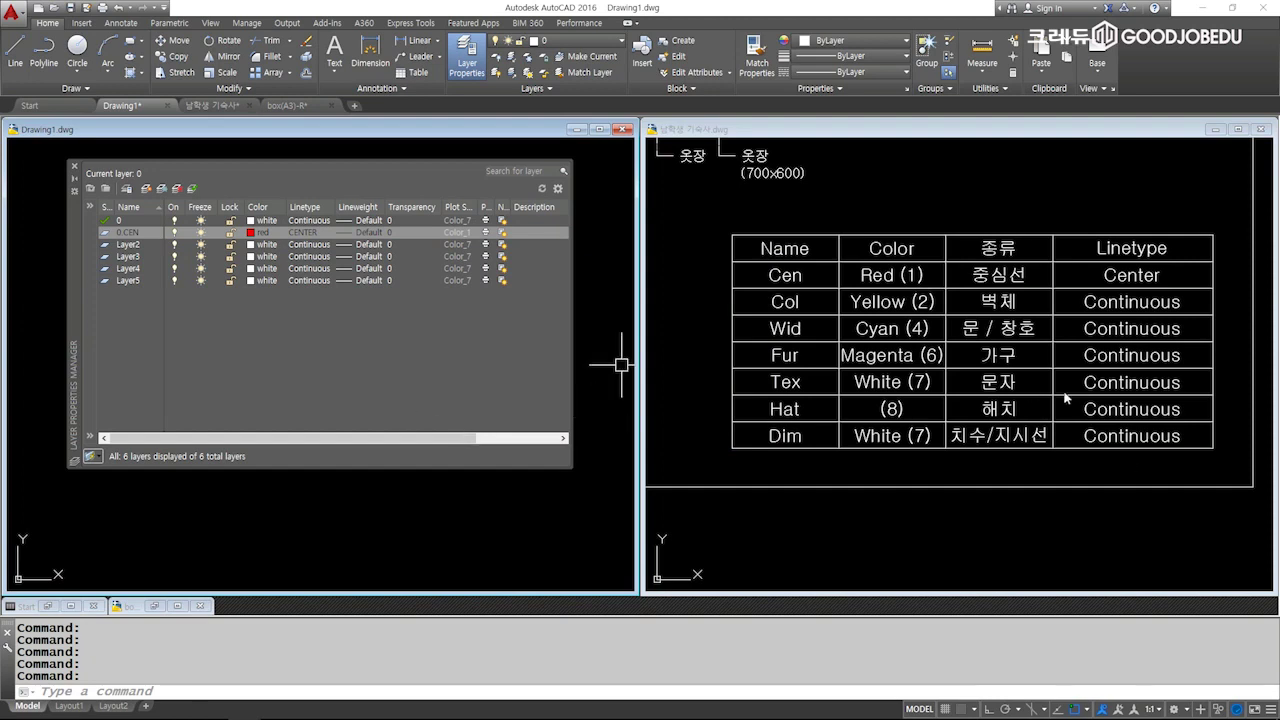
# Rename Layer2 to 1.COL and give it colour 2 (yellow).
pyautogui.click(138, 246)
pyautogui.press('F2')
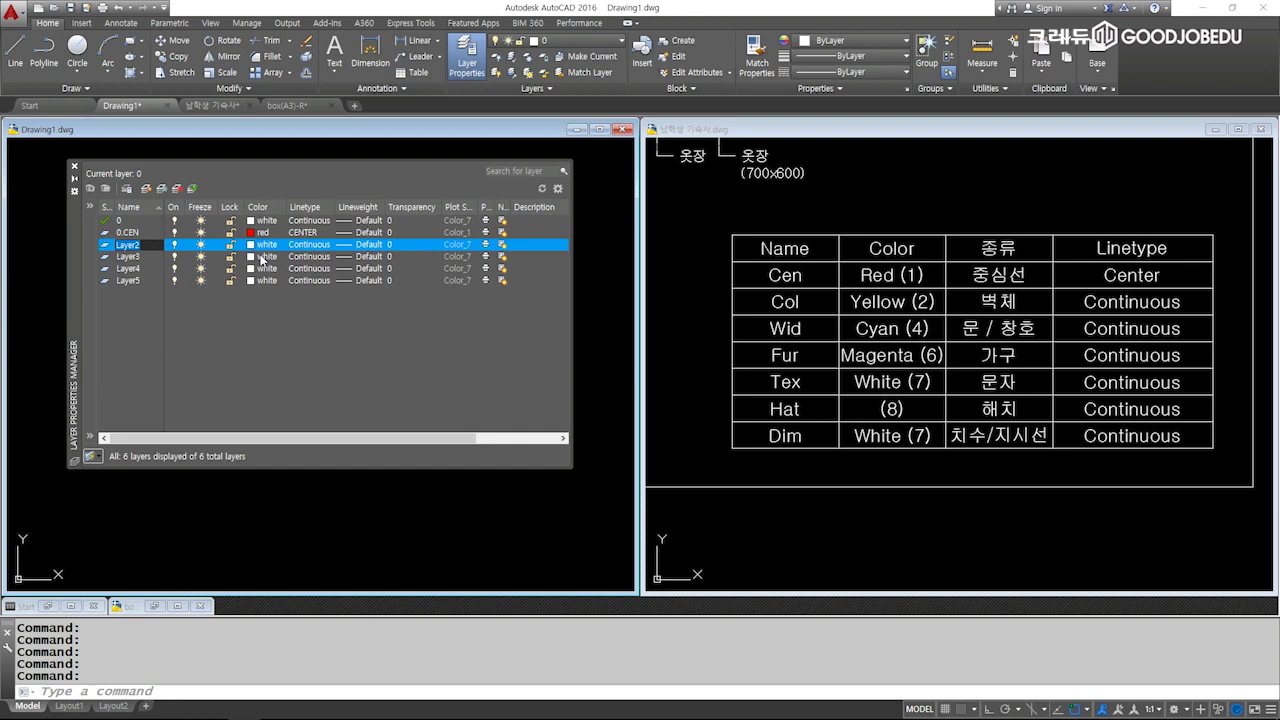
pyautogui.write('1.')
pyautogui.write('C')
pyautogui.write('O')
pyautogui.click(271, 244)
pyautogui.write('2')
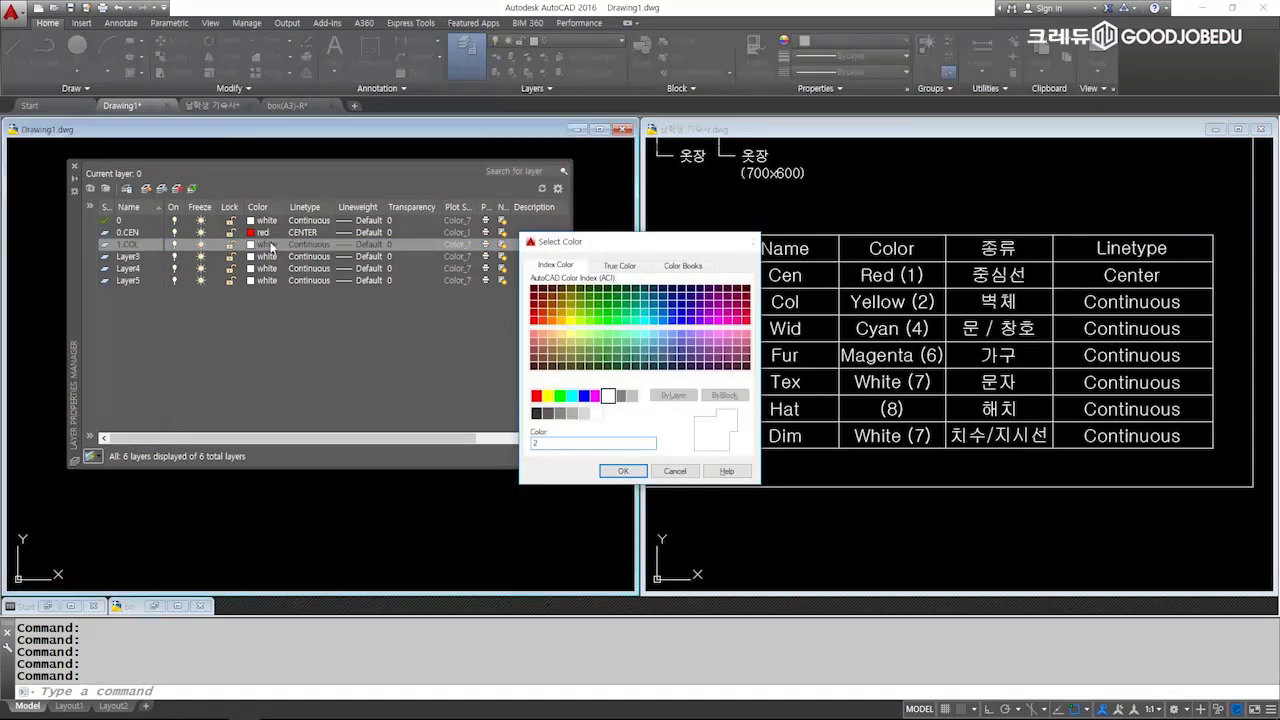
pyautogui.press('Return')
# Rename Layer3 to 2.WID and give it colour 4 (cyan).
pyautogui.click(140, 258)
pyautogui.click(138, 257)
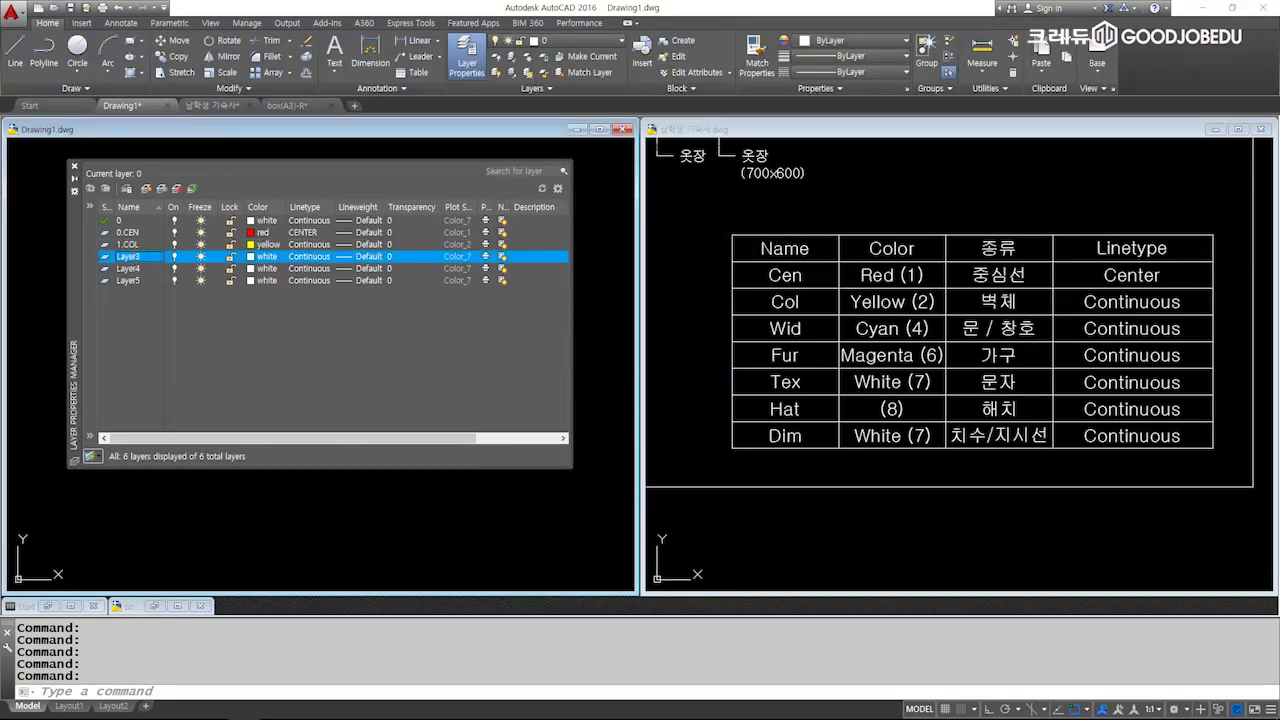
pyautogui.write('2.WID')
pyautogui.click(229, 335)
pyautogui.click(251, 257)
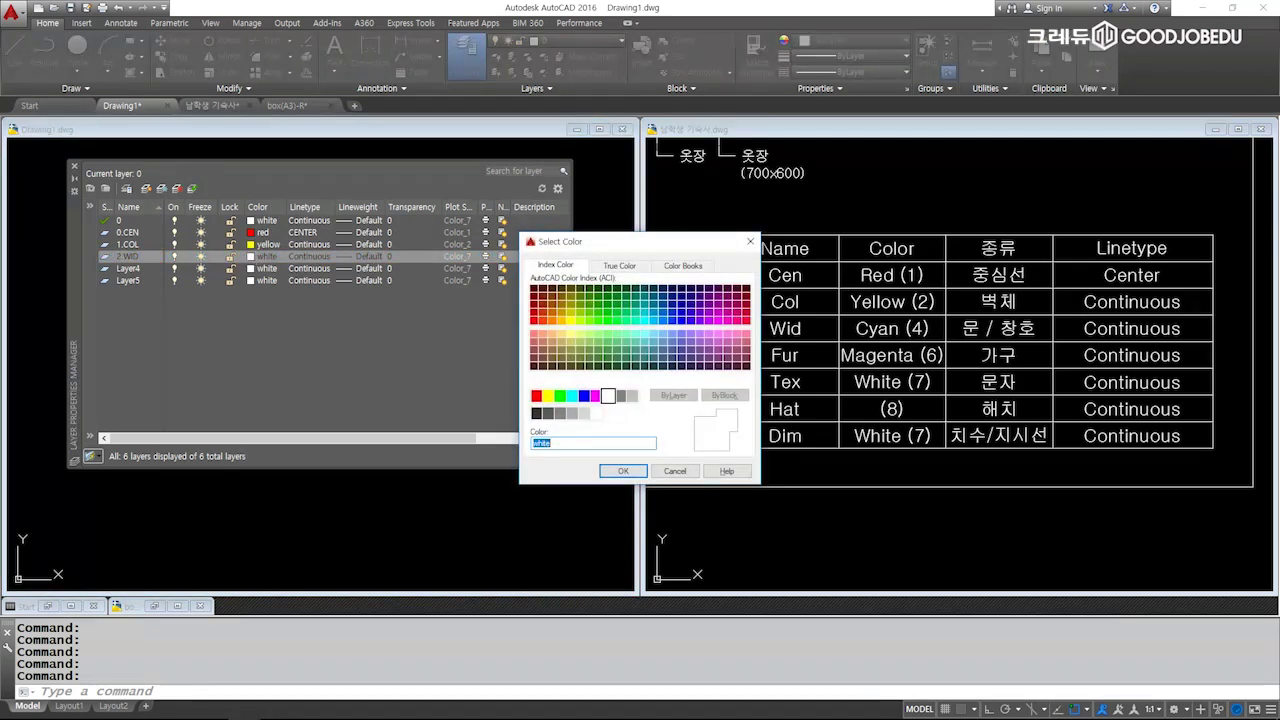
pyautogui.write('4')
pyautogui.press('Return')
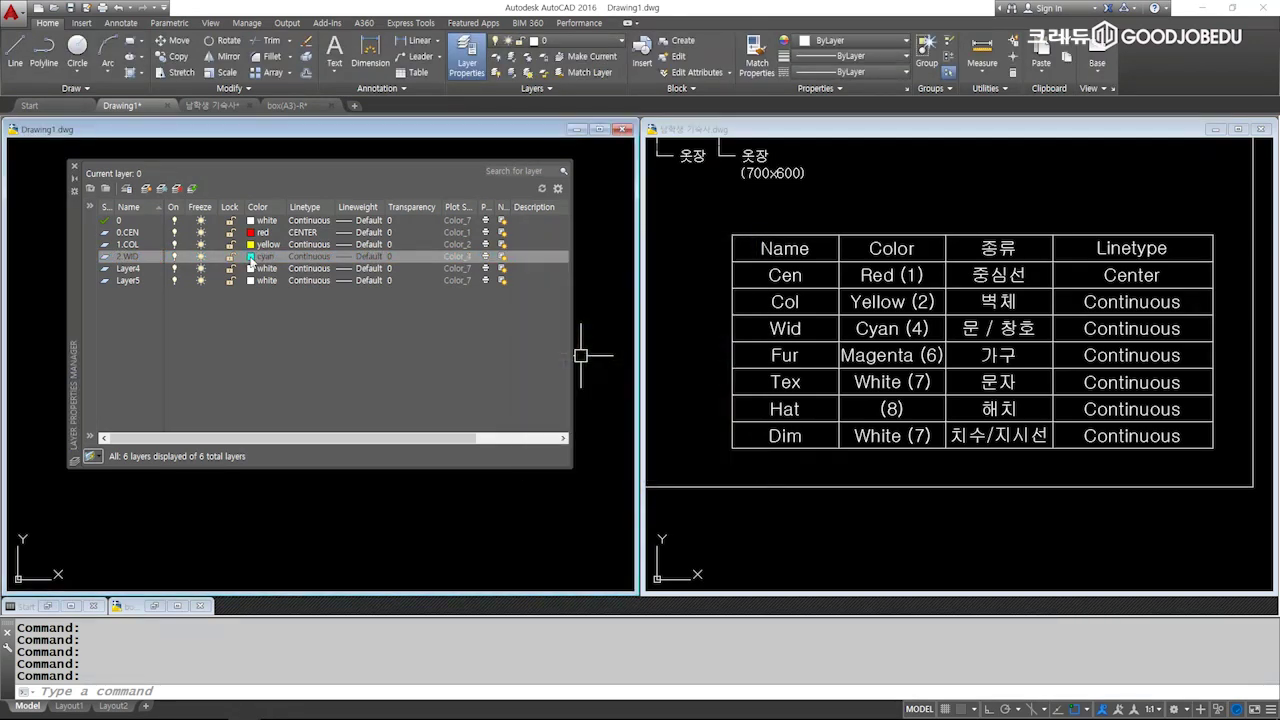
pyautogui.click(133, 270)
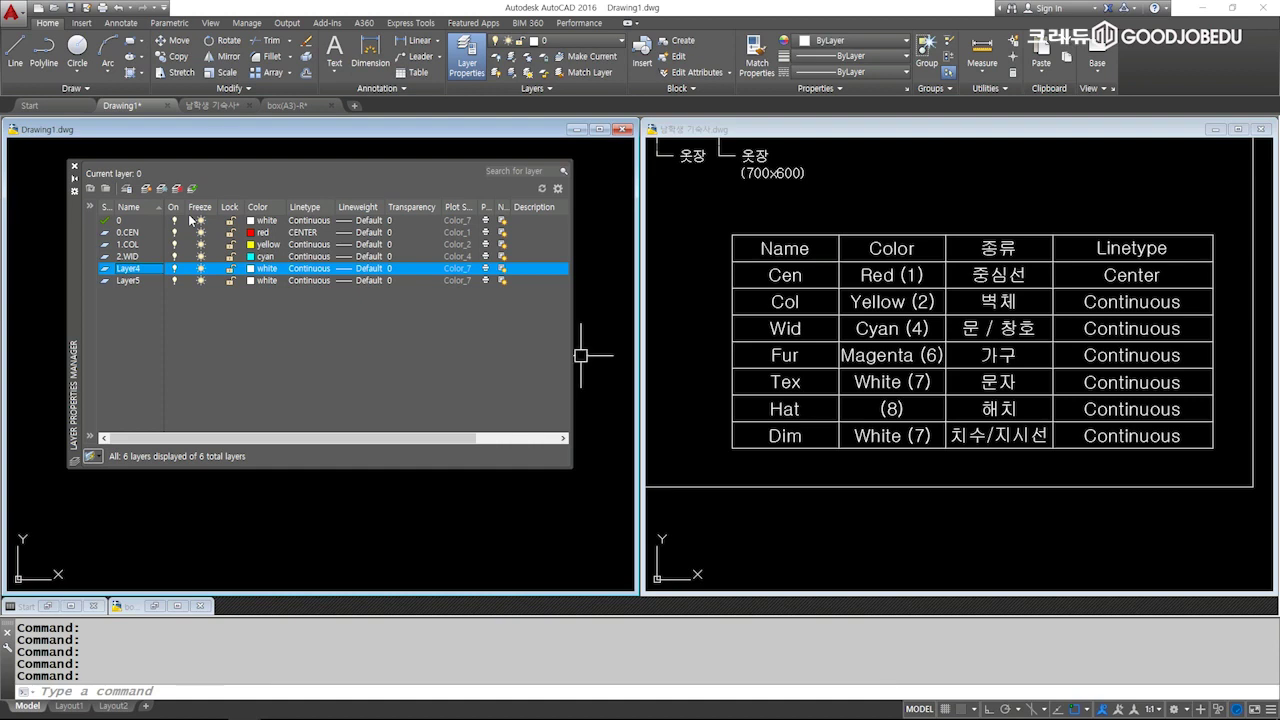
# Add more new layers, then rename Layer4 to 3.FUR with colour 6 (magenta).
pyautogui.hotkey('alt', 'n')
pyautogui.hotkey('alt', 'n')
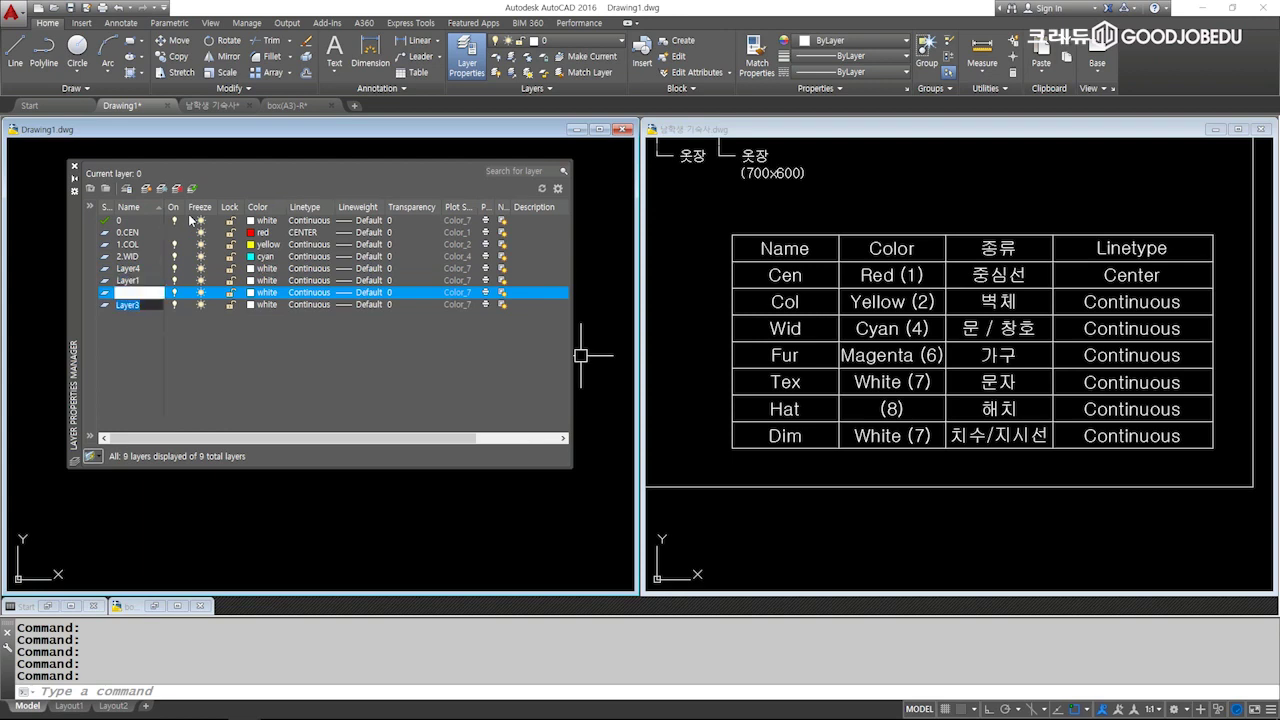
pyautogui.hotkey('alt', 'n')
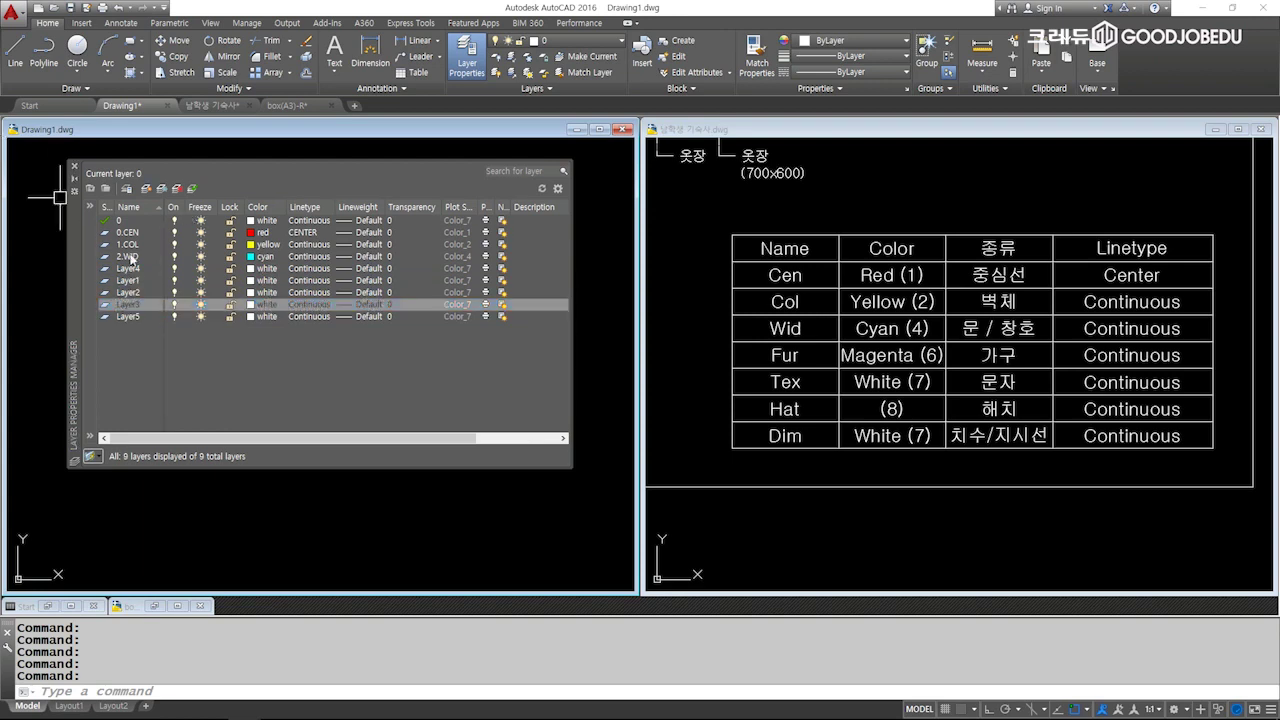
pyautogui.click(136, 268)
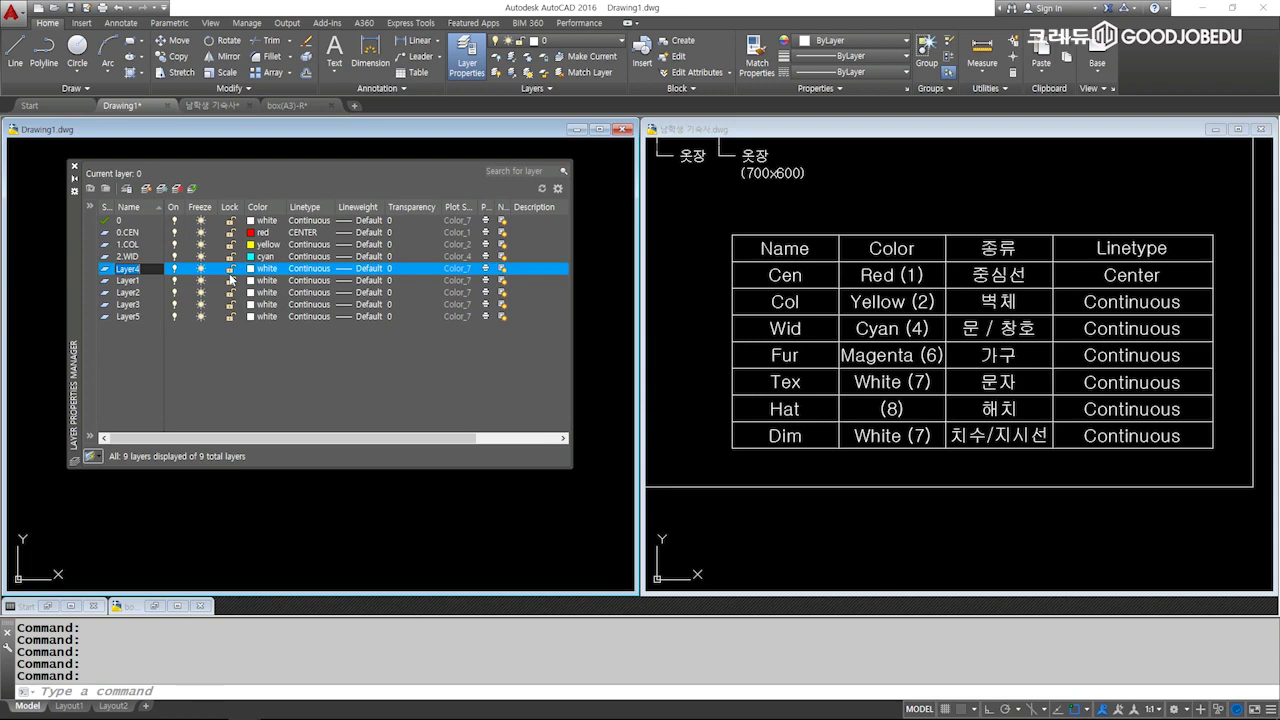
pyautogui.write('3.')
pyautogui.write('FUR')
pyautogui.click(250, 268)
pyautogui.click(250, 268)
pyautogui.write('6')
pyautogui.press('Return')
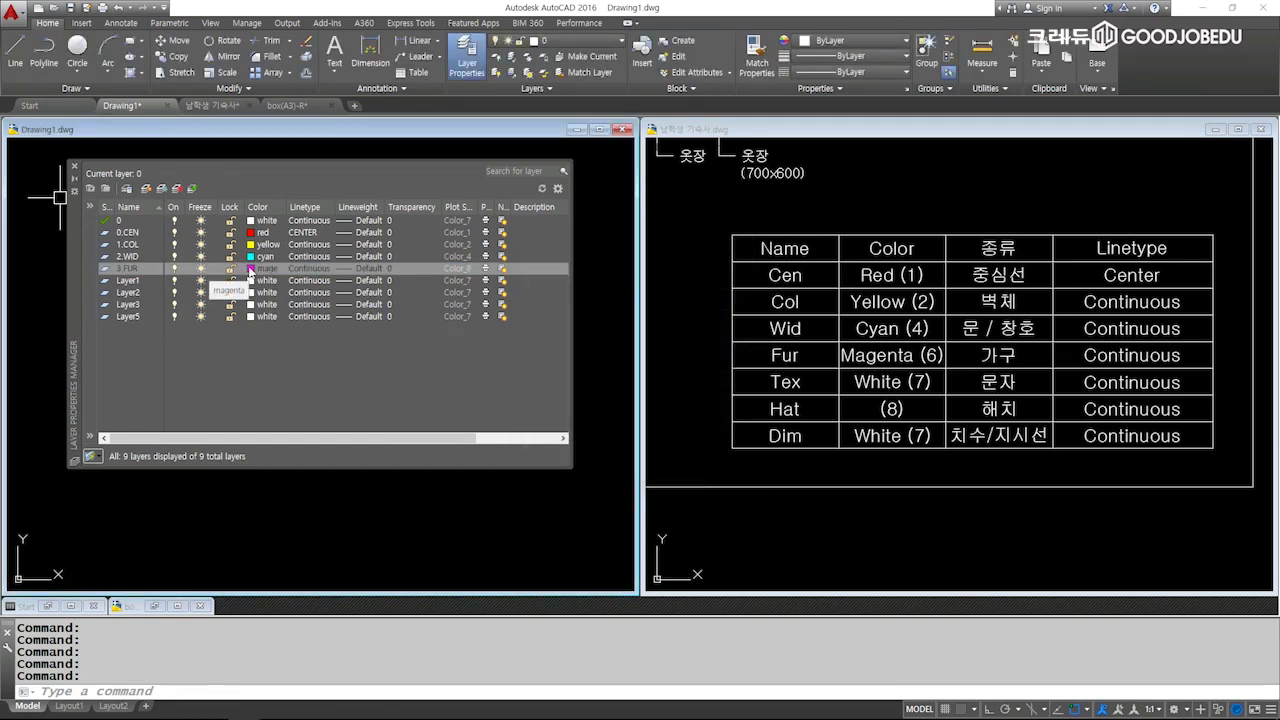
pyautogui.doubleClick(135, 281)
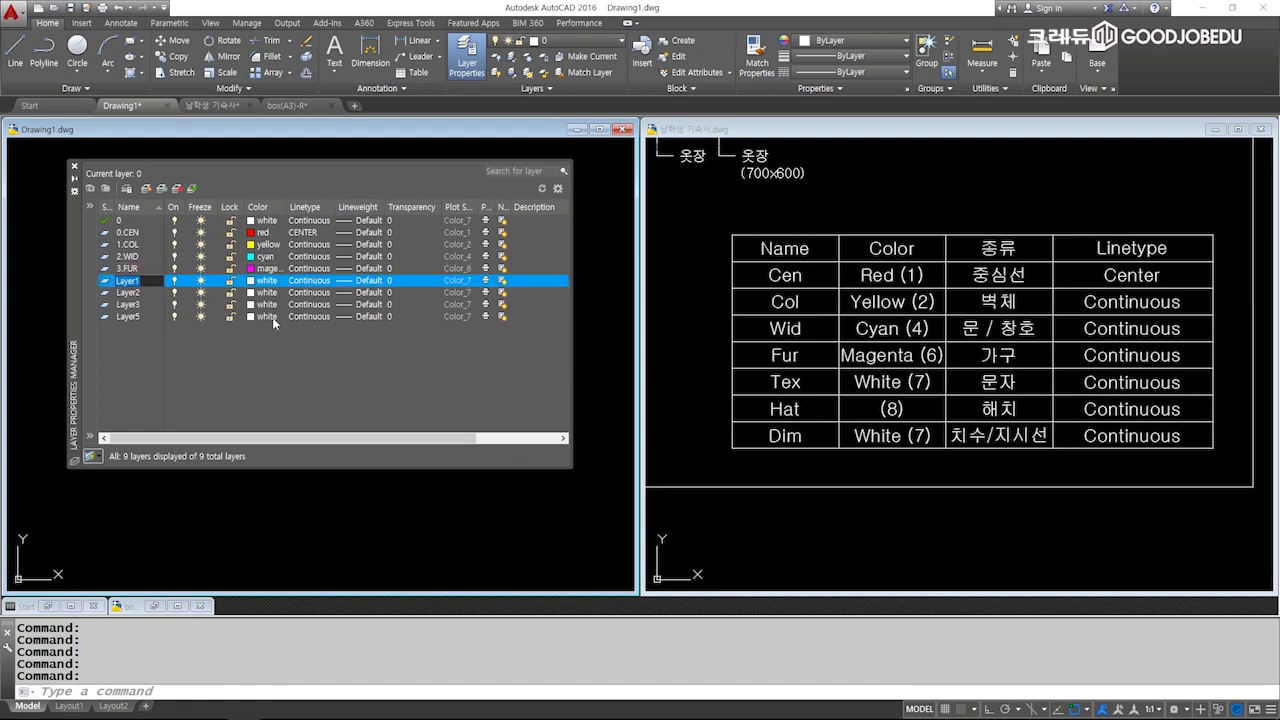
# Rename Layer1 to 4.TEX and Layer2 to 5.HAT with colour 8.
pyautogui.write('4.')
pyautogui.write('TEX')
pyautogui.press('Return')
pyautogui.click(136, 292)
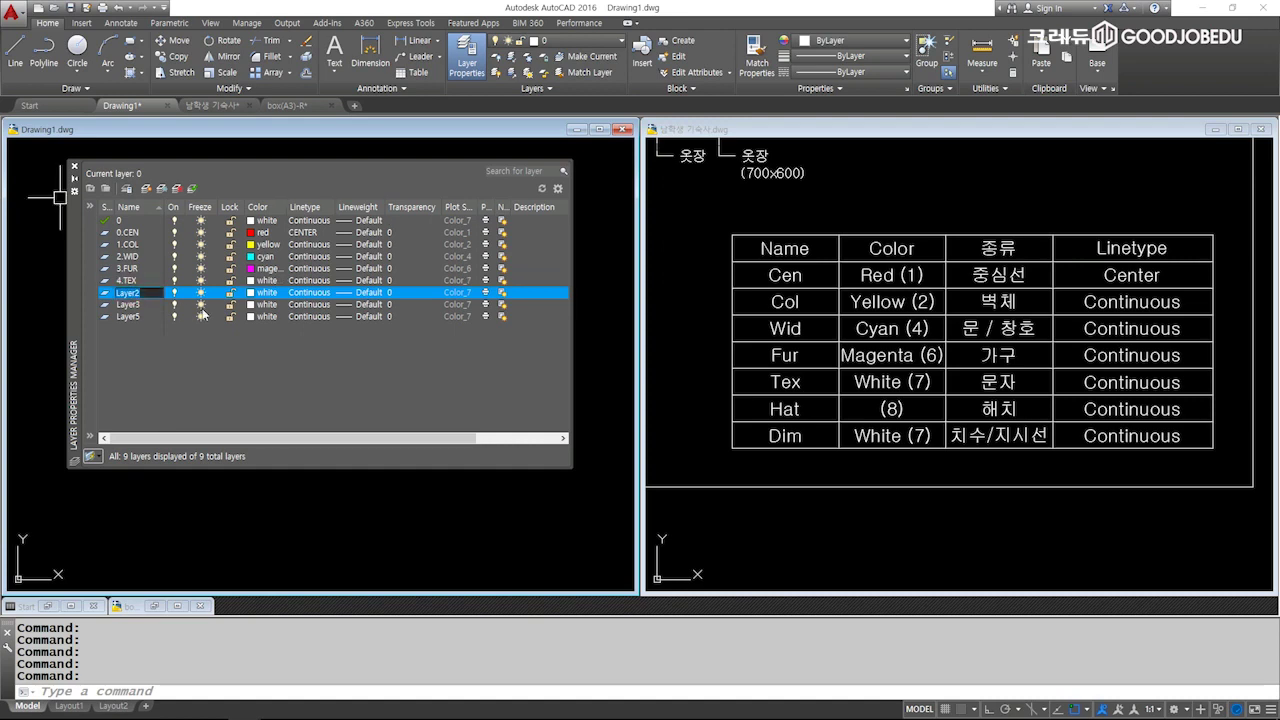
pyautogui.write('5')
pyautogui.write('.HA')
pyautogui.write('T')
pyautogui.click(260, 293)
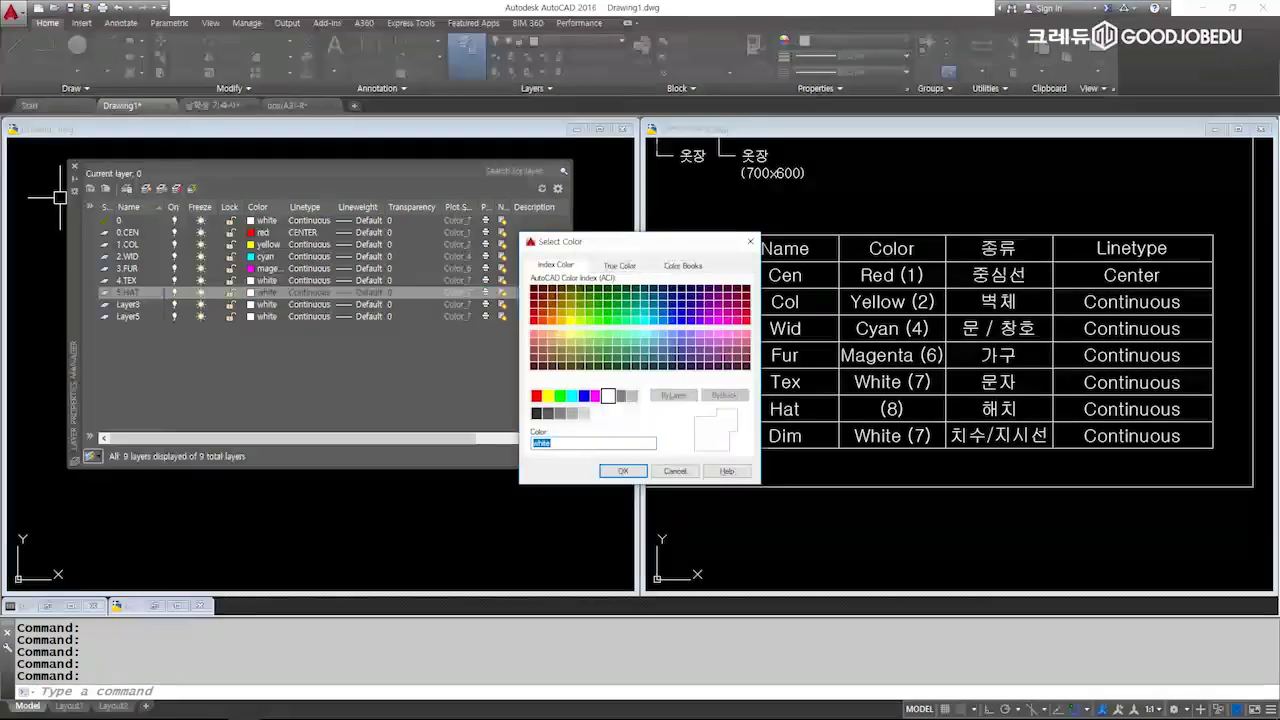
pyautogui.click(606, 400)
pyautogui.click(614, 472)
# Rename Layer3 to 6.DIM, keeping it white with Continuous linetype.
pyautogui.click(134, 305)
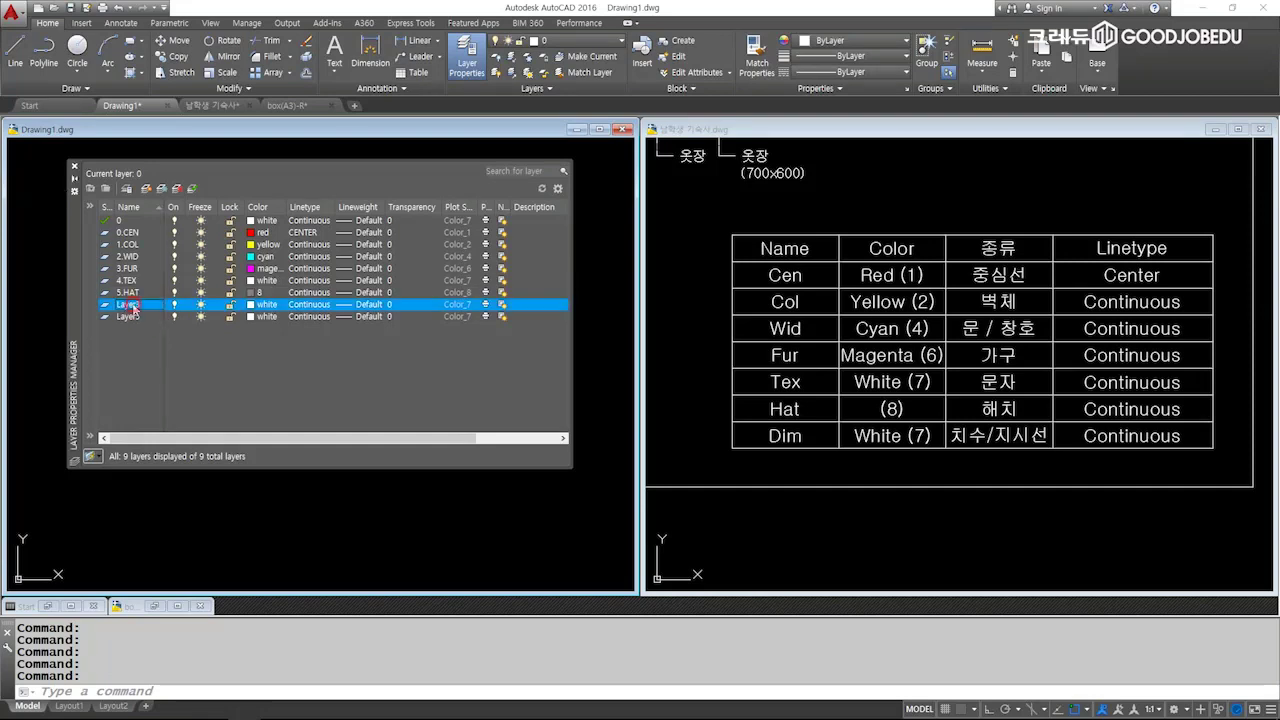
pyautogui.click(134, 305)
pyautogui.write('6.')
pyautogui.write('DI')
pyautogui.write('M')
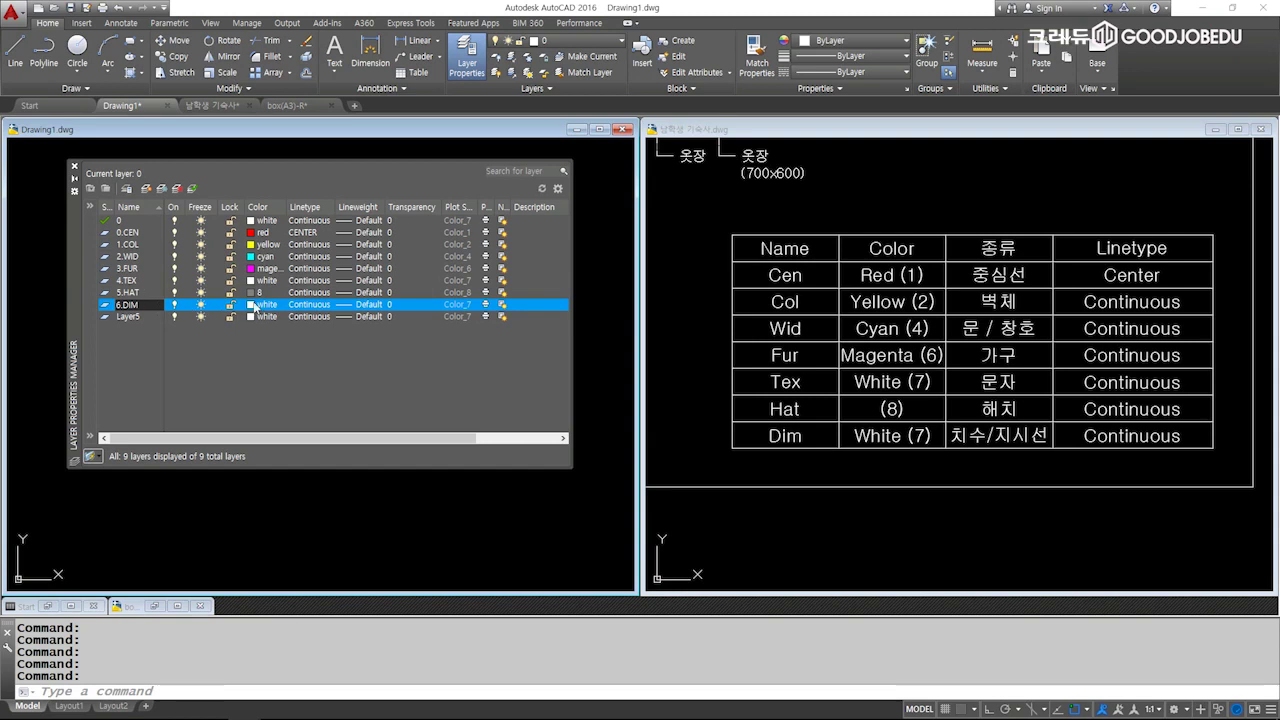
pyautogui.click(256, 304)
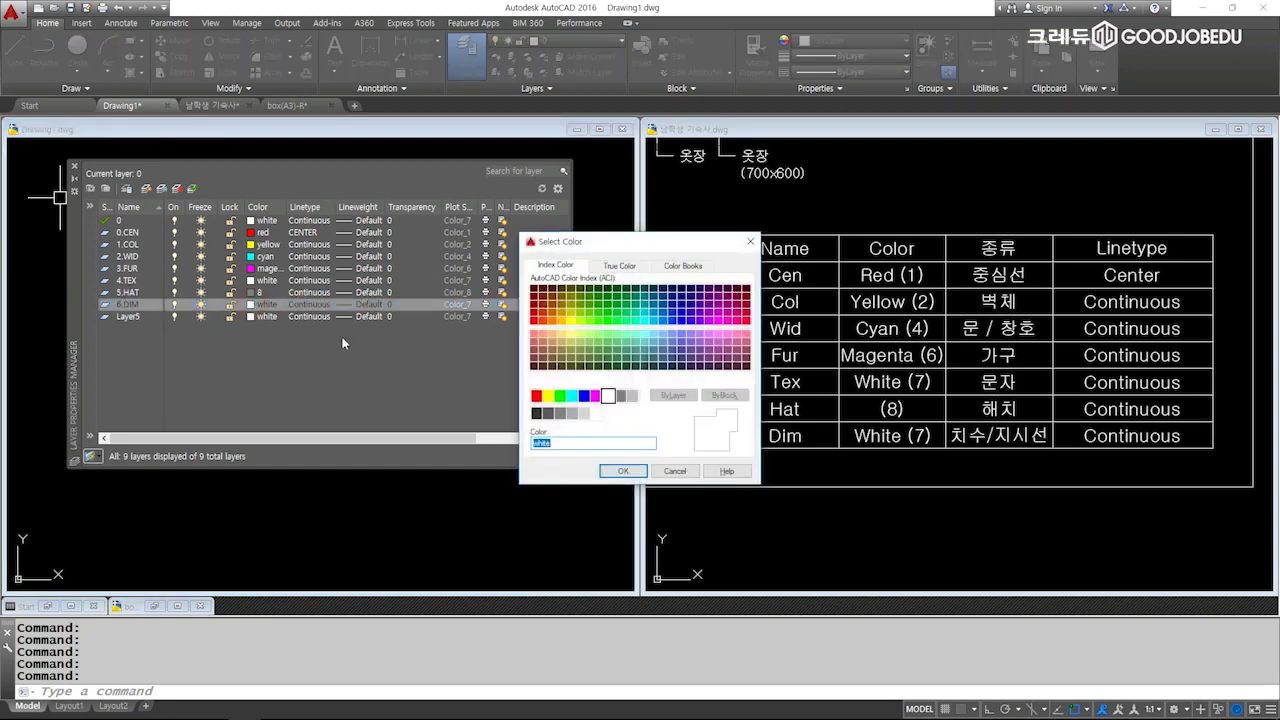
pyautogui.press('Return')
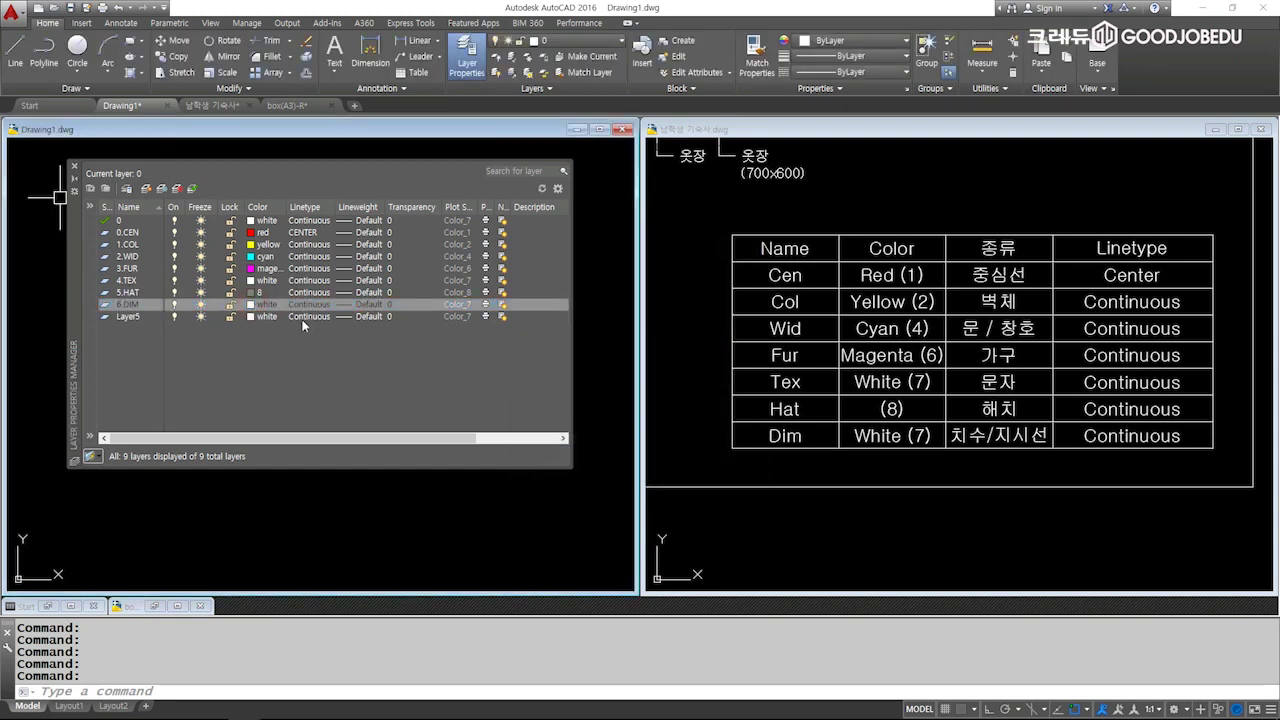
pyautogui.click(302, 318)
pyautogui.press('Return')
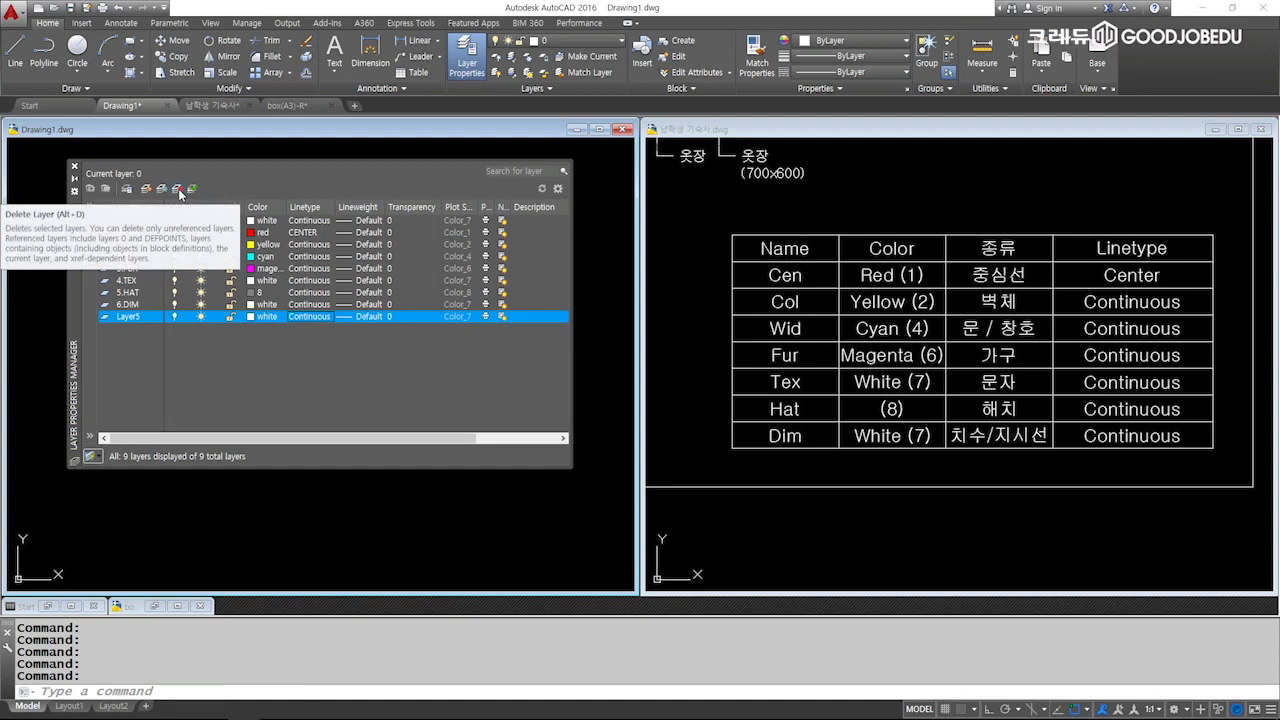
# Remove the unused Layer5, leaving eight layers, and set 0.CEN as the current layer.
pyautogui.click(126, 317)
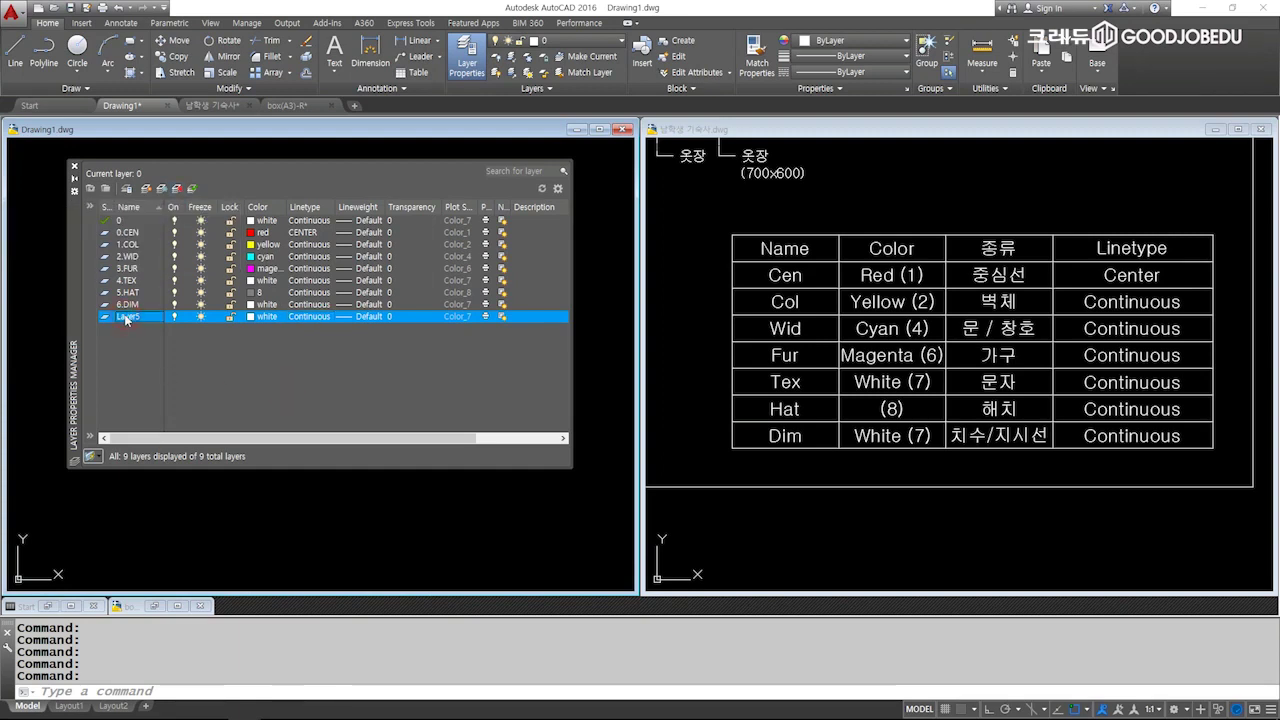
pyautogui.press('Delete')
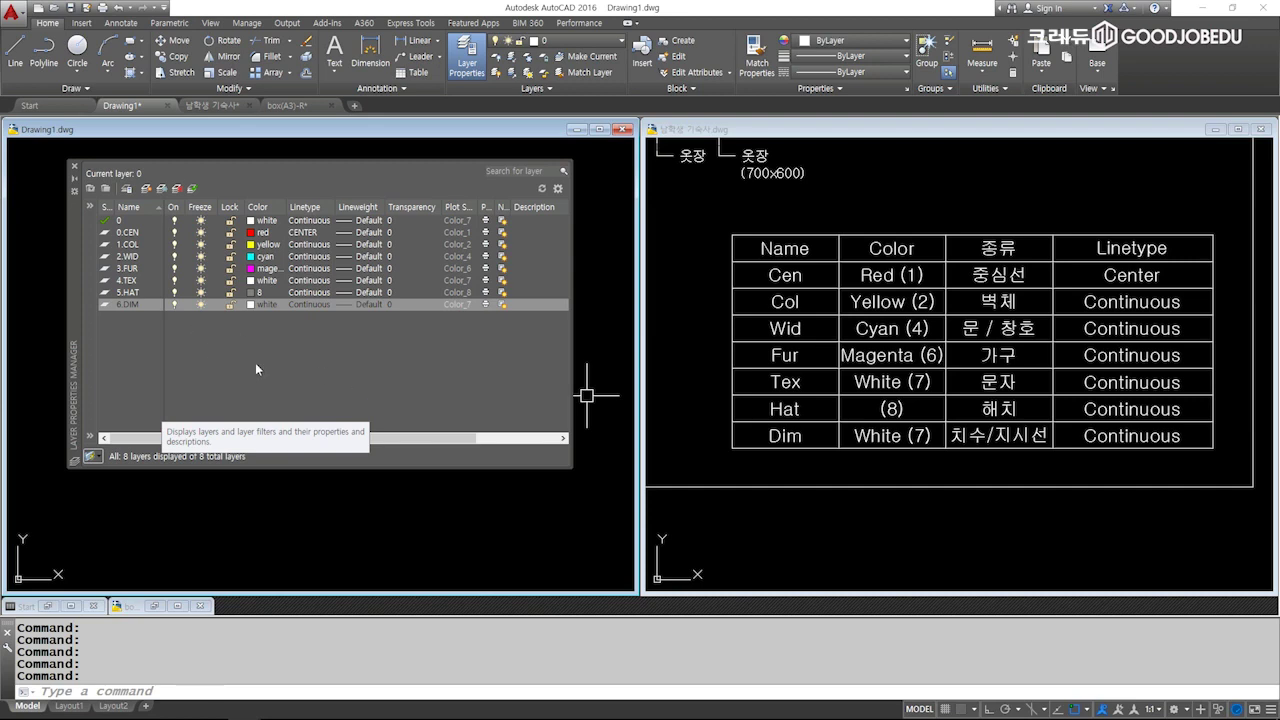
pyautogui.click(155, 233)
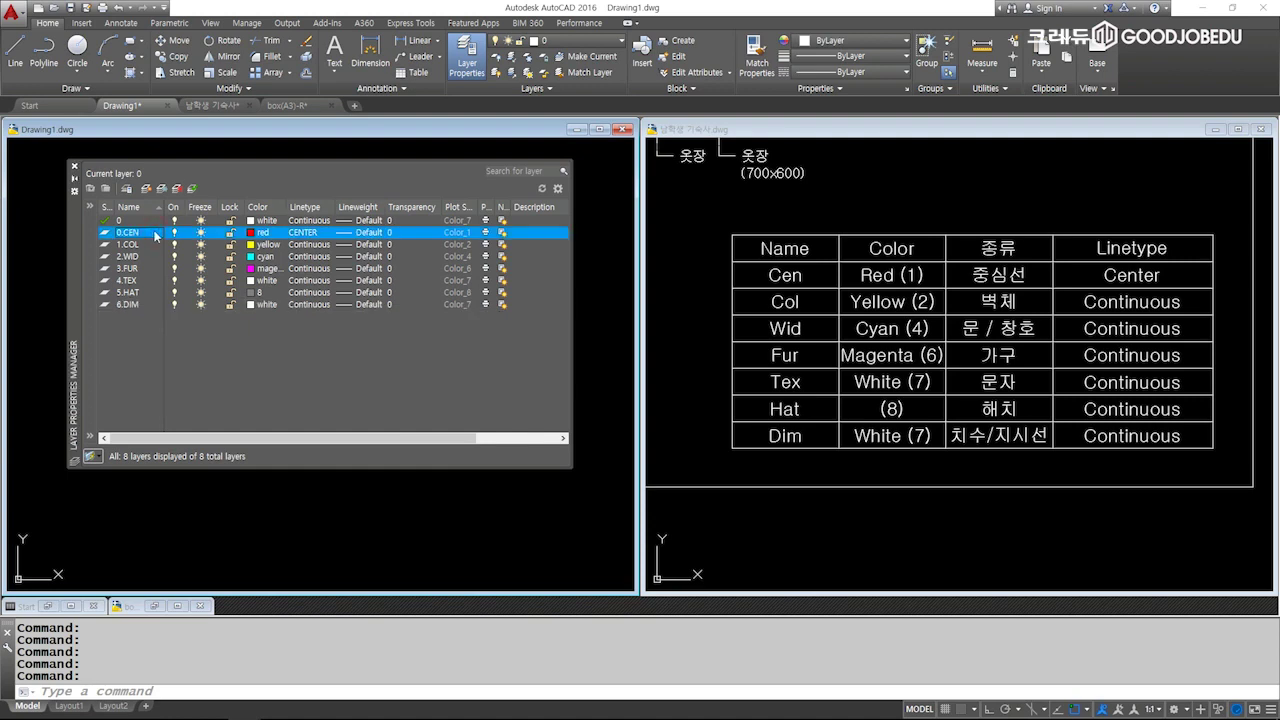
pyautogui.doubleClick(108, 233)
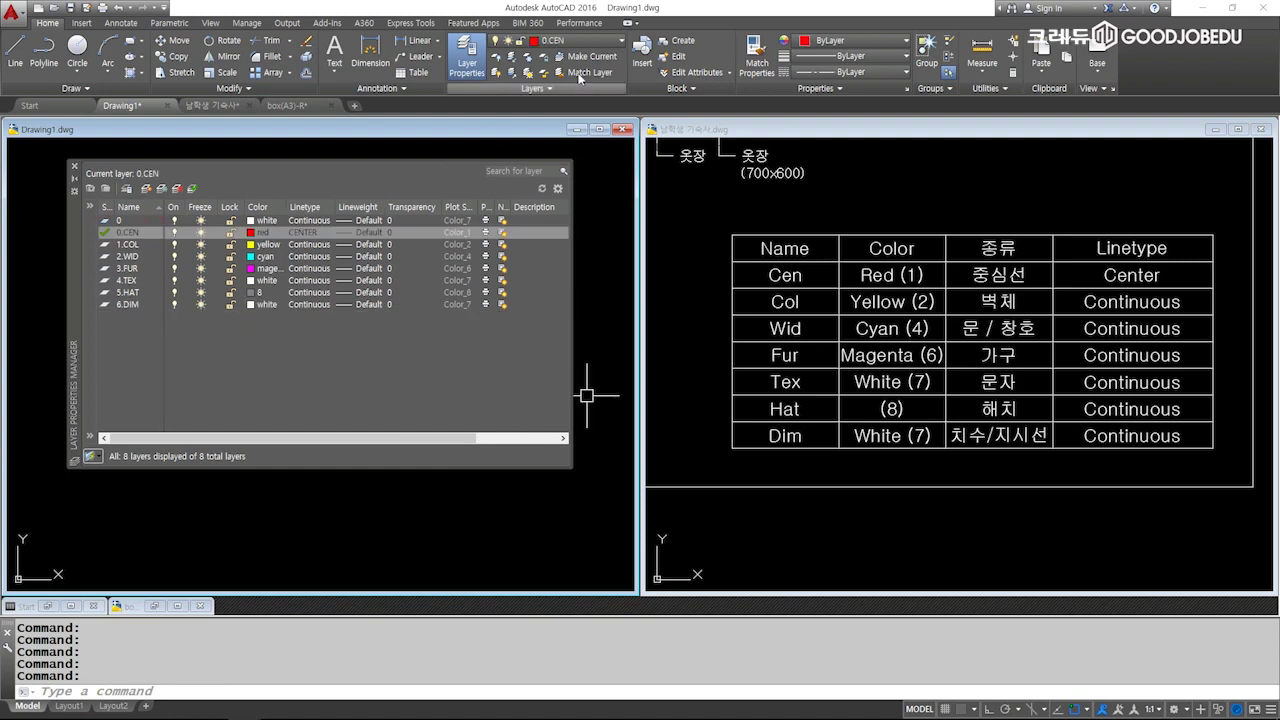
# Close the layer manager and zoom out so the whole dormitory room plan and dimensions show.
pyautogui.click(74, 166)
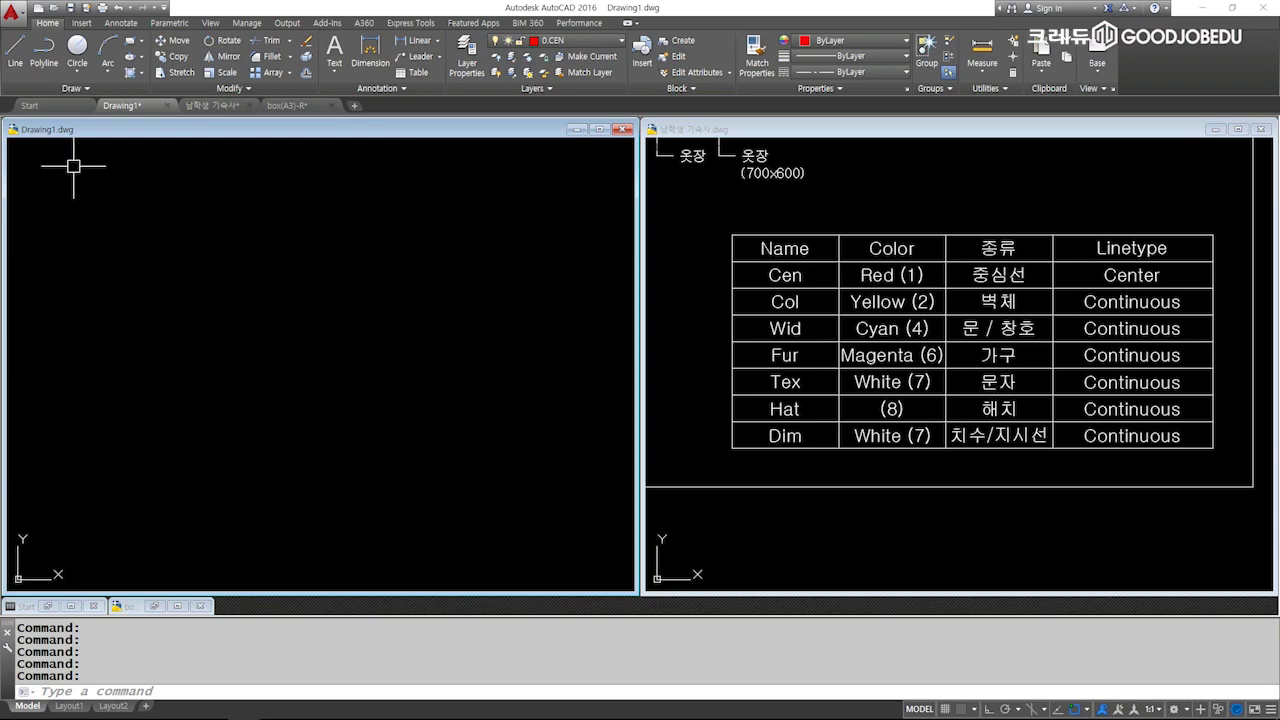
pyautogui.click(839, 219)
pyautogui.moveTo(839, 219); pyautogui.dragTo(995, 408, button='middle')
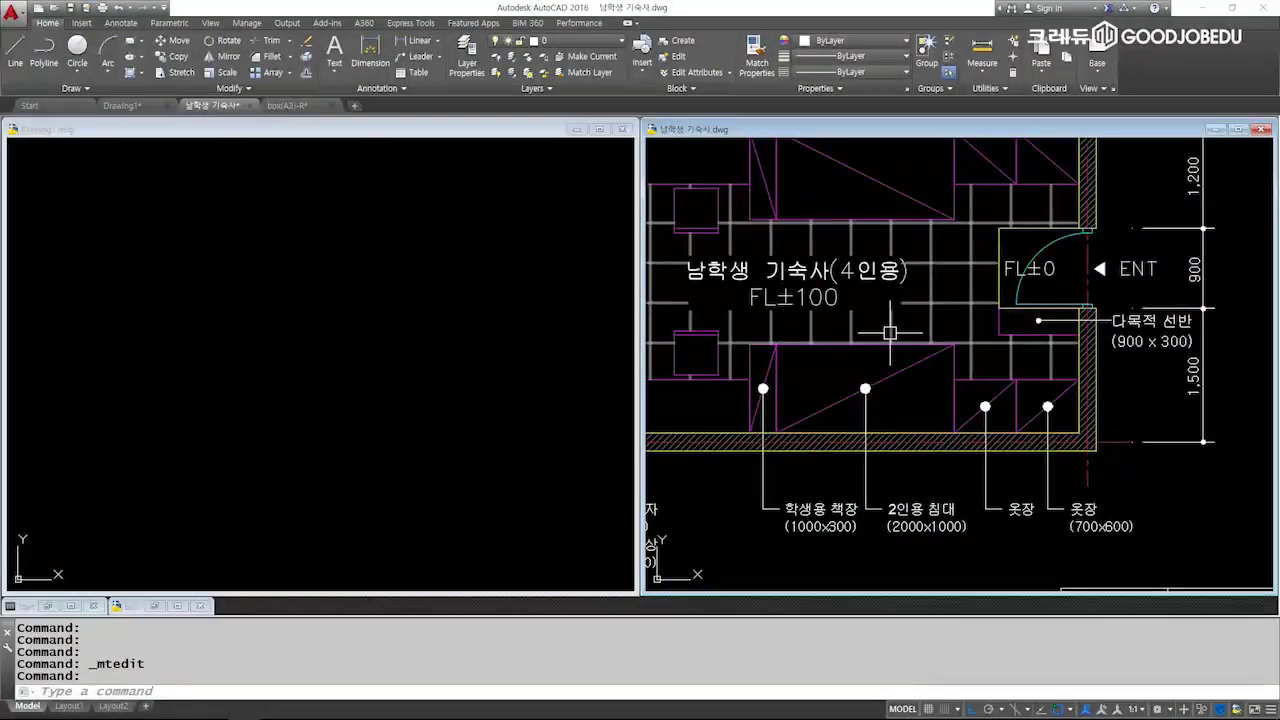
pyautogui.scroll(-1, 820, 330)
pyautogui.scroll(-1, 870, 350)
pyautogui.scroll(-1, 988, 376)
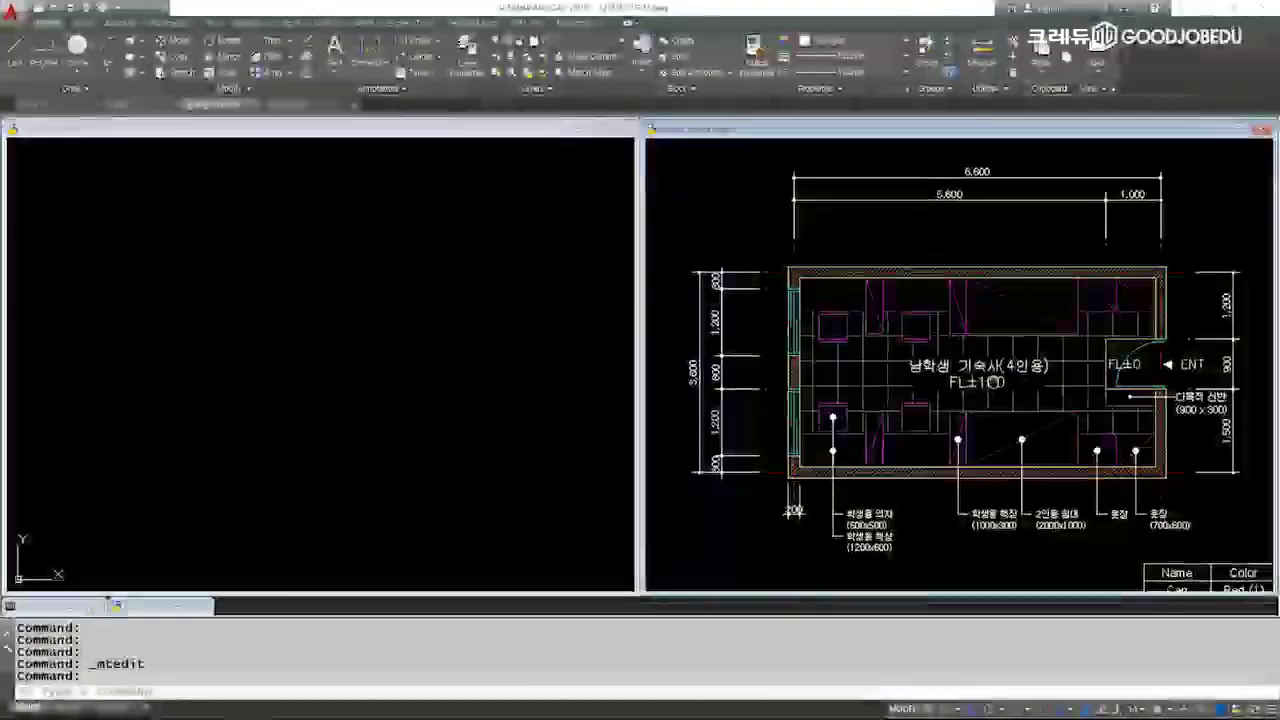
pyautogui.click(417, 354)
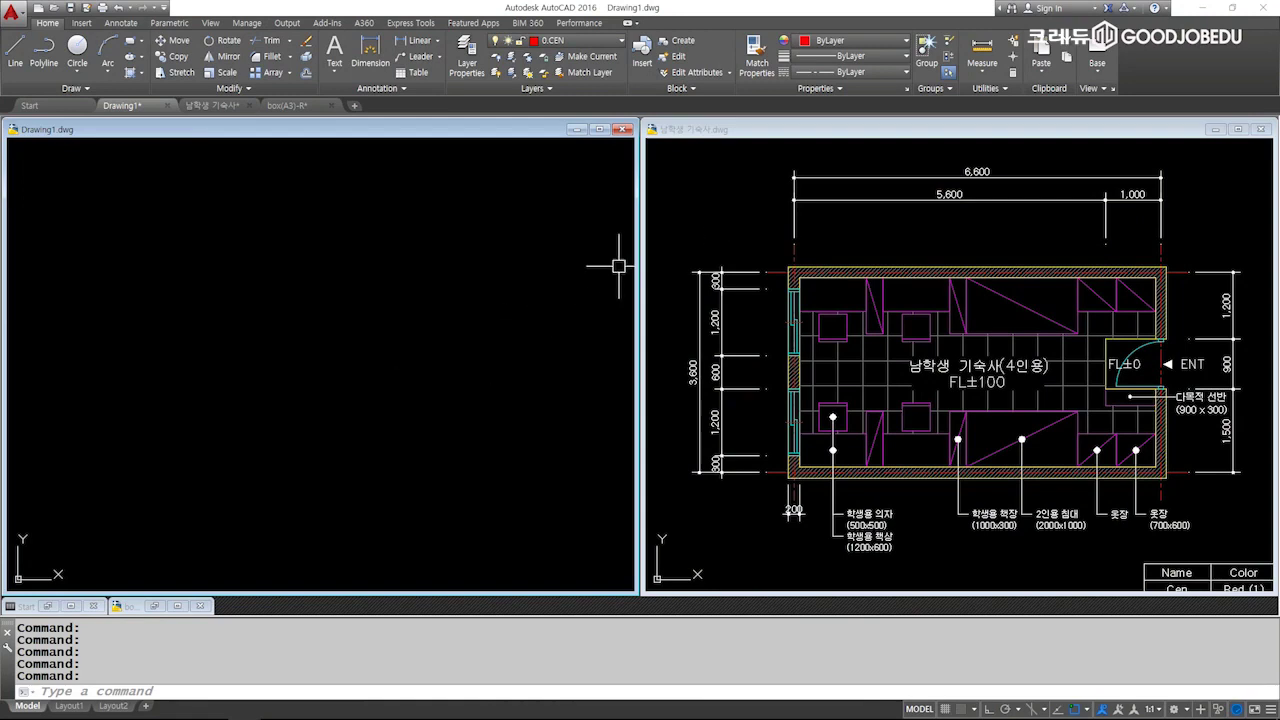
# Freeze the hat, tex and wid layers in the dormitory plan to hide hatching, text and windows.
pyautogui.click(666, 137)
pyautogui.click(580, 41)
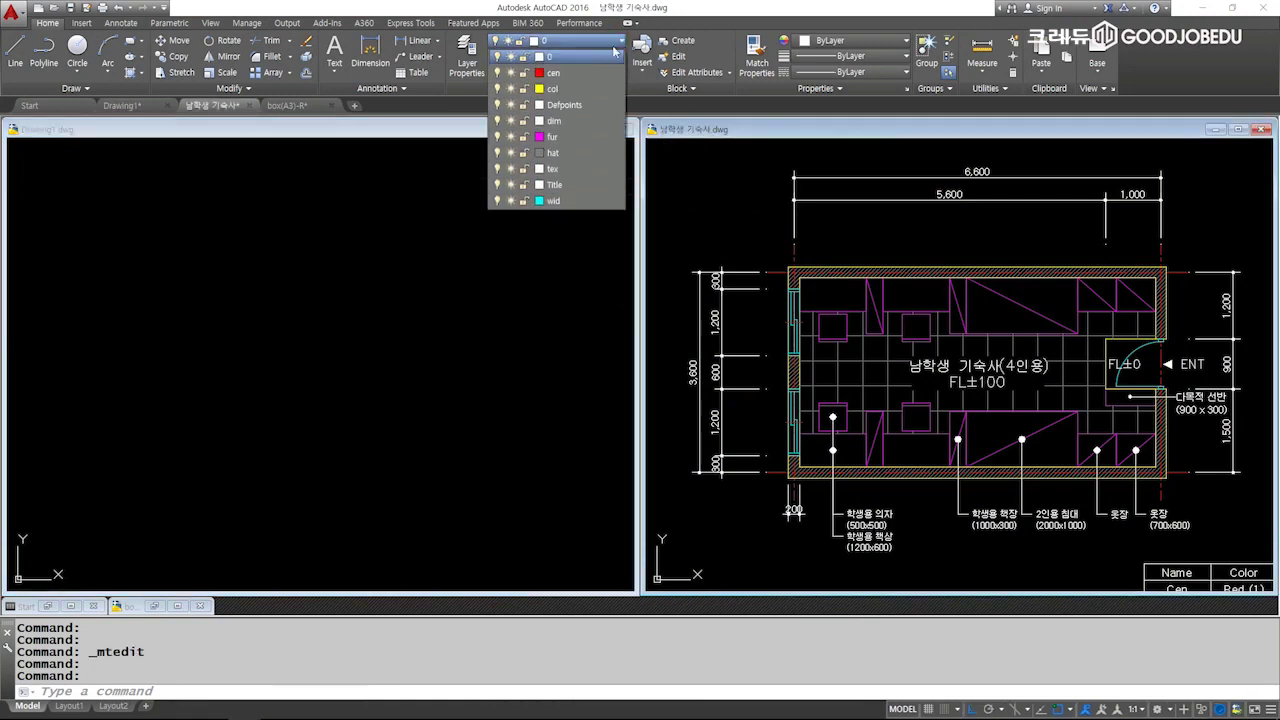
pyautogui.click(510, 152)
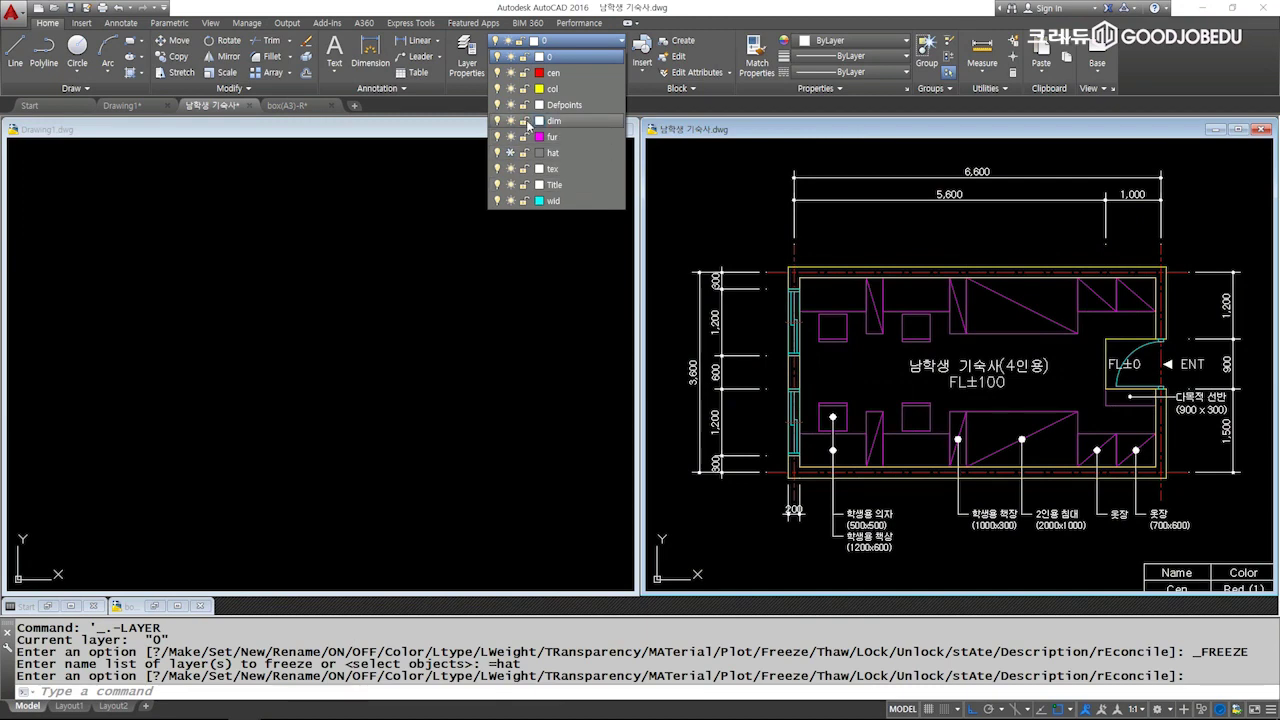
pyautogui.click(510, 168)
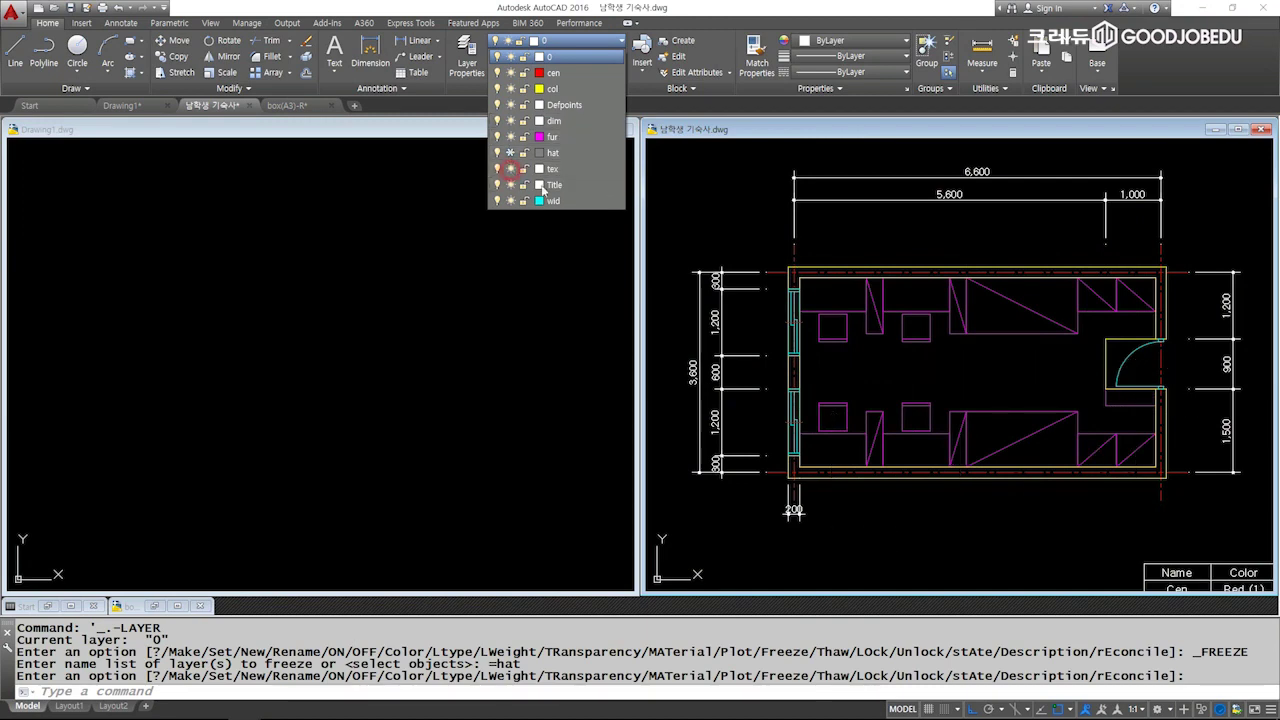
pyautogui.click(700, 203)
pyautogui.click(351, 352)
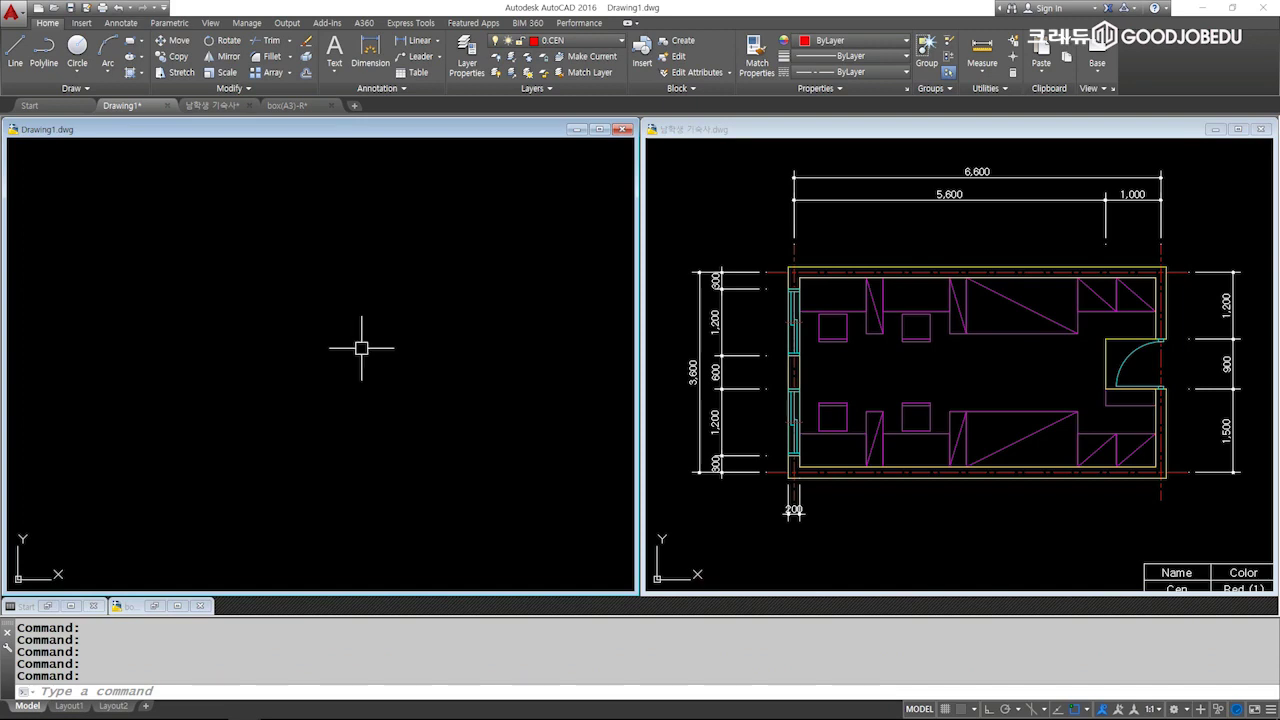
pyautogui.click(672, 202)
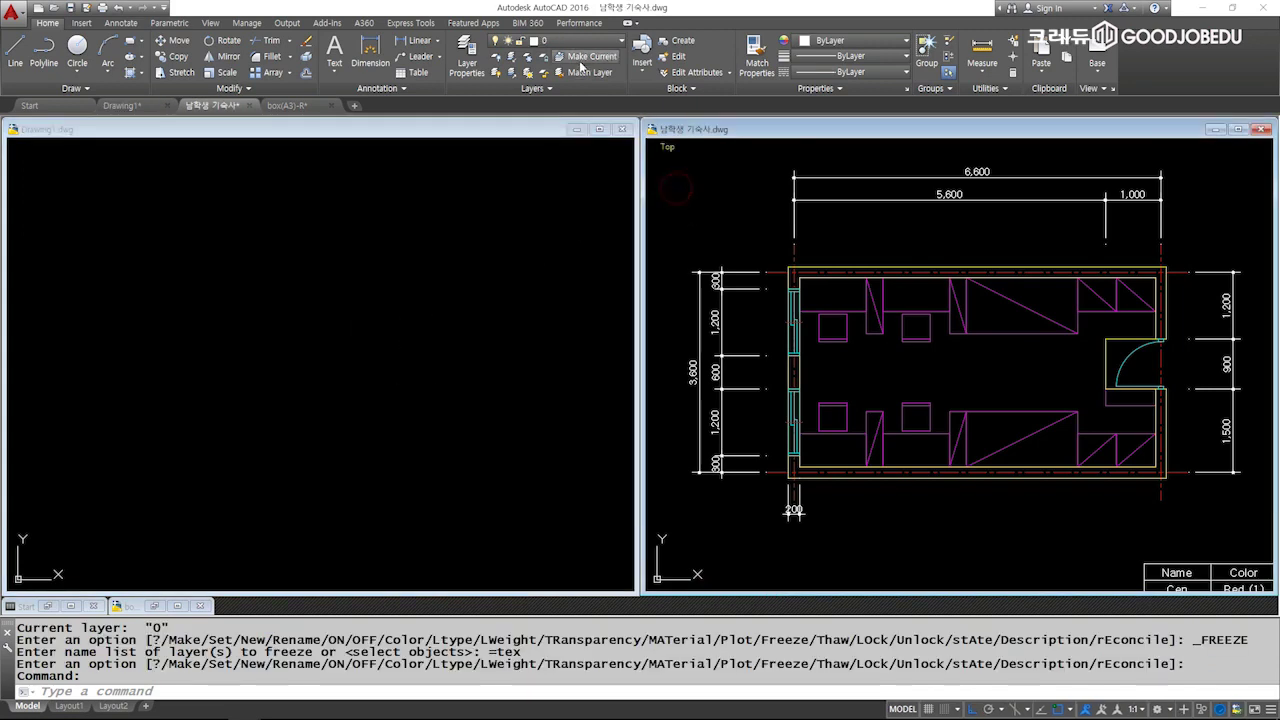
pyautogui.click(580, 47)
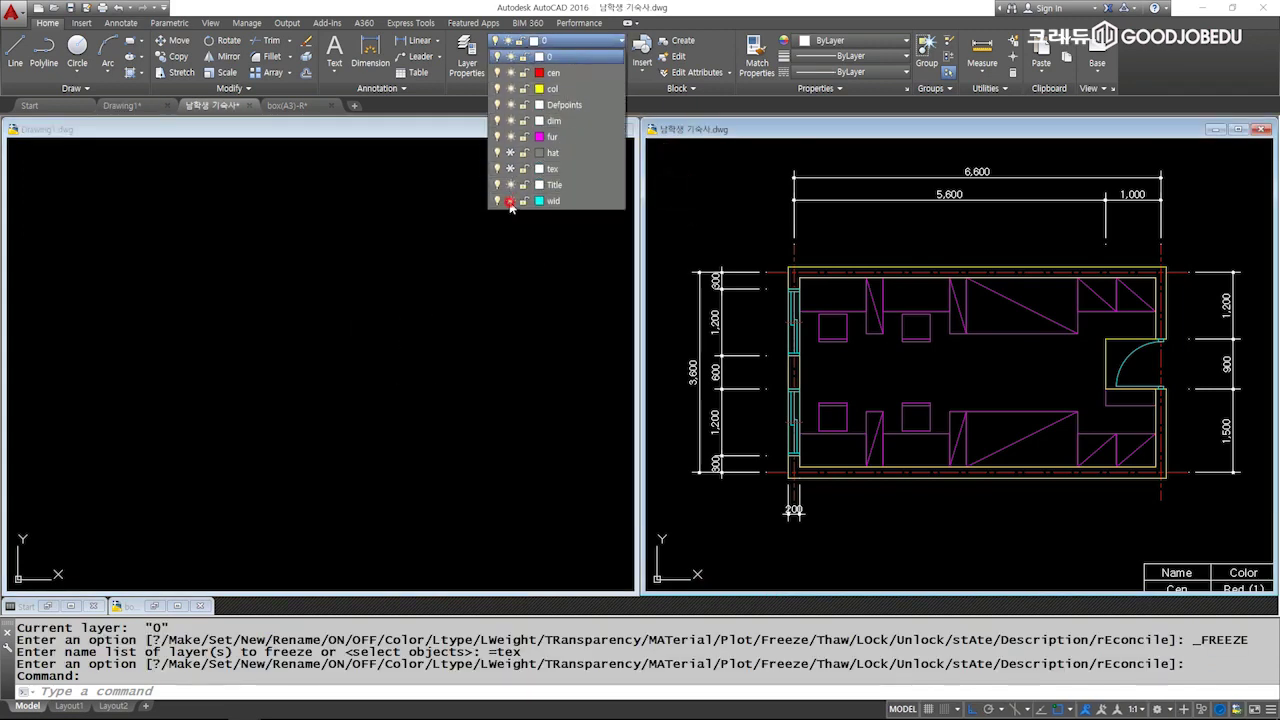
pyautogui.click(510, 201)
pyautogui.click(684, 229)
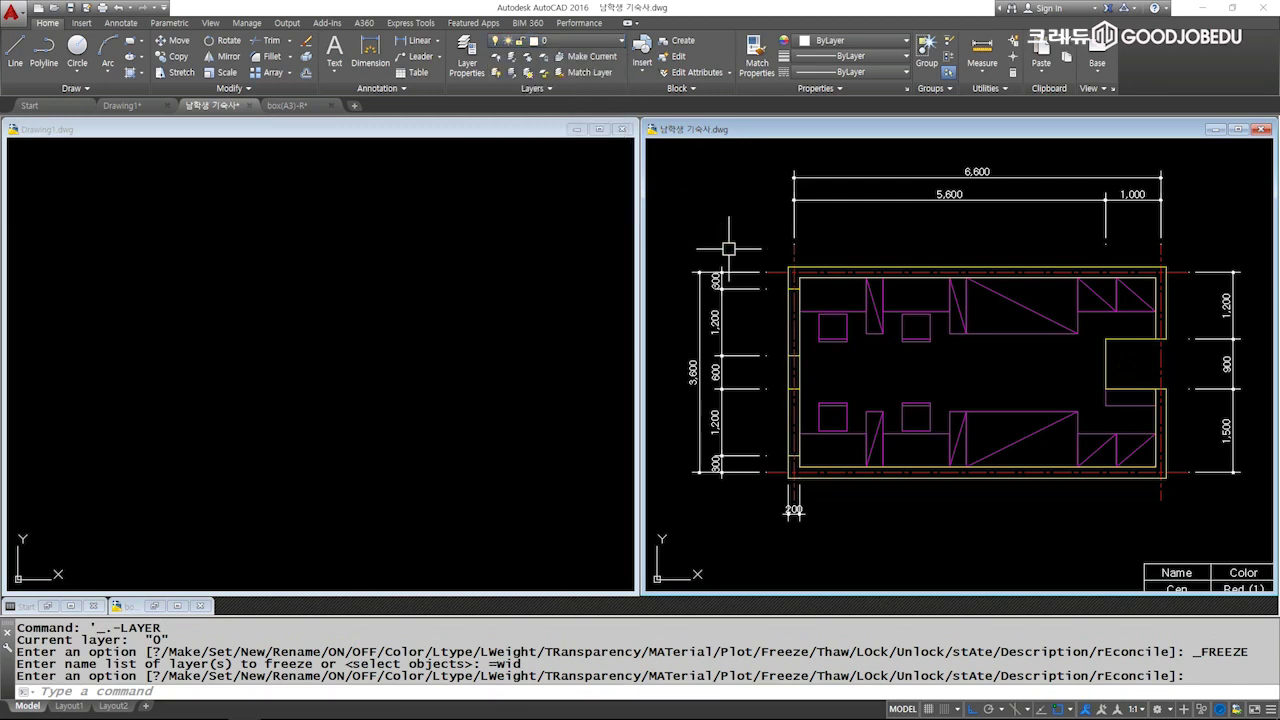
# Trim two line segments at the left wall, using all objects as cutting edges.
pyautogui.press('Escape')
pyautogui.press('Escape')
pyautogui.press('Escape')
pyautogui.write('TR')
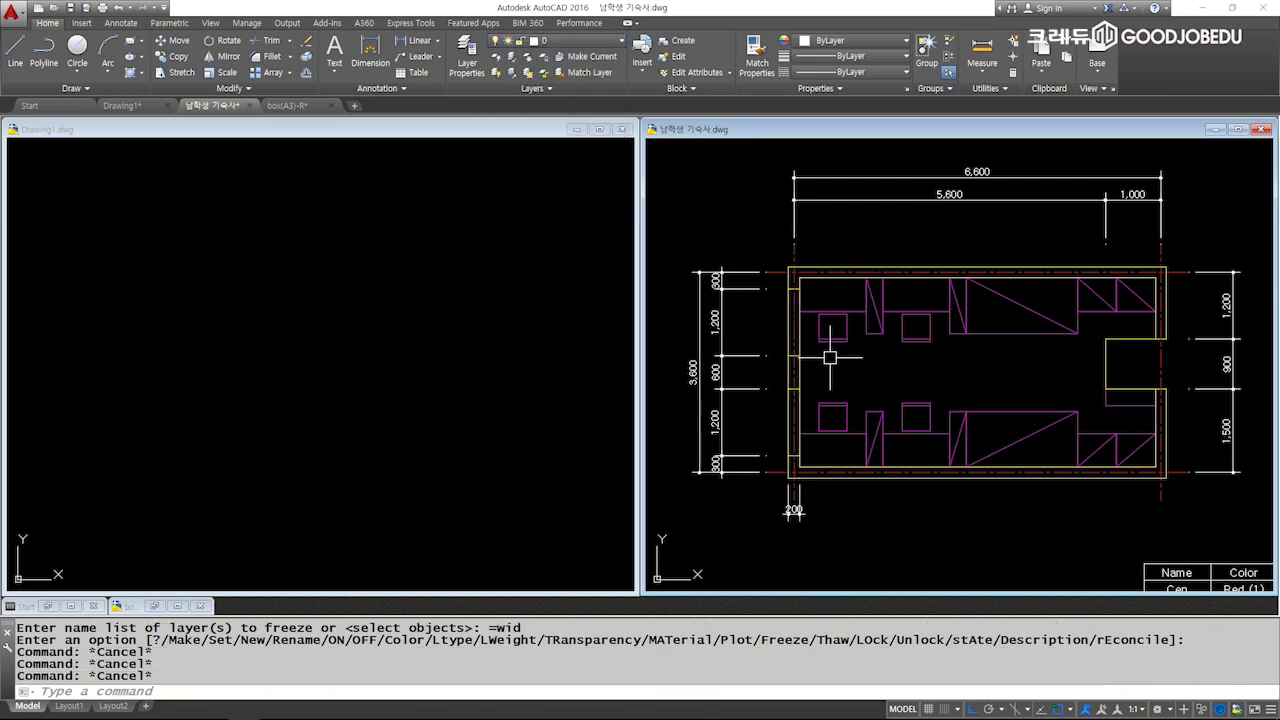
pyautogui.press('Return')
pyautogui.press('Return')
pyautogui.press('Return')
pyautogui.press('Return')
pyautogui.press('Return')
pyautogui.click(790, 327)
pyautogui.click(790, 327)
pyautogui.click(790, 420)
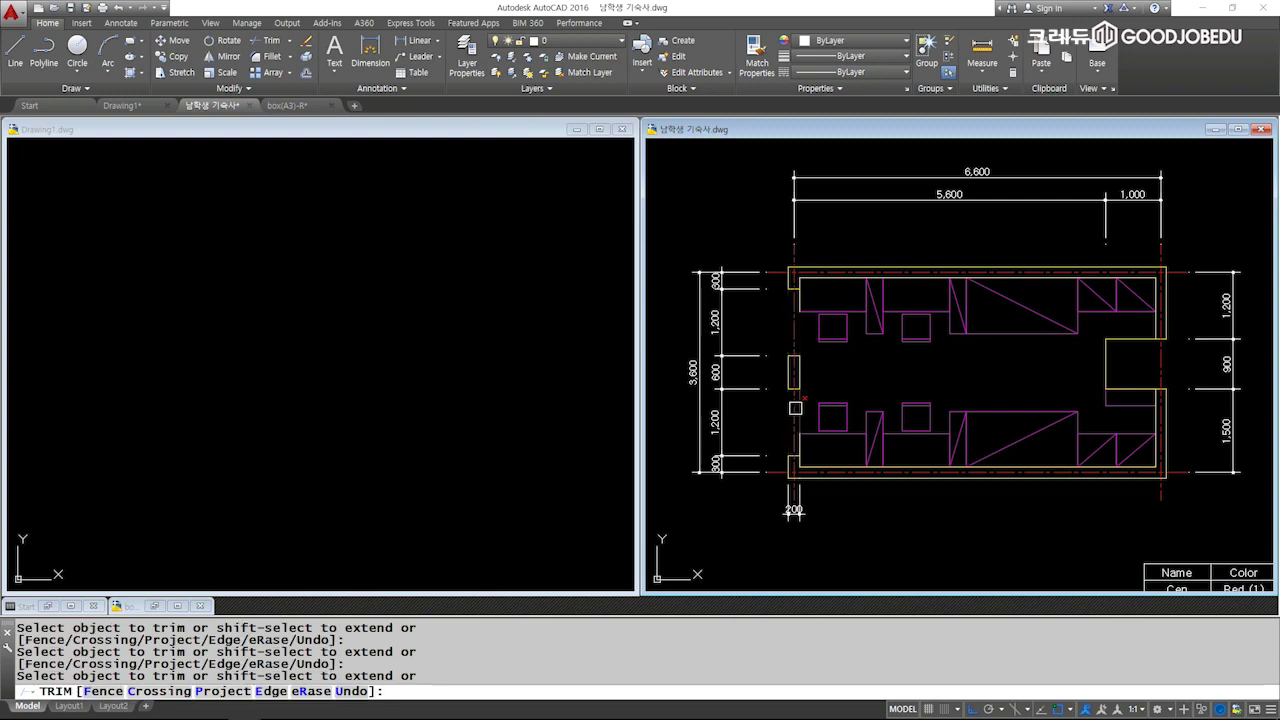
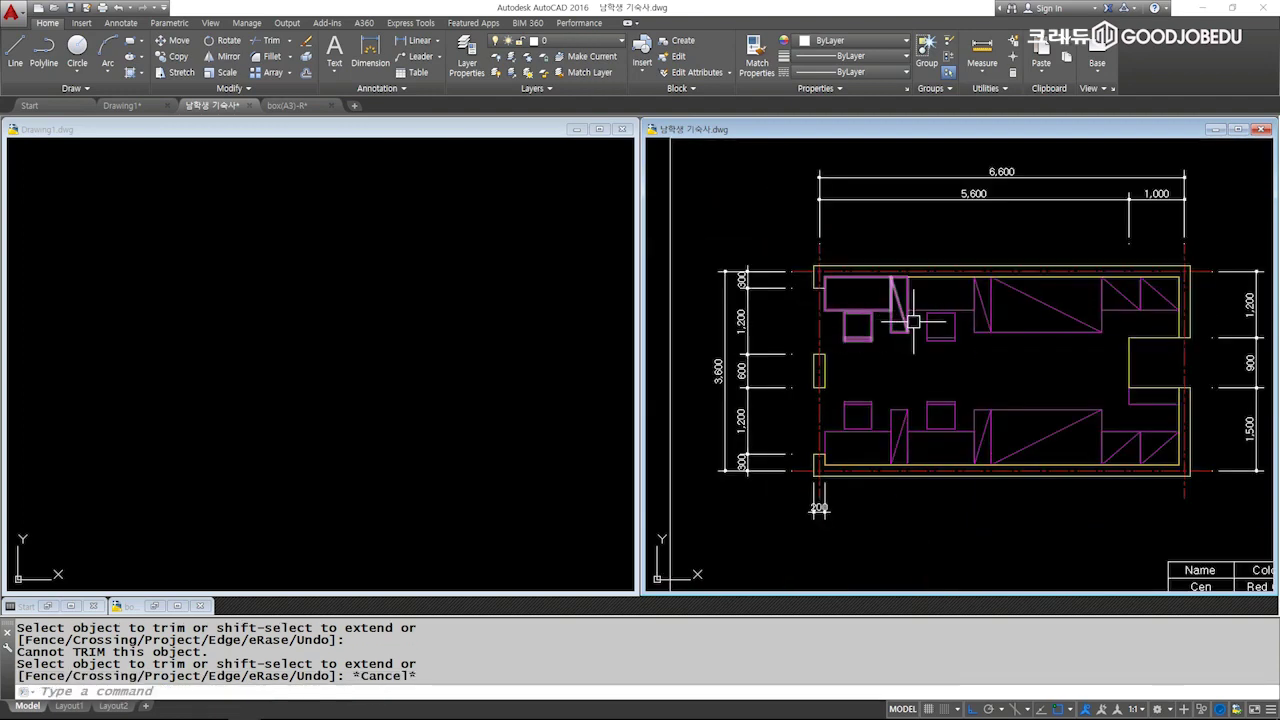
# Cancel the unfinished trim and make the blank Drawing1 viewport the active drawing.
pyautogui.moveTo(871, 323); pyautogui.dragTo(886, 323, button='middle')
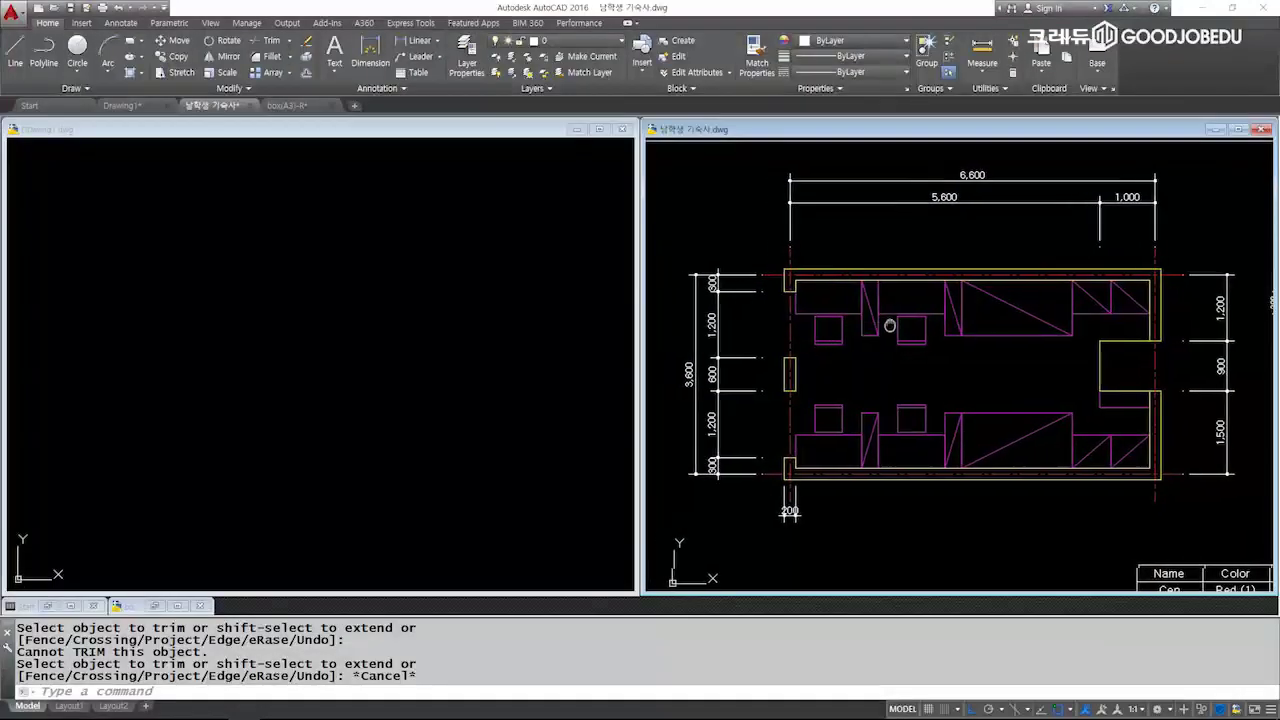
pyautogui.press('Escape')
pyautogui.press('Escape')
pyautogui.press('Escape')
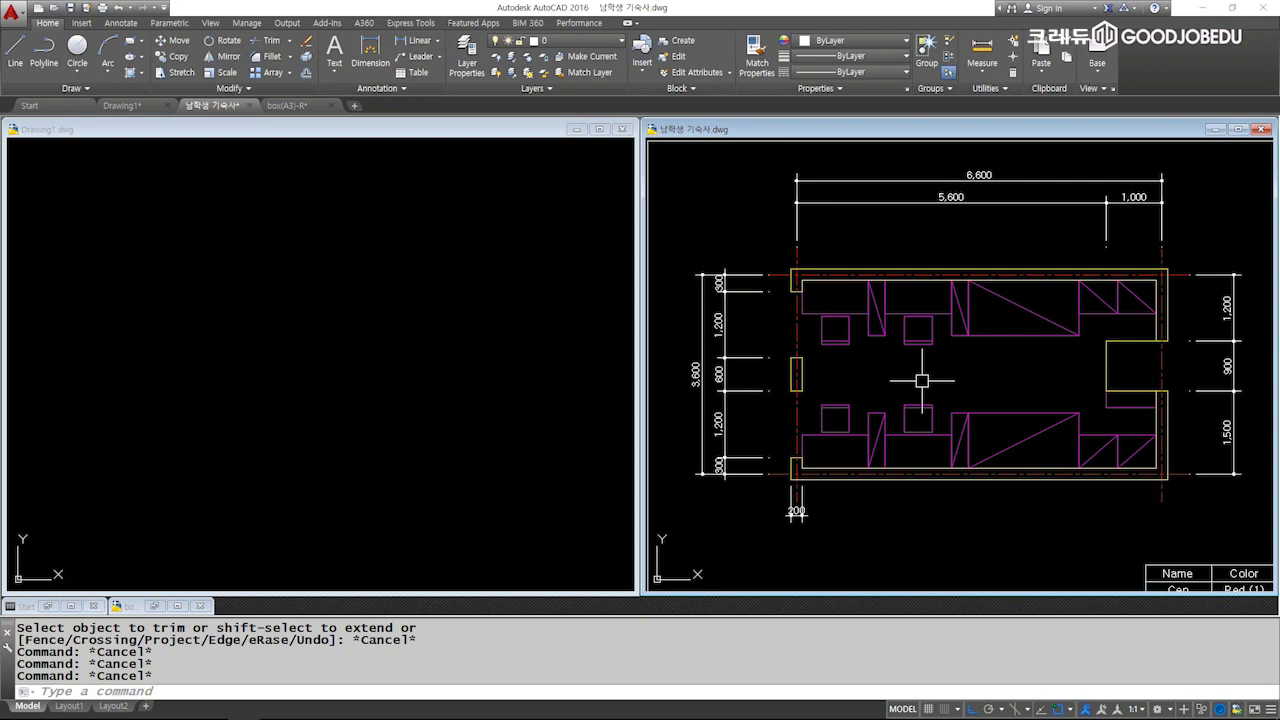
pyautogui.click(387, 333)
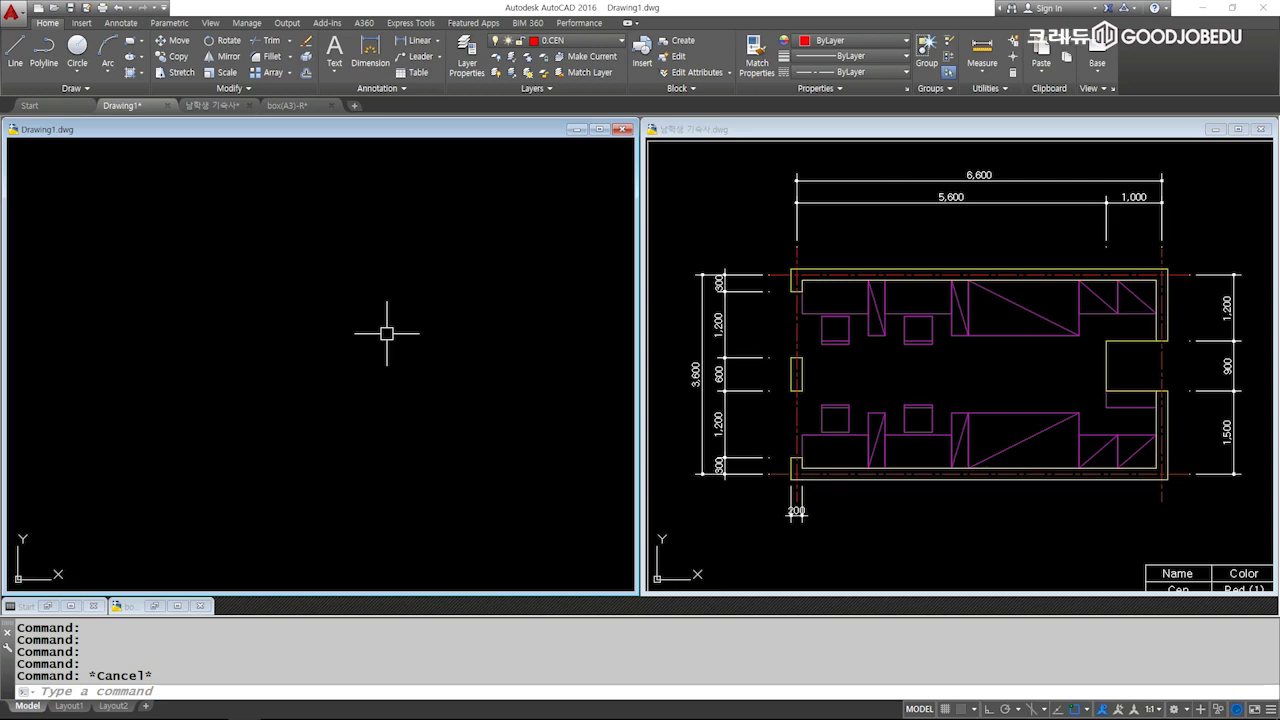
# With Ortho on, draw a horizontal and a vertical centerline crossing each other.
pyautogui.press('Escape')
pyautogui.write('L')
pyautogui.press('Return')
pyautogui.click(70, 508)
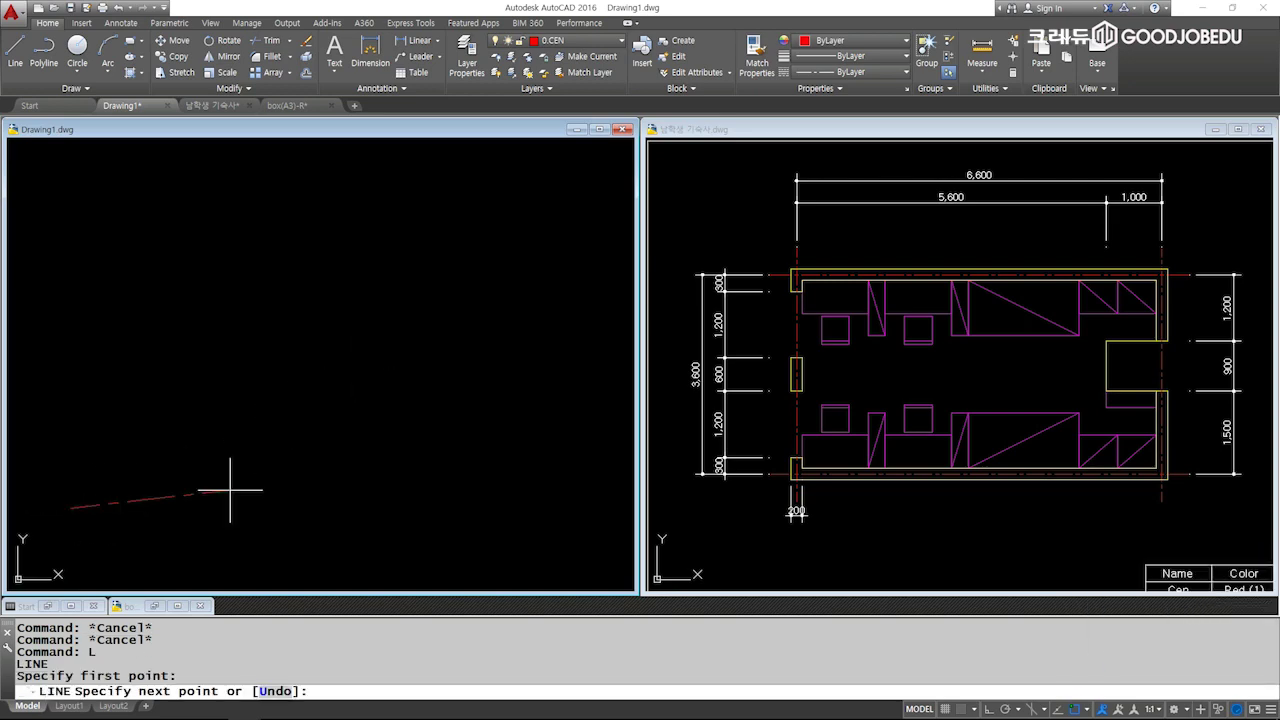
pyautogui.press('F8')
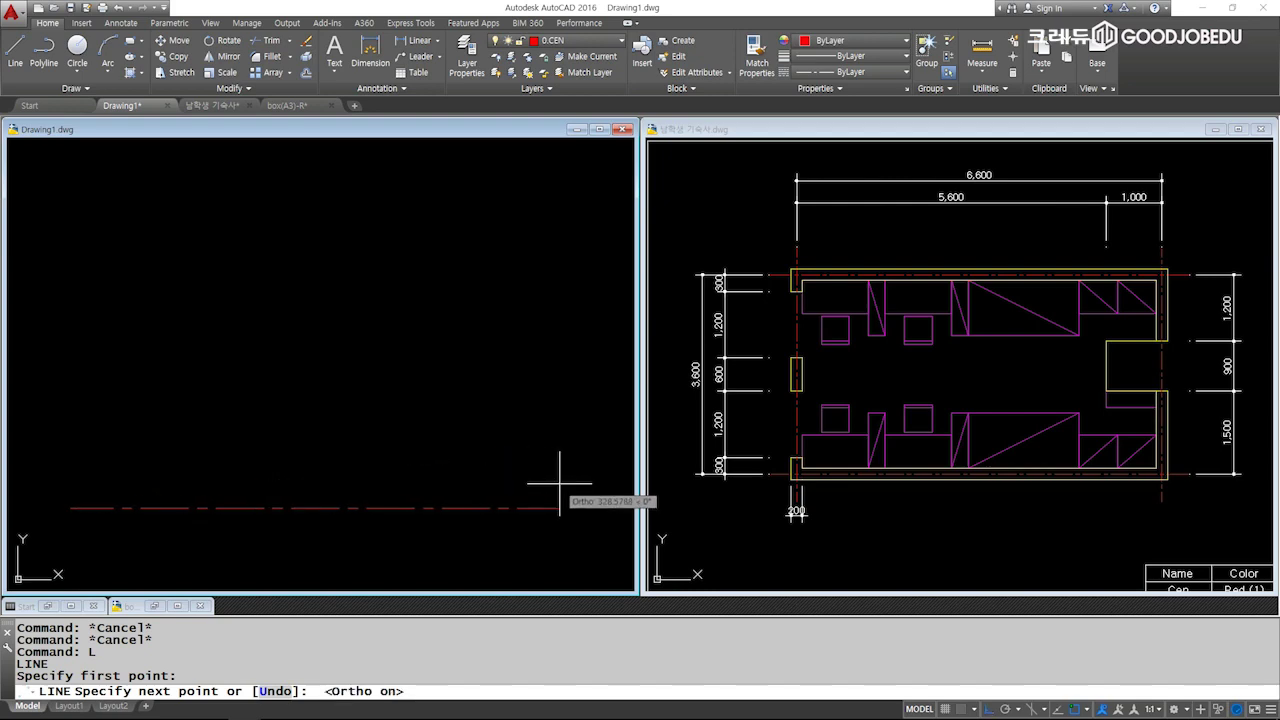
pyautogui.click(600, 497)
pyautogui.press('Return')
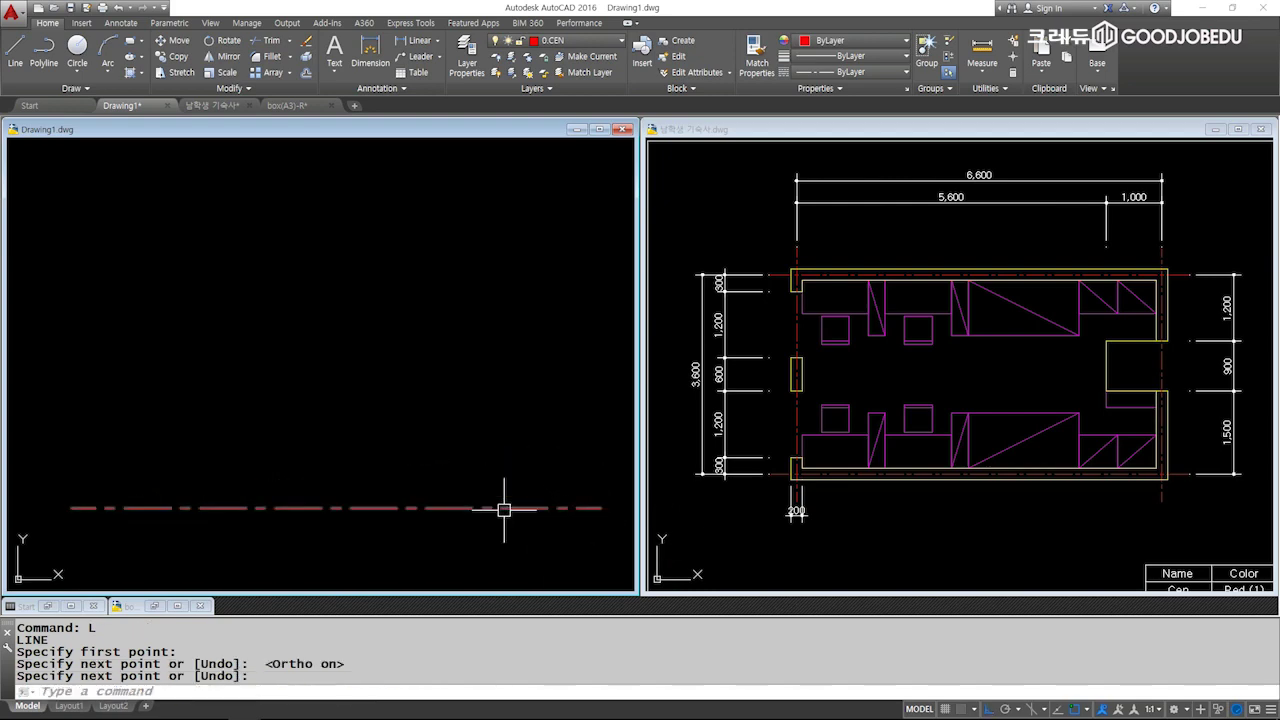
pyautogui.press('Return')
pyautogui.click(130, 543)
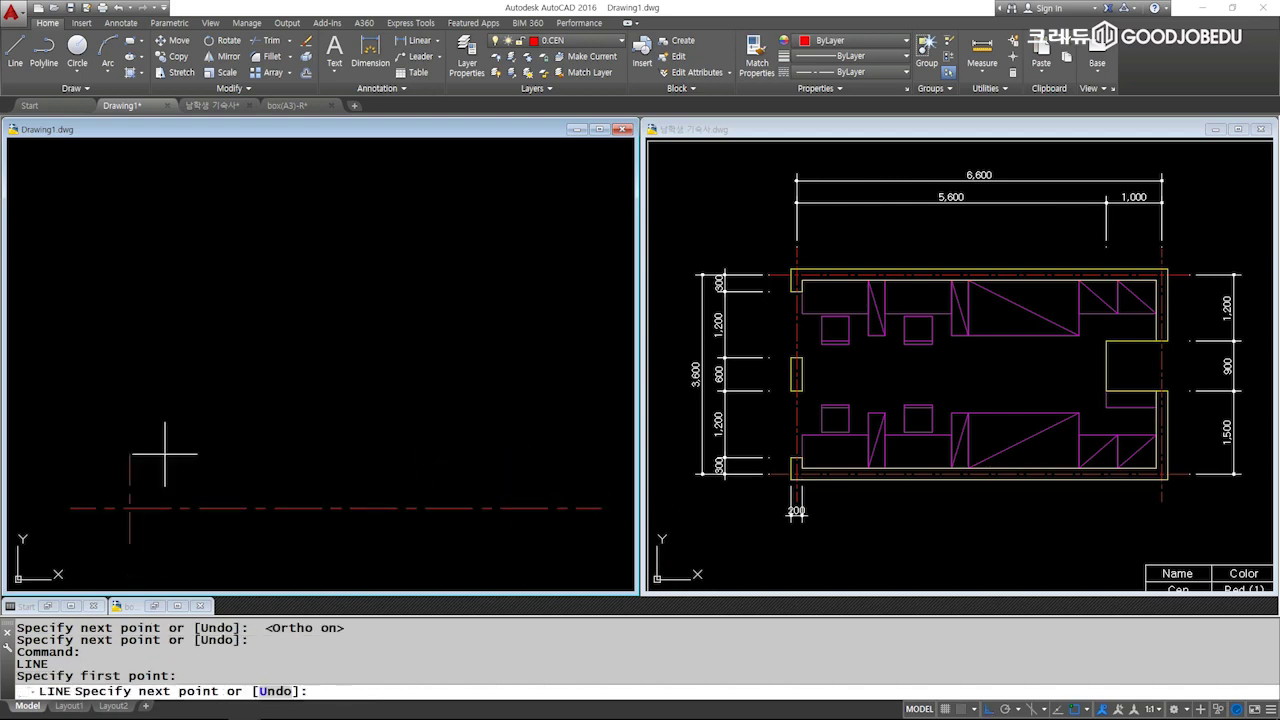
pyautogui.click(170, 172)
pyautogui.press('Return')
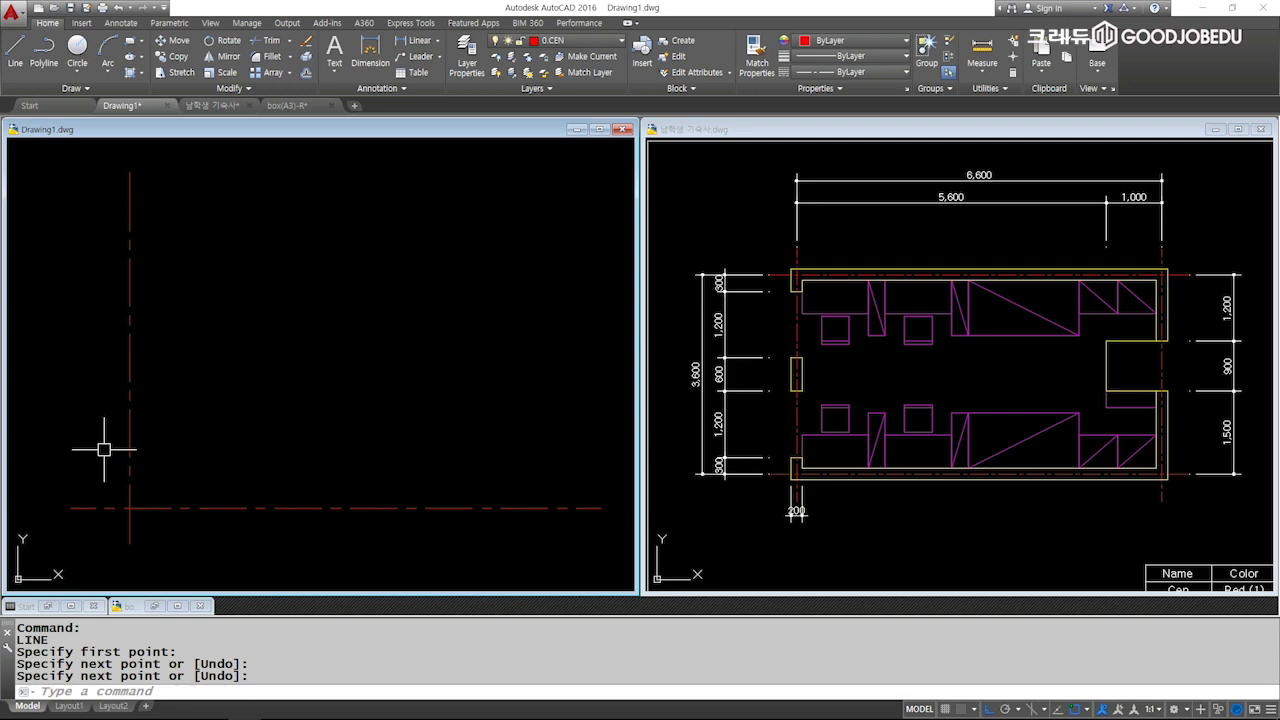
# Offset the vertical centerline 6600 to the right.
pyautogui.write('o')
pyautogui.press('Return')
pyautogui.write('6600')
pyautogui.press('Return')
pyautogui.click(128, 258)
pyautogui.click(351, 238)
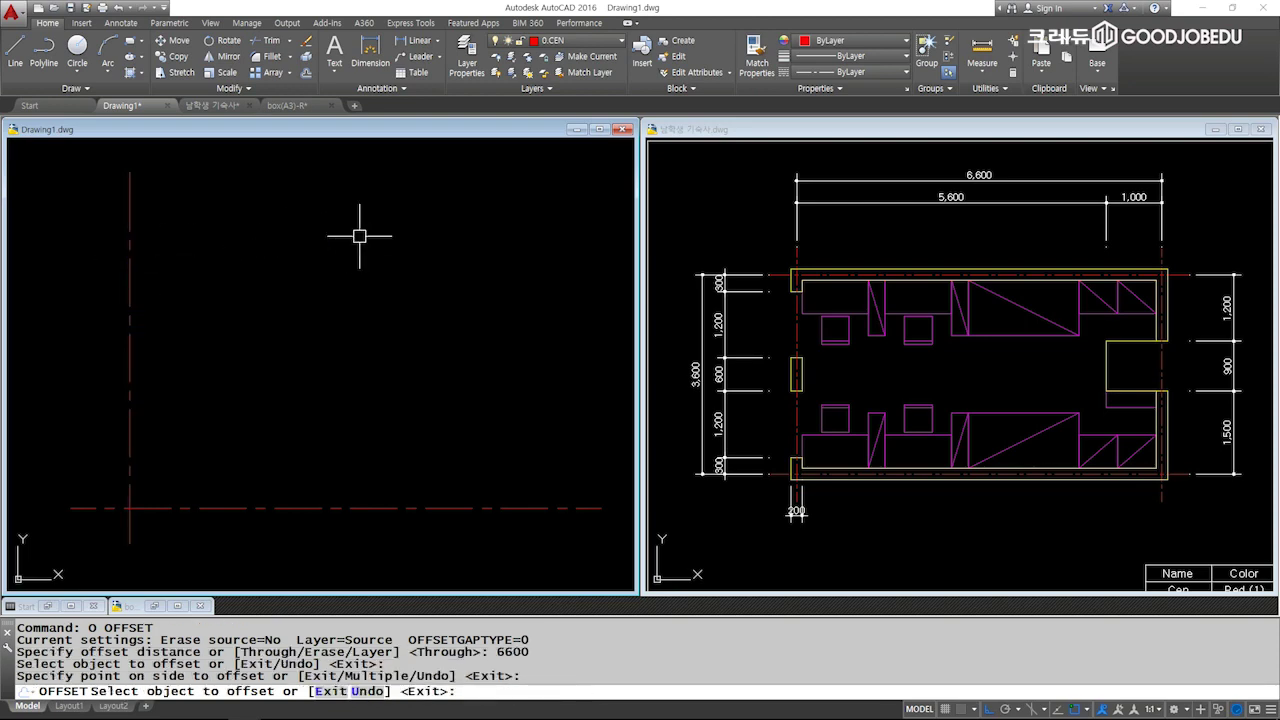
# Zoom and pan to bring the three red centerlines into view.
pyautogui.press('Escape')
pyautogui.scroll(-5, 518, 382)
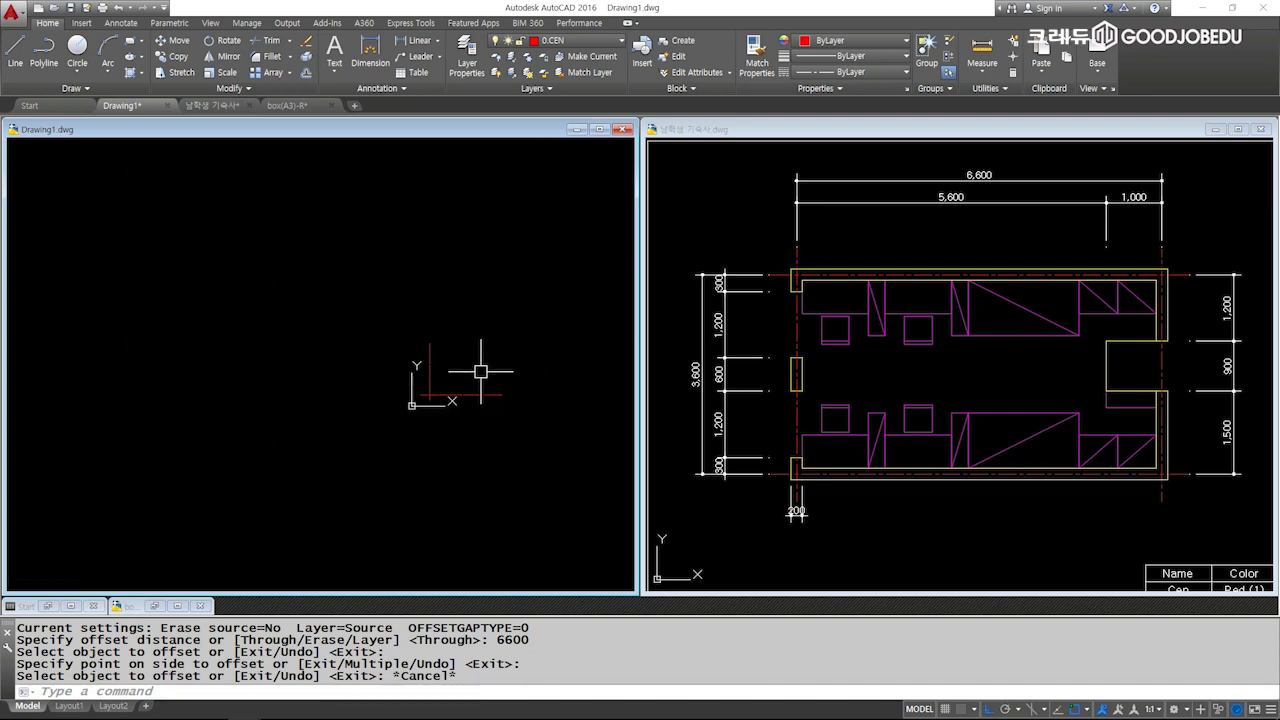
pyautogui.scroll(2, 422, 348)
pyautogui.scroll(-3, 469, 340)
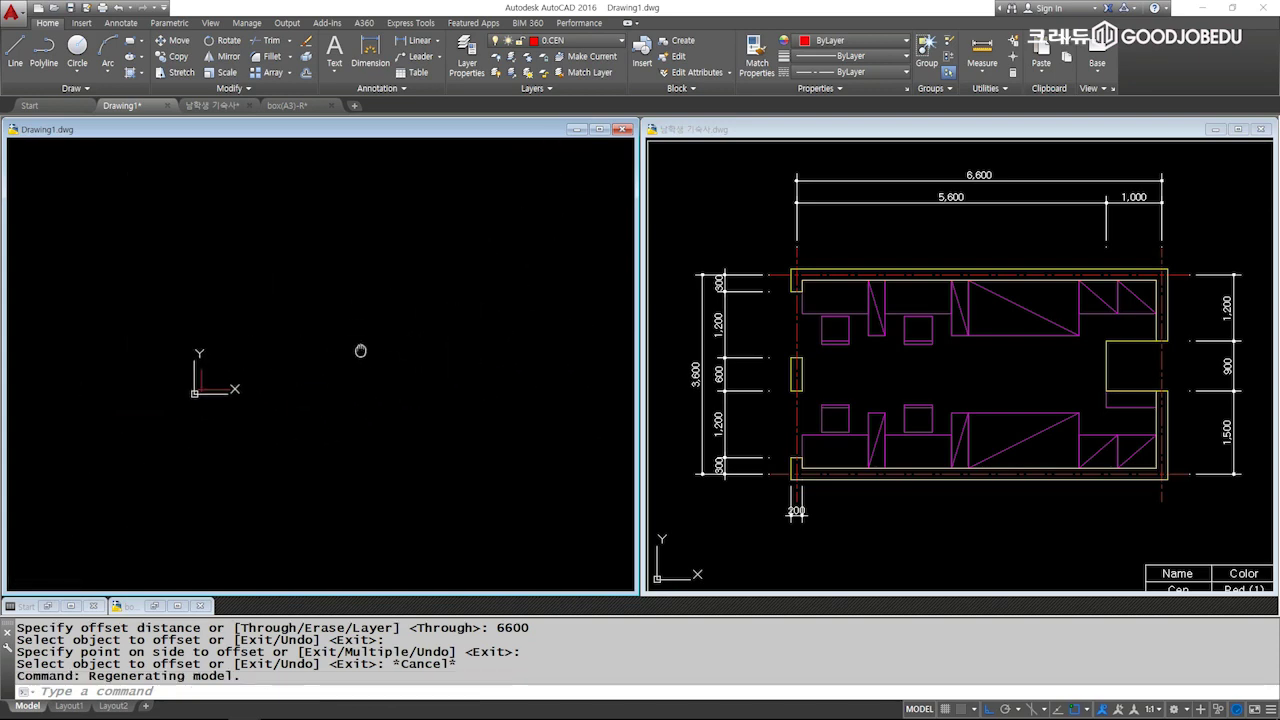
pyautogui.moveTo(441, 371); pyautogui.dragTo(443, 408, button='middle')
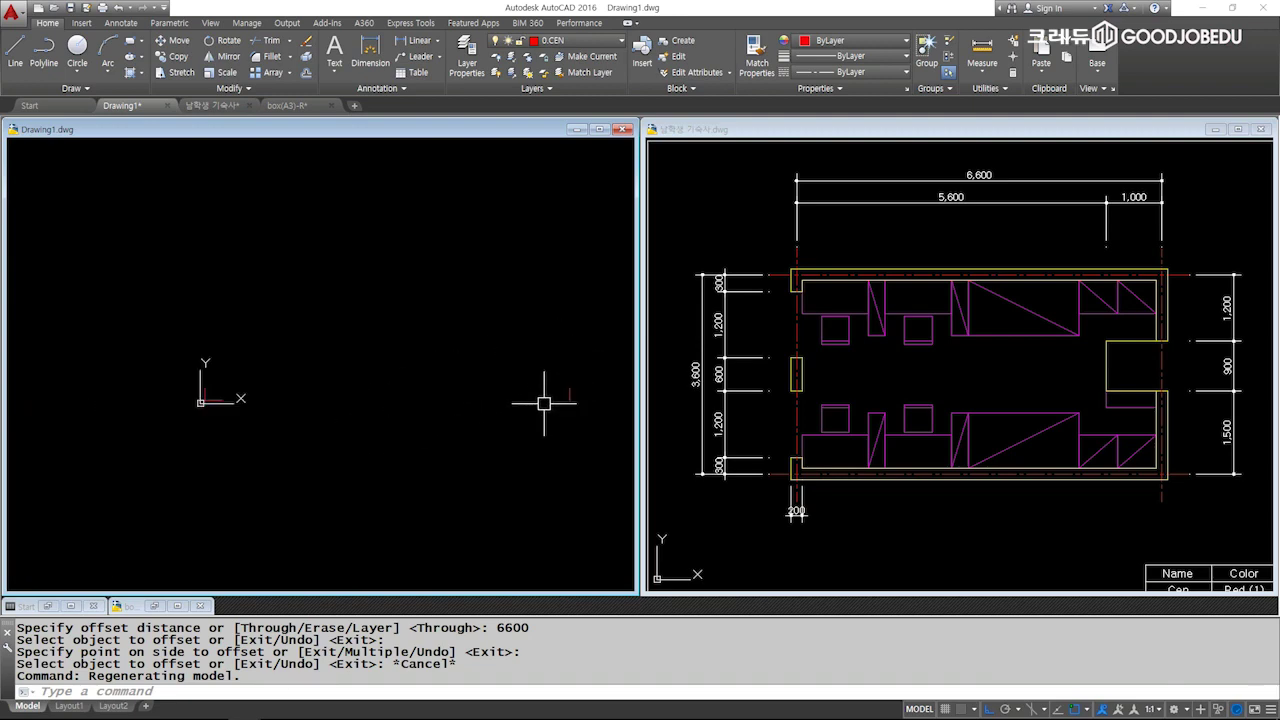
pyautogui.scroll(3, 215, 397)
pyautogui.click(215, 410)
pyautogui.click(245, 410)
pyautogui.scroll(-4, 259, 384)
pyautogui.moveTo(259, 384); pyautogui.dragTo(434, 384, button='middle')
pyautogui.press('Escape')
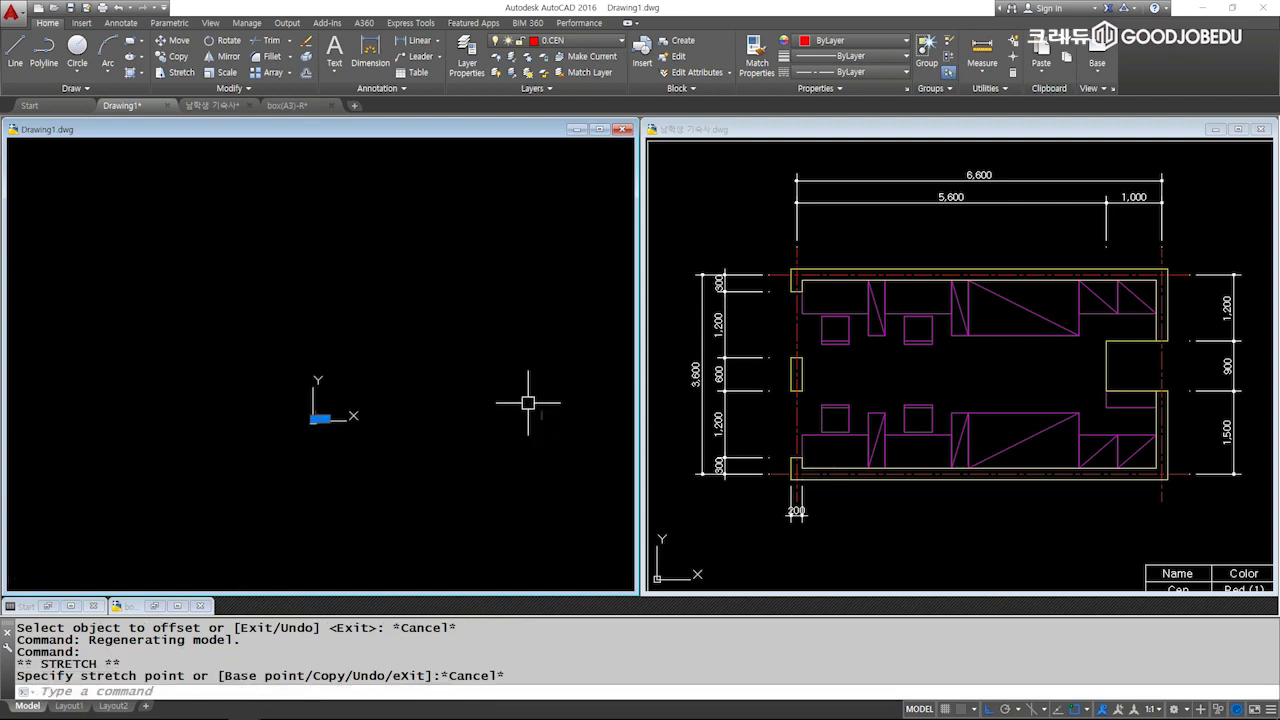
# Erase the three centerlines with a crossing selection.
pyautogui.click(568, 445)
pyautogui.click(246, 330)
pyautogui.write('e')
pyautogui.press('Return')
# Start XLINE and pick the construction lines' crossing point.
pyautogui.moveTo(446, 354); pyautogui.dragTo(248, 414, button='middle')
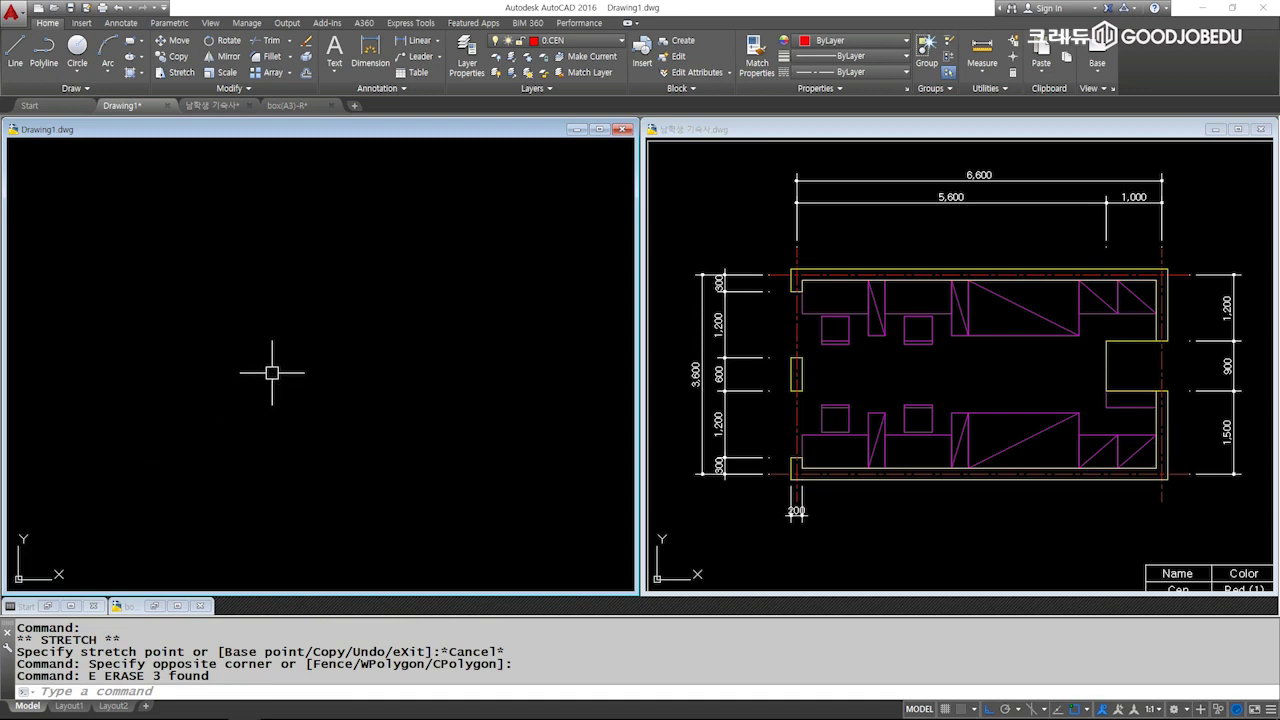
pyautogui.press('Escape')
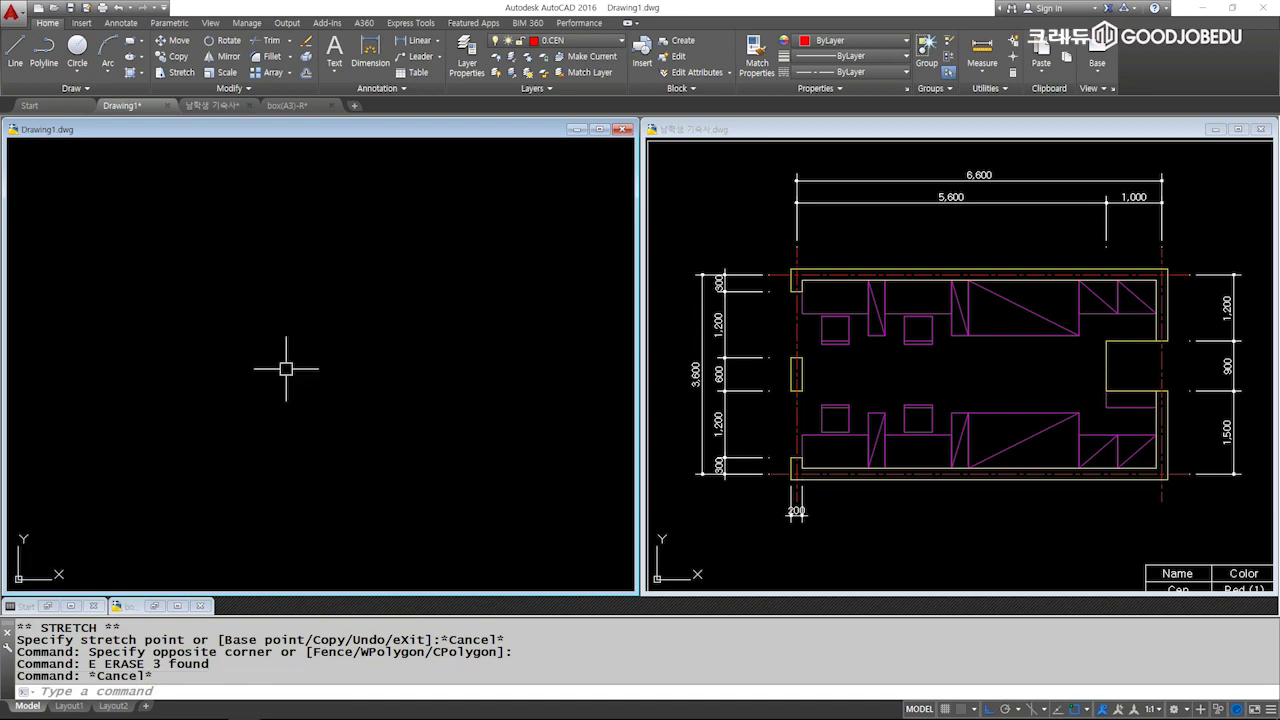
pyautogui.write('XL')
pyautogui.press('Return')
pyautogui.click(250, 428)
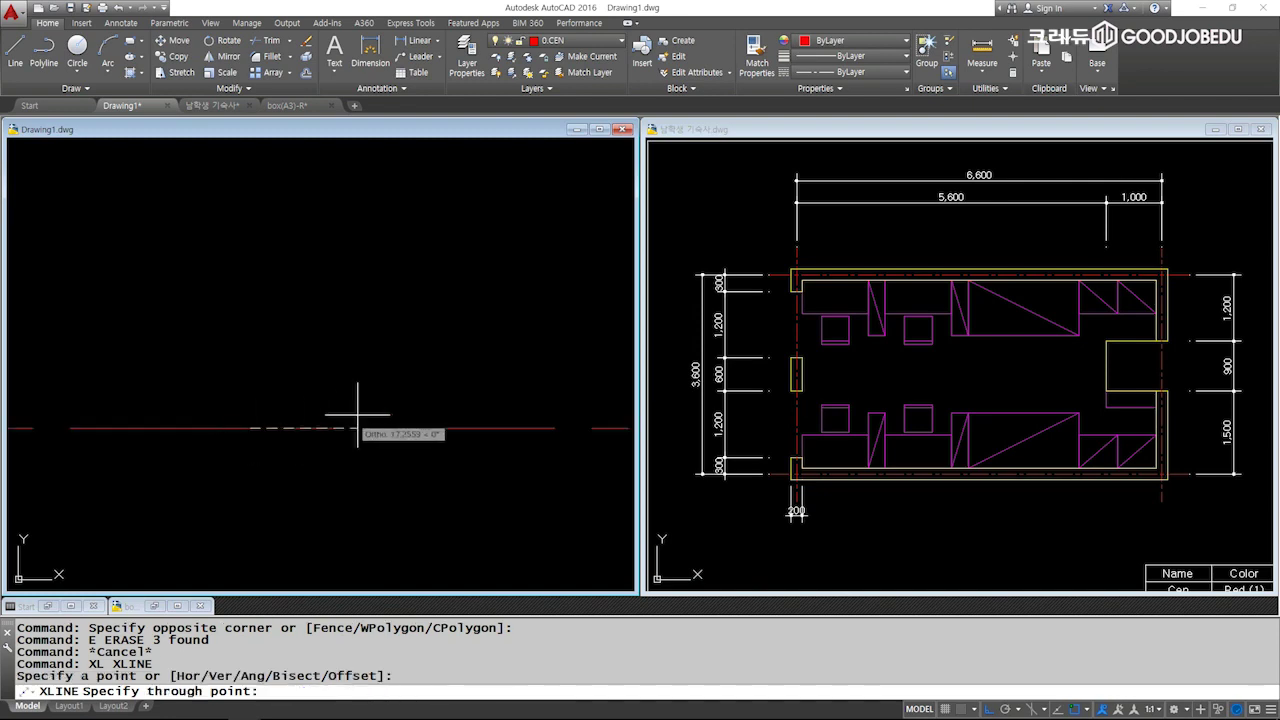
# Place a horizontal and a vertical infinite construction line through that point.
pyautogui.click(403, 404)
pyautogui.click(271, 288)
pyautogui.press('Escape')
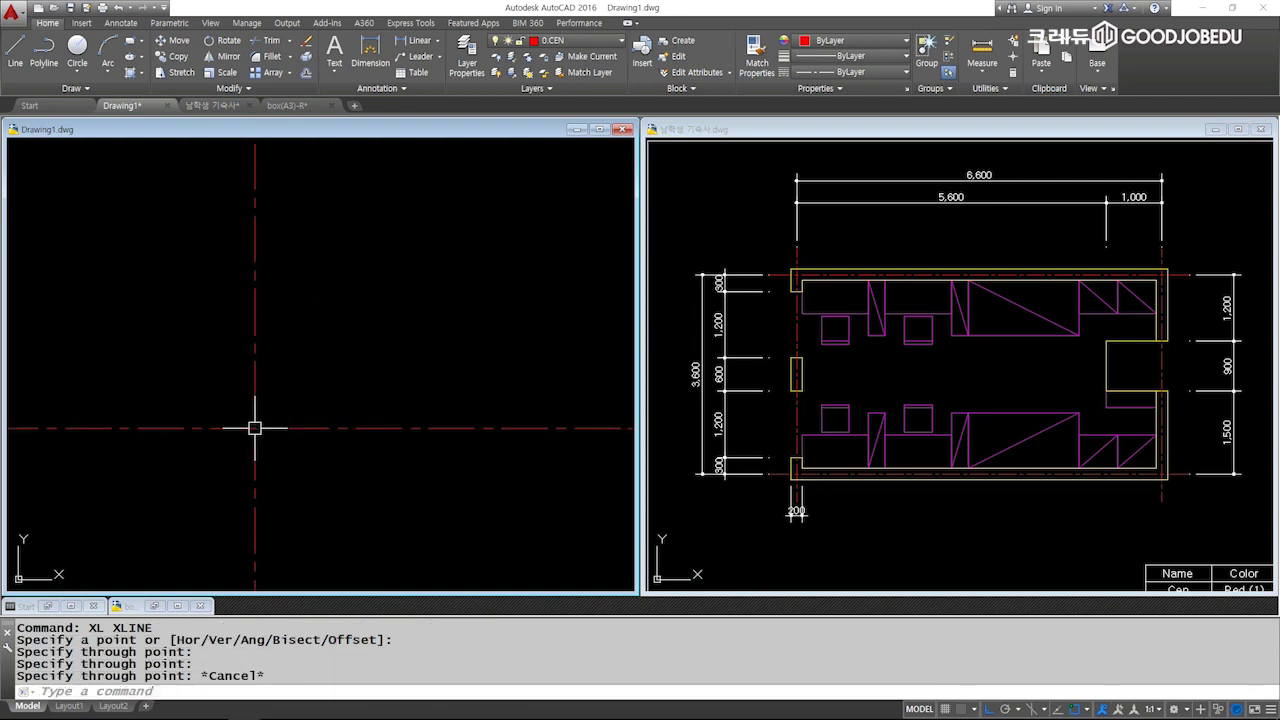
pyautogui.scroll(-2, 294, 419)
pyautogui.moveTo(286, 366); pyautogui.dragTo(258, 366, button='middle')
pyautogui.press('Escape')
pyautogui.press('Escape')
# Offset the vertical construction line 6600 to the right.
pyautogui.write('O')
pyautogui.press('Return')
pyautogui.write('6600')
pyautogui.press('Return')
pyautogui.click(247, 361)
pyautogui.click(449, 334)
pyautogui.press('Escape')
pyautogui.press('Escape')
pyautogui.press('Escape')
# Offset the horizontal construction line 3600 upward and centre the grid in view.
pyautogui.write('O')
pyautogui.press('Return')
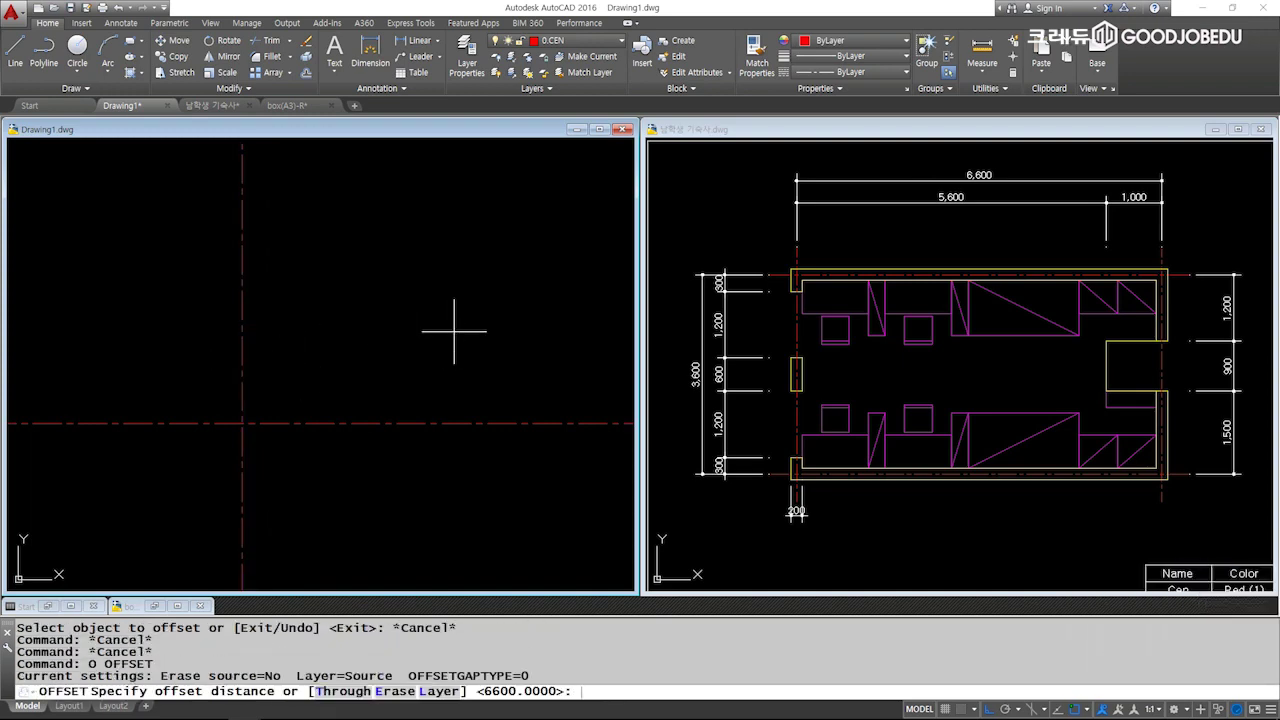
pyautogui.write('3600')
pyautogui.press('Return')
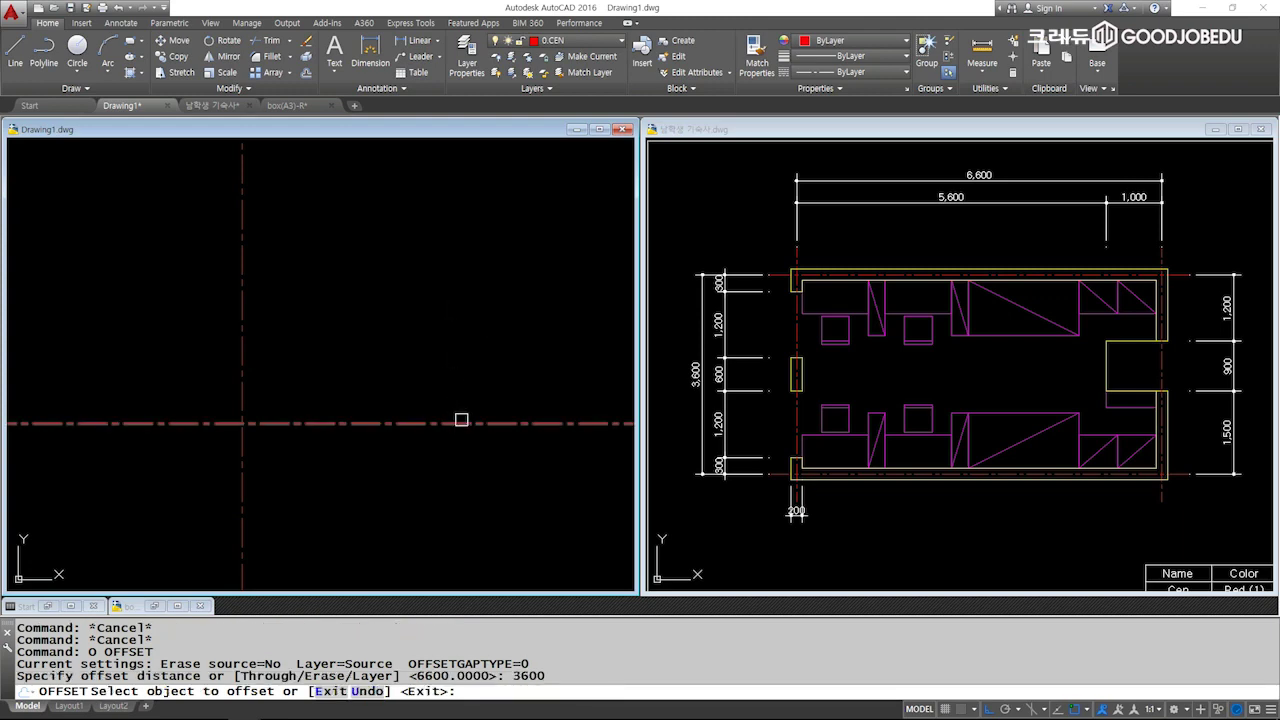
pyautogui.click(457, 423)
pyautogui.click(456, 279)
pyautogui.moveTo(386, 306); pyautogui.dragTo(407, 284, button='middle')
pyautogui.scroll(-3, 407, 284)
pyautogui.moveTo(266, 366); pyautogui.dragTo(300, 340, button='middle')
pyautogui.press('Escape')
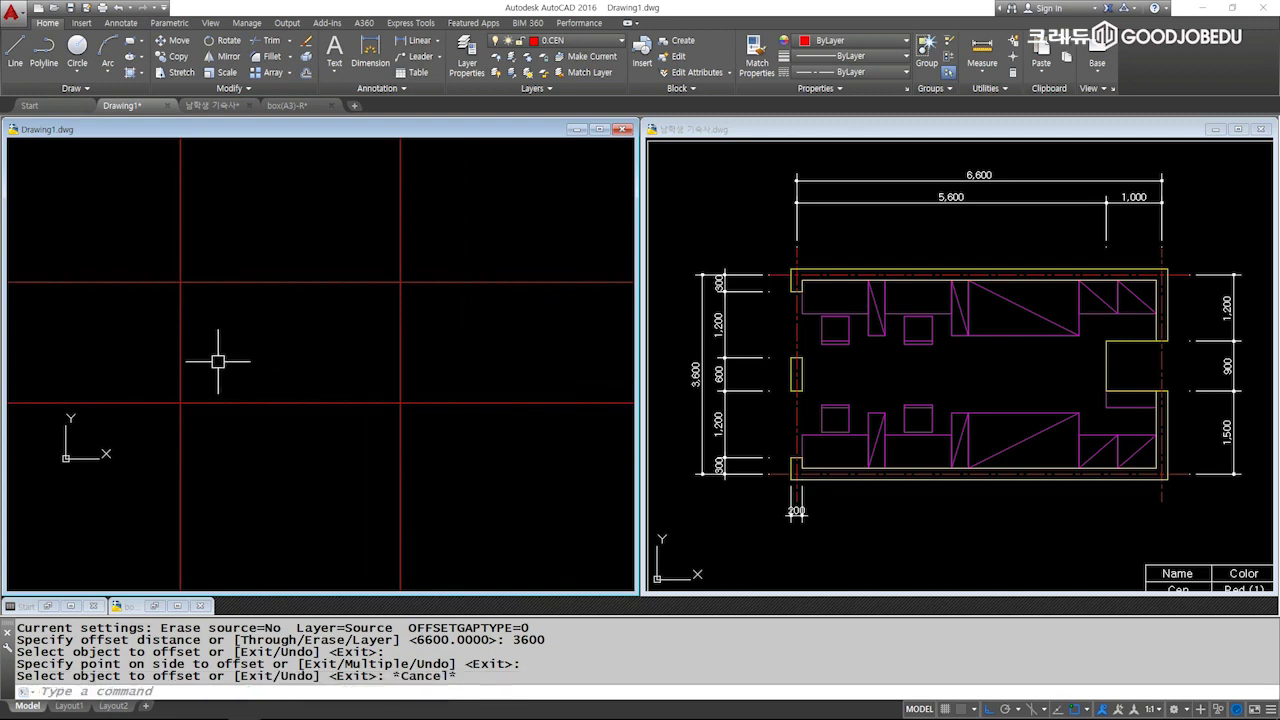
pyautogui.moveTo(306, 347); pyautogui.dragTo(411, 320, button='middle')
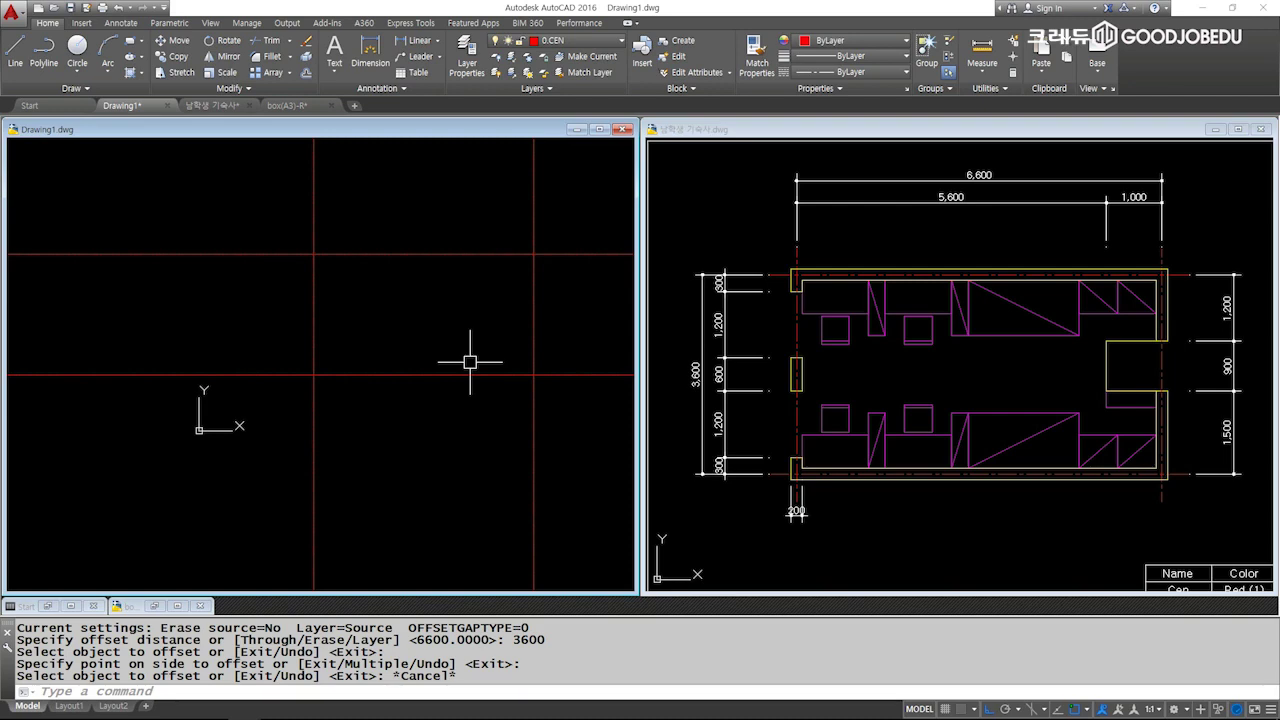
pyautogui.scroll(2, 346, 263)
pyautogui.scroll(1, 273, 258)
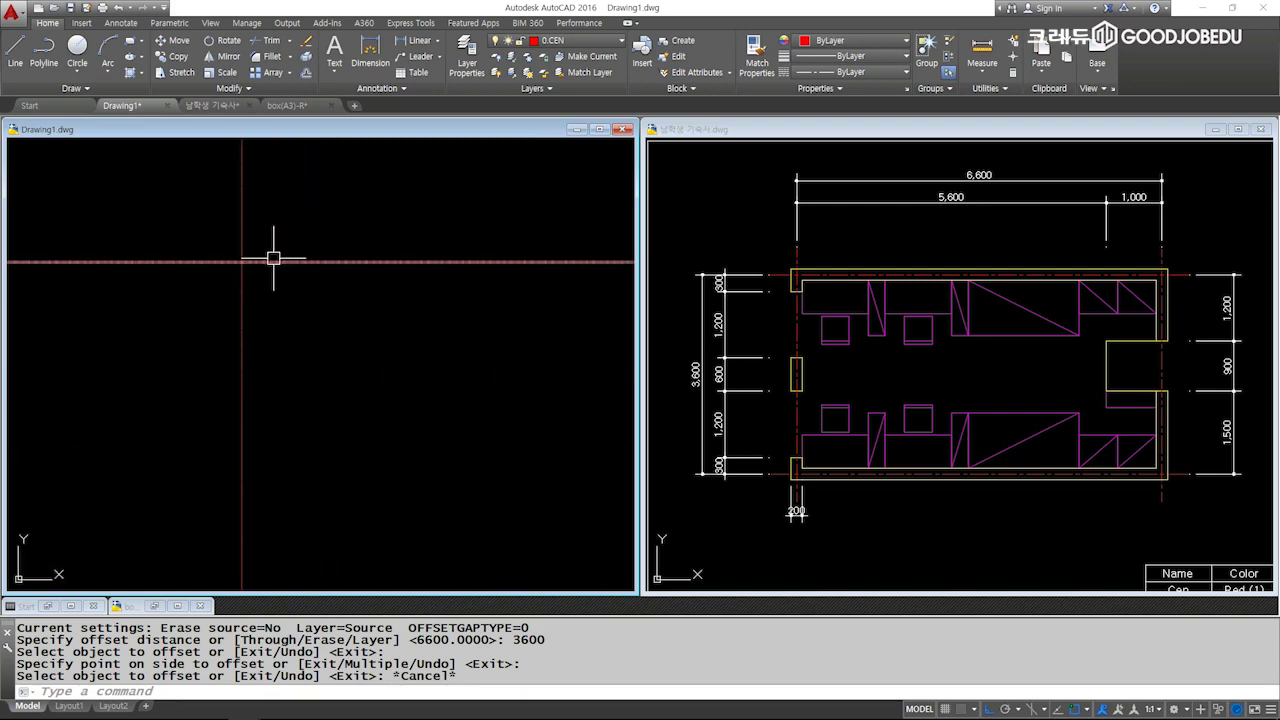
pyautogui.scroll(-1, 206, 271)
pyautogui.scroll(-1, 240, 266)
pyautogui.scroll(-1, 281, 273)
# Offset four of the centerlines 500 to their outer sides.
pyautogui.moveTo(281, 273); pyautogui.dragTo(312, 284, button='middle')
pyautogui.press('Escape')
pyautogui.press('Escape')
pyautogui.press('Escape')
pyautogui.write('o')
pyautogui.press('Return')
pyautogui.write('500')
pyautogui.press('Return')
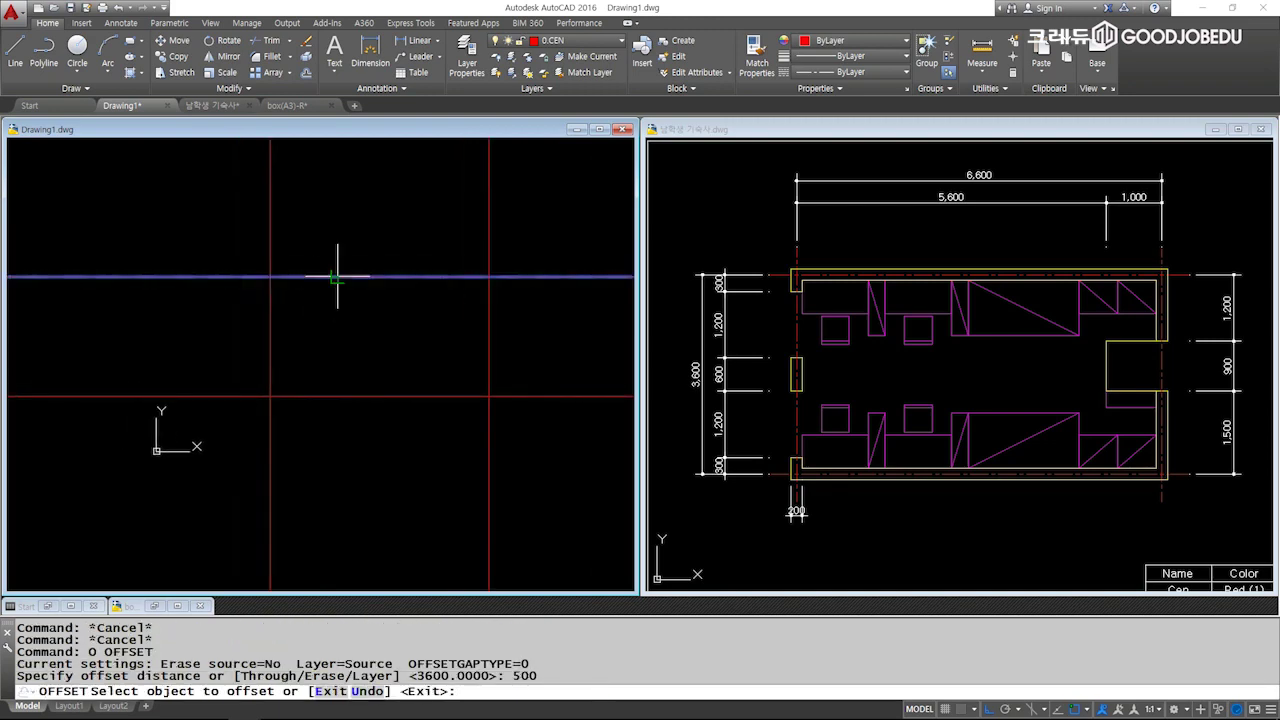
pyautogui.click(337, 276)
pyautogui.click(310, 245)
pyautogui.click(269, 323)
pyautogui.click(240, 335)
pyautogui.click(366, 396)
pyautogui.click(430, 430)
pyautogui.click(490, 334)
pyautogui.click(530, 350)
pyautogui.press('Escape')
# Try trimming and erasing the 500 offset lines, then undo those edits.
pyautogui.press('Escape')
pyautogui.press('Escape')
pyautogui.write('tr')
pyautogui.press('Return')
pyautogui.press('Return')
pyautogui.click(539, 417)
pyautogui.click(251, 251)
pyautogui.press('Escape')
pyautogui.moveTo(235, 235); pyautogui.dragTo(257, 251)
pyautogui.click(551, 437)
pyautogui.click(505, 405)
pyautogui.write('e')
pyautogui.press('Return')
pyautogui.scroll(1, 411, 322)
pyautogui.moveTo(411, 322); pyautogui.dragTo(355, 332, button='middle')
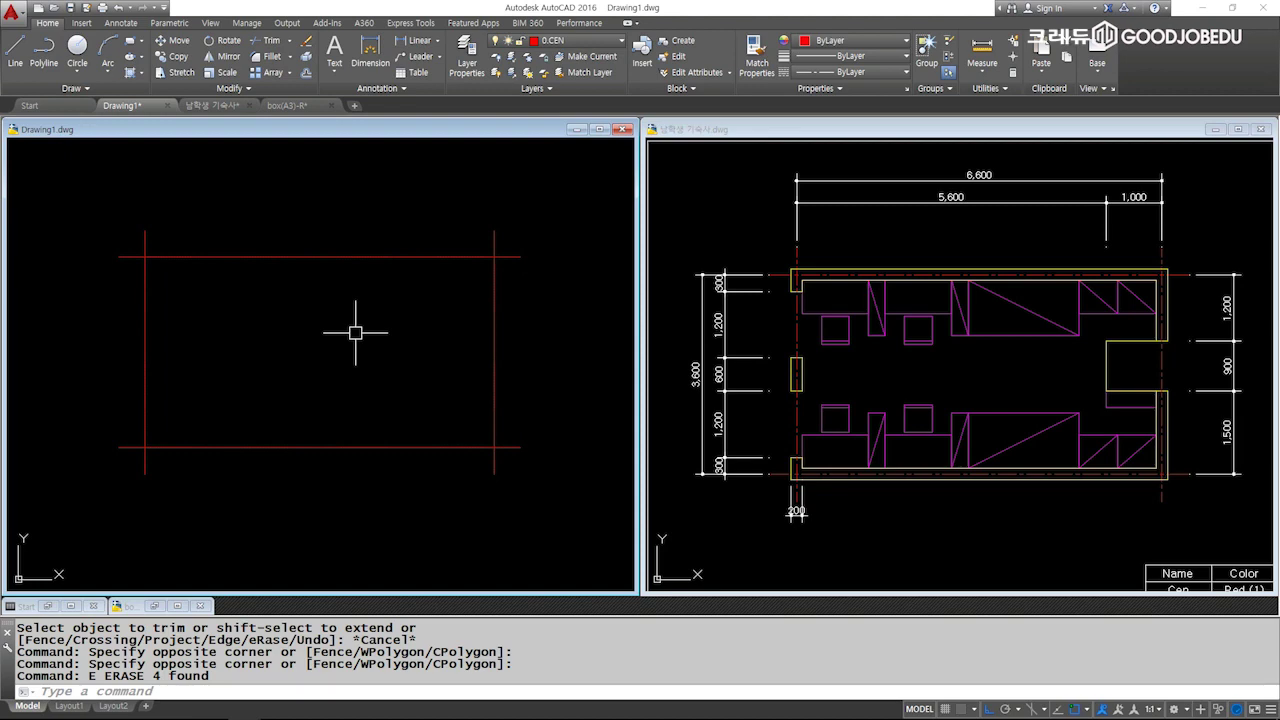
pyautogui.hotkey('ctrl', 'z')
pyautogui.hotkey('ctrl', 'z')
pyautogui.hotkey('ctrl', 'z')
pyautogui.hotkey('ctrl', 'z')
# Trim the overhanging line ends to leave a closed 6600 by 3600 rectangle.
pyautogui.press('Escape')
pyautogui.press('Escape')
pyautogui.write('TR')
pyautogui.press('Return')
pyautogui.press('Return')
pyautogui.click(523, 431)
pyautogui.click(286, 280)
pyautogui.press('Escape')
pyautogui.scroll(2, 337, 319)
pyautogui.moveTo(423, 294); pyautogui.dragTo(349, 300, button='middle')
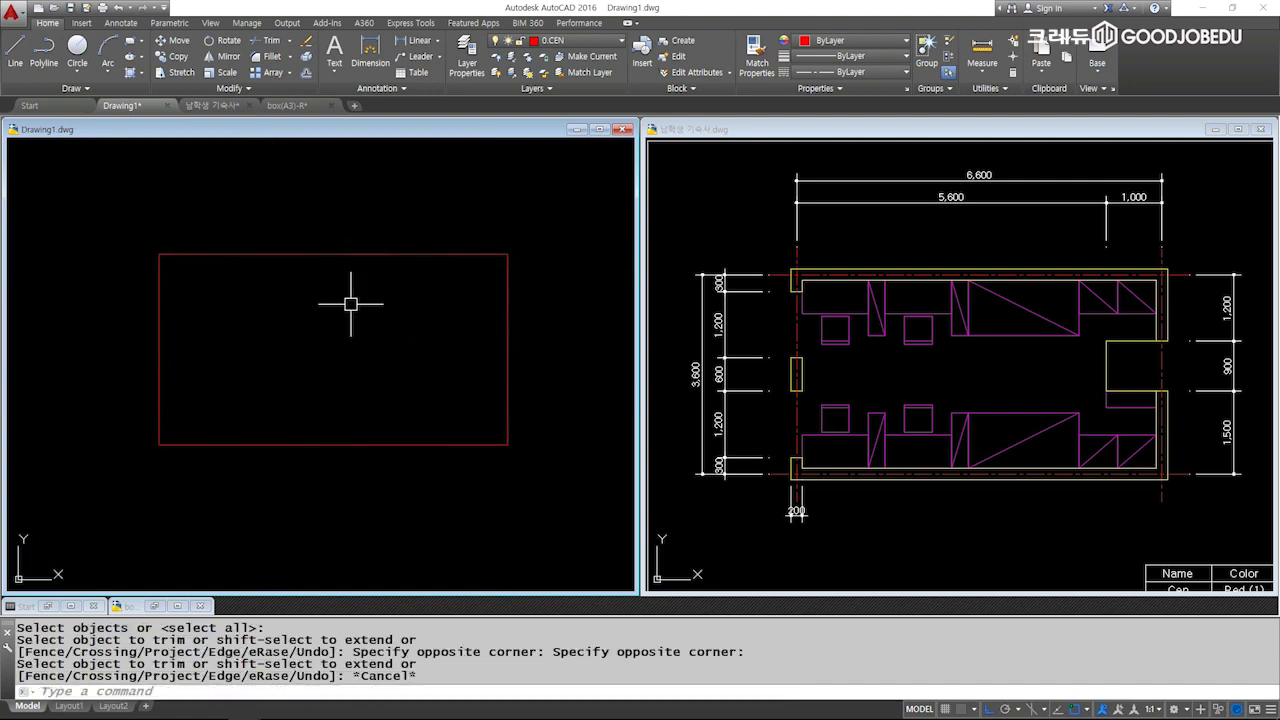
pyautogui.press('Escape')
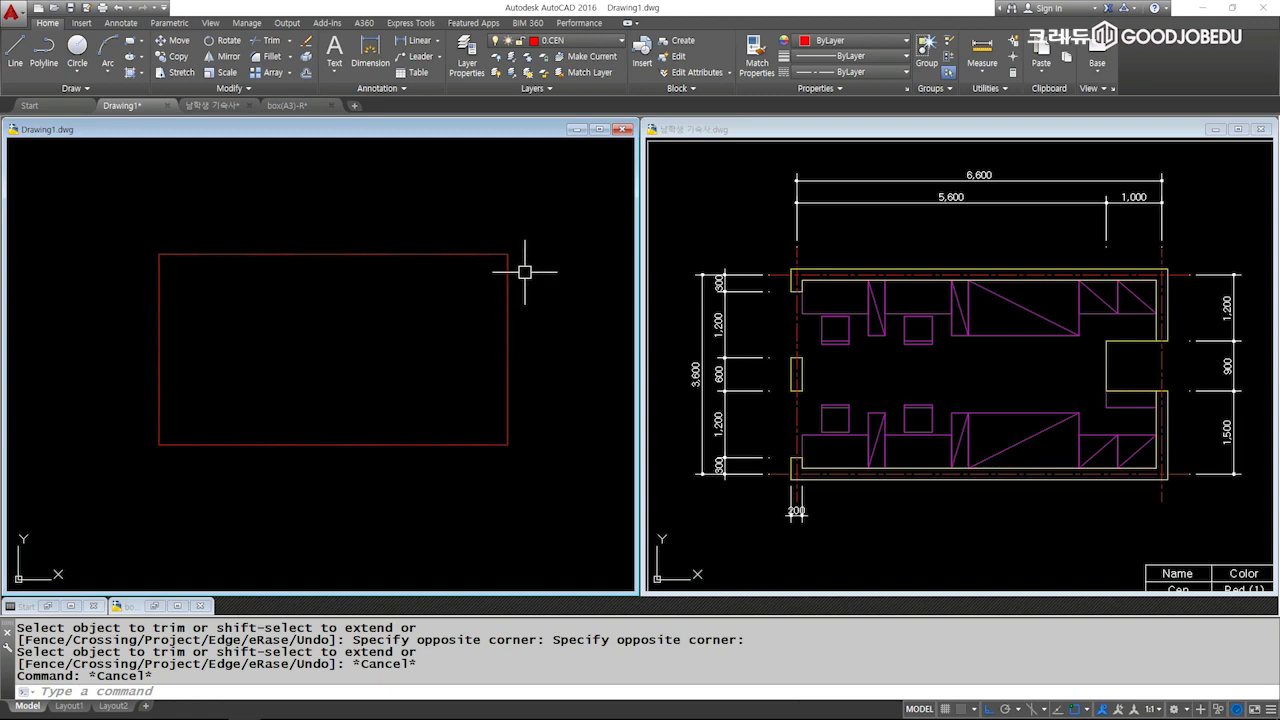
pyautogui.press('Escape')
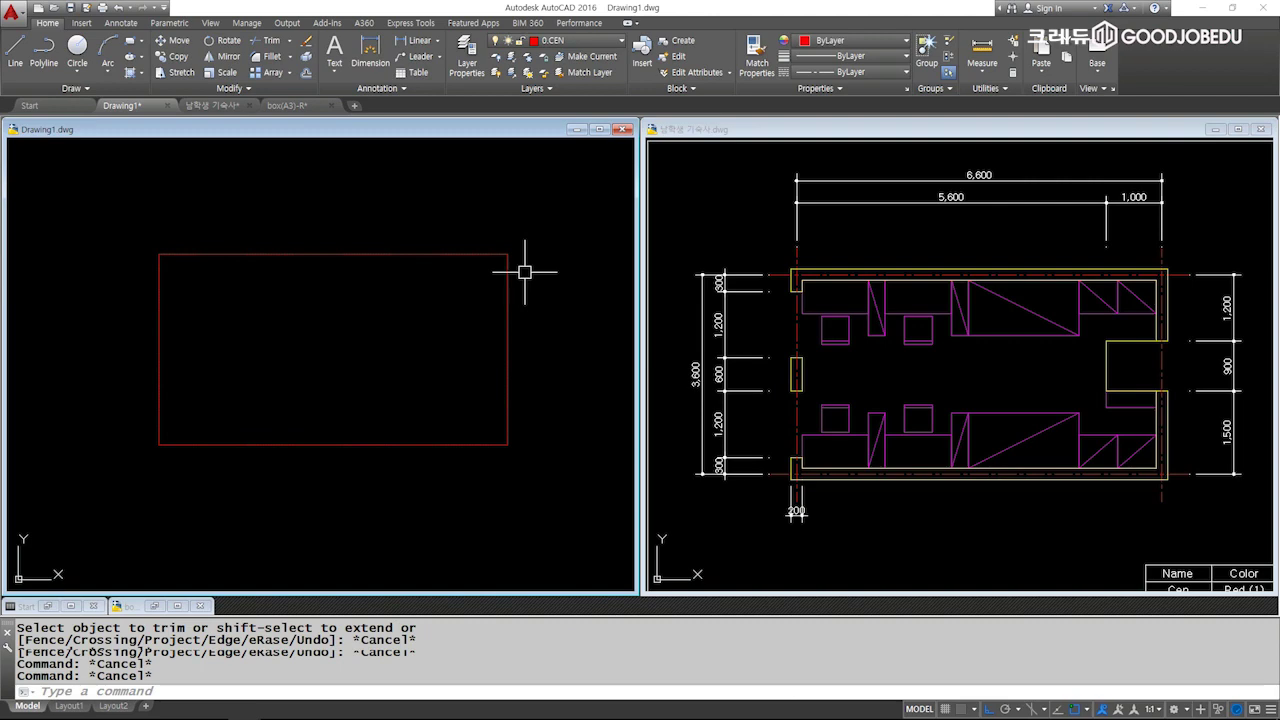
pyautogui.write('LE')
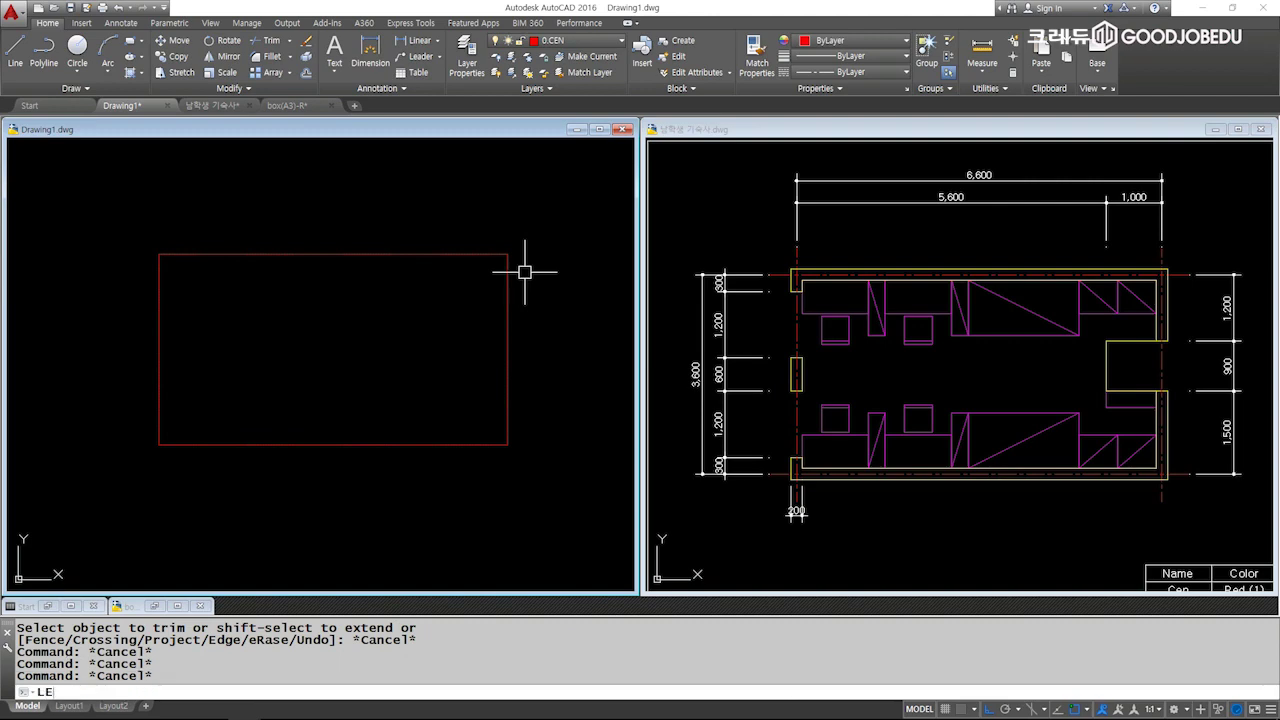
pyautogui.write('N')
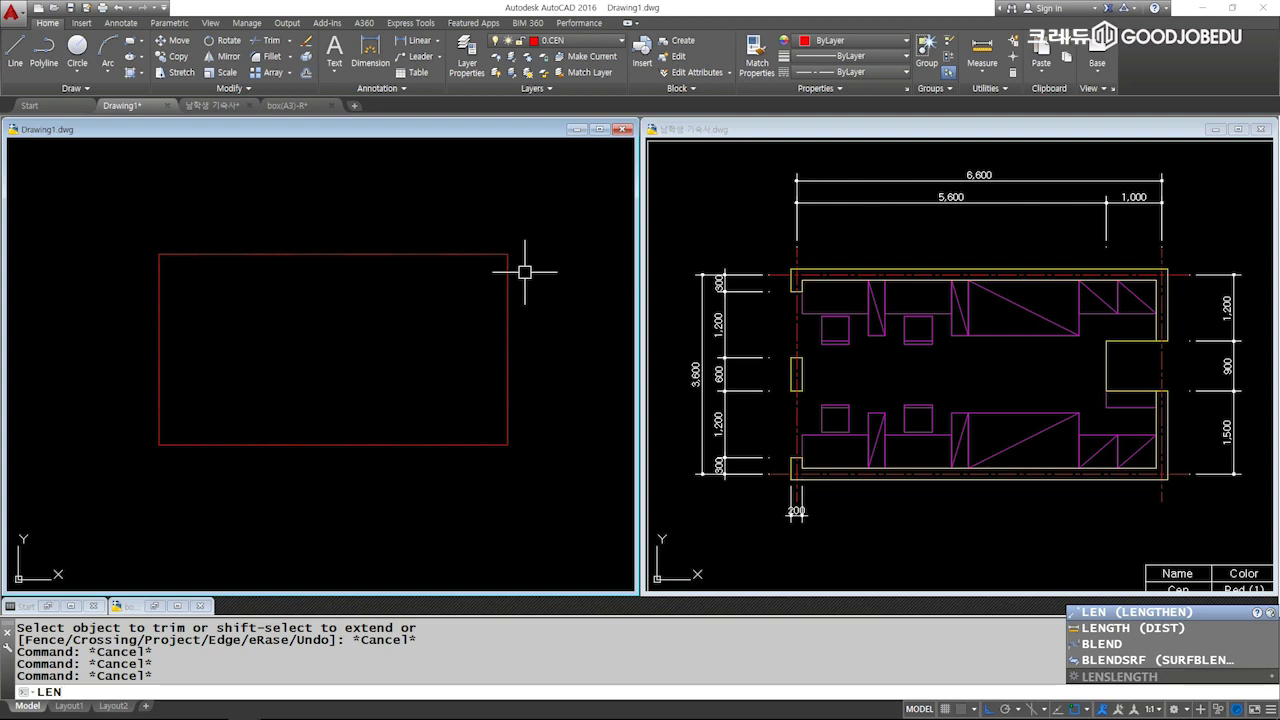
# Lengthen the top, left, right and bottom lines by a 700 delta past each corner.
pyautogui.press('Return')
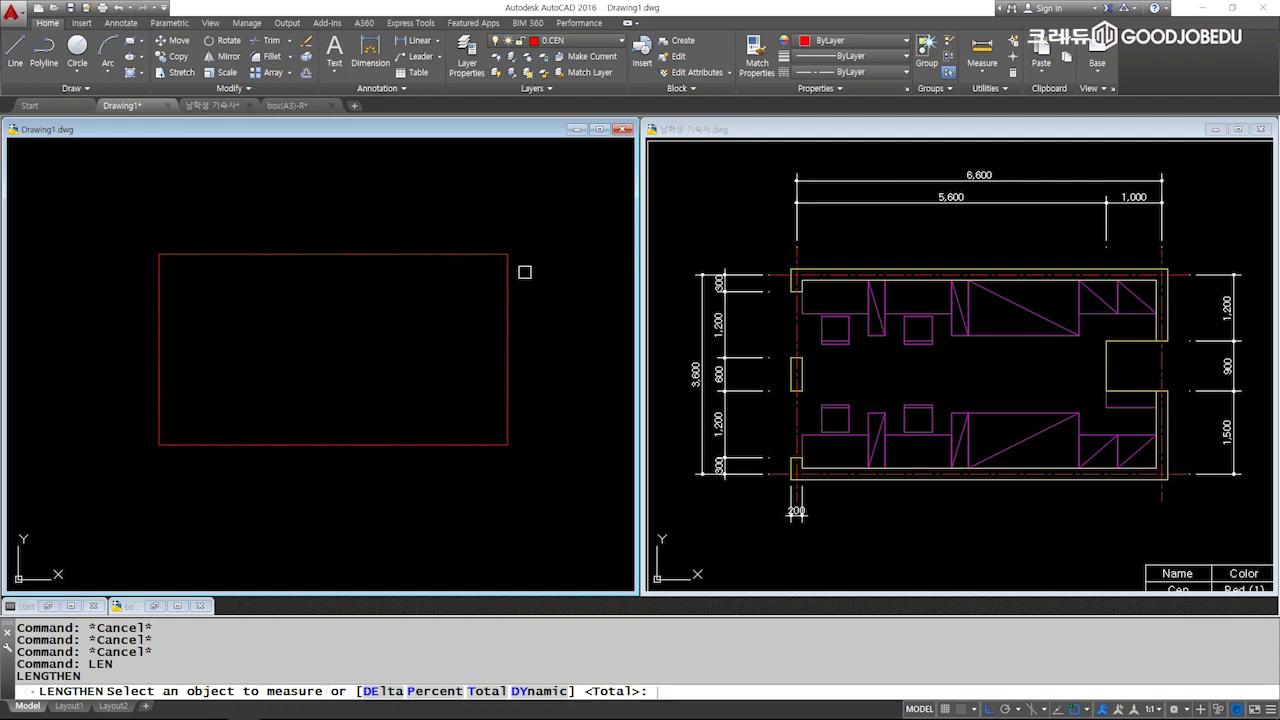
pyautogui.write('DE')
pyautogui.press('Return')
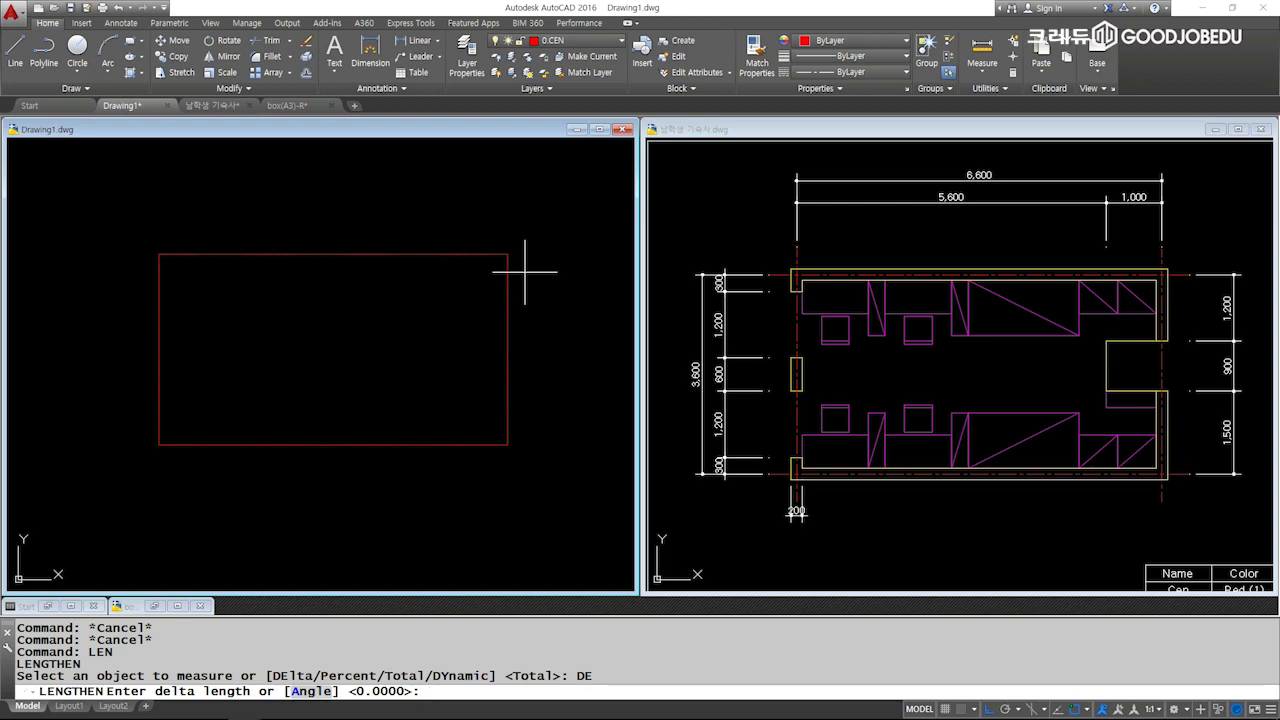
pyautogui.write('700')
pyautogui.press('Return')
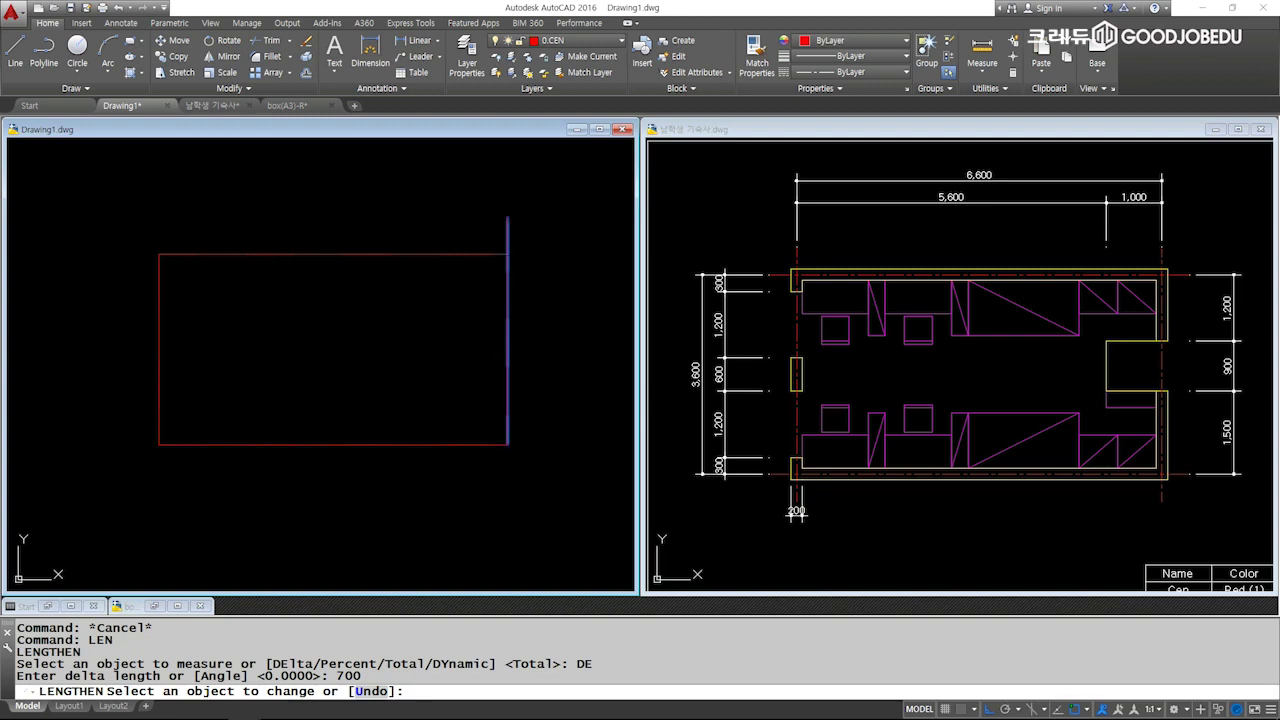
pyautogui.click(509, 259)
pyautogui.click(491, 256)
pyautogui.click(174, 257)
pyautogui.click(160, 272)
pyautogui.click(159, 432)
pyautogui.click(180, 444)
pyautogui.click(502, 444)
pyautogui.press('Escape')
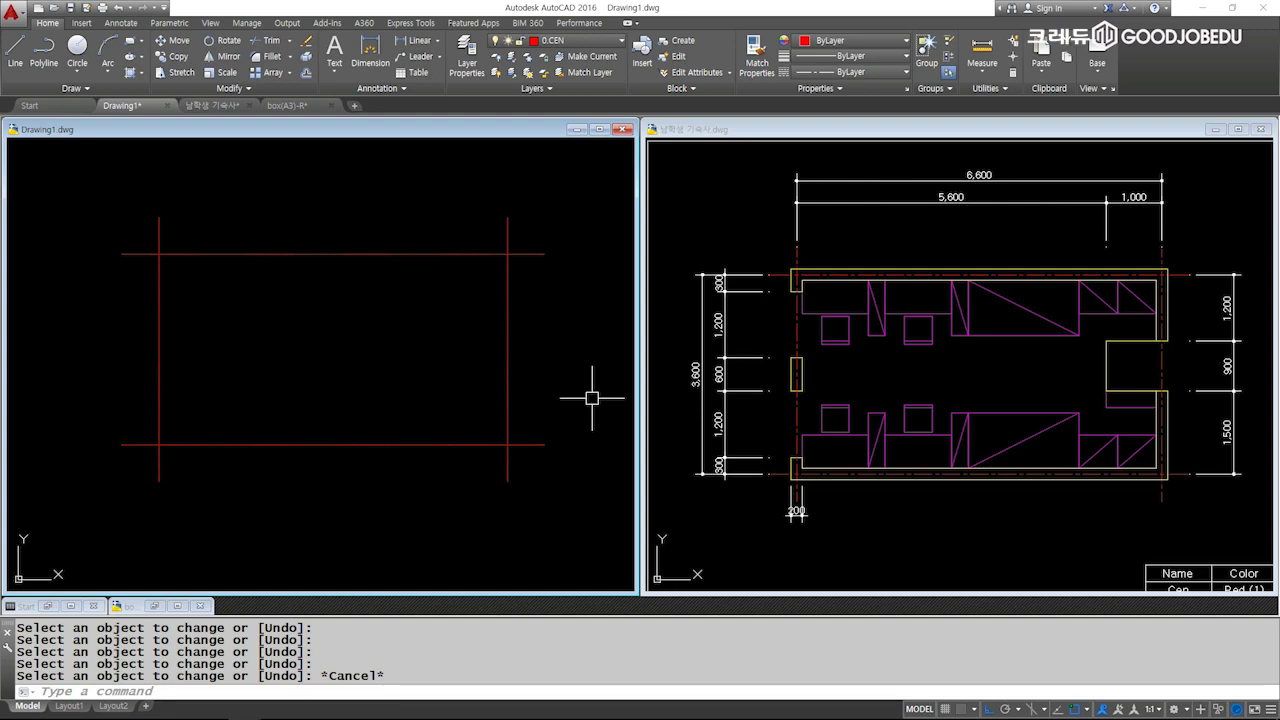
# Undo the 700 extensions and set LENGTHEN to a 600 delta.
pyautogui.hotkey('ctrl', 'z')
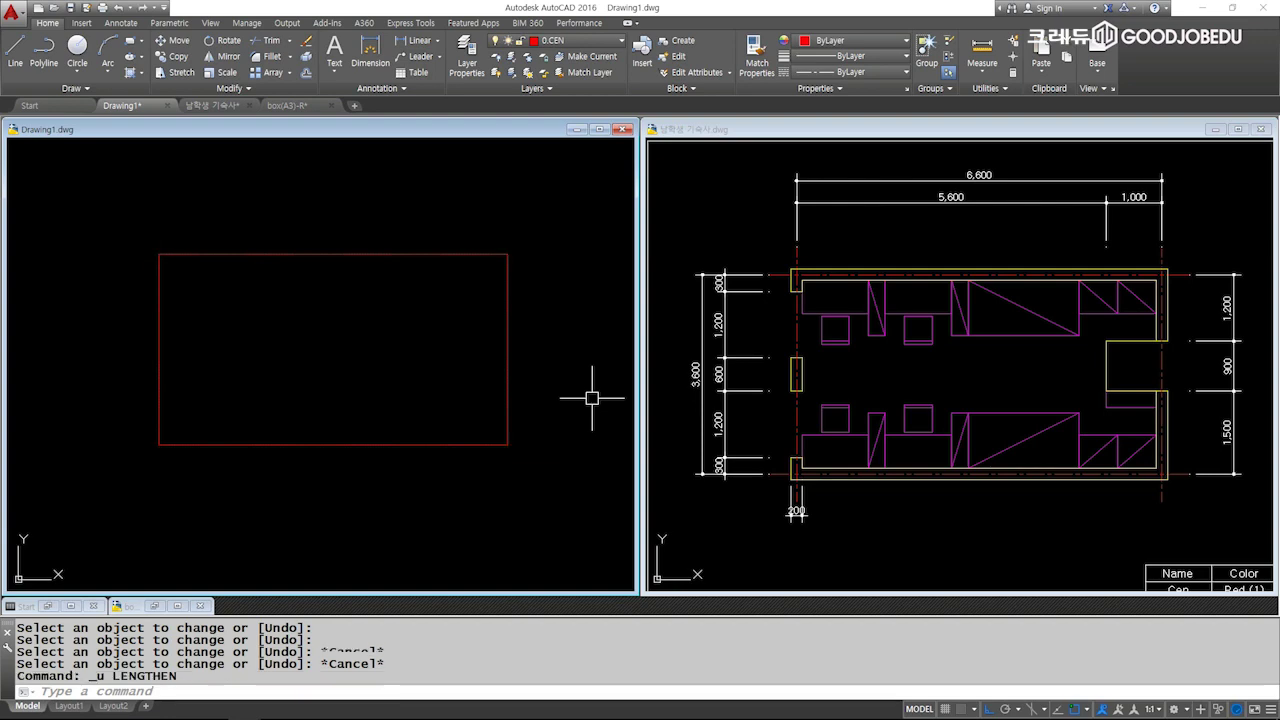
pyautogui.press('Escape')
pyautogui.write('LEN')
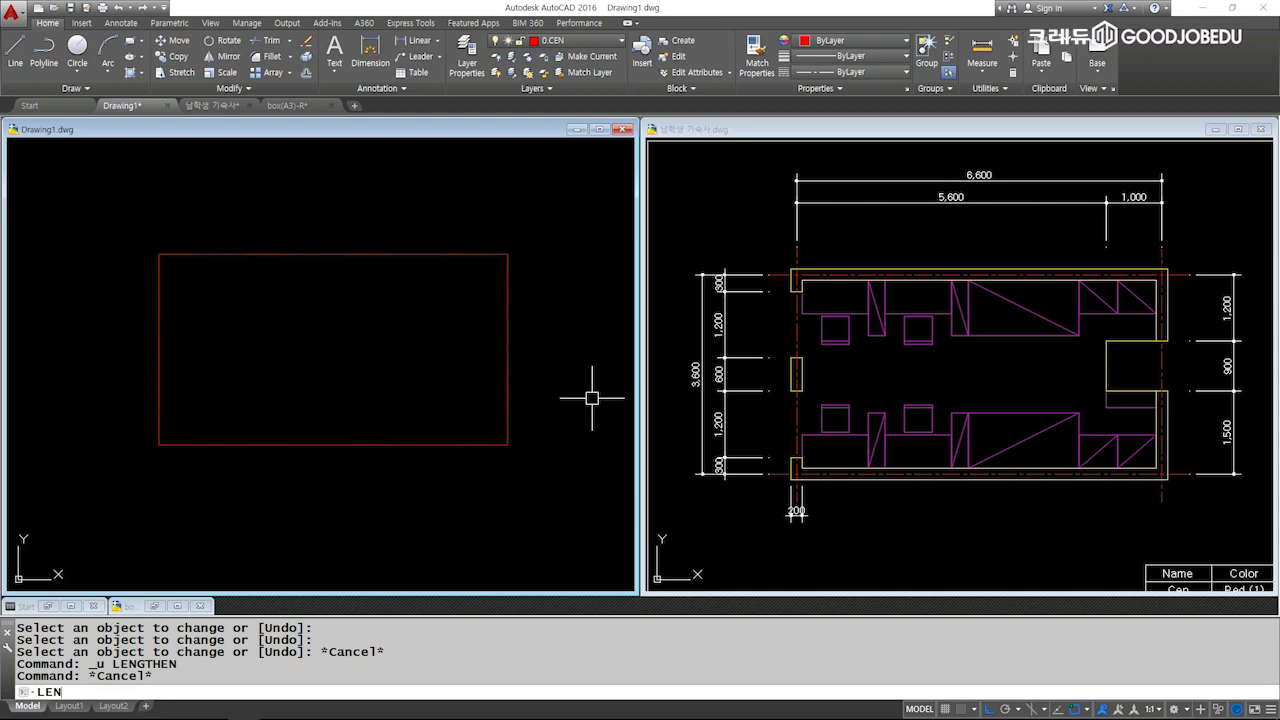
pyautogui.press('Return')
pyautogui.write('DE')
pyautogui.press('Return')
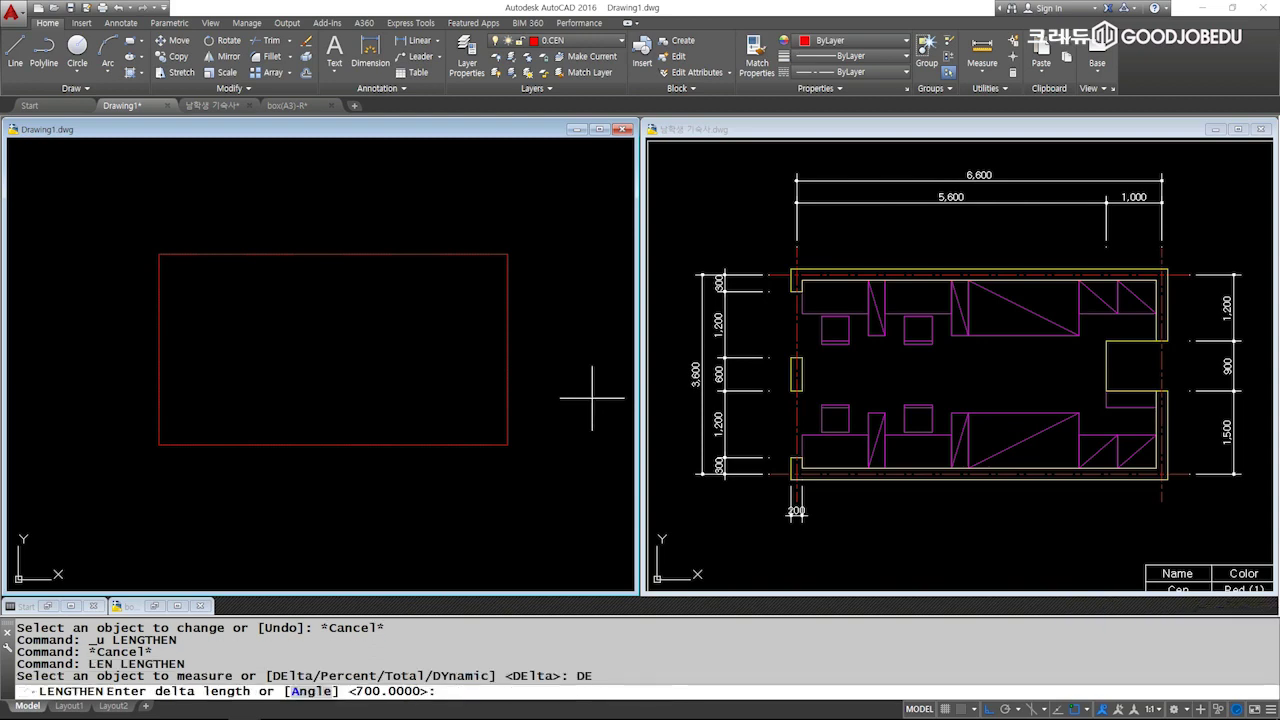
pyautogui.write('600')
pyautogui.press('Return')
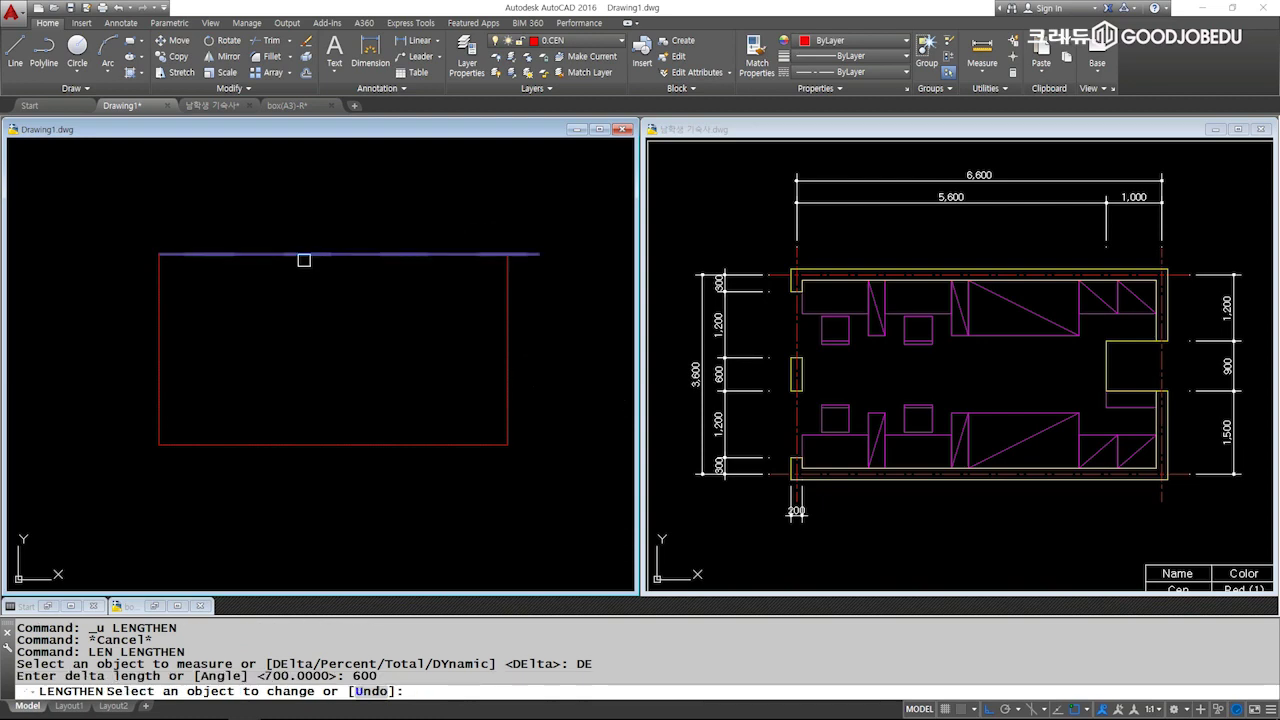
# Extend the top, left, right and bottom lines 600 past their corners.
pyautogui.click(174, 254)
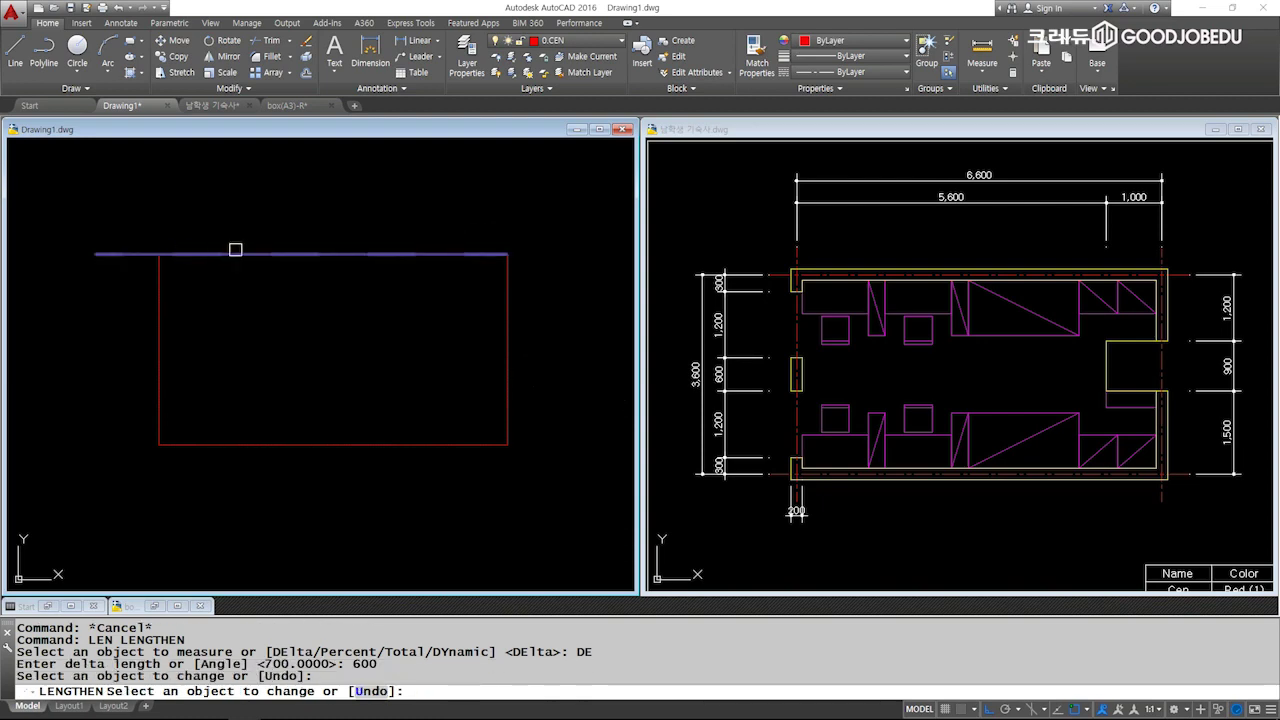
pyautogui.click(500, 255)
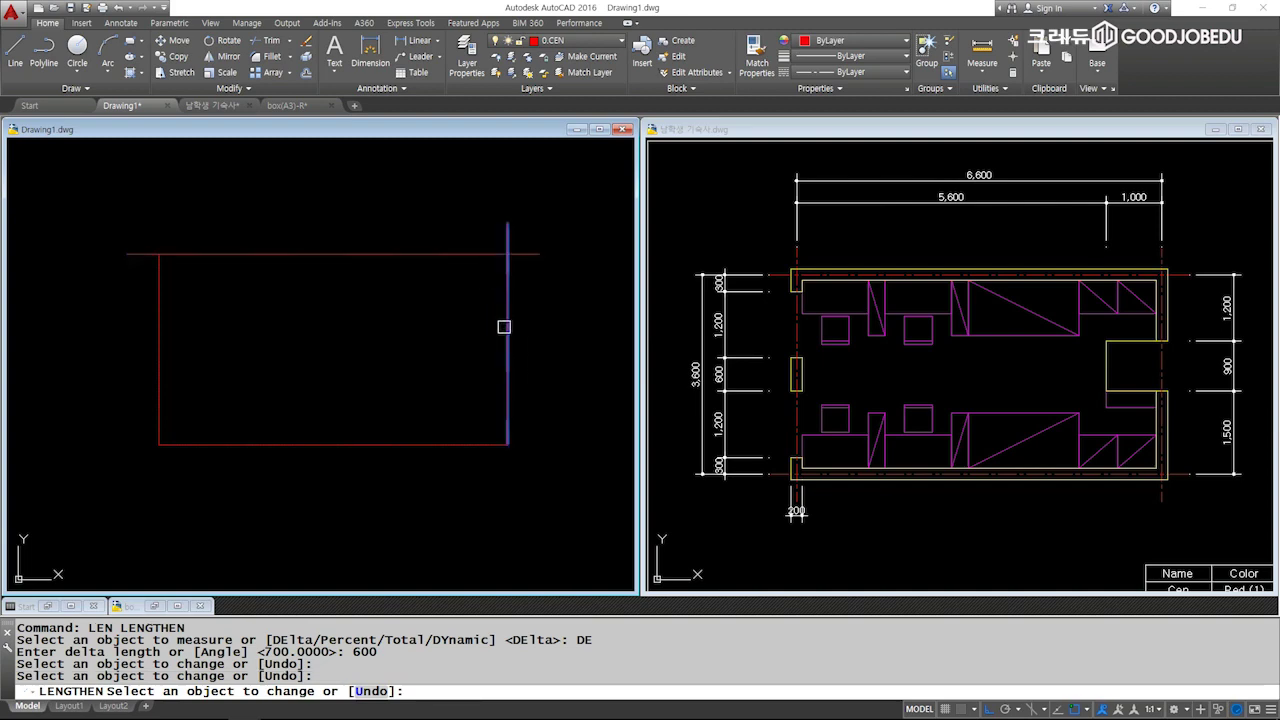
pyautogui.click(508, 263)
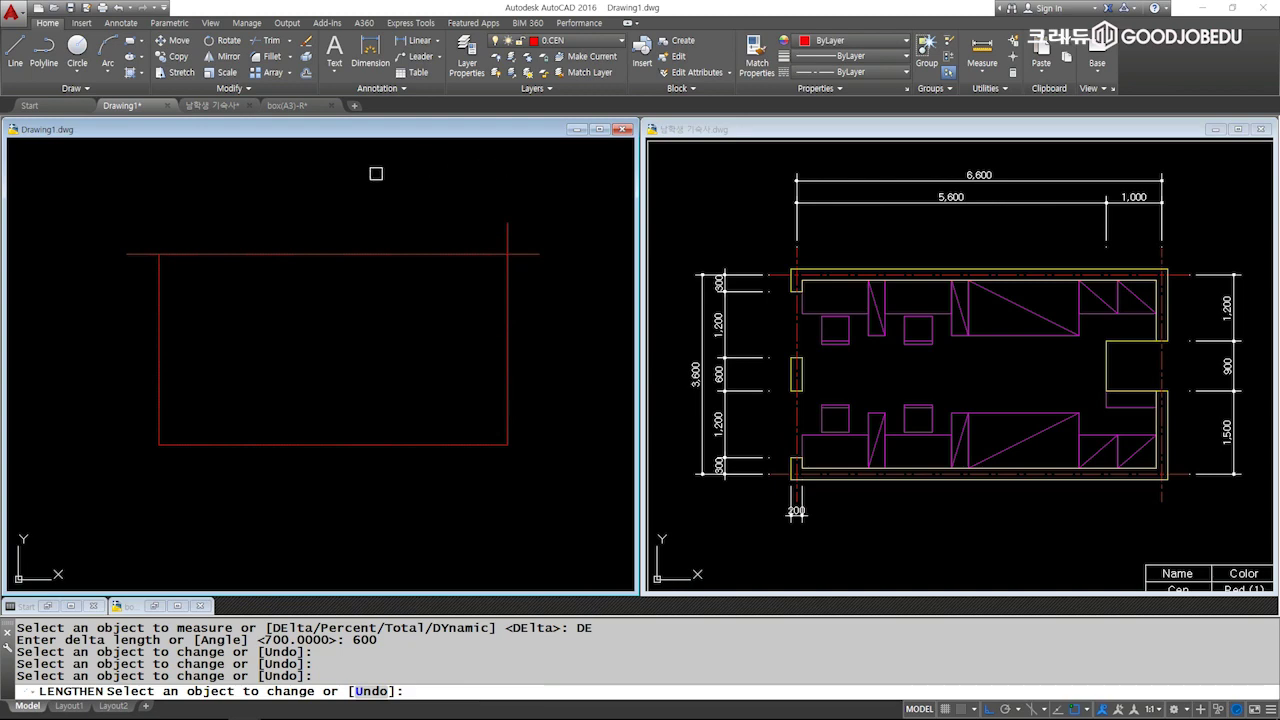
pyautogui.click(167, 287)
pyautogui.click(169, 443)
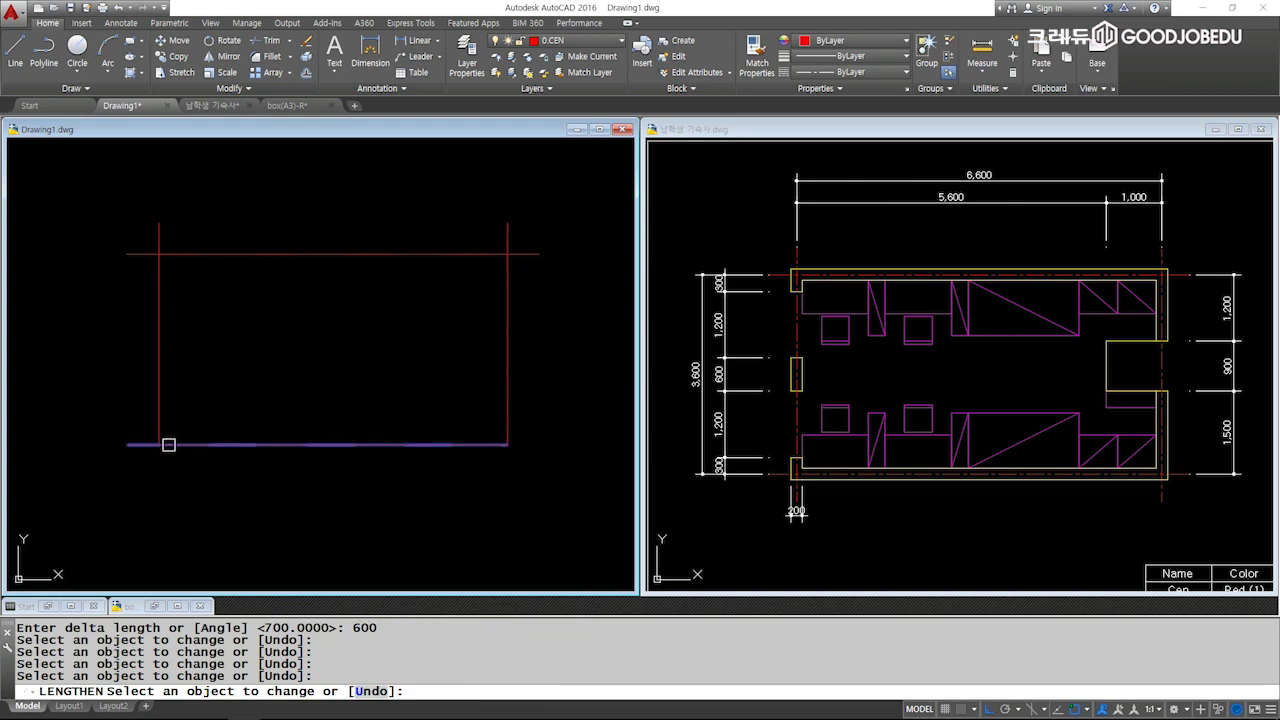
pyautogui.click(160, 438)
pyautogui.click(506, 440)
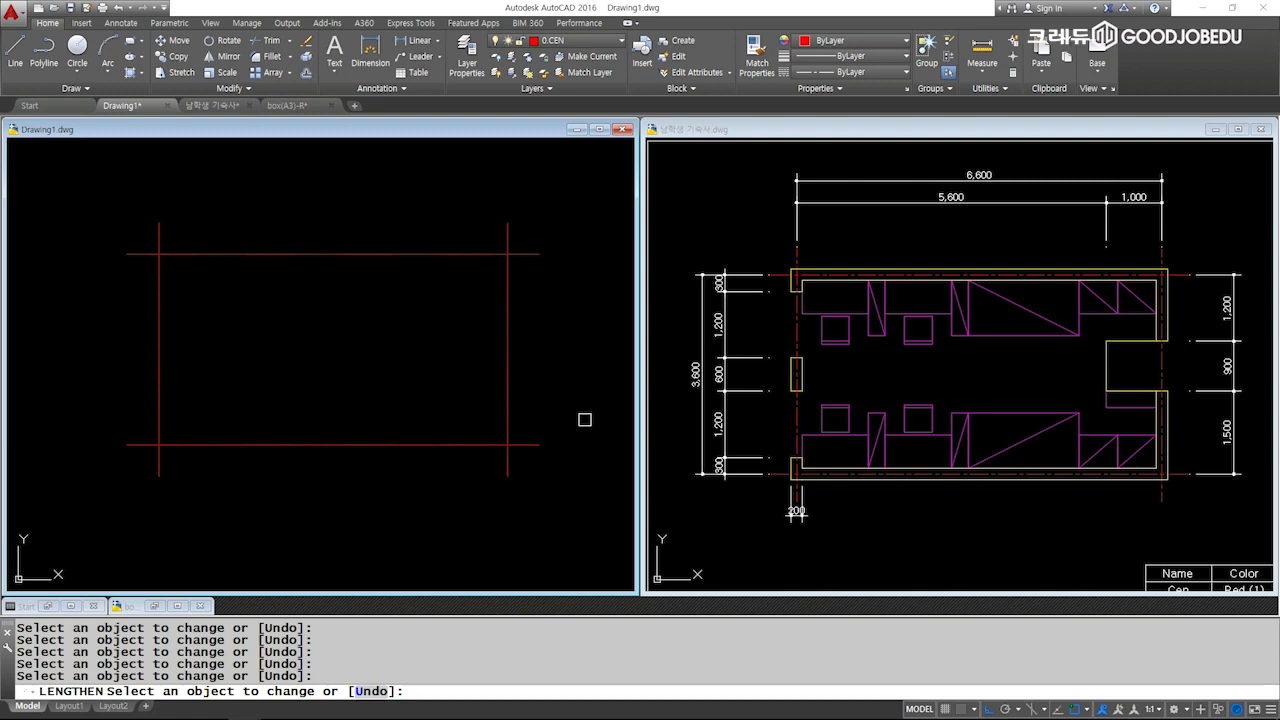
pyautogui.press('Escape')
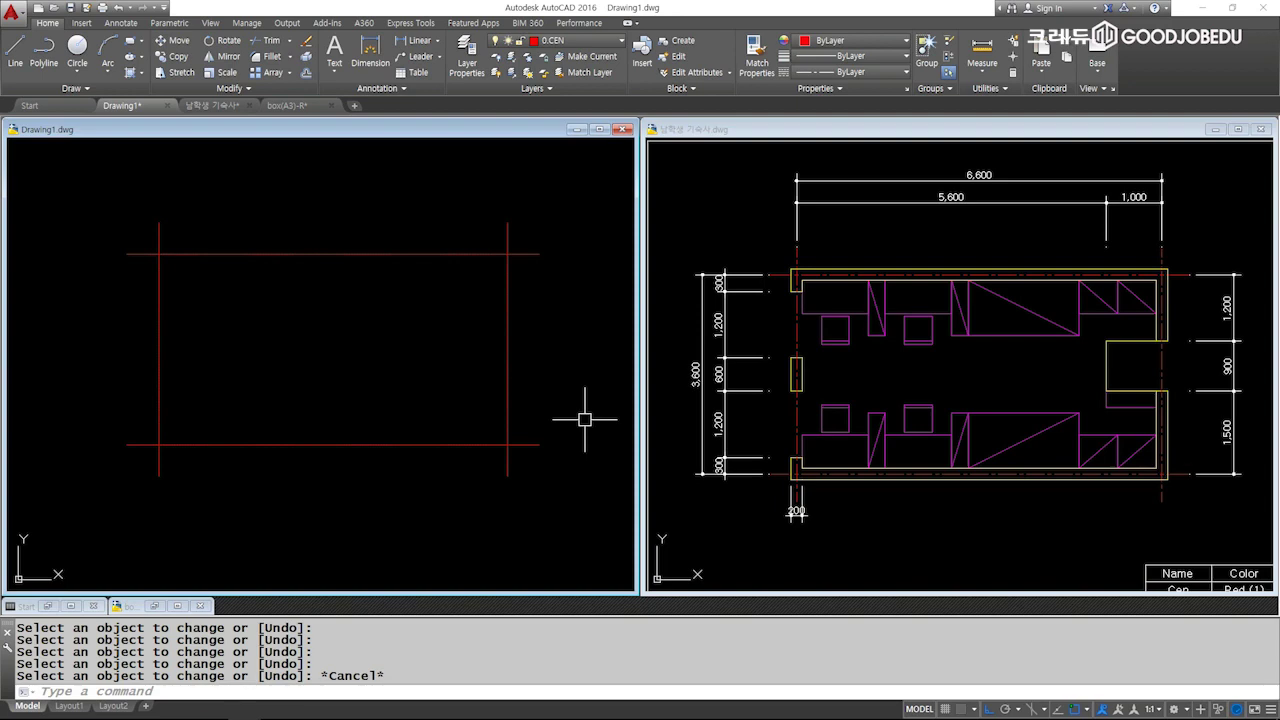
# Start a trim on the right vertical centerline, then cancel it.
pyautogui.press('Escape')
# Stretch the horizontal centerline's end grip out by 600 past the corner.
pyautogui.press('Escape')
pyautogui.write('tr')
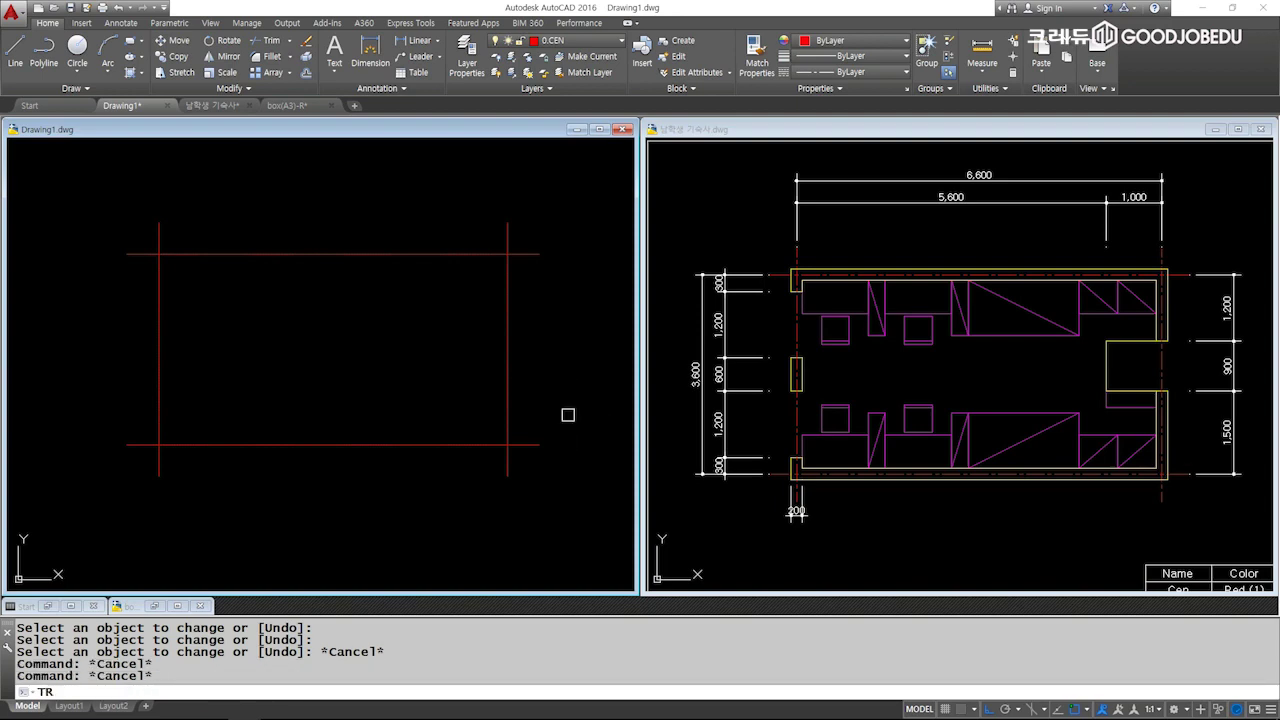
pyautogui.press('Return')
pyautogui.click(525, 385)
pyautogui.click(492, 333)
pyautogui.press('Return')
pyautogui.click(537, 251)
pyautogui.press('Escape')
pyautogui.scroll(3, 503, 251)
pyautogui.click(357, 351)
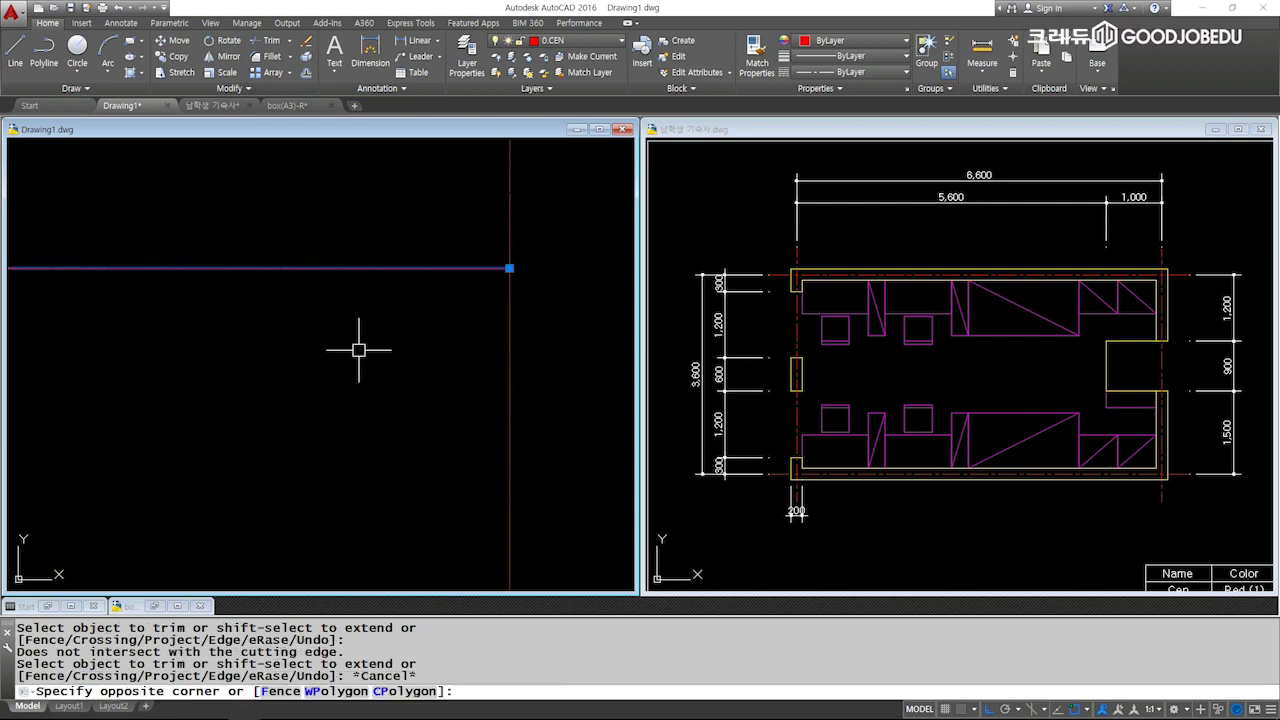
pyautogui.scroll(2, 392, 367)
pyautogui.click(388, 301)
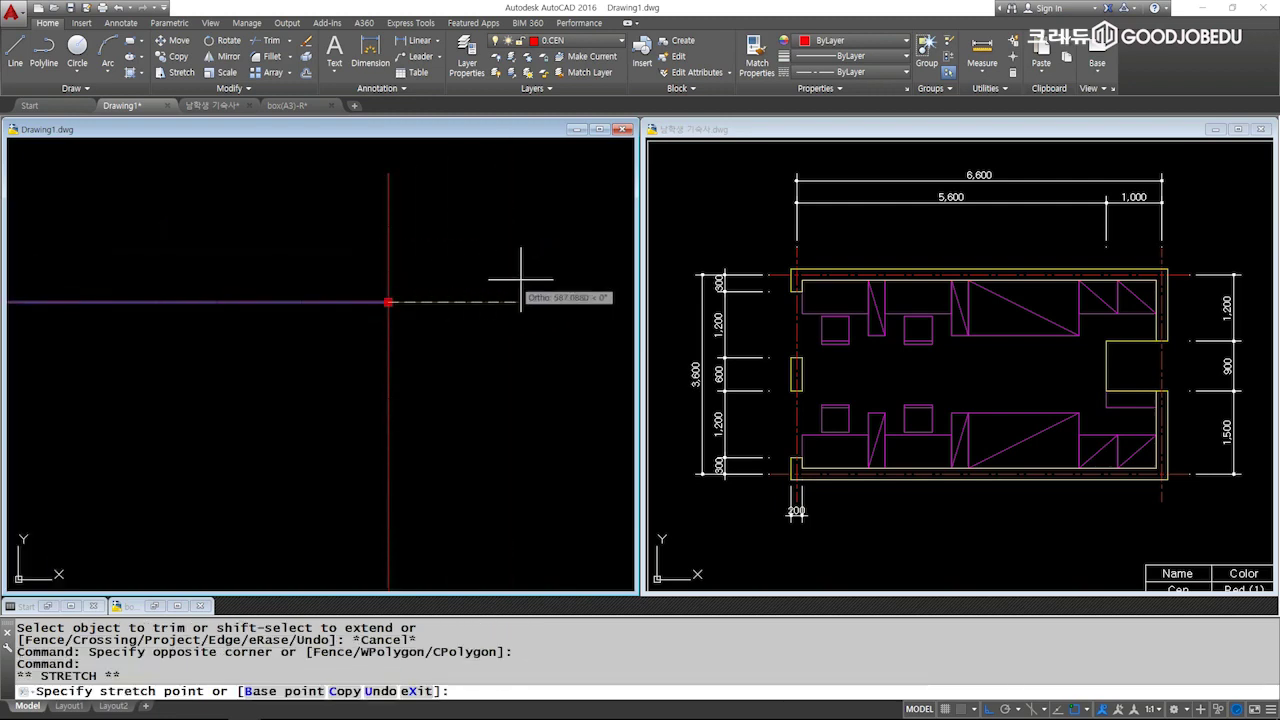
pyautogui.write('600')
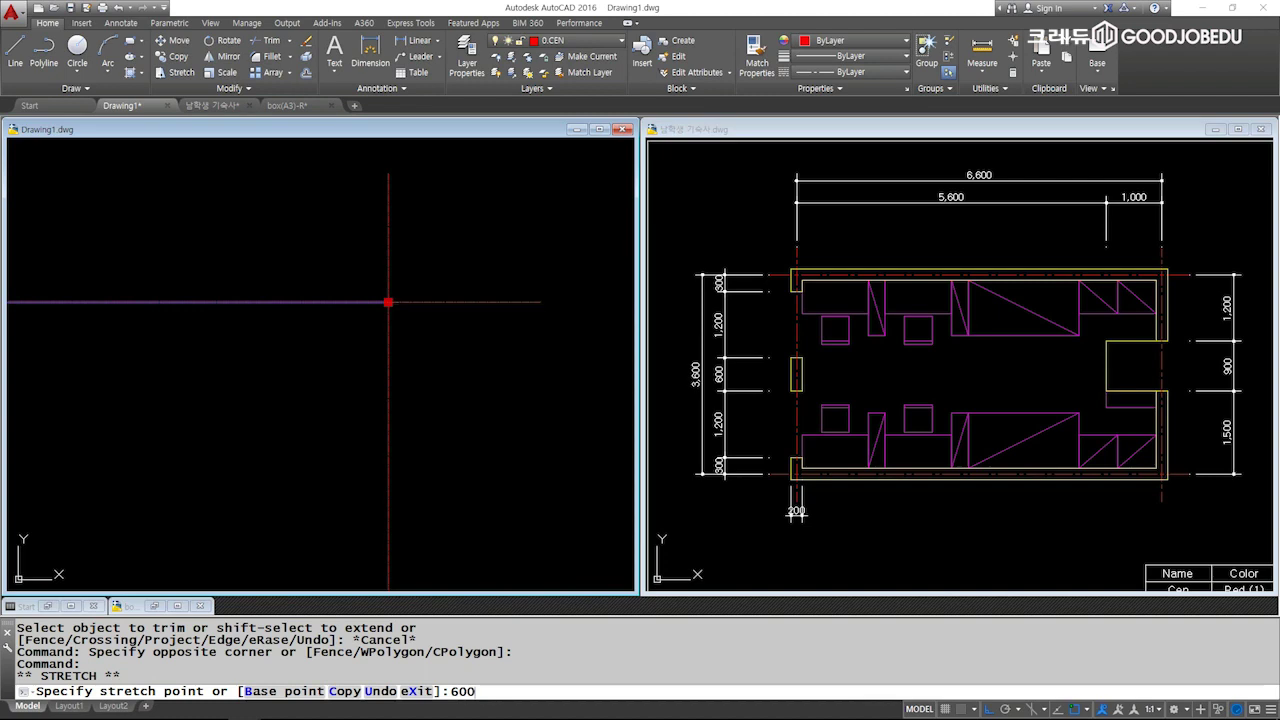
pyautogui.press('Return')
pyautogui.press('Escape')
# Zoom to the drawing extents and enter the LTS linetype-scale command.
pyautogui.scroll(-2, 481, 325)
pyautogui.scroll(-2, 481, 325)
pyautogui.scroll(1, 428, 374)
pyautogui.scroll(-1, 417, 357)
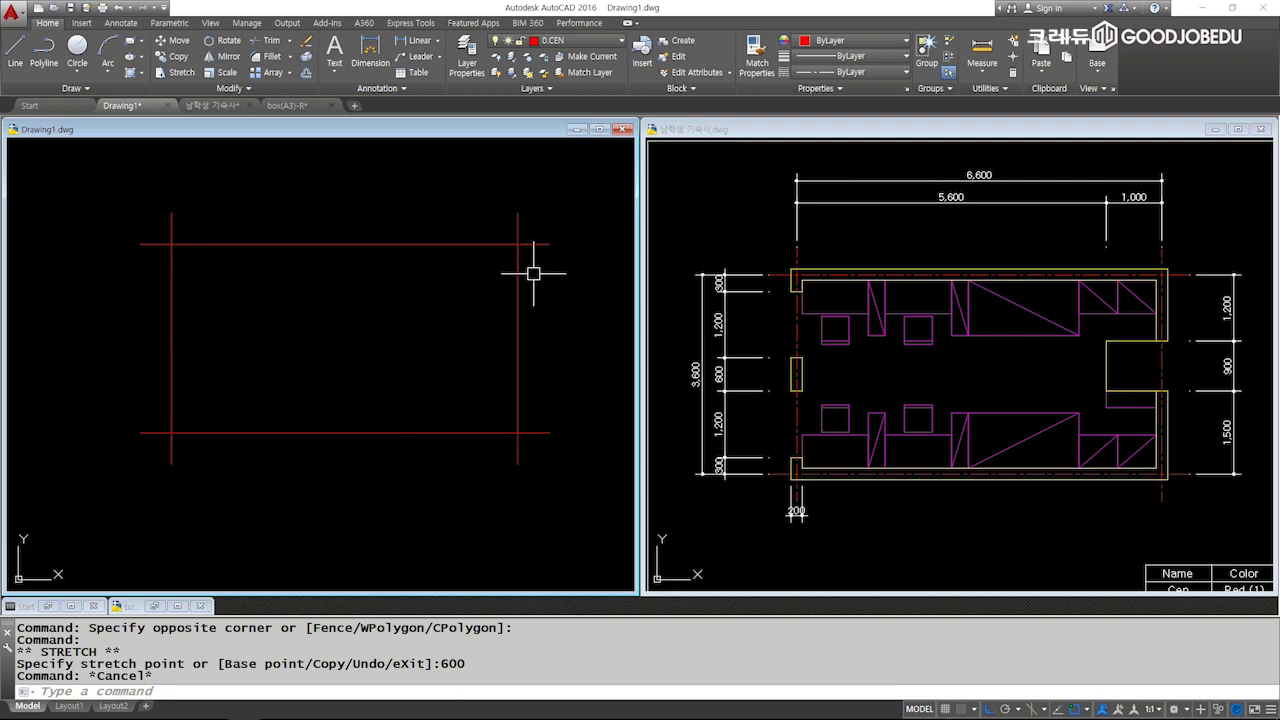
pyautogui.scroll(3, 515, 260)
pyautogui.scroll(2, 511, 262)
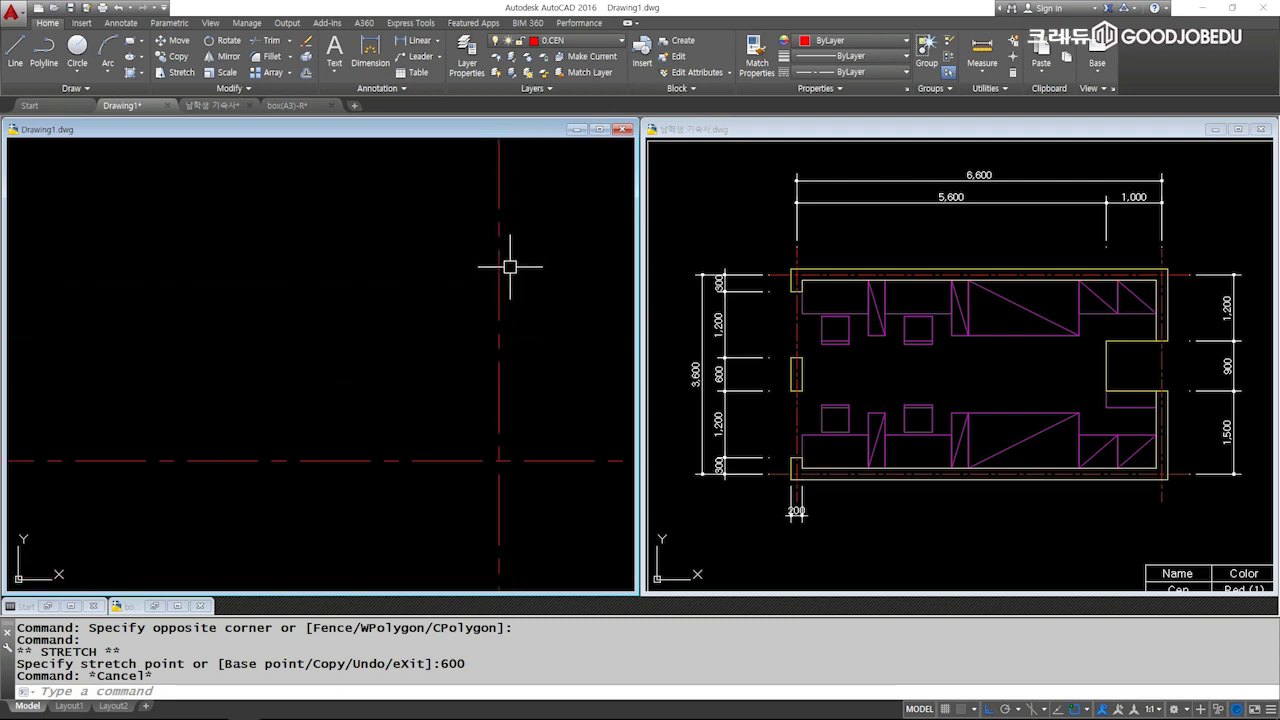
pyautogui.scroll(-4, 510, 266)
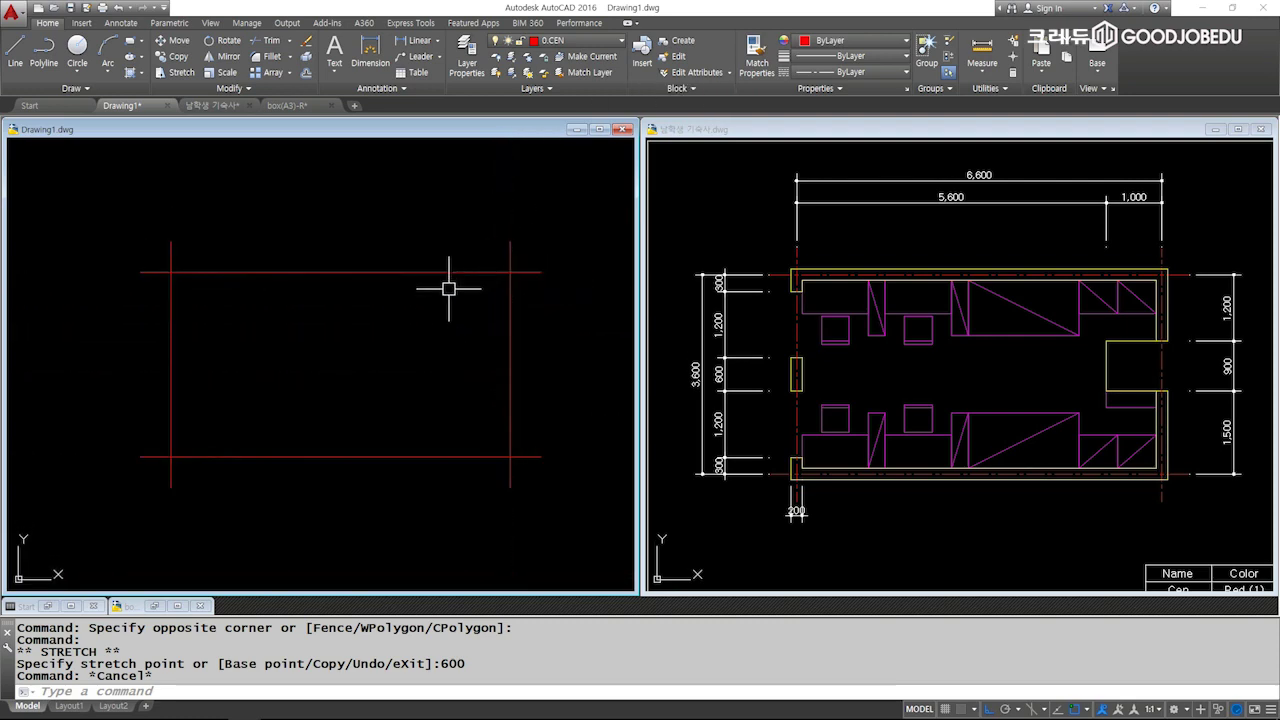
pyautogui.middleClick(385, 315)
pyautogui.middleClick(385, 315)
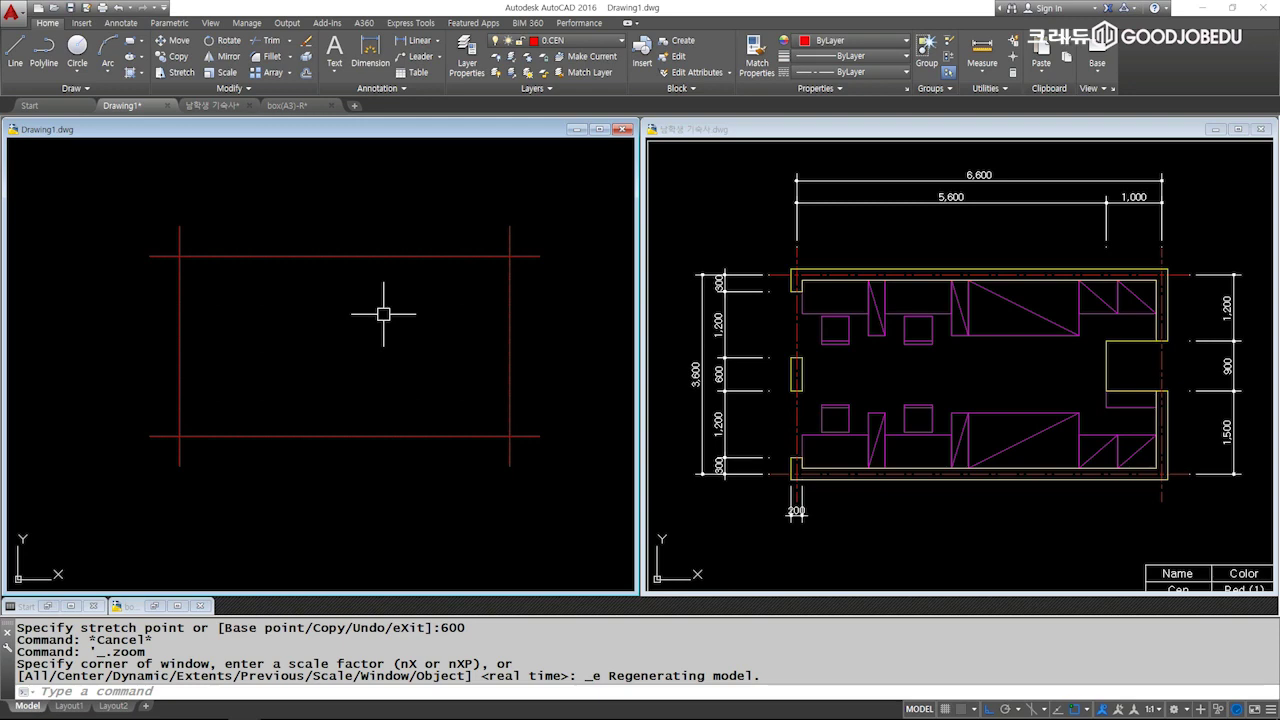
pyautogui.write('LT')
pyautogui.write('S')
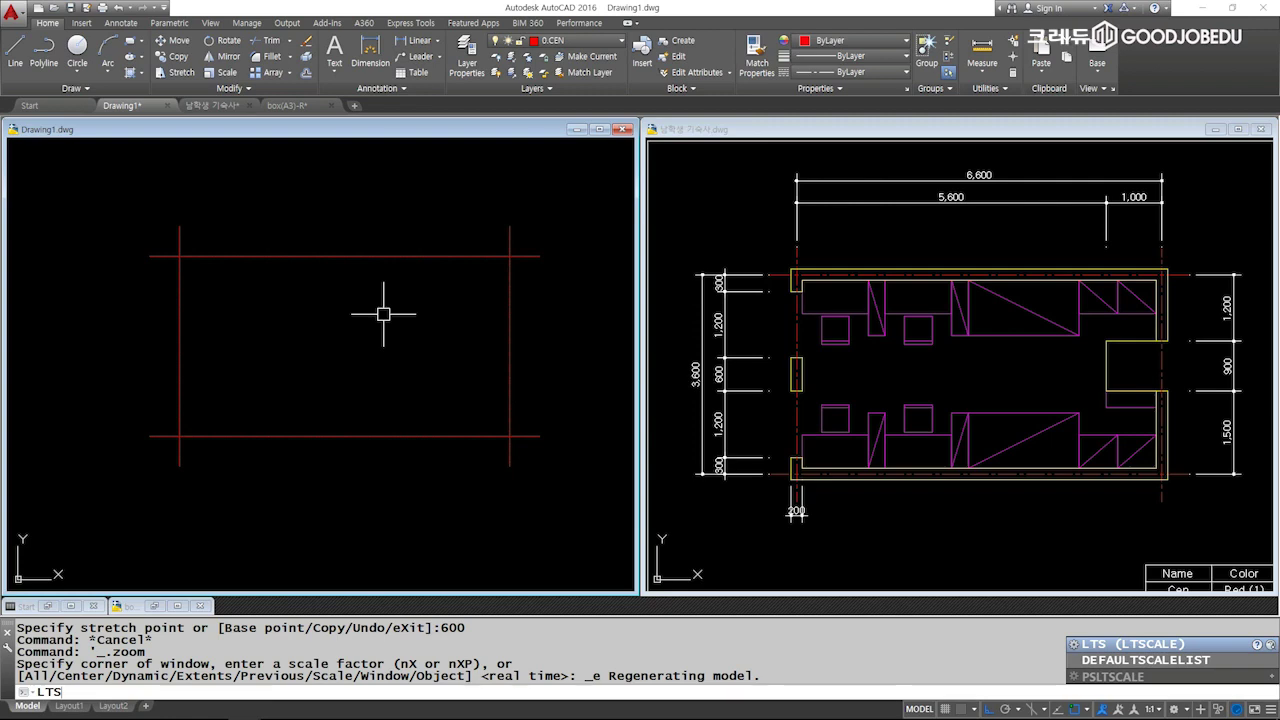
# Apply linetype scale 15 so centerlines show dash-dot, and switch the current layer to 1.COL.
pyautogui.press('Return')
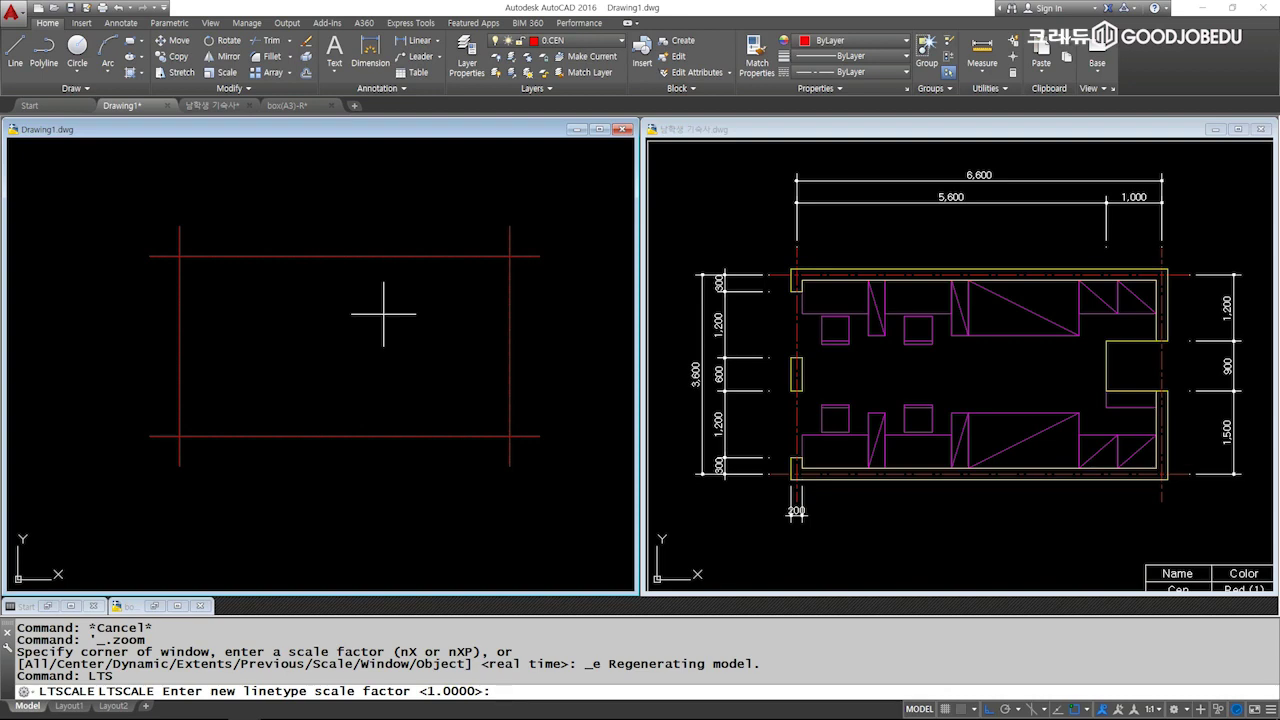
pyautogui.write('15')
pyautogui.press('Return')
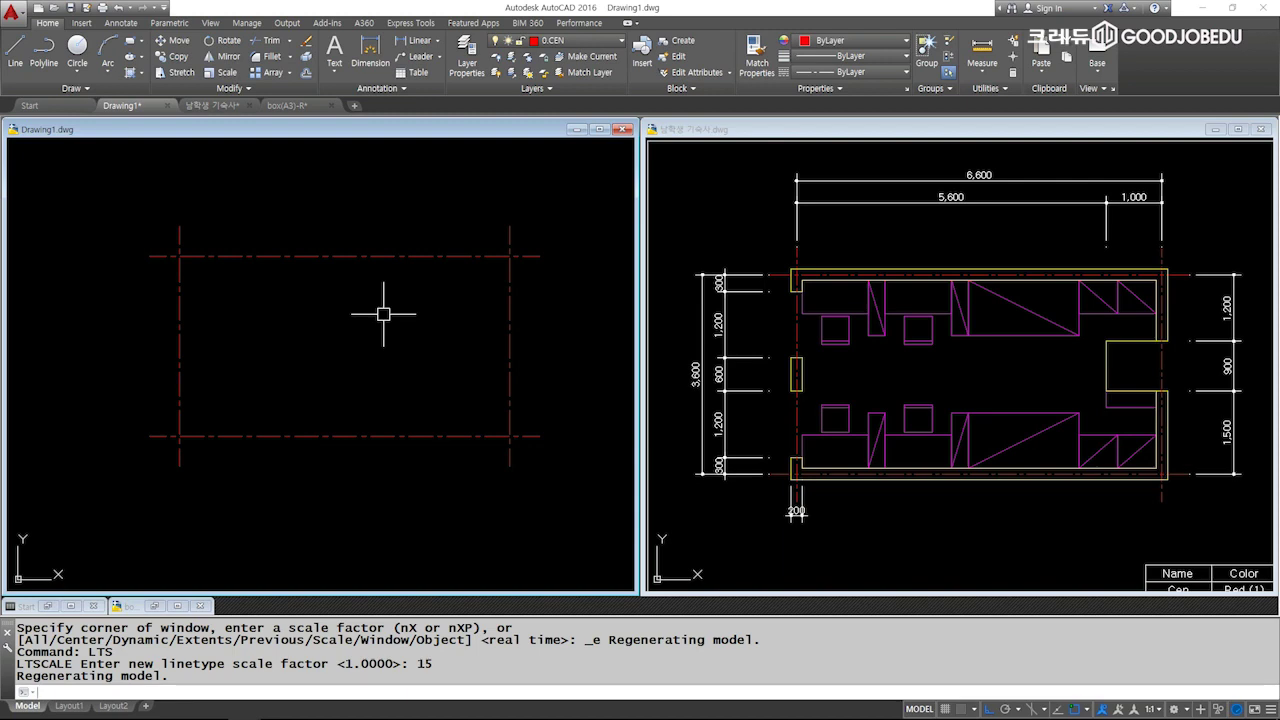
pyautogui.click(577, 41)
pyautogui.click(579, 89)
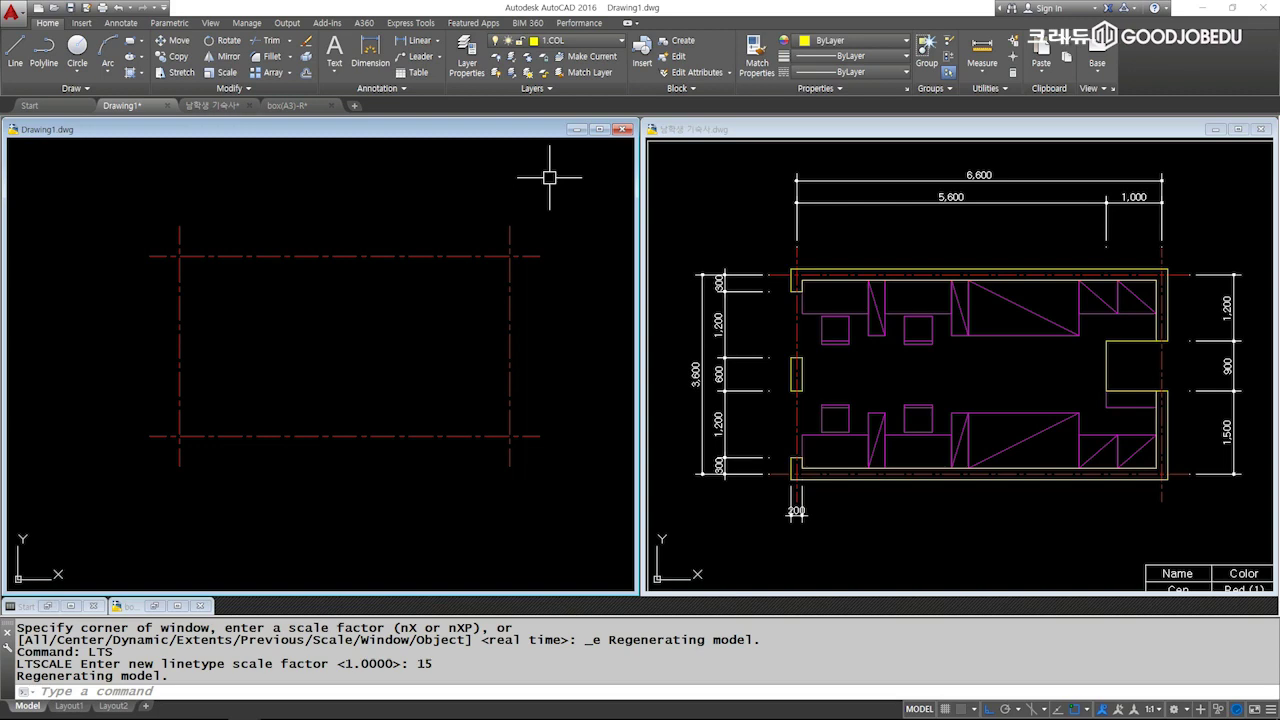
# Offset the top horizontal centerline 100 to both sides.
pyautogui.write('O')
pyautogui.press('Return')
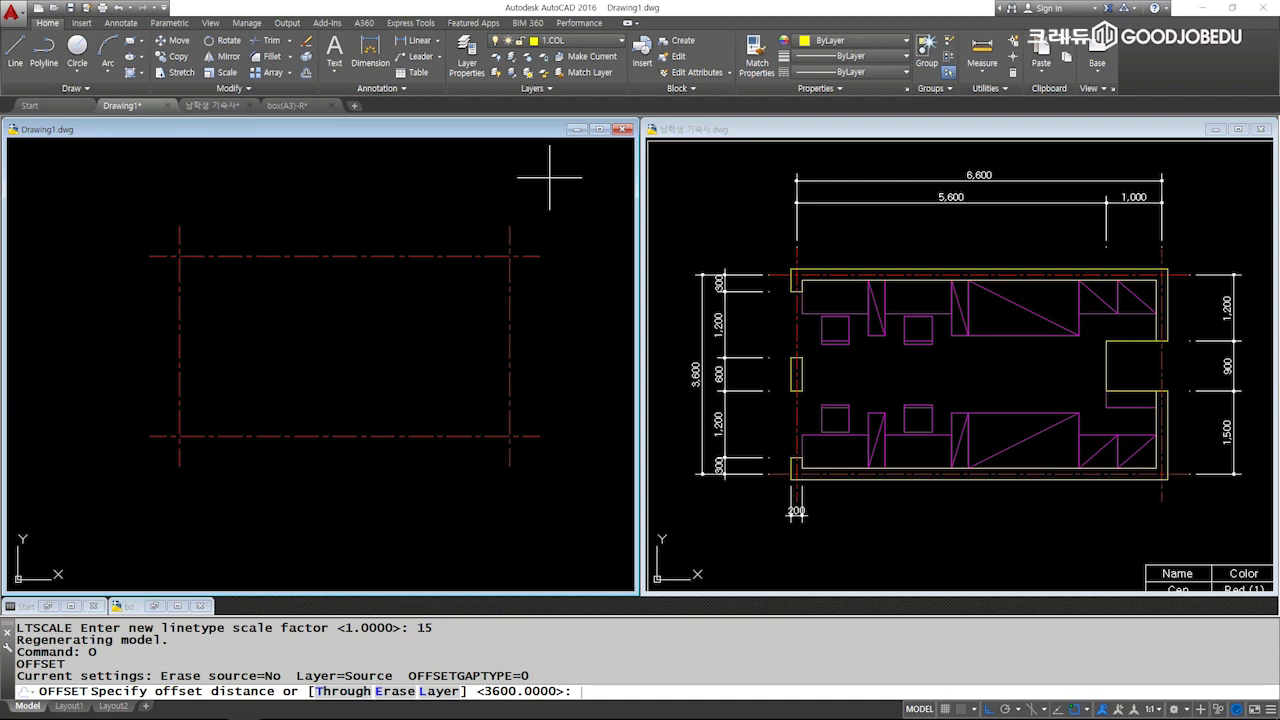
pyautogui.write('100')
pyautogui.press('Return')
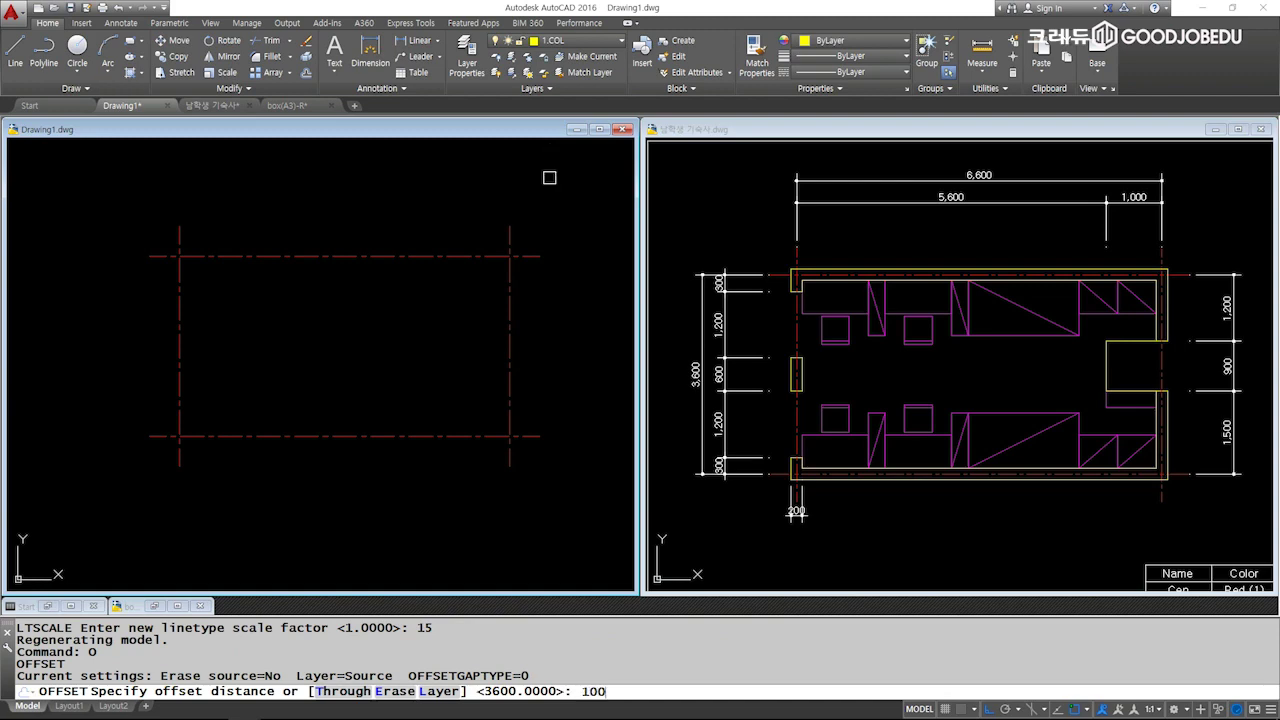
pyautogui.click(414, 256)
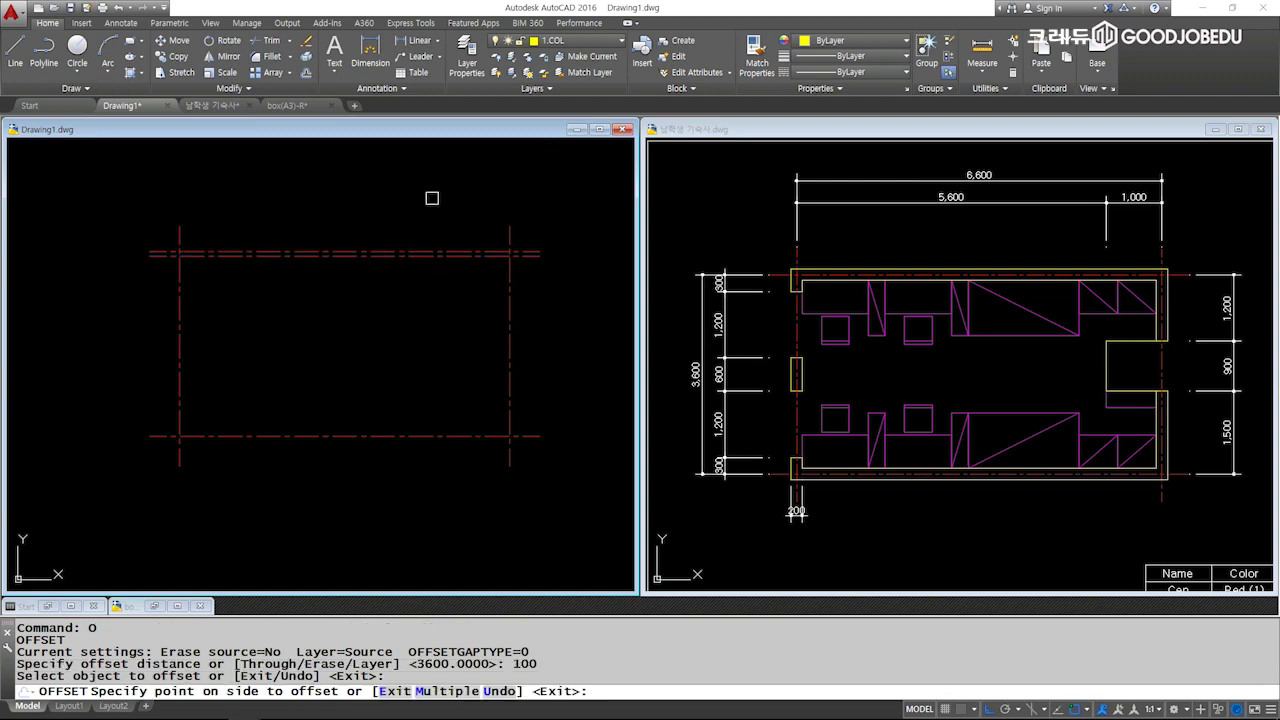
pyautogui.click(430, 205)
pyautogui.click(440, 256)
pyautogui.click(434, 289)
# Offset the vertical centerline 100 to both sides.
pyautogui.scroll(2, 500, 265)
pyautogui.scroll(2, 535, 280)
pyautogui.click(533, 286)
pyautogui.click(571, 286)
pyautogui.click(525, 297)
pyautogui.click(449, 297)
pyautogui.moveTo(514, 266); pyautogui.dragTo(427, 311, button='middle')
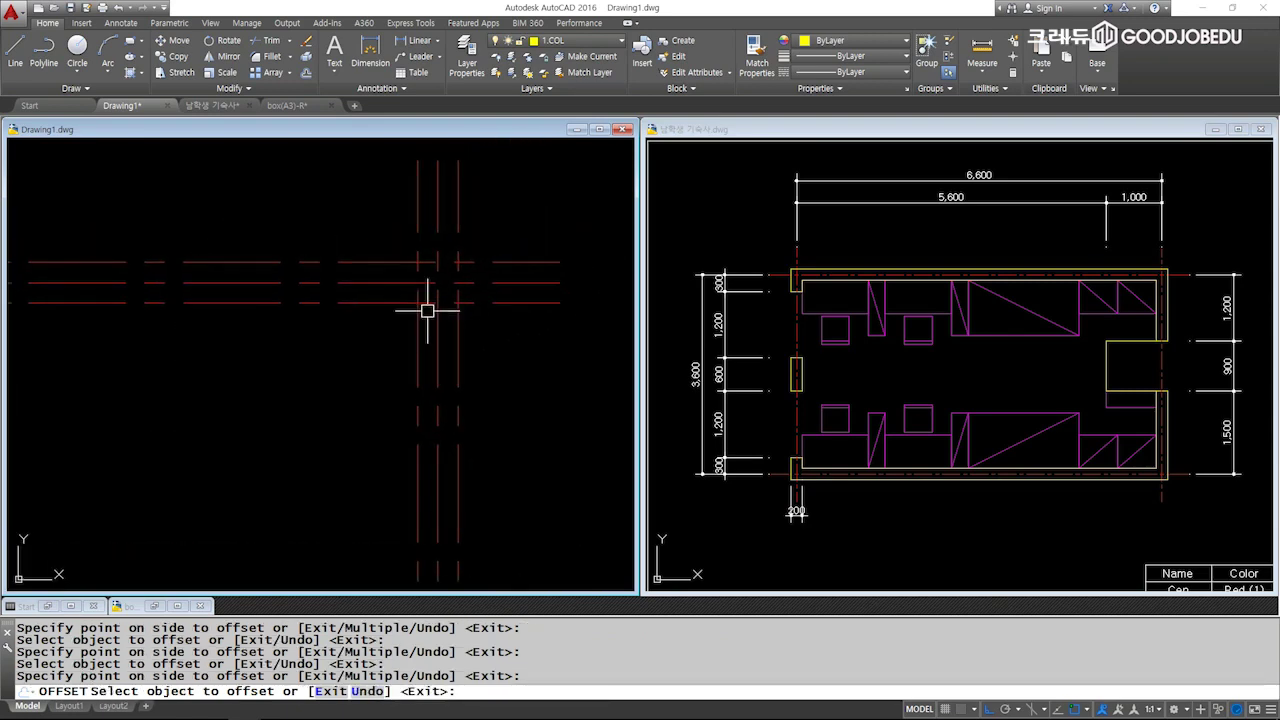
pyautogui.press('Escape')
# Move the selected outer offset lines onto layer 1.COL.
pyautogui.click(488, 283)
pyautogui.click(440, 332)
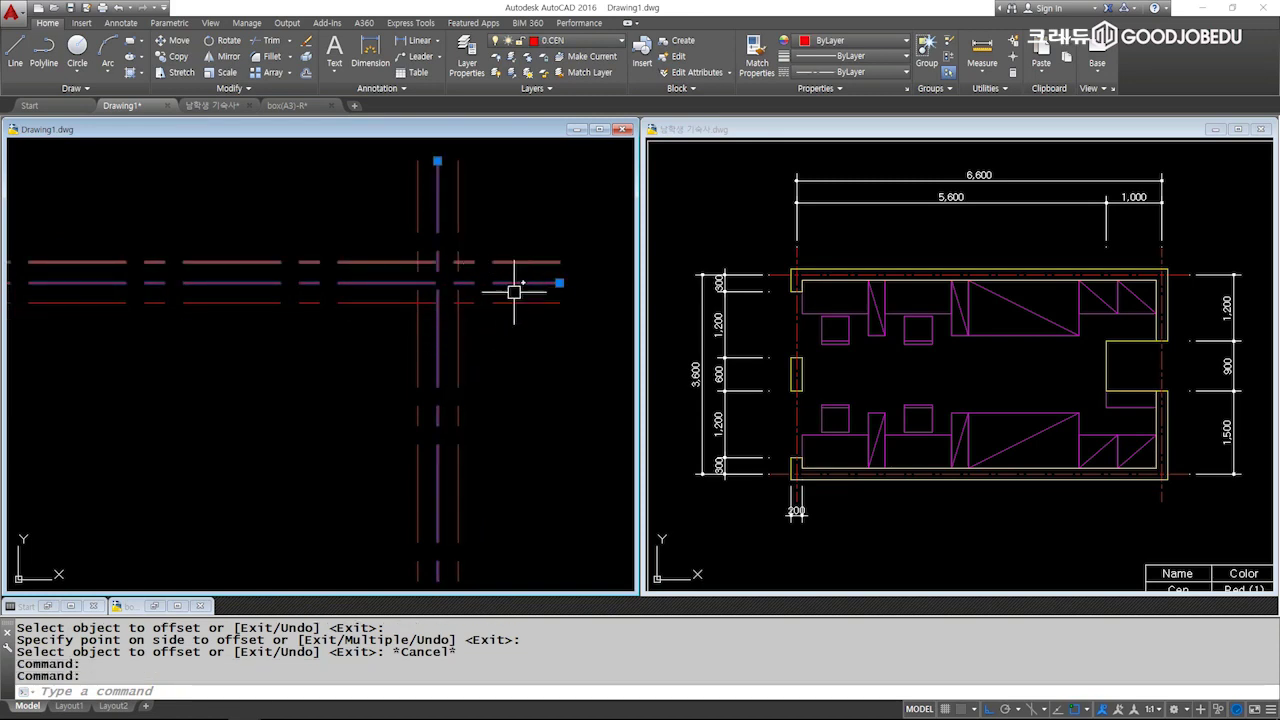
pyautogui.press('Escape')
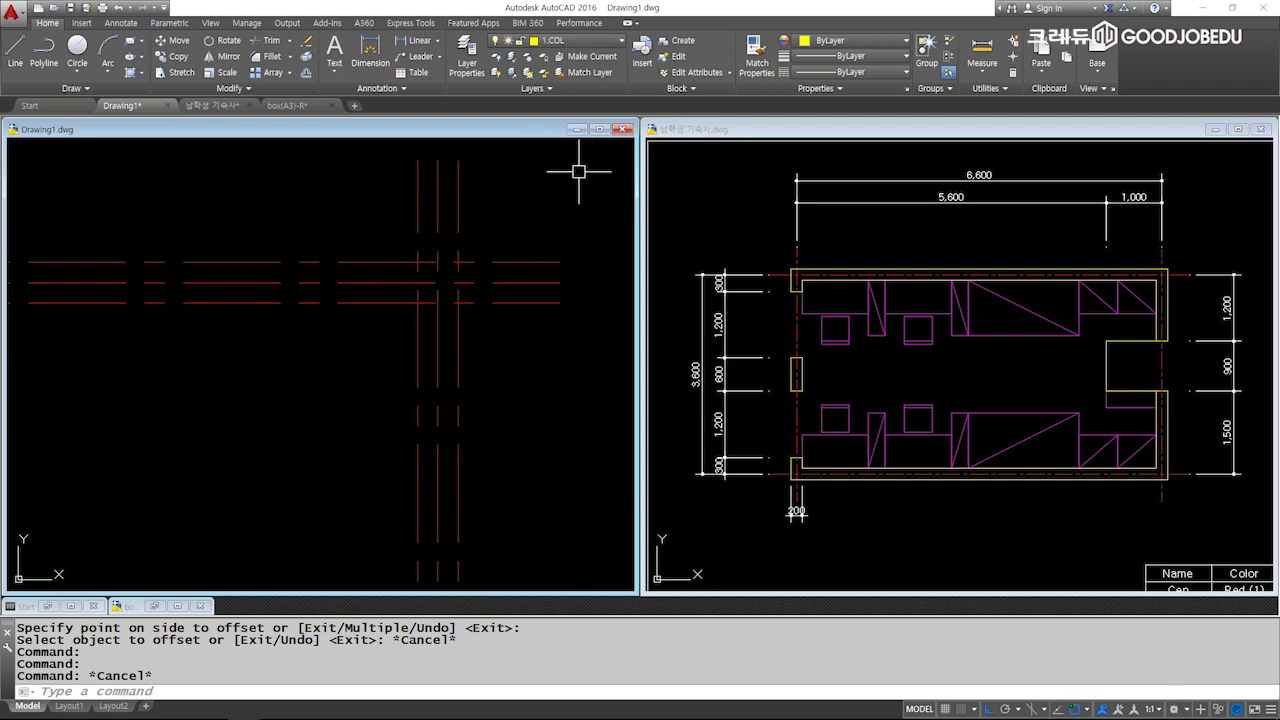
pyautogui.click(498, 273)
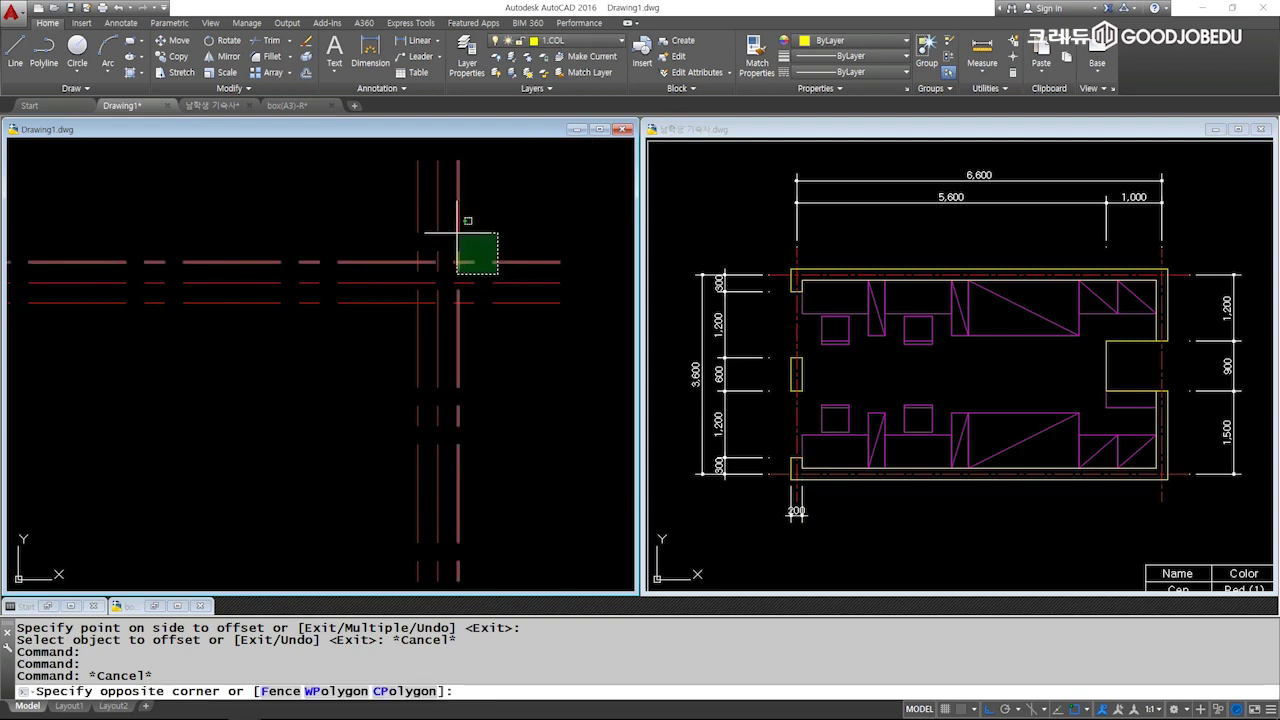
pyautogui.click(458, 232)
pyautogui.click(580, 41)
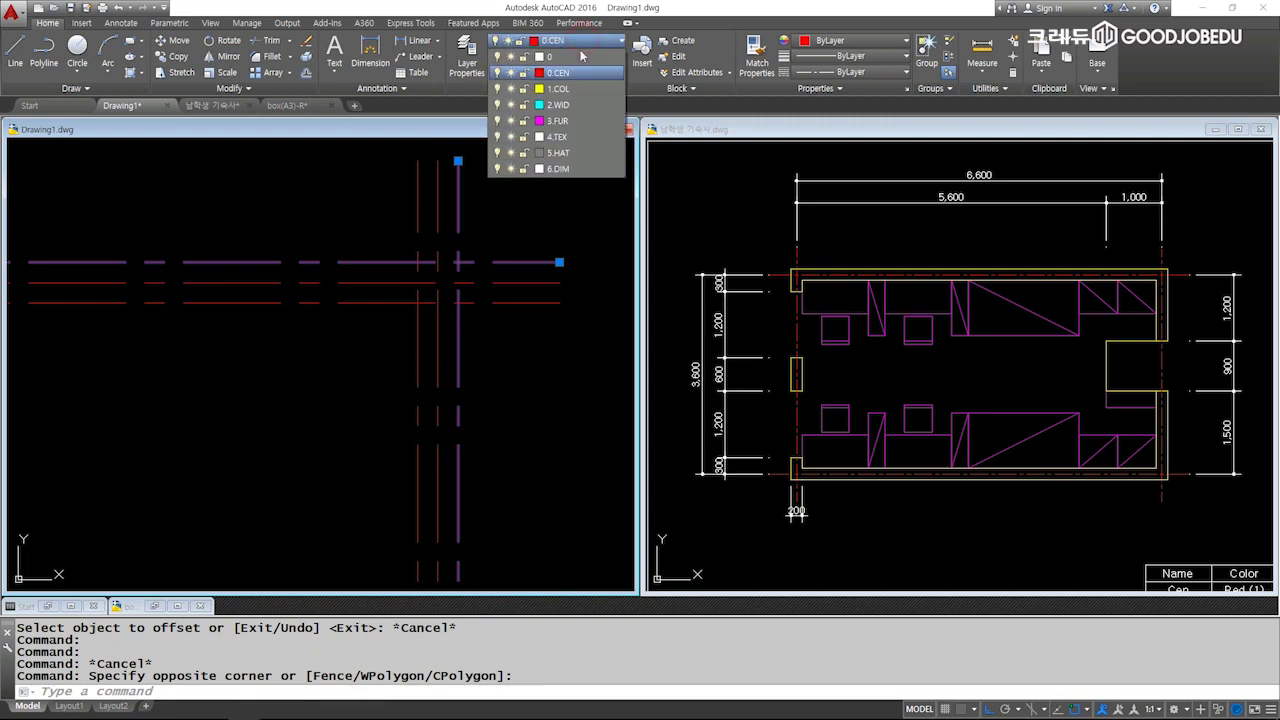
pyautogui.click(557, 88)
pyautogui.press('Escape')
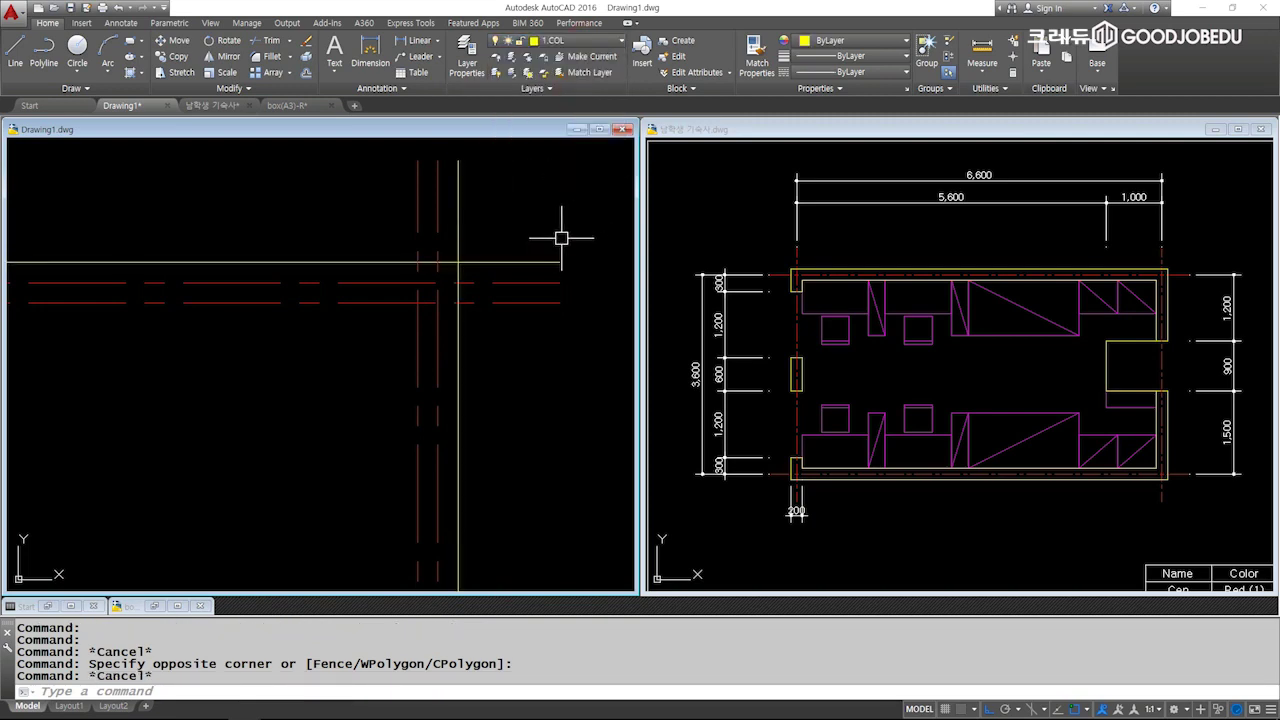
# Match the remaining offset lines to the yellow line's properties with MATCHPROP.
pyautogui.write('ma')
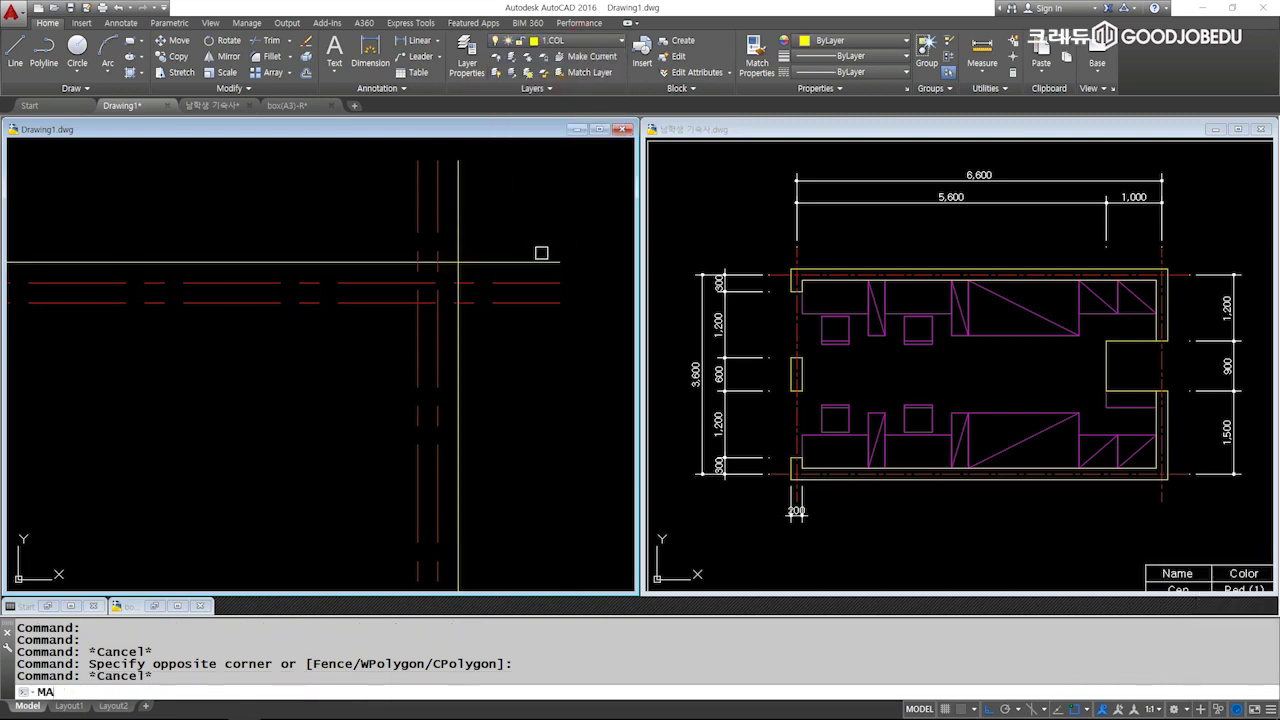
pyautogui.press('Return')
pyautogui.click(505, 263)
pyautogui.click(499, 308)
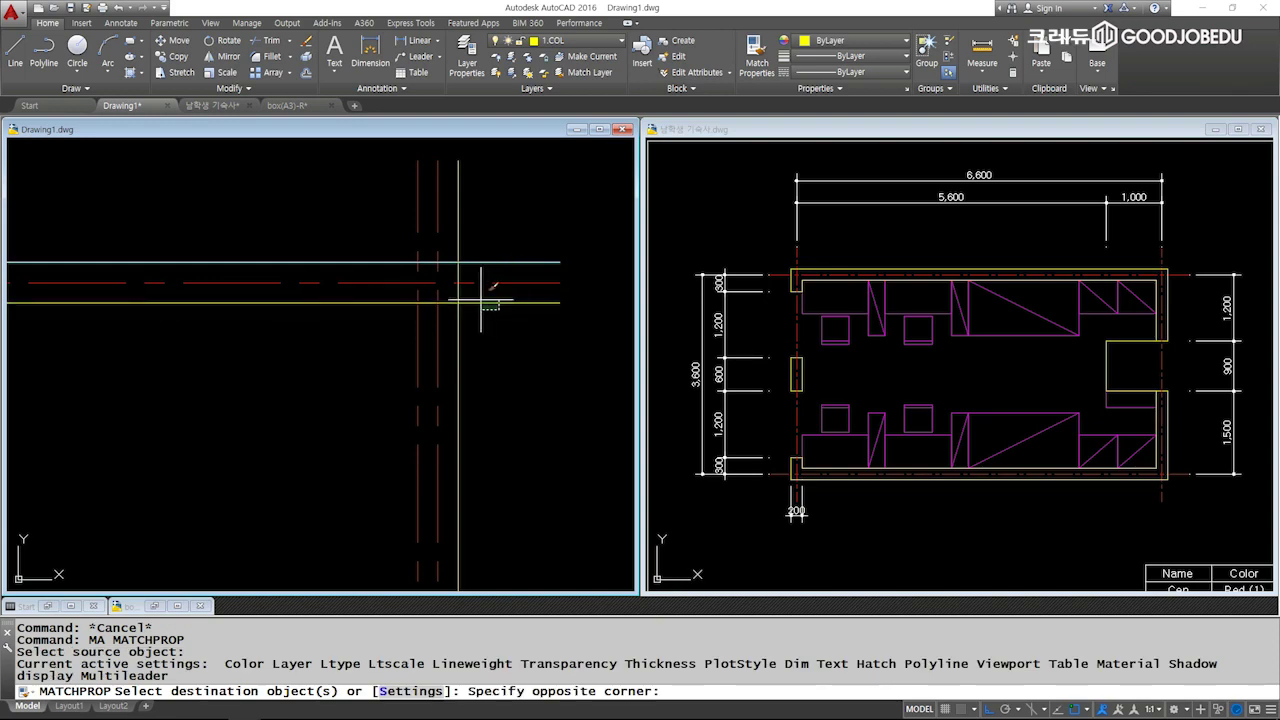
pyautogui.click(465, 285)
pyautogui.click(419, 331)
pyautogui.press('Escape')
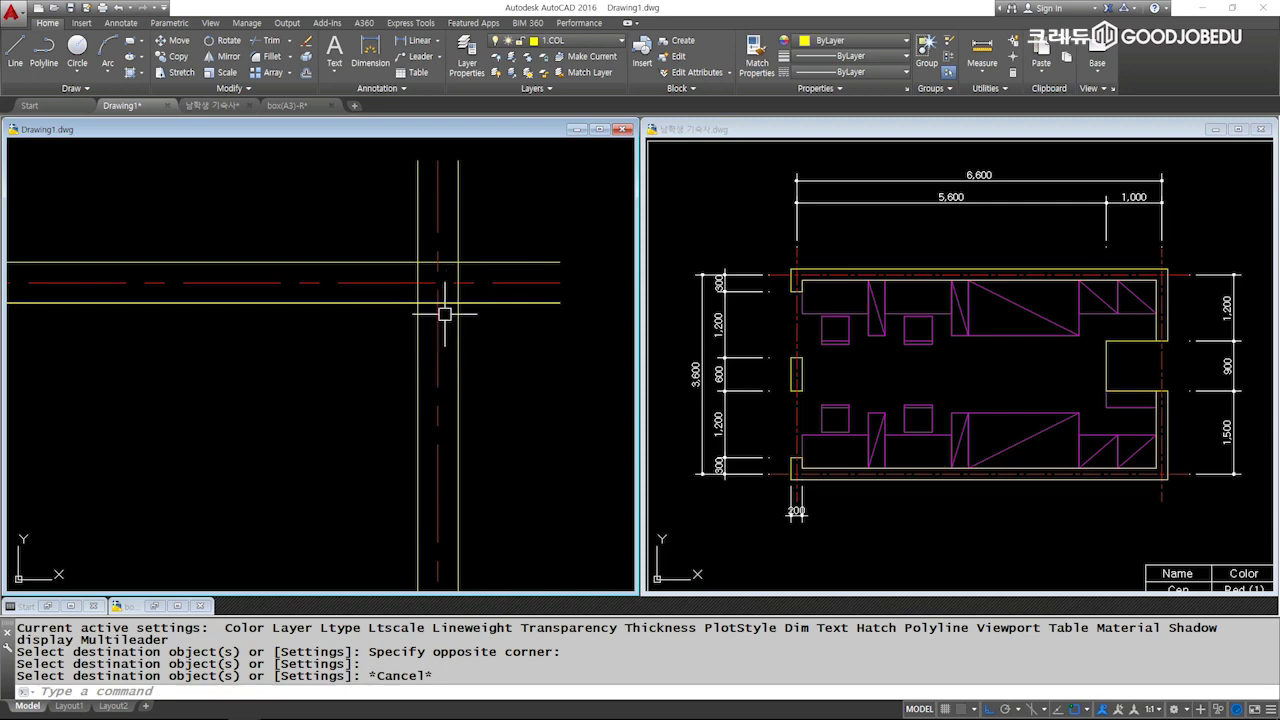
# Fillet the inner and outer wall line corners into sharp corners.
pyautogui.write('f')
pyautogui.press('Return')
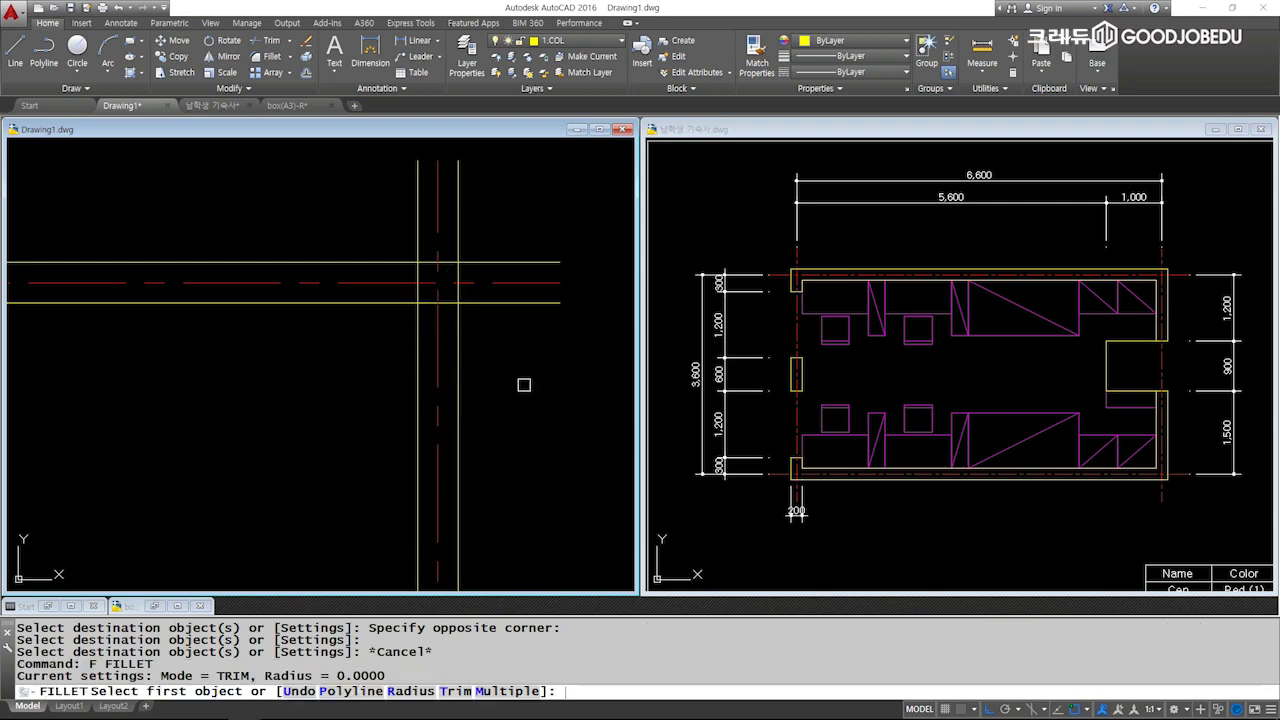
pyautogui.click(406, 303)
pyautogui.click(418, 318)
pyautogui.press('Return')
pyautogui.click(423, 263)
pyautogui.click(459, 335)
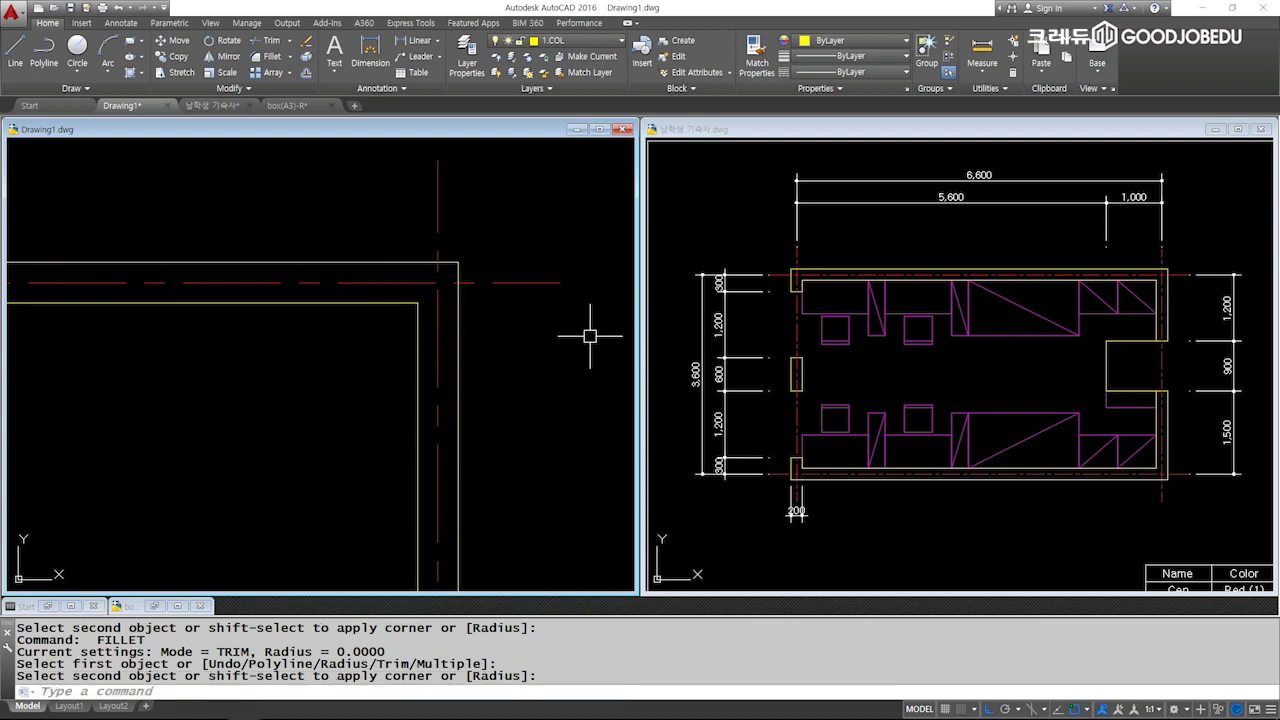
pyautogui.press('Escape')
# Select all four offset wall lines with crossing windows and erase them.
pyautogui.scroll(-4, 409, 371)
pyautogui.scroll(-5, 337, 397)
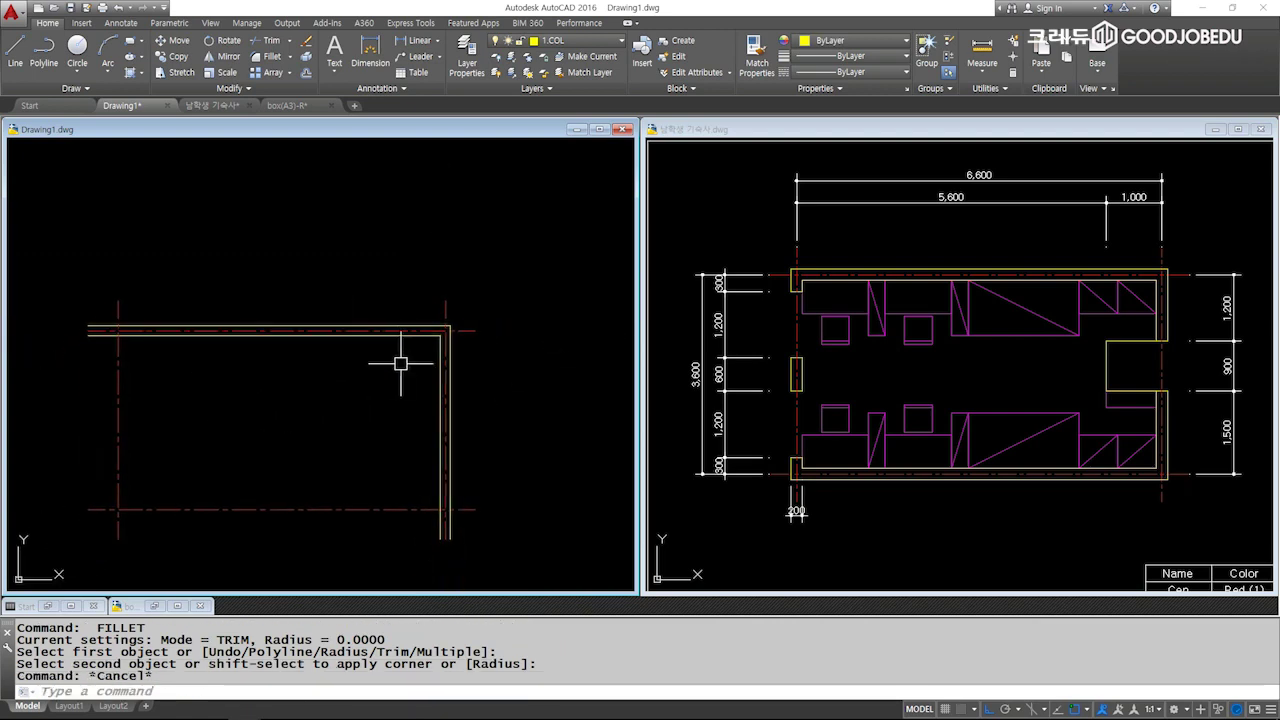
pyautogui.scroll(3, 440, 345)
pyautogui.scroll(5, 443, 343)
pyautogui.click(435, 305)
pyautogui.click(371, 277)
pyautogui.click(500, 243)
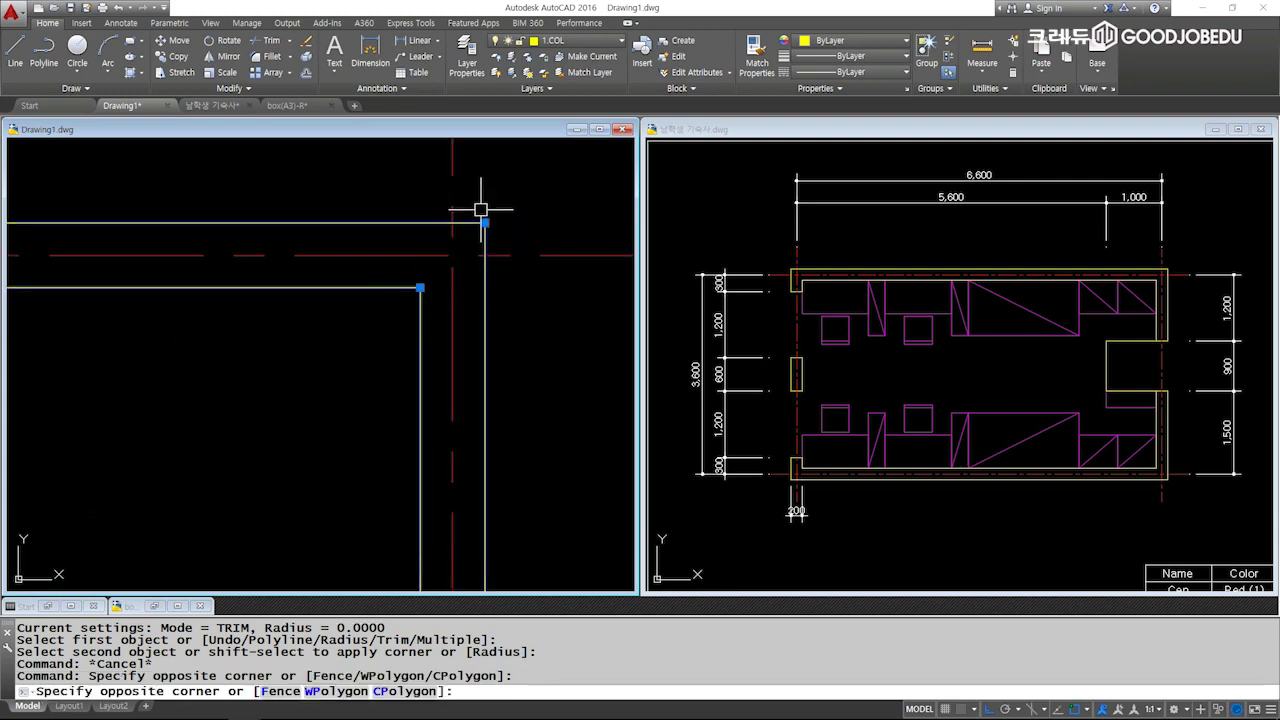
pyautogui.click(480, 209)
pyautogui.write('e')
pyautogui.press('Return')
pyautogui.scroll(-4, 400, 295)
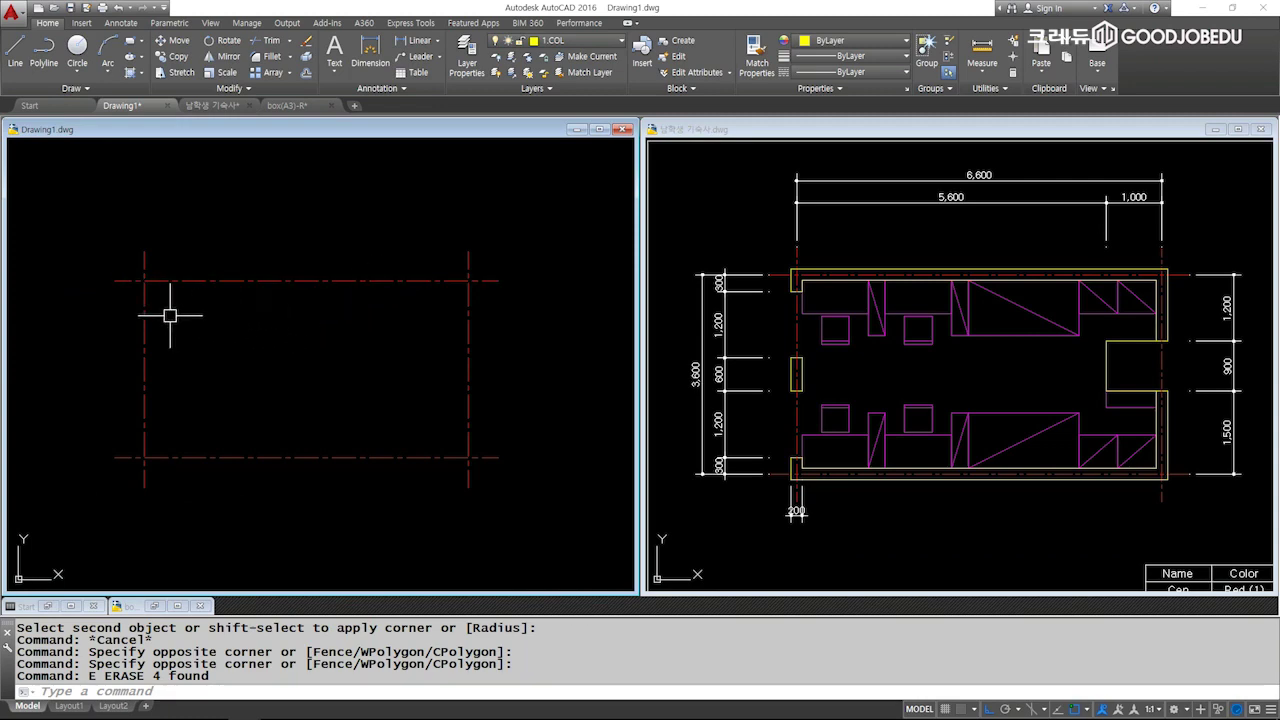
pyautogui.scroll(3, 166, 294)
pyautogui.press('Escape')
# Start a multiline at the centerline's left end, then abandon the attempt.
pyautogui.write('ML')
pyautogui.press('Return')
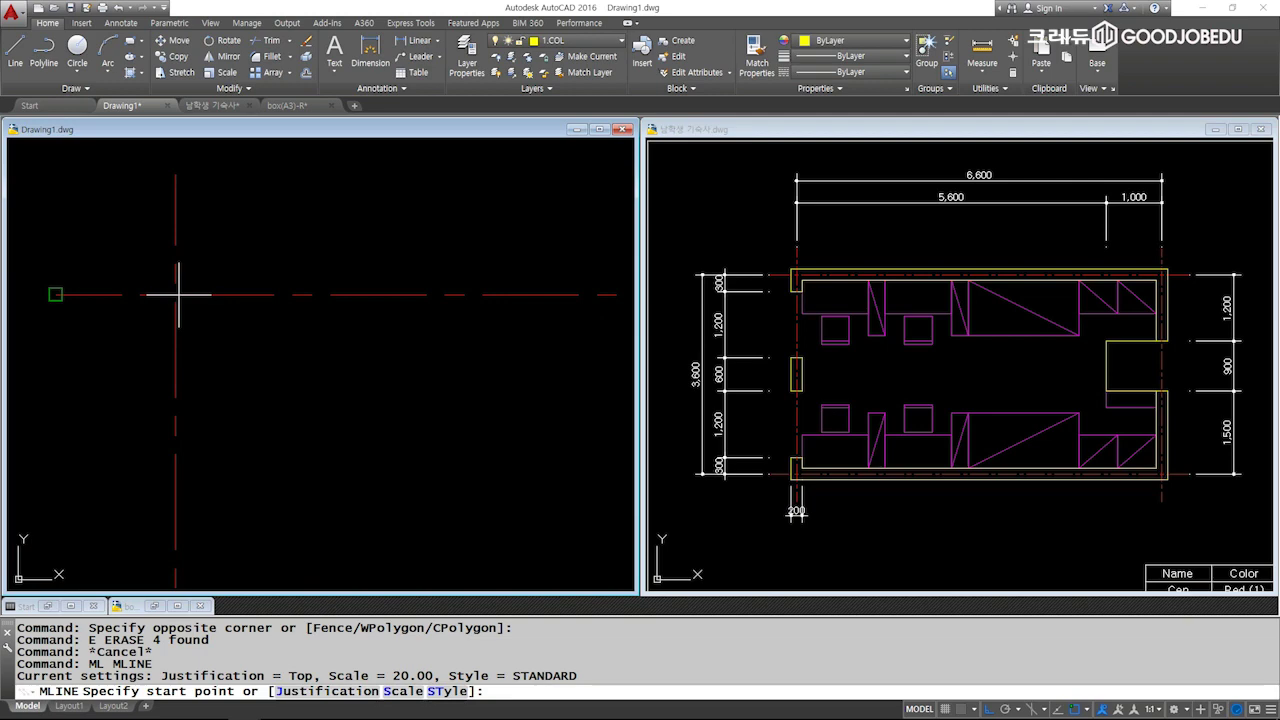
pyautogui.click(62, 295)
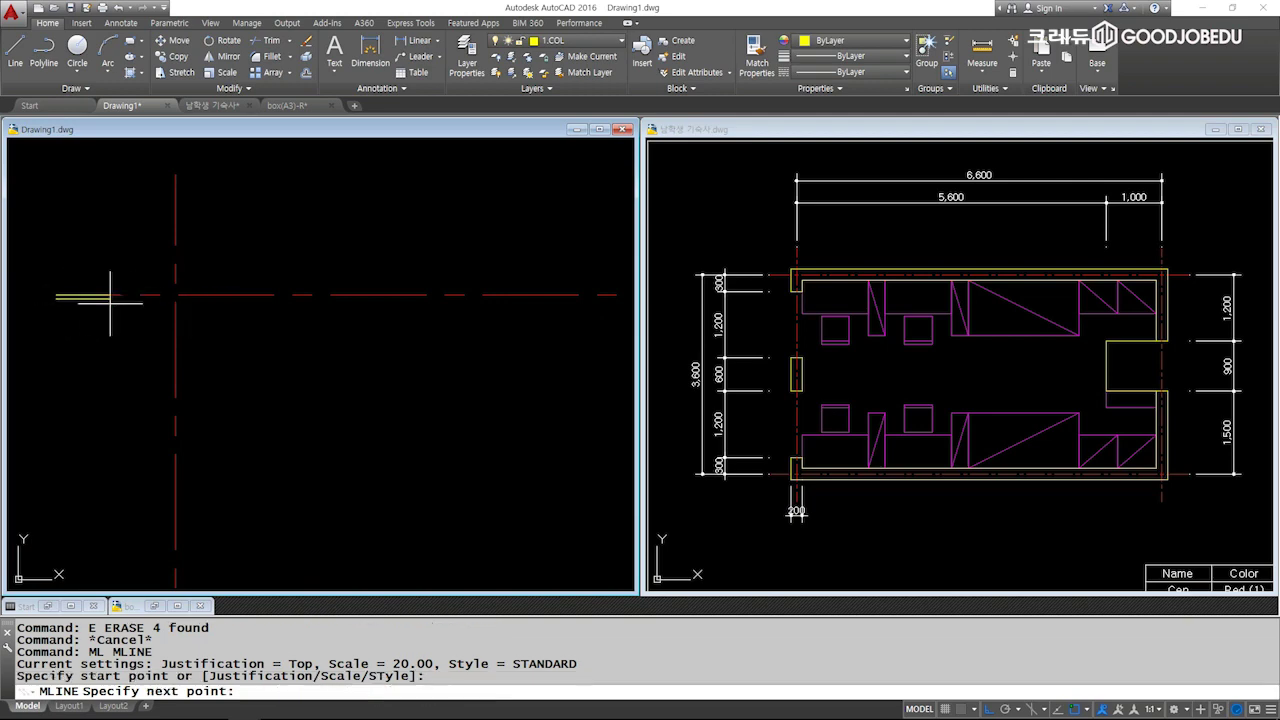
pyautogui.scroll(5, 240, 292)
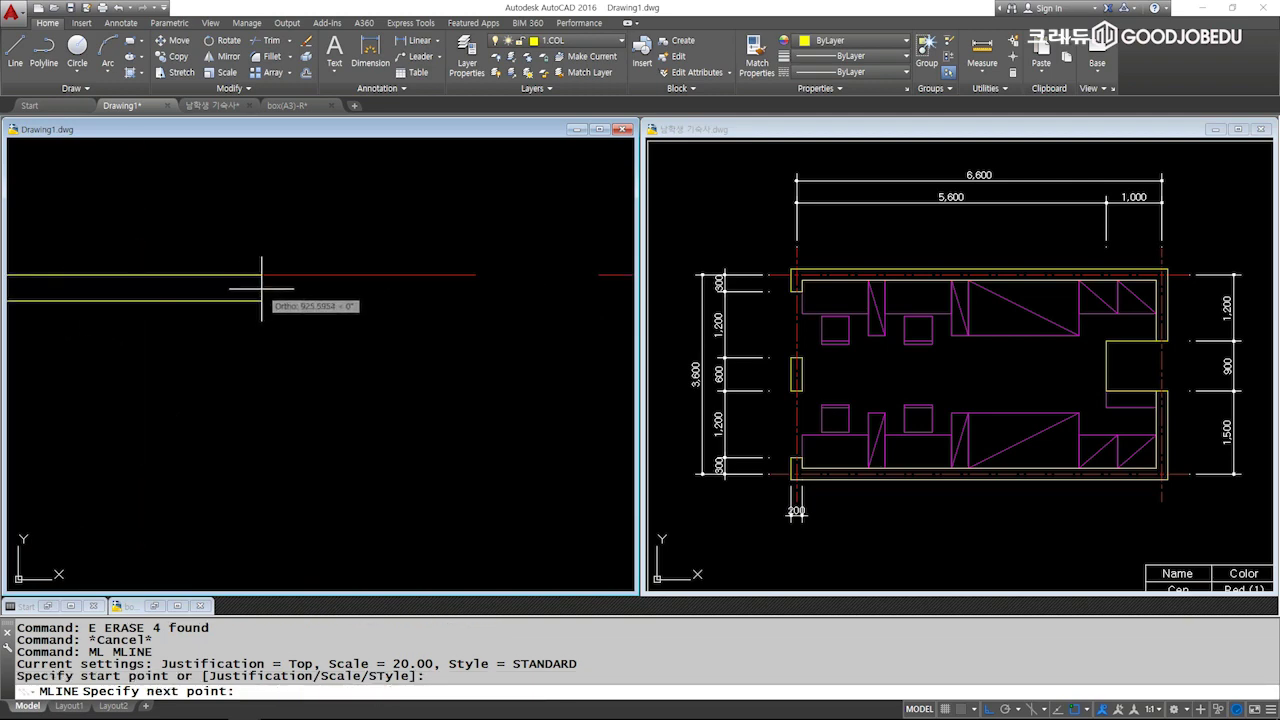
pyautogui.scroll(3, 262, 290)
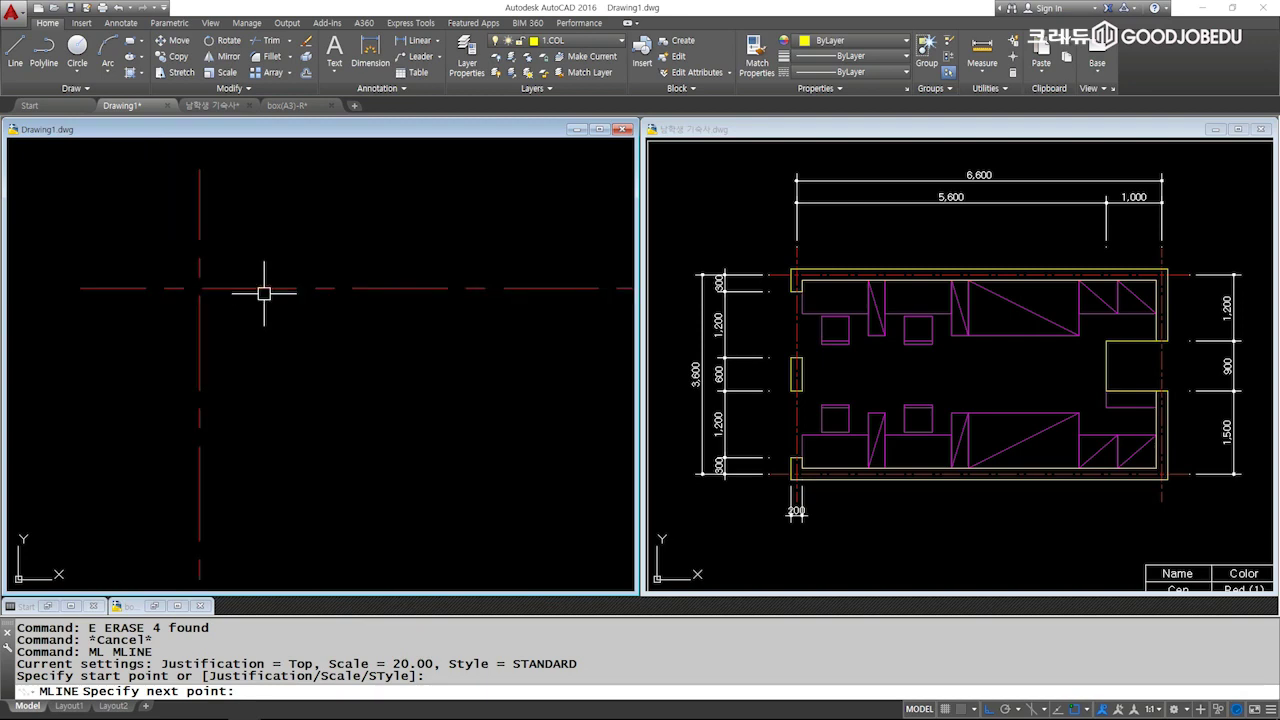
pyautogui.press('Escape')
# Restart MLINE with Zero justification and scale 200.
pyautogui.write('ML')
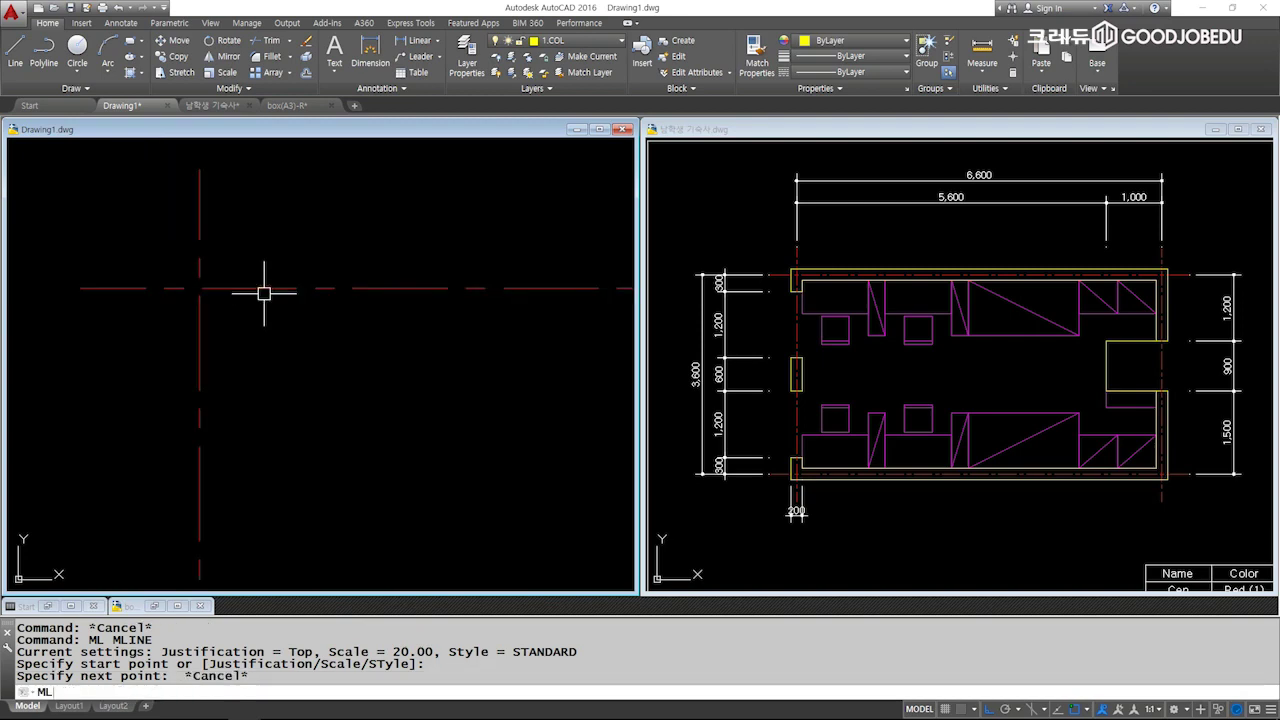
pyautogui.press('Return')
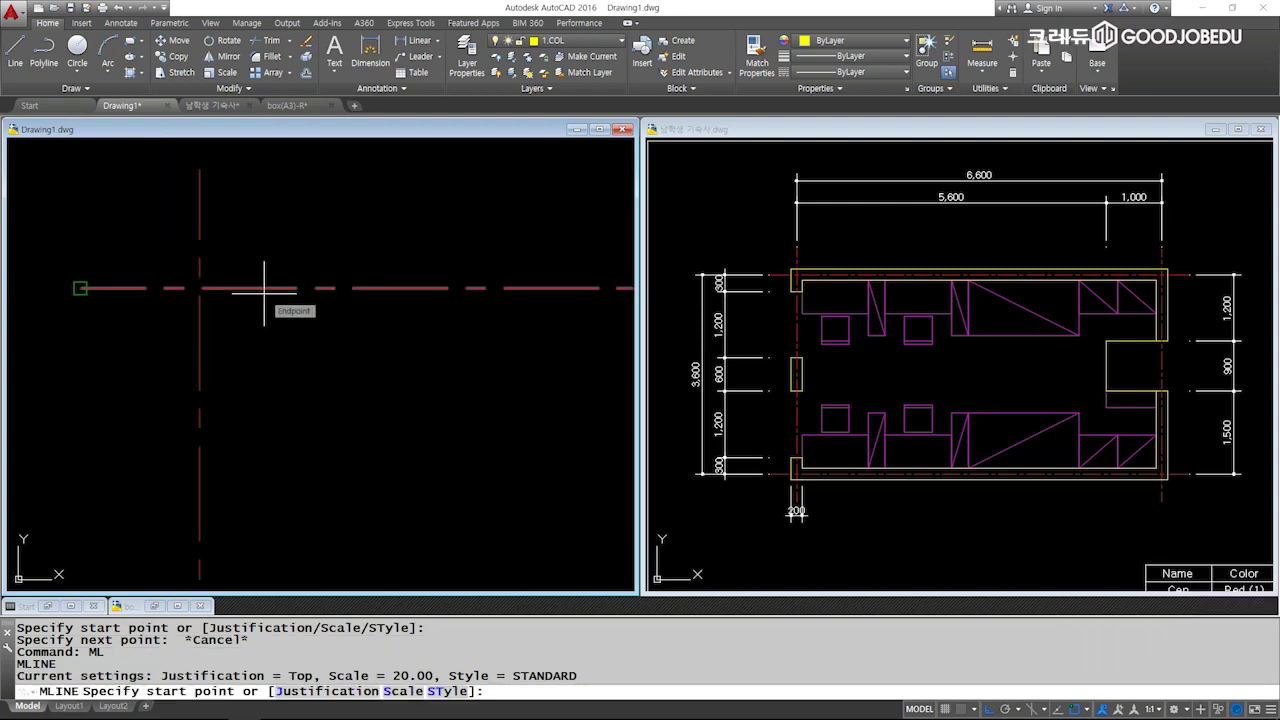
pyautogui.write('J')
pyautogui.press('Return')
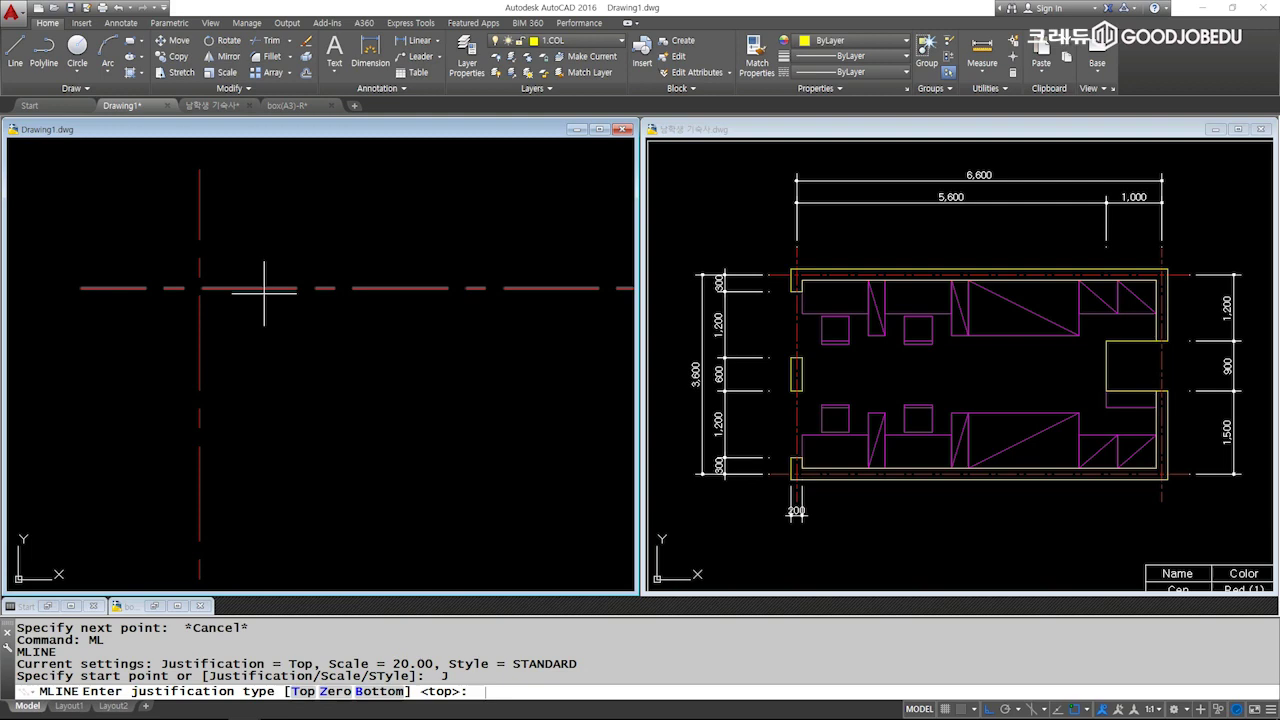
pyautogui.write('Z')
pyautogui.press('Return')
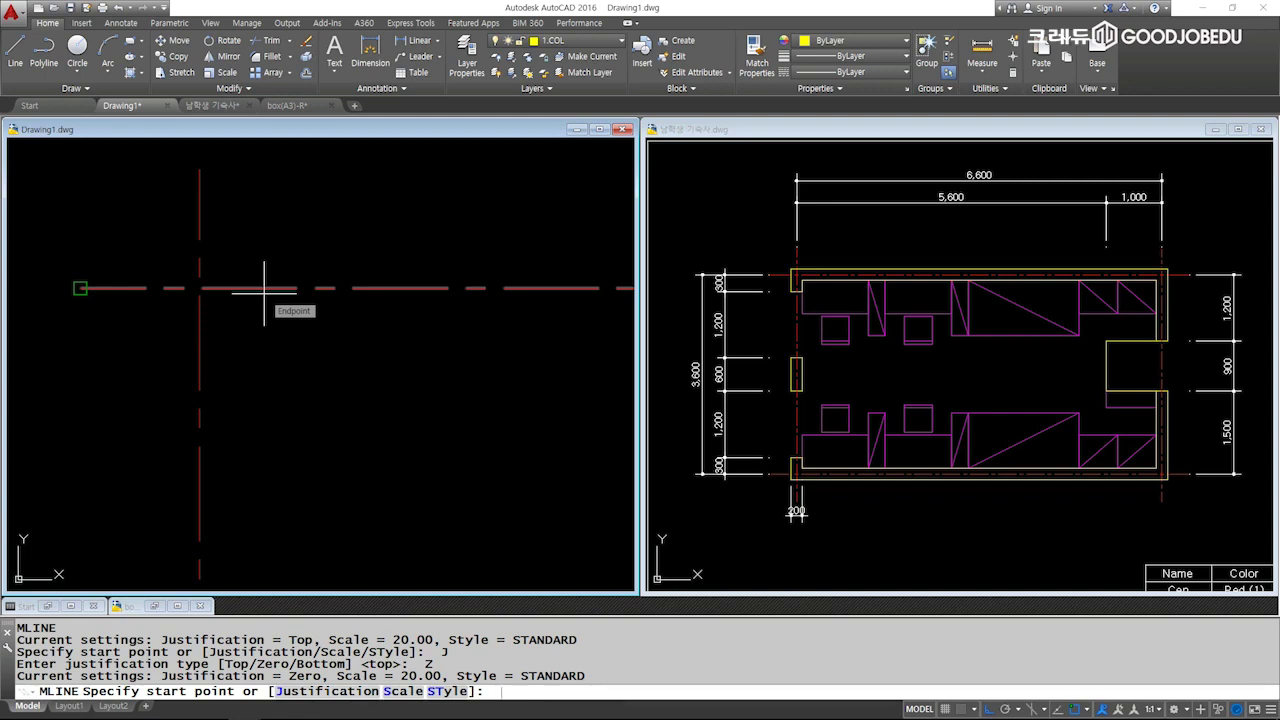
pyautogui.write('S')
pyautogui.press('Return')
pyautogui.write('200')
pyautogui.press('Return')
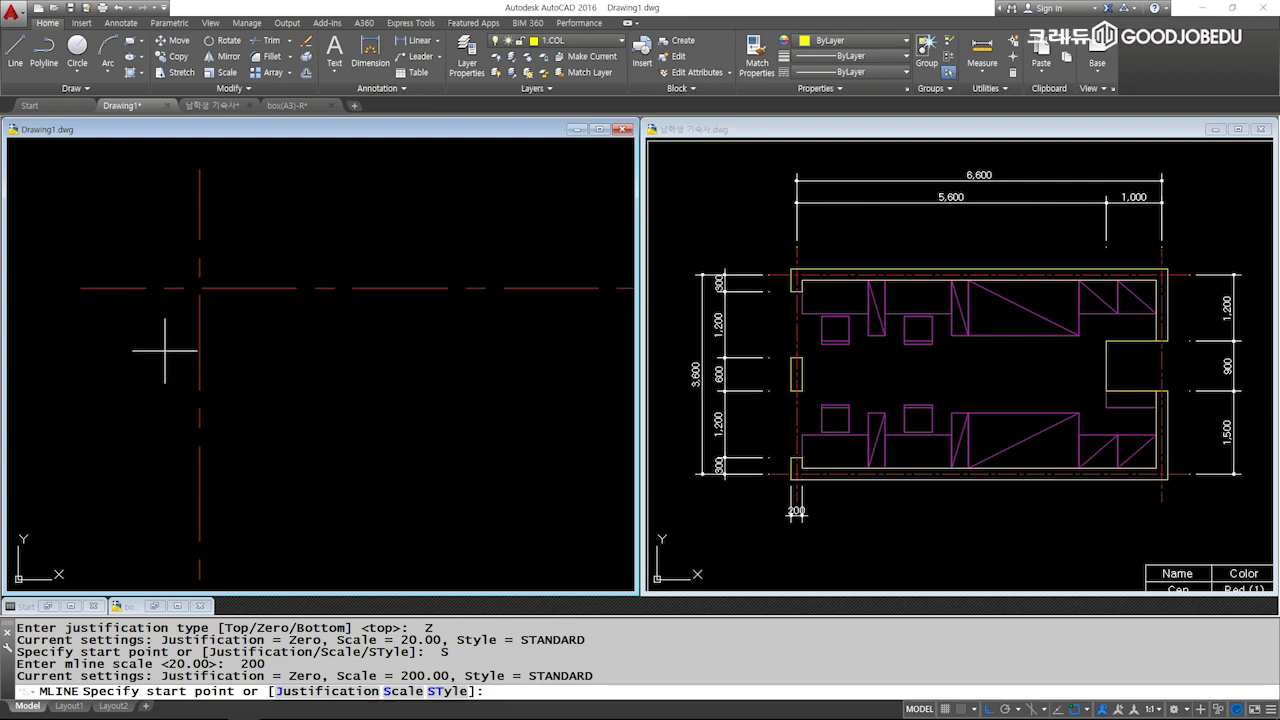
# Trace a trial wall around the centerline rectangle, then delete it.
pyautogui.click(82, 288)
pyautogui.scroll(-3, 340, 290)
pyautogui.click(487, 301)
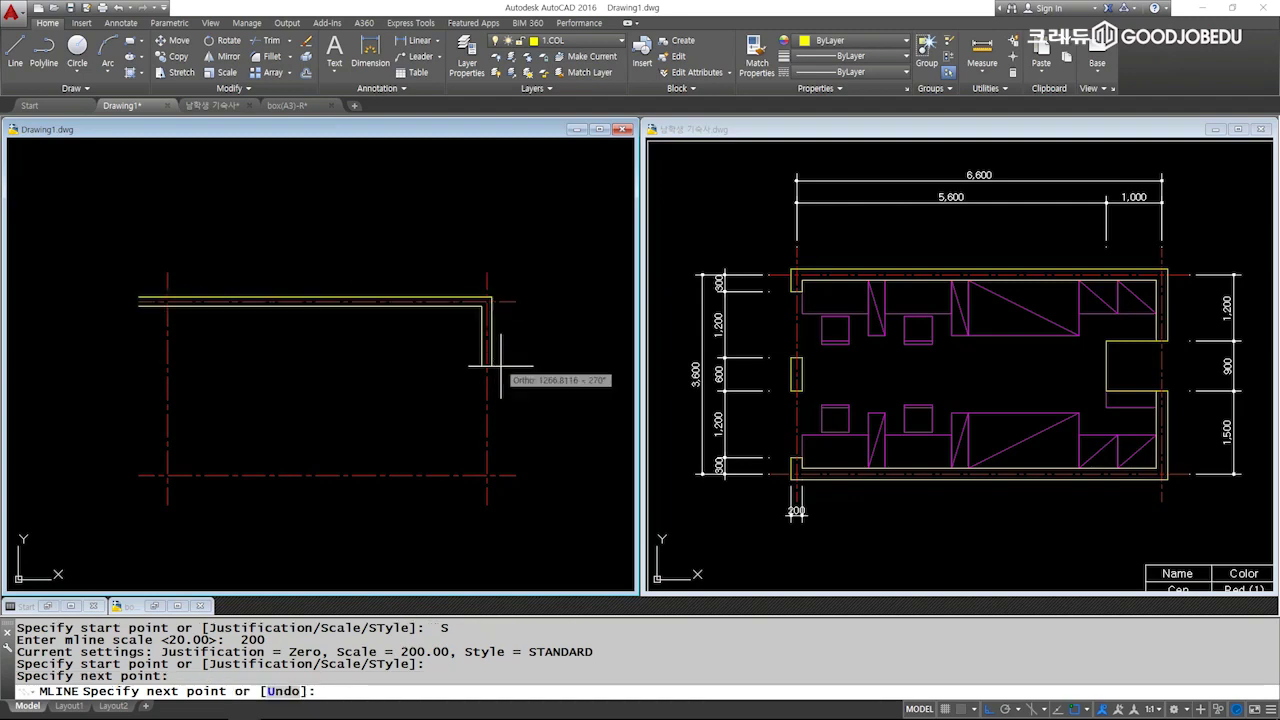
pyautogui.click(487, 475)
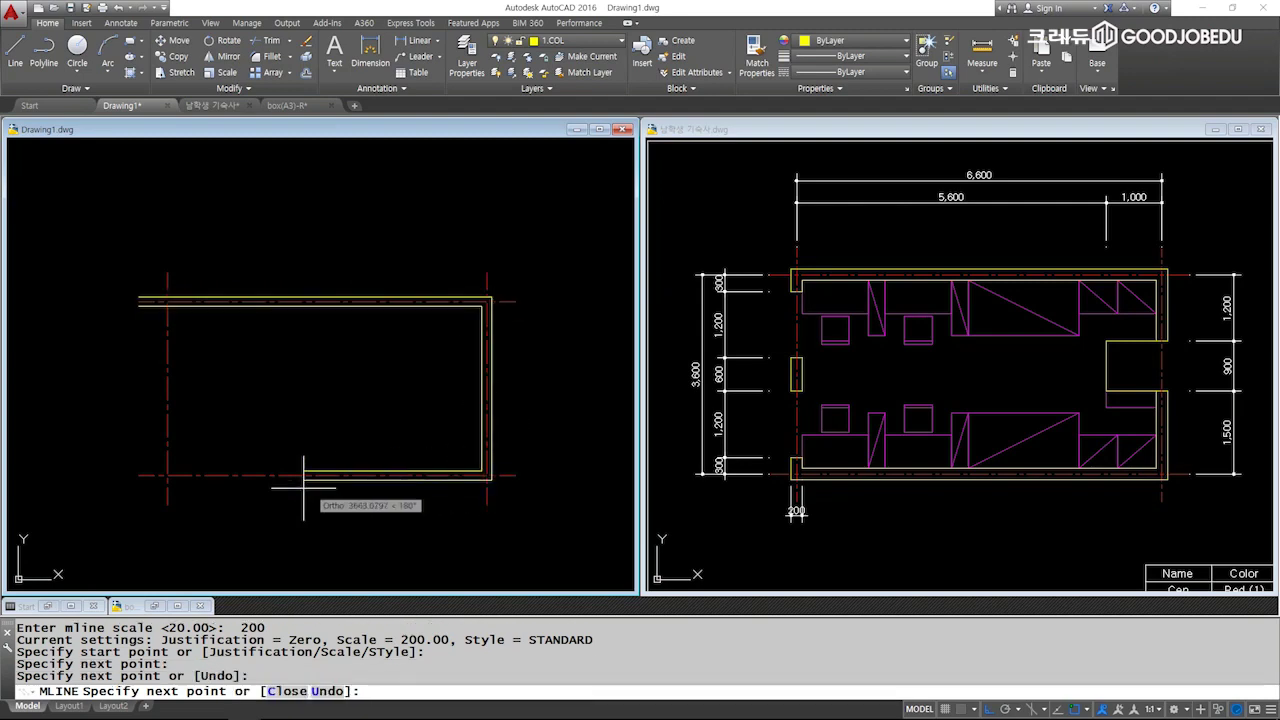
pyautogui.click(167, 475)
pyautogui.click(190, 376)
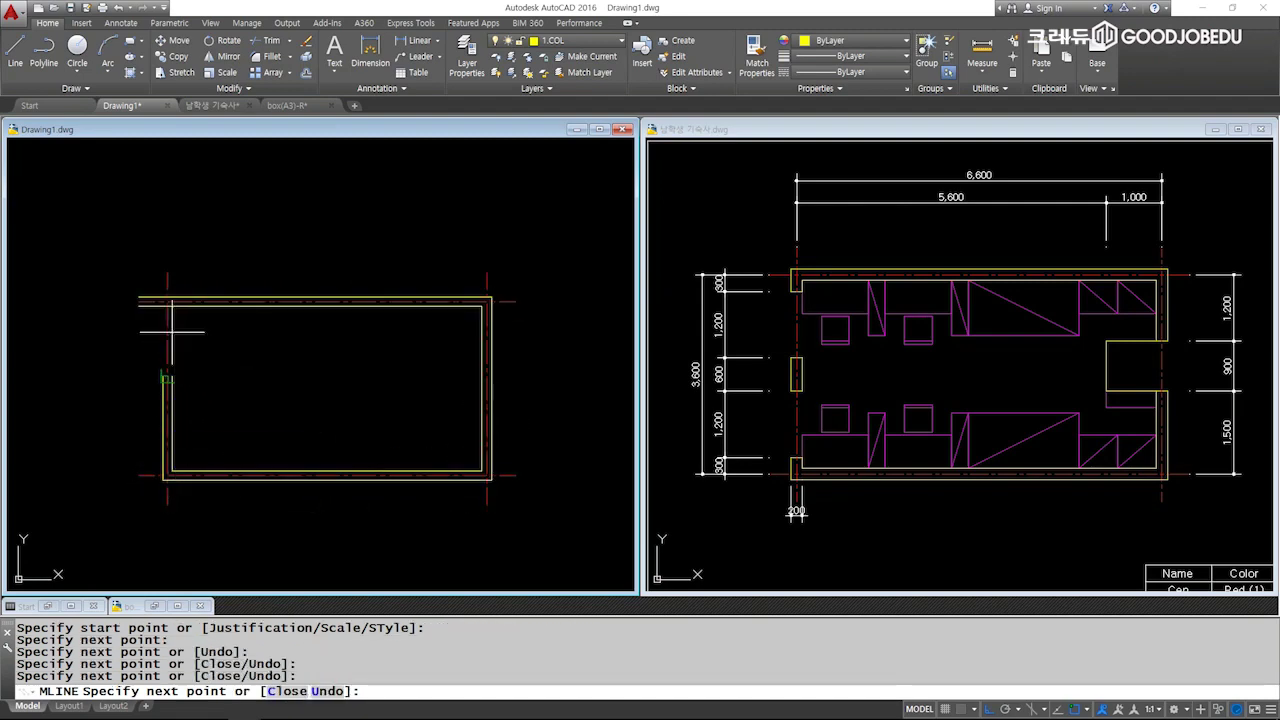
pyautogui.press('Escape')
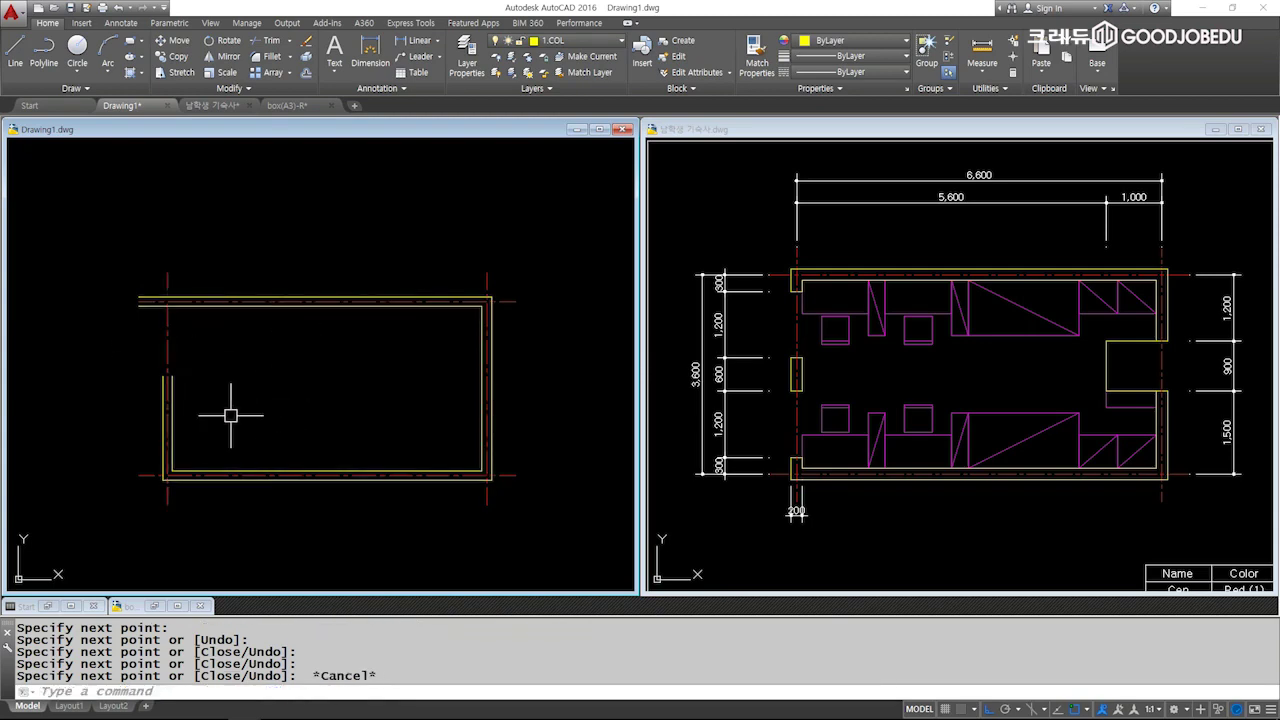
pyautogui.click(168, 410)
pyautogui.press('Delete')
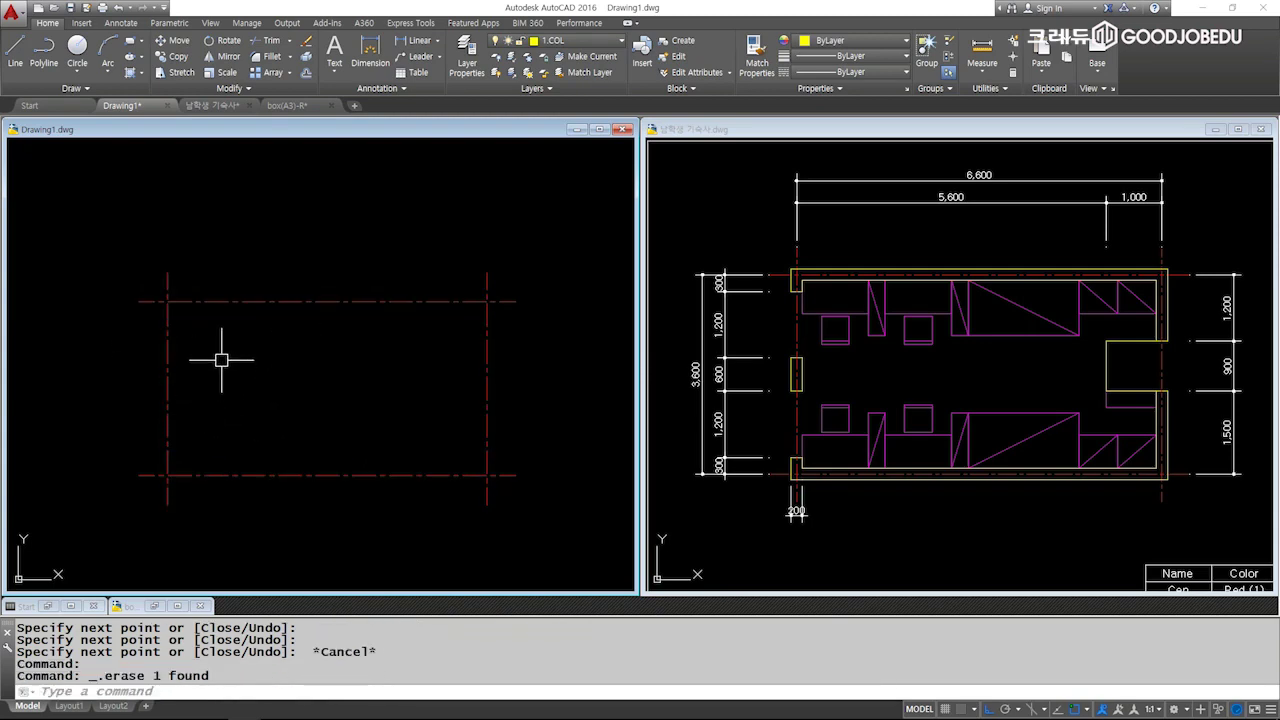
pyautogui.moveTo(268, 357); pyautogui.dragTo(300, 315, button='middle')
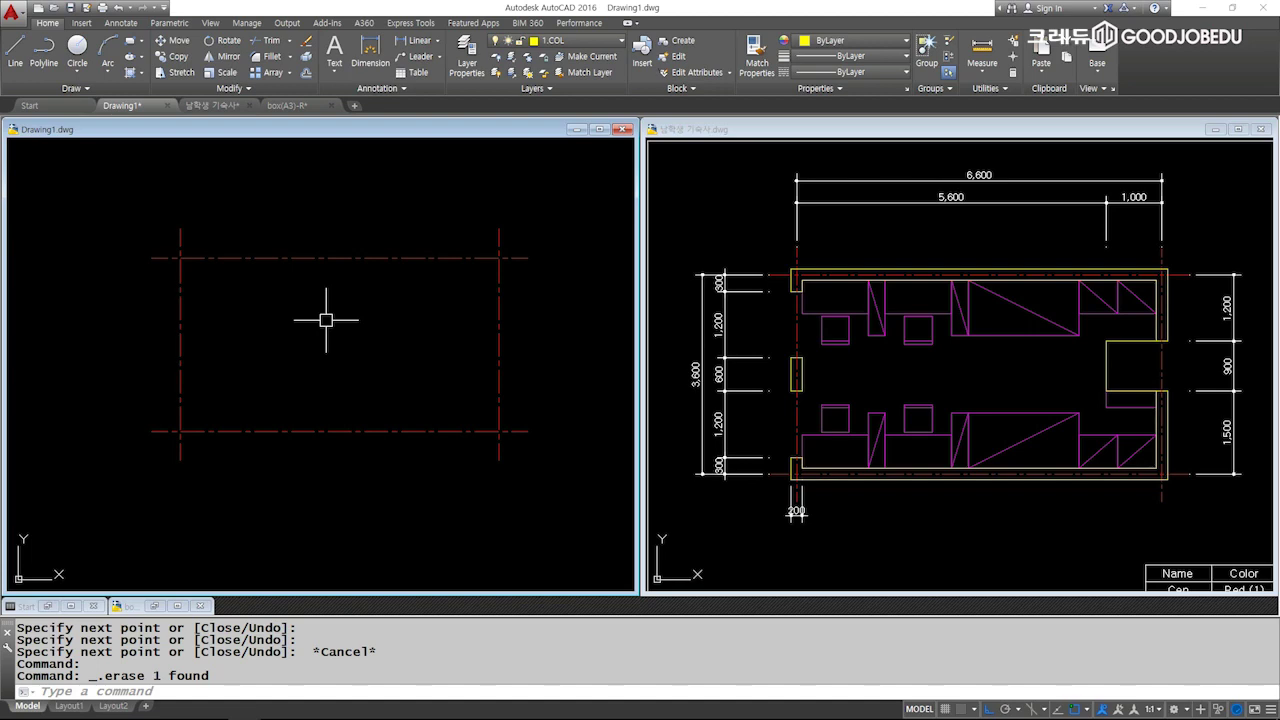
pyautogui.write('o')
pyautogui.press('Return')
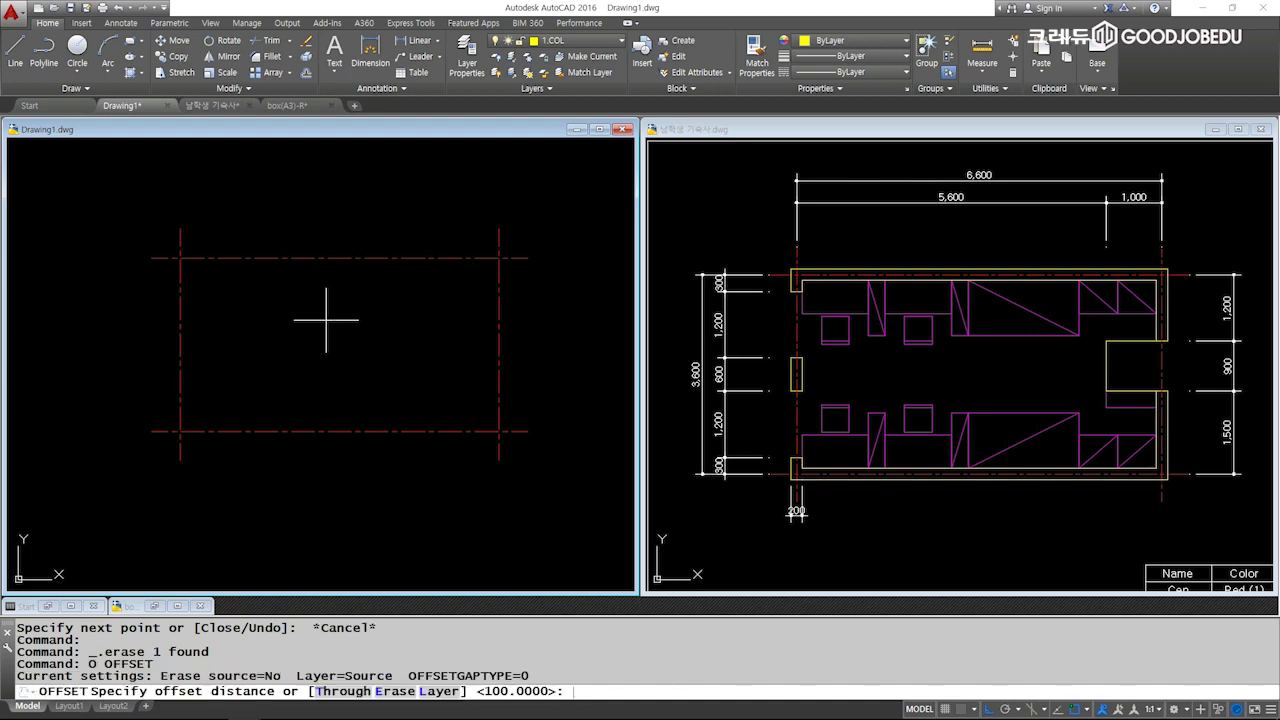
pyautogui.press('Return')
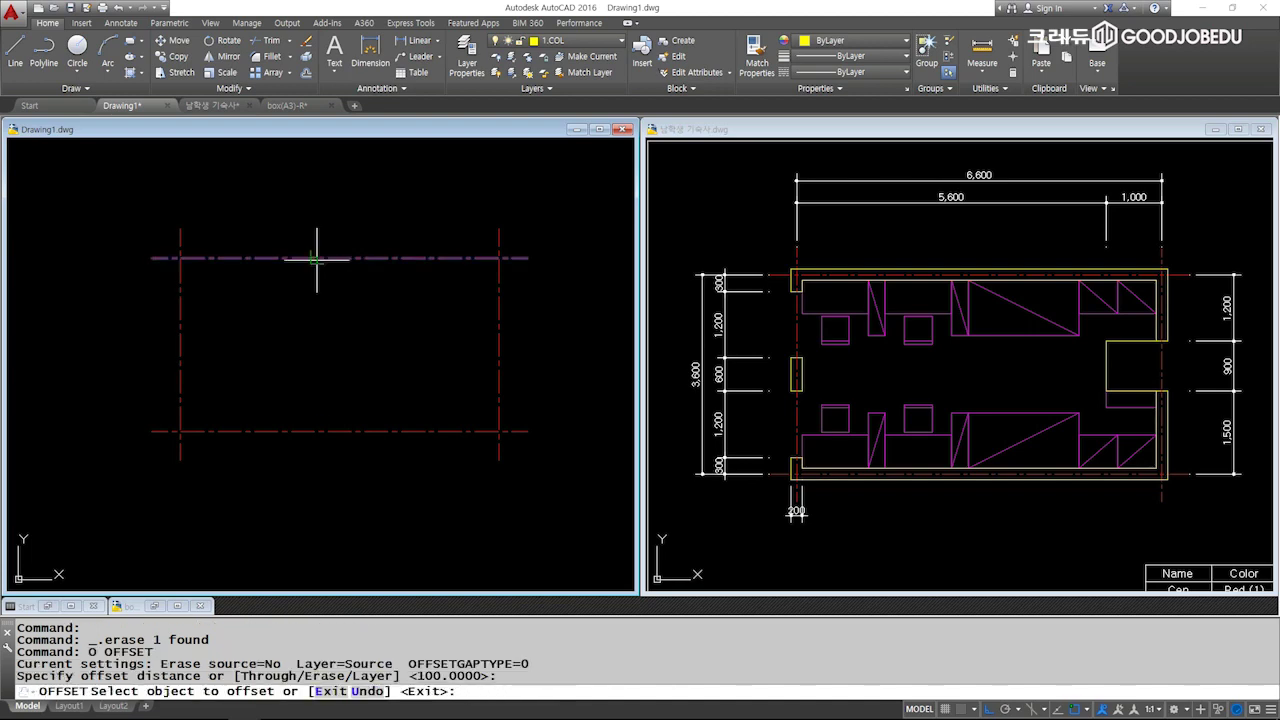
pyautogui.click(314, 258)
pyautogui.click(351, 208)
pyautogui.click(362, 252)
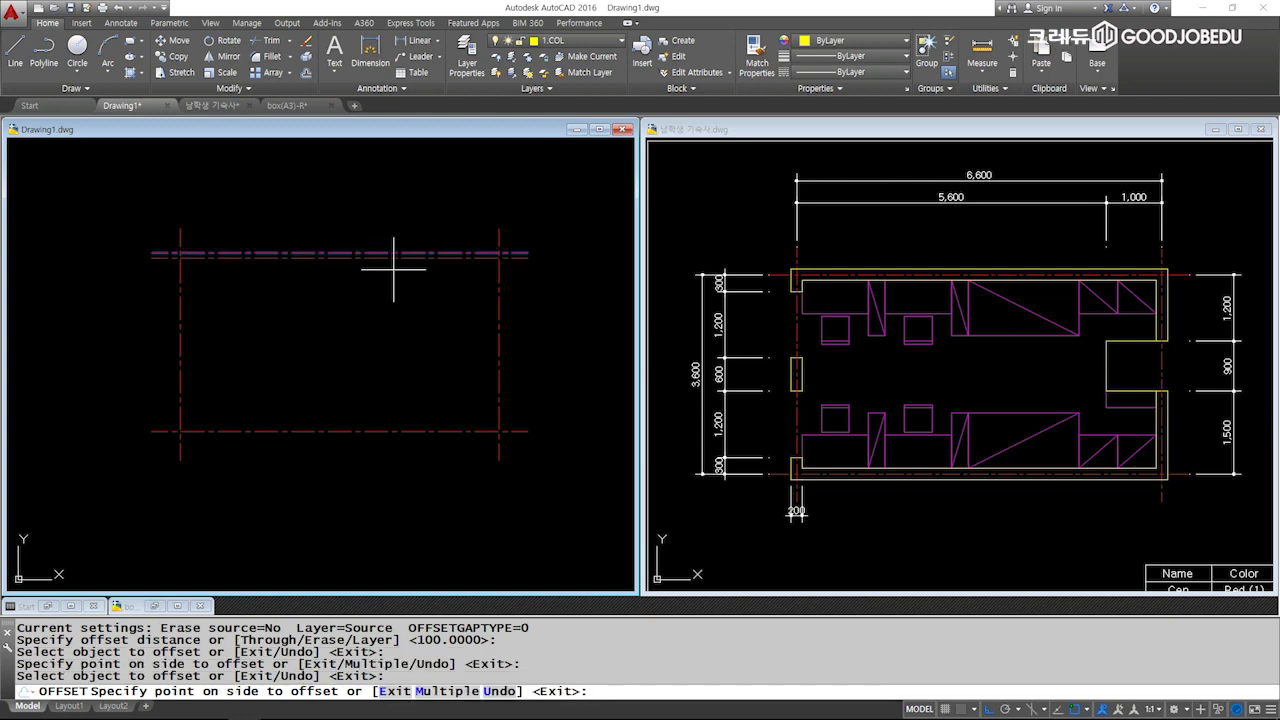
pyautogui.click(358, 394)
pyautogui.press('Escape')
pyautogui.press('Escape')
pyautogui.press('Escape')
pyautogui.press('Escape')
pyautogui.hotkey('ctrl', 'z')
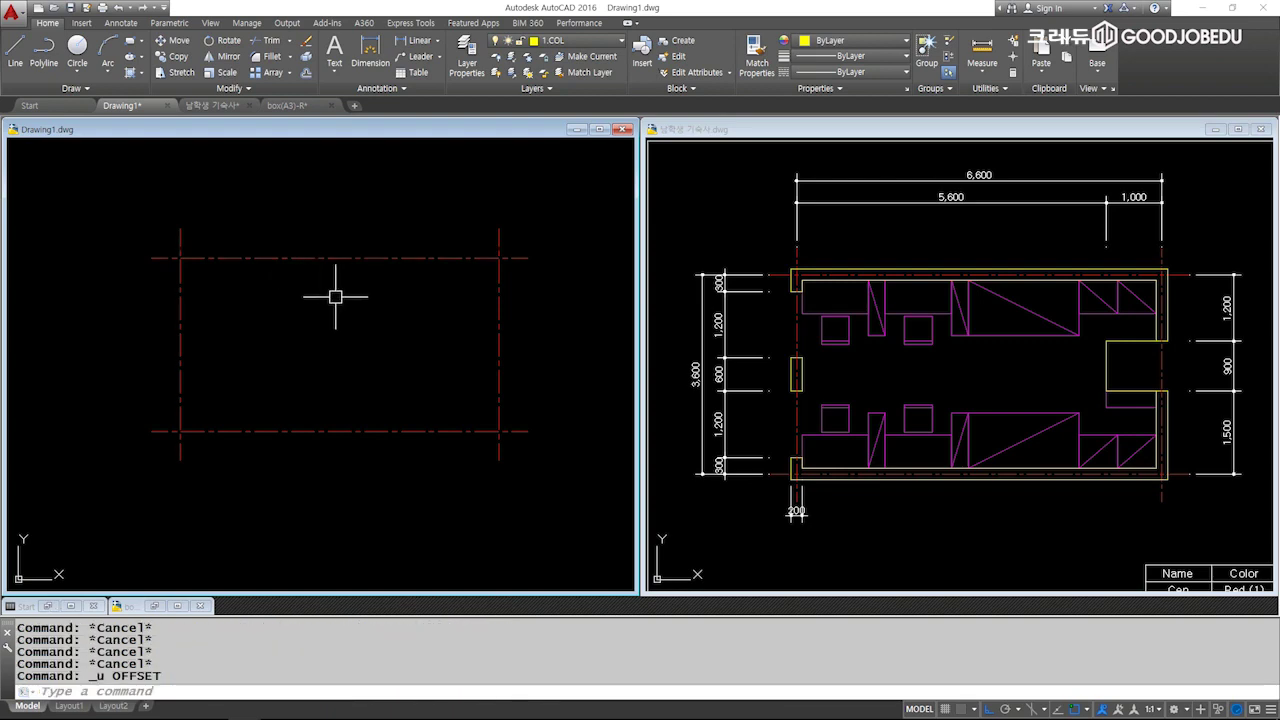
pyautogui.press('Escape')
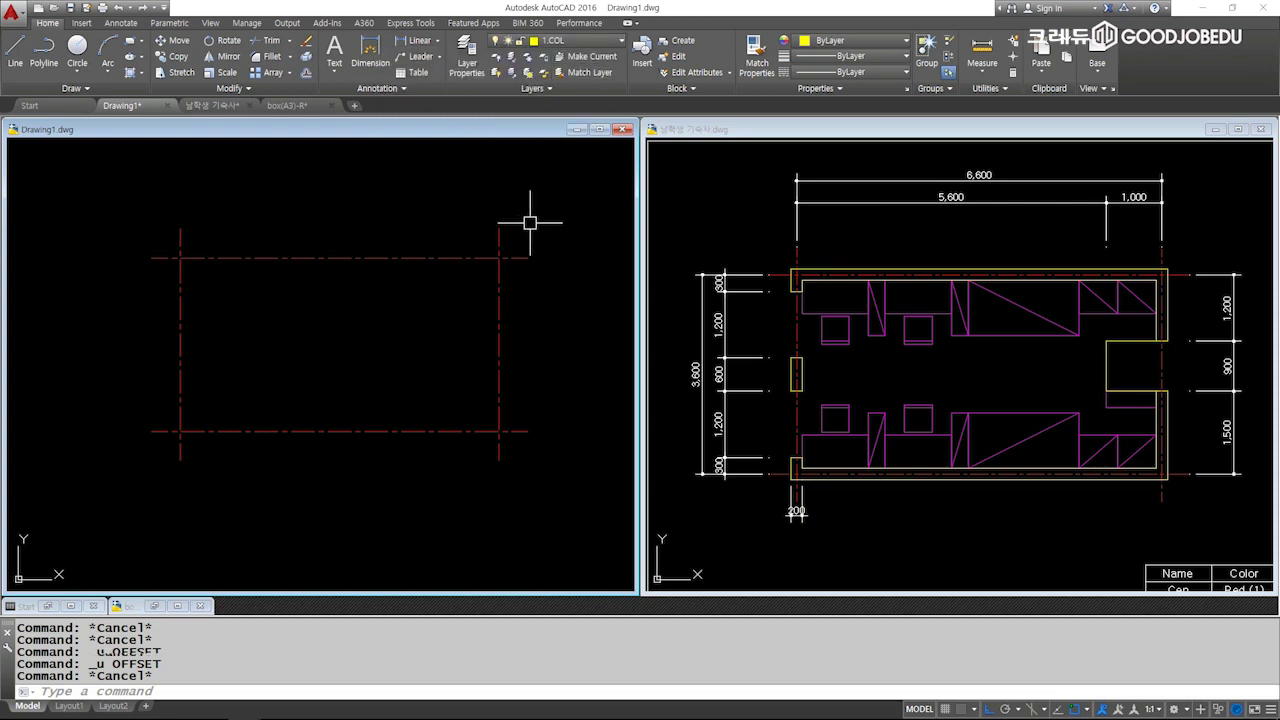
# Set OFFSET to place copies on the current layer, keeping distance 100.
pyautogui.write('o')
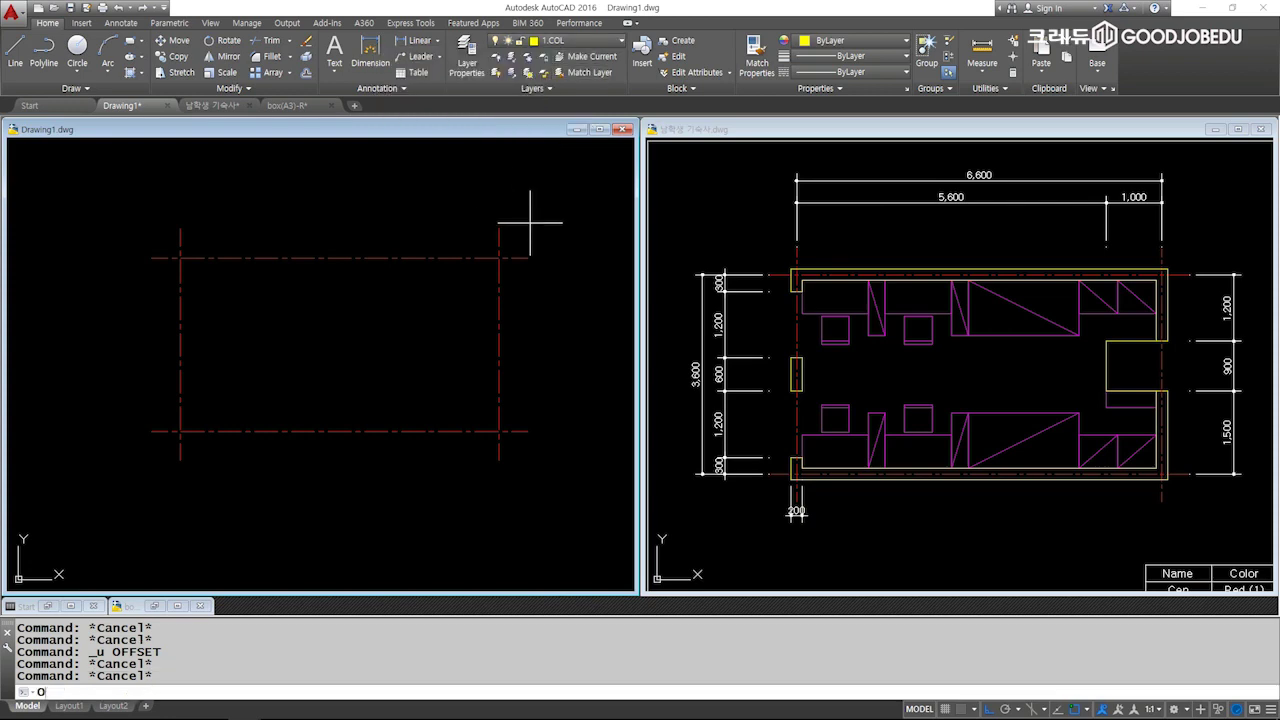
pyautogui.press('Return')
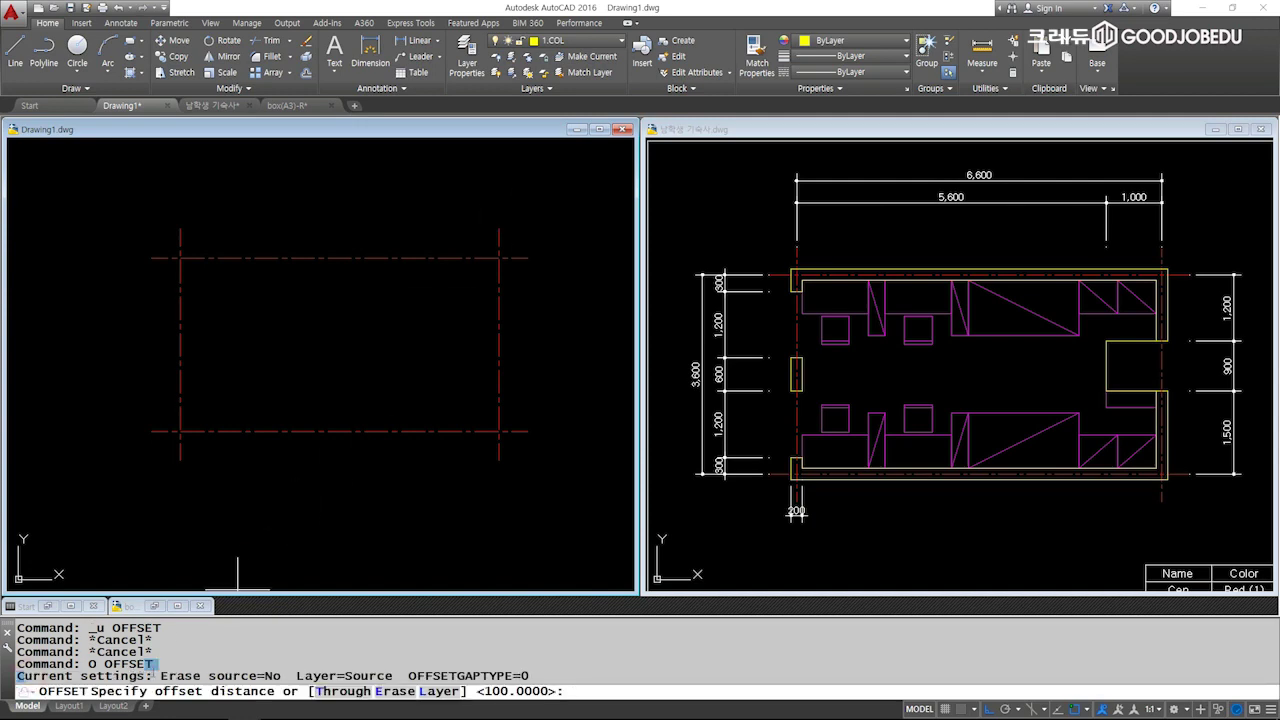
pyautogui.moveTo(18, 676); pyautogui.dragTo(162, 676)
pyautogui.moveTo(289, 676); pyautogui.dragTo(393, 676)
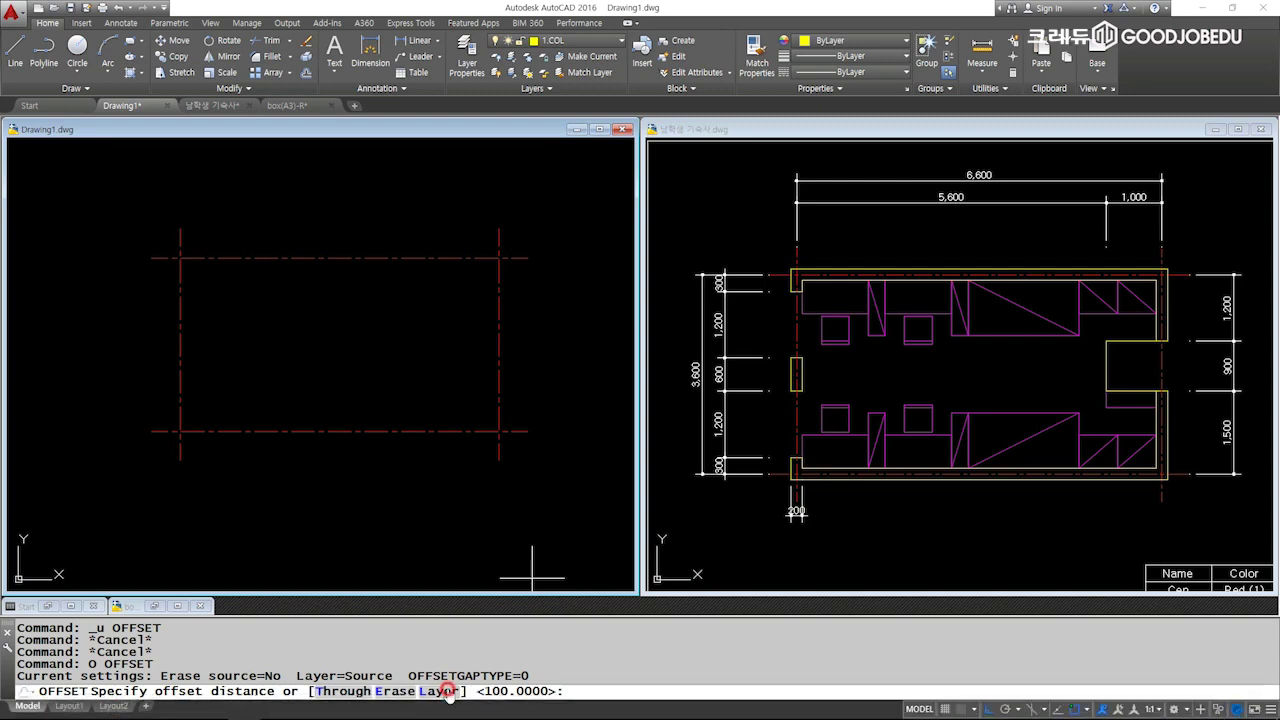
pyautogui.click(449, 692)
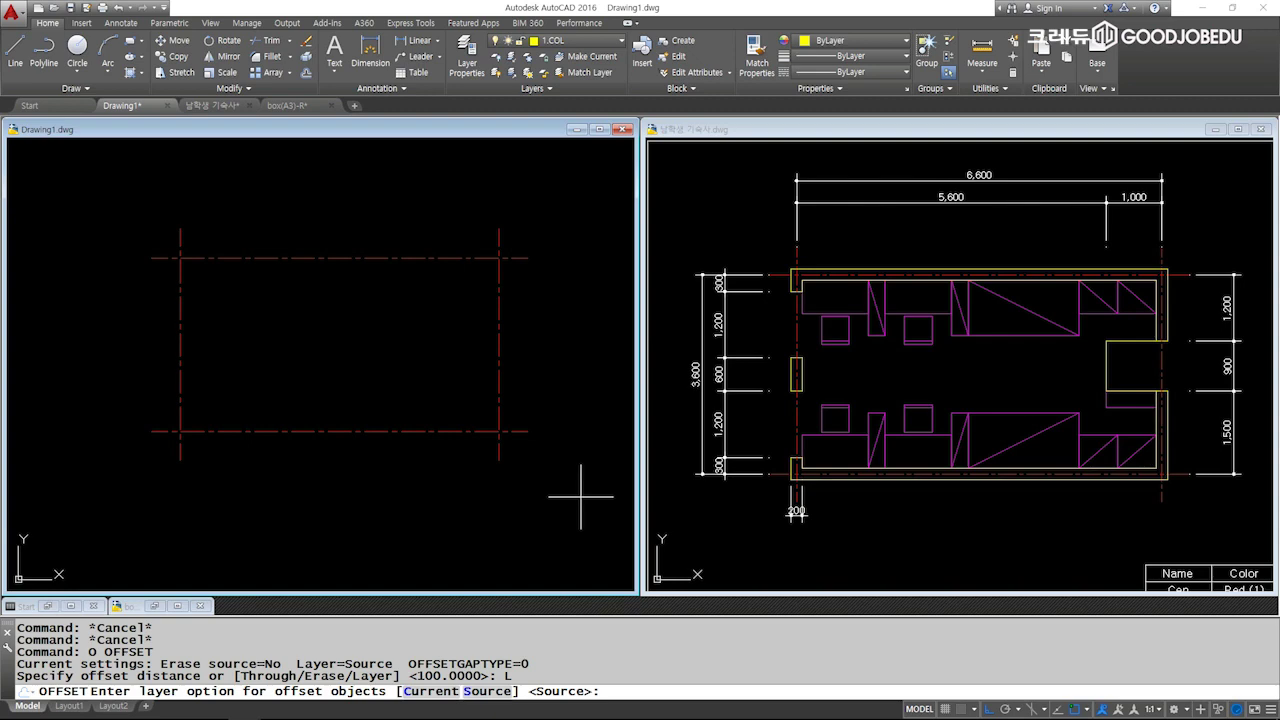
pyautogui.click(430, 691)
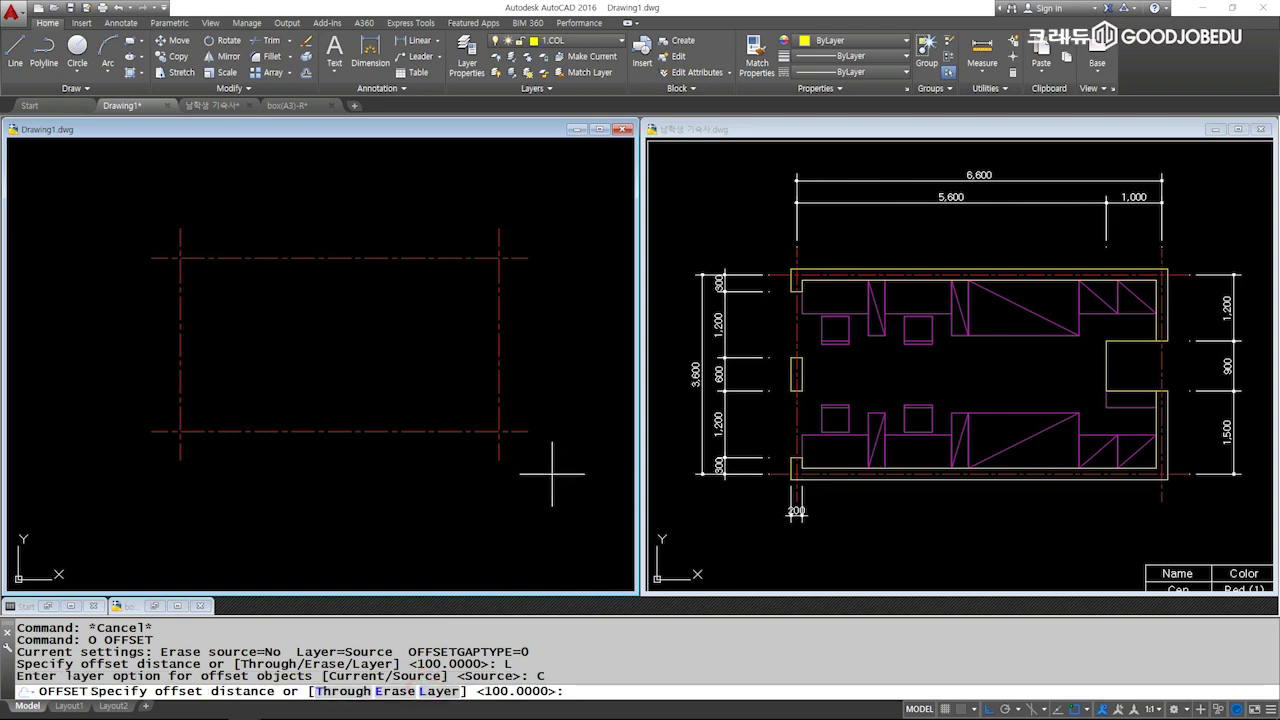
pyautogui.press('Return')
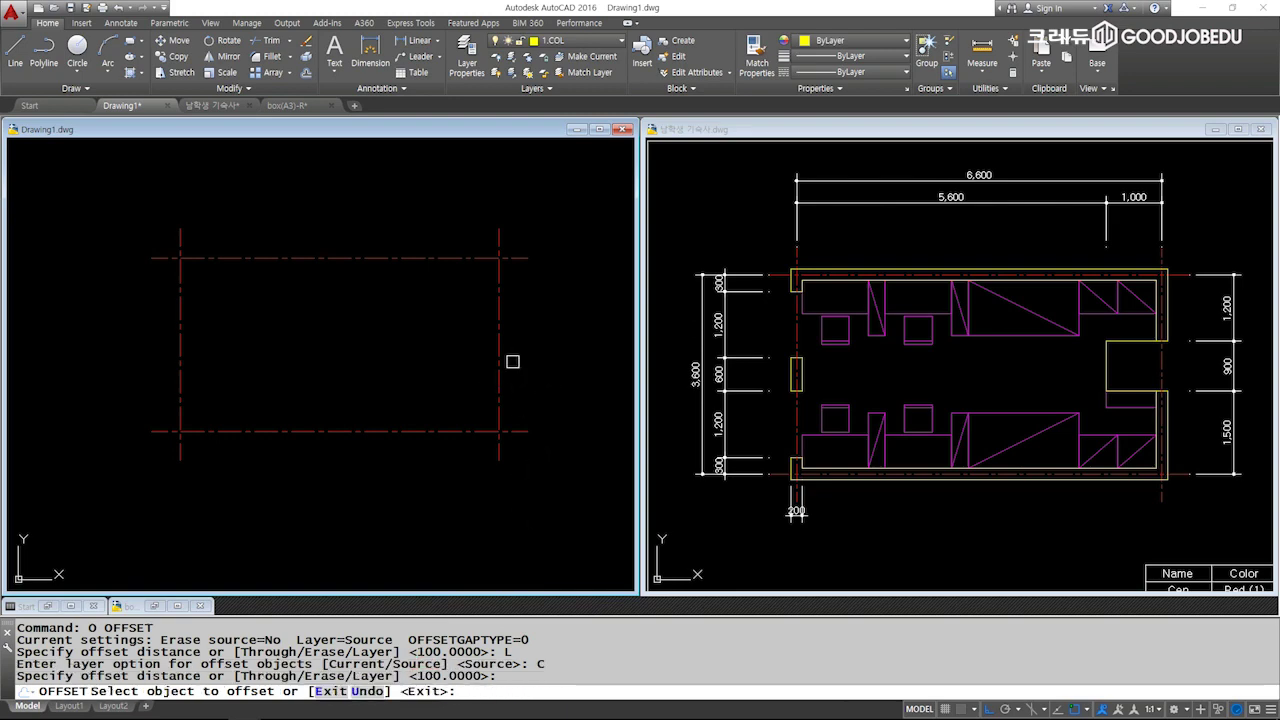
# Test-offset the right vertical and top horizontal centerlines.
pyautogui.click(500, 325)
pyautogui.click(548, 319)
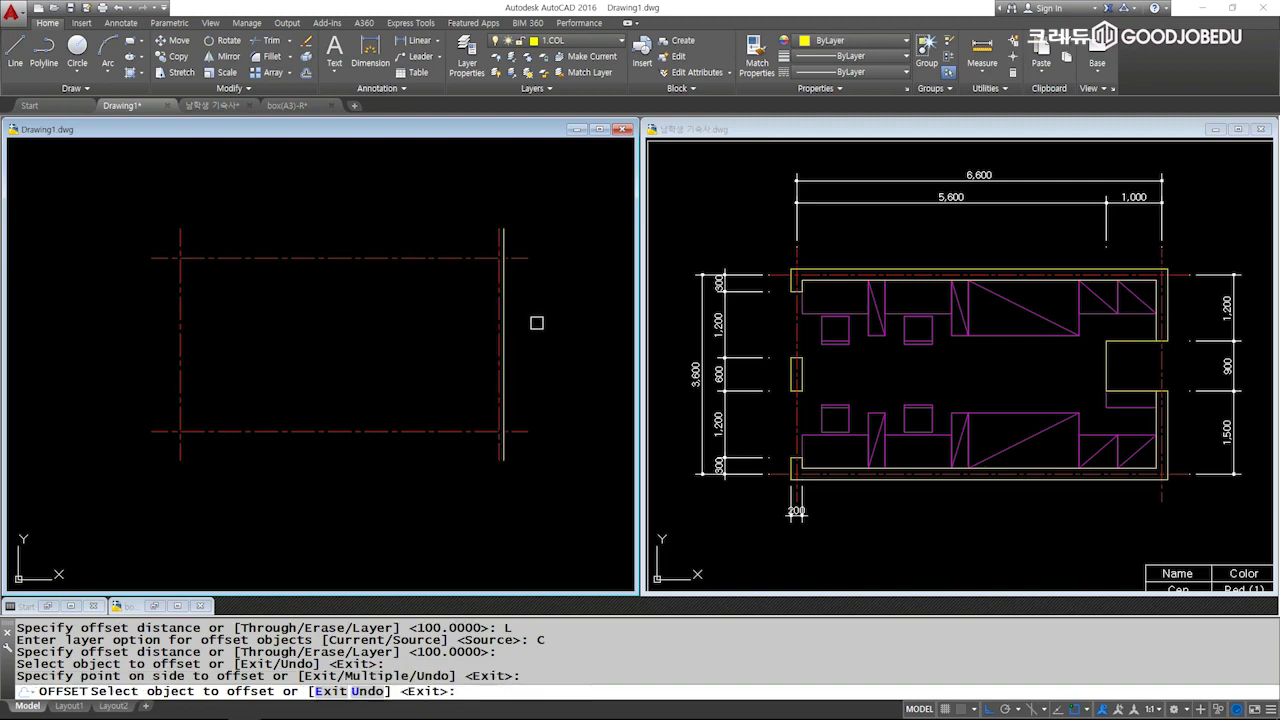
pyautogui.scroll(3, 520, 325)
pyautogui.click(497, 327)
pyautogui.click(480, 380)
pyautogui.moveTo(480, 380); pyautogui.dragTo(498, 443, button='middle')
pyautogui.click(491, 273)
pyautogui.click(505, 244)
pyautogui.click(500, 273)
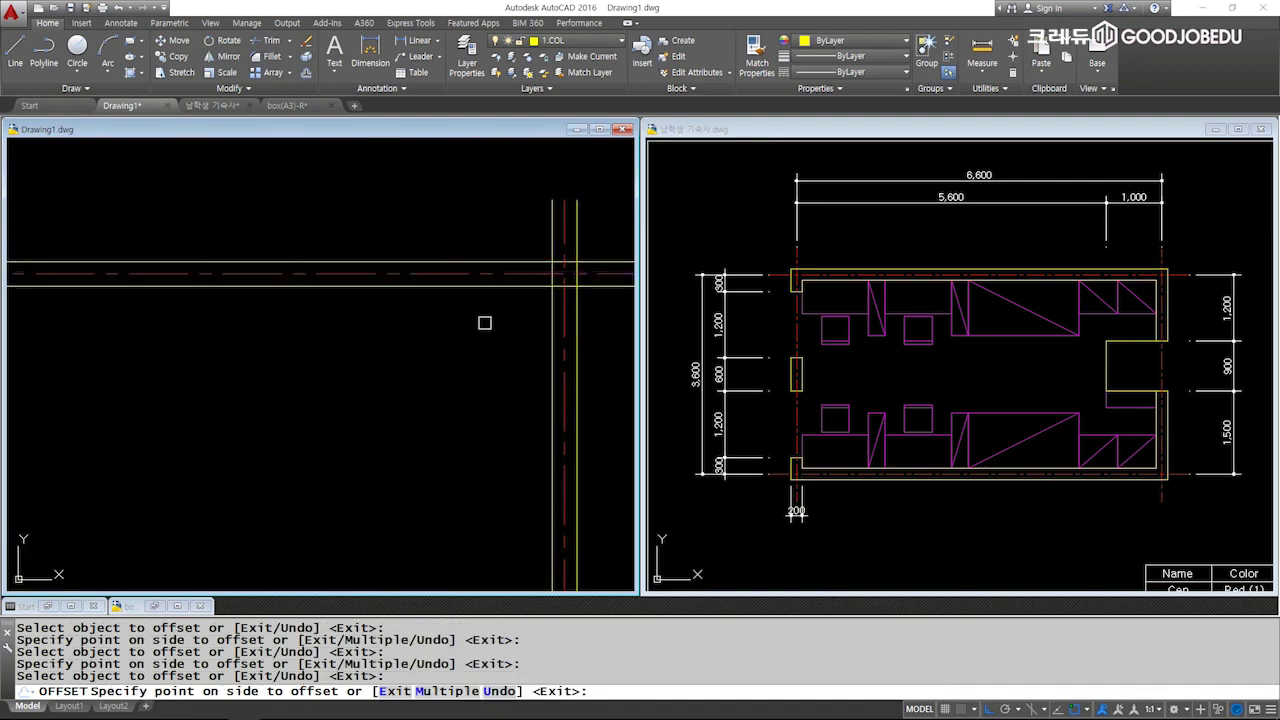
pyautogui.press('Escape')
# Undo the trial offset copies, restoring the plain centerline rectangle.
pyautogui.scroll(-2, 466, 408)
pyautogui.scroll(-3, 460, 412)
pyautogui.scroll(-2, 440, 385)
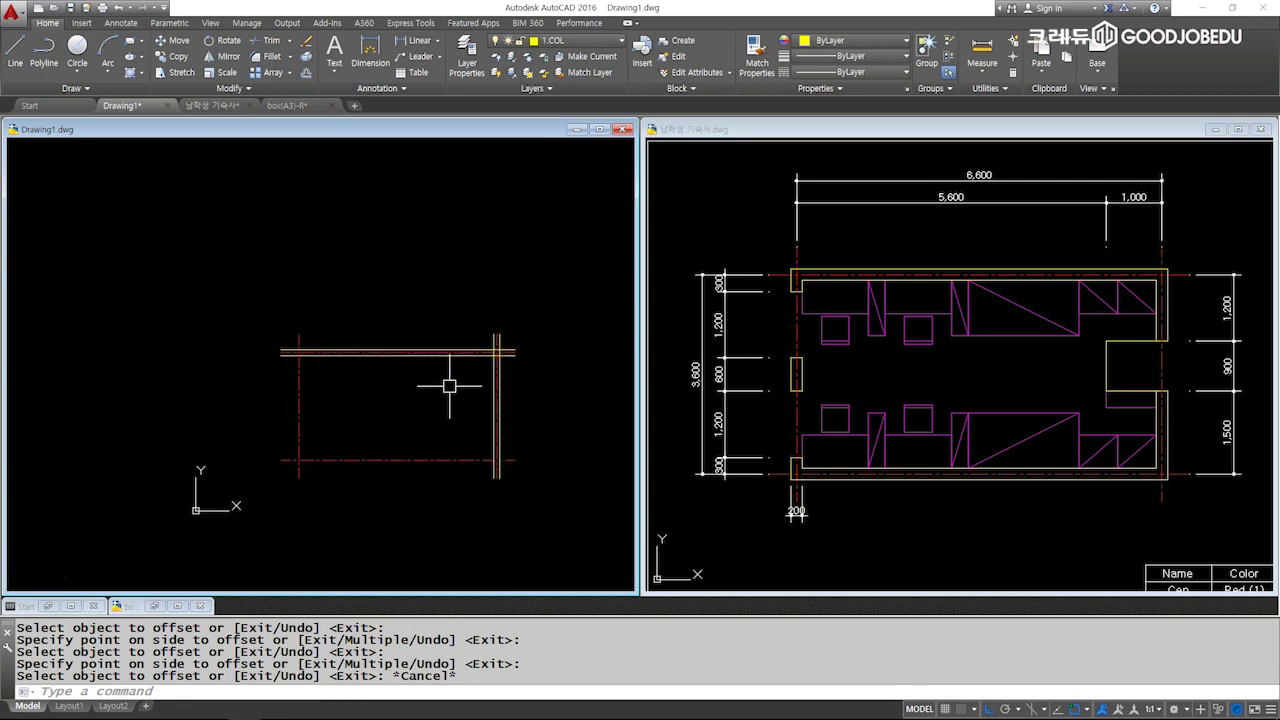
pyautogui.press('Escape')
pyautogui.hotkey('ctrl', 'z')
pyautogui.hotkey('ctrl', 'z')
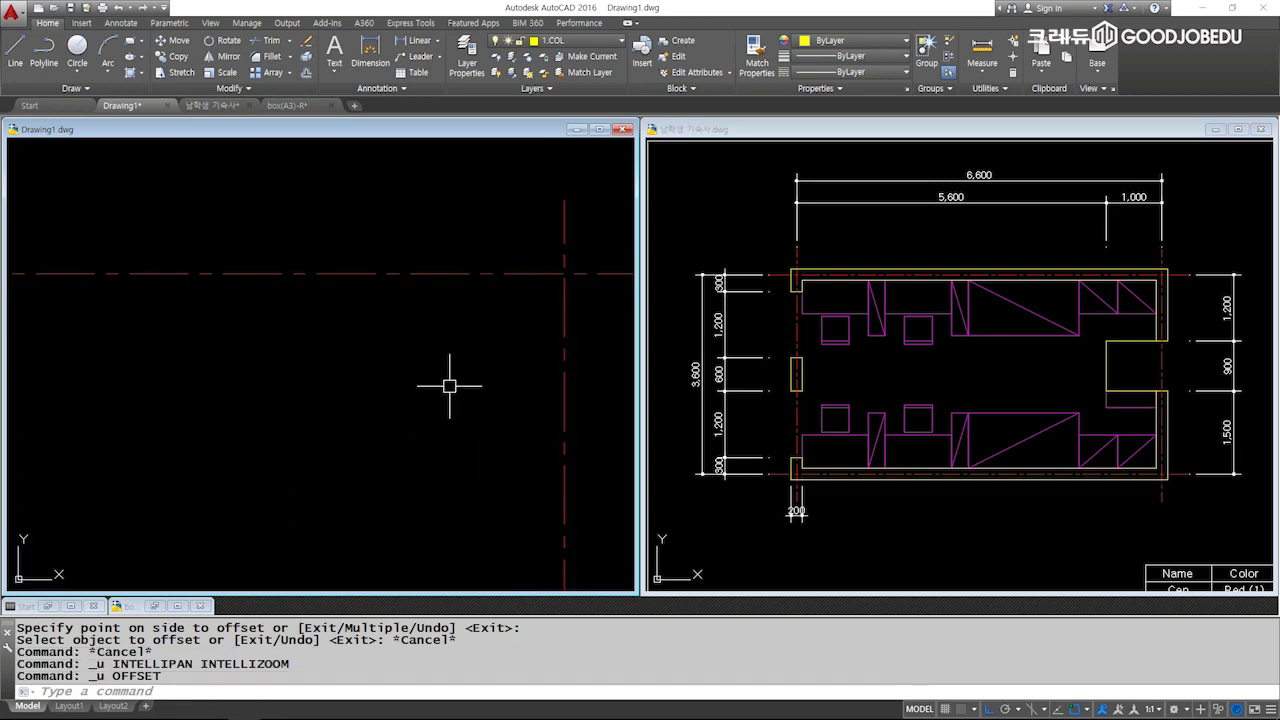
pyautogui.scroll(-3, 449, 385)
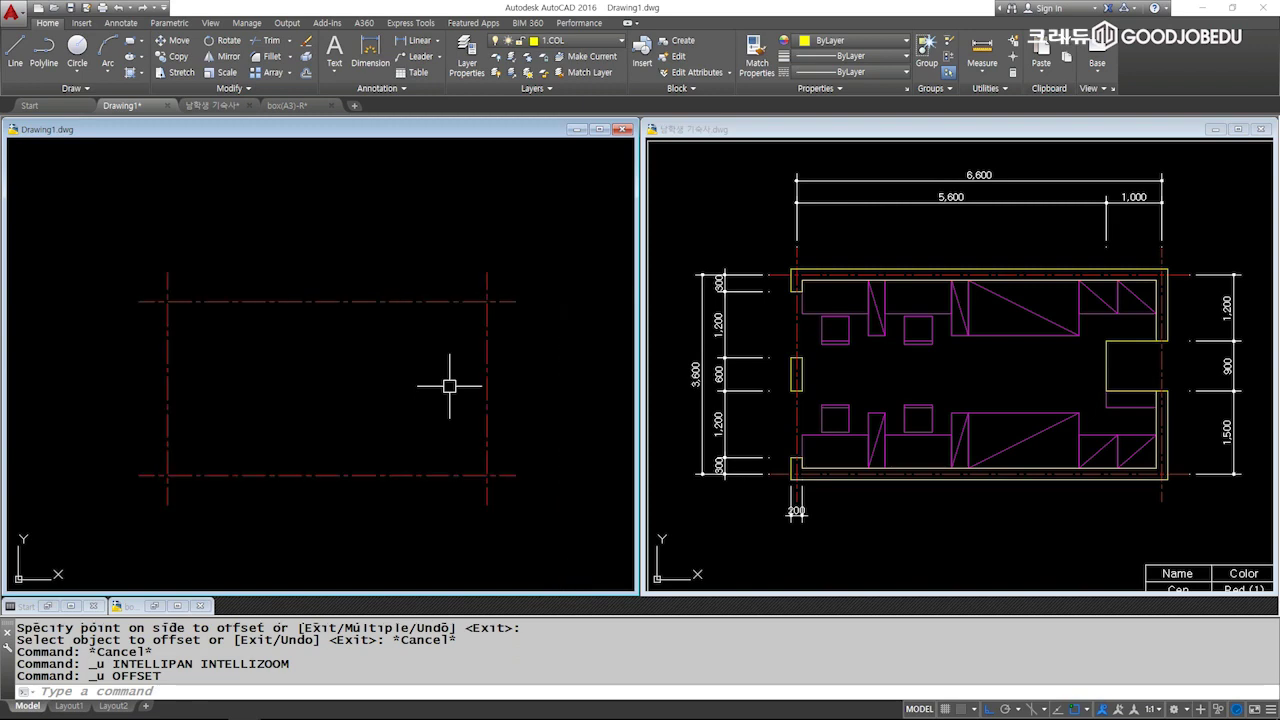
pyautogui.hotkey('ctrl', 'z')
pyautogui.press('Escape')
pyautogui.press('Escape')
pyautogui.press('Escape')
pyautogui.press('Escape')
pyautogui.press('Escape')
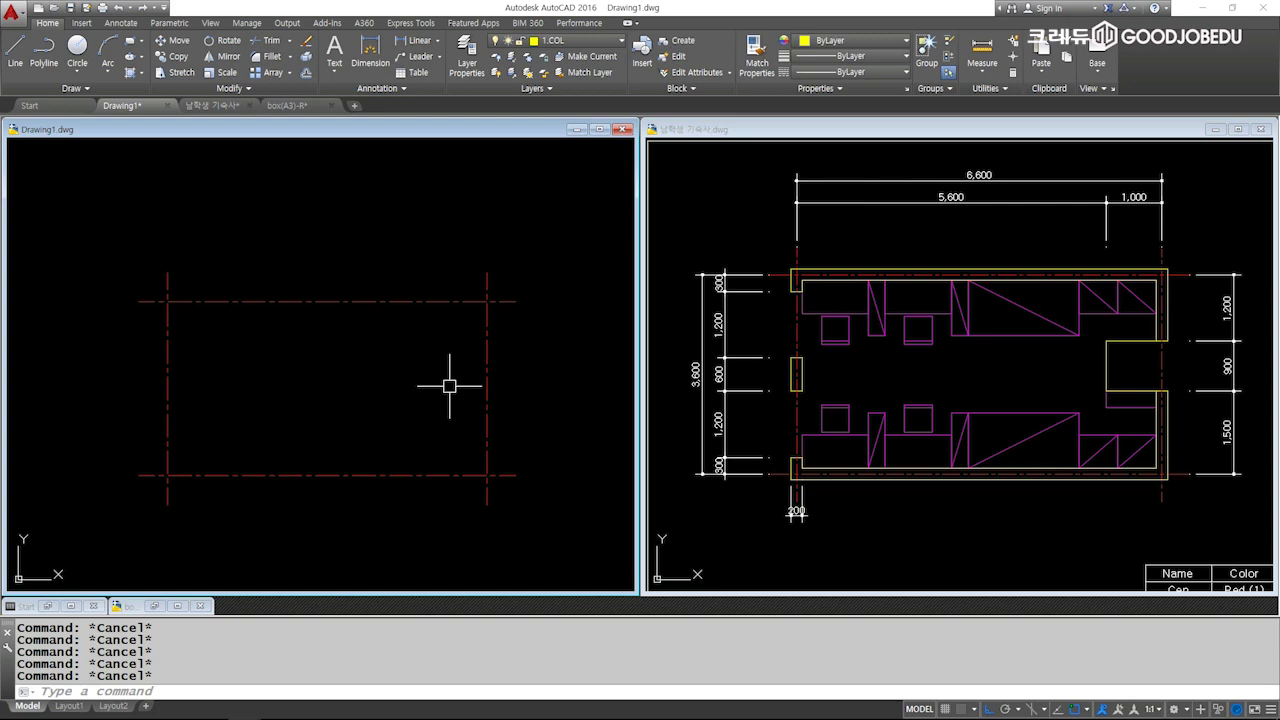
# Draw a rectangle (REC) from the top-left to the bottom-right centerline intersection.
pyautogui.write('REC')
pyautogui.press('Return')
pyautogui.moveTo(387, 376); pyautogui.dragTo(423, 354, button='middle')
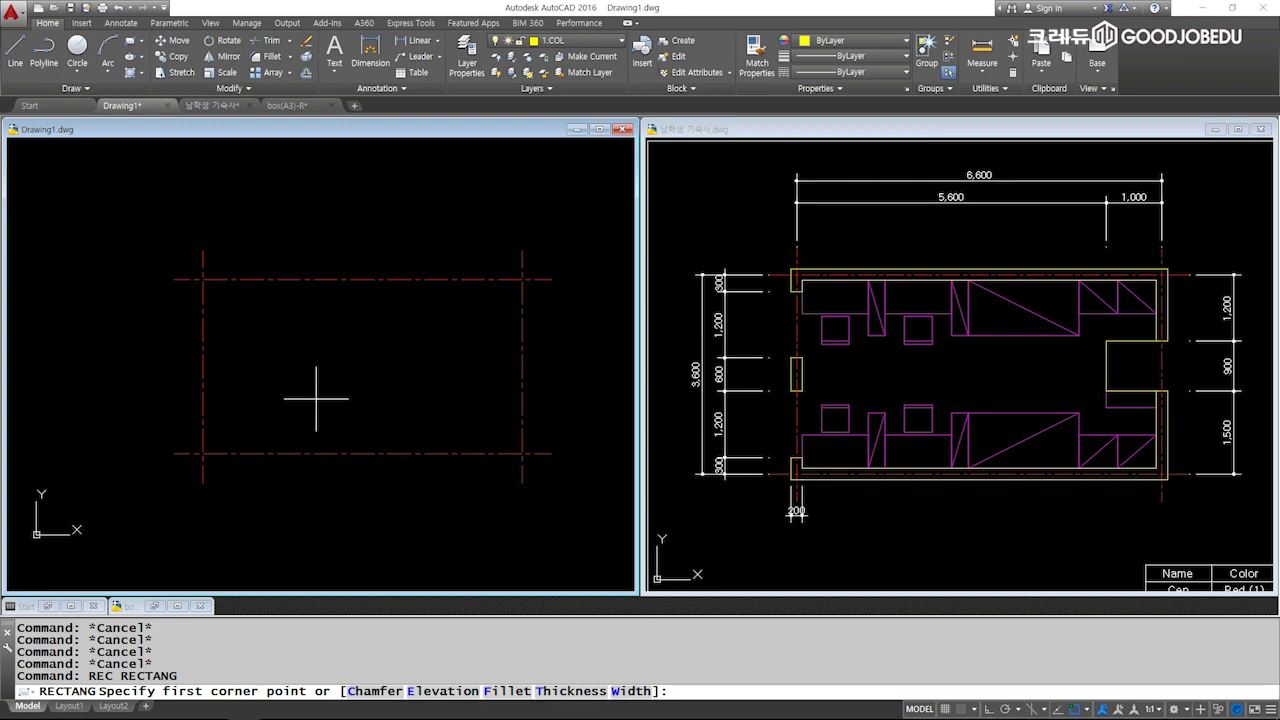
pyautogui.click(205, 279)
pyautogui.click(522, 453)
pyautogui.press('Escape')
pyautogui.press('Escape')
# Offset the rectangle 100 outward and 100 inward to form the wall lines.
pyautogui.write('O')
pyautogui.press('Return')
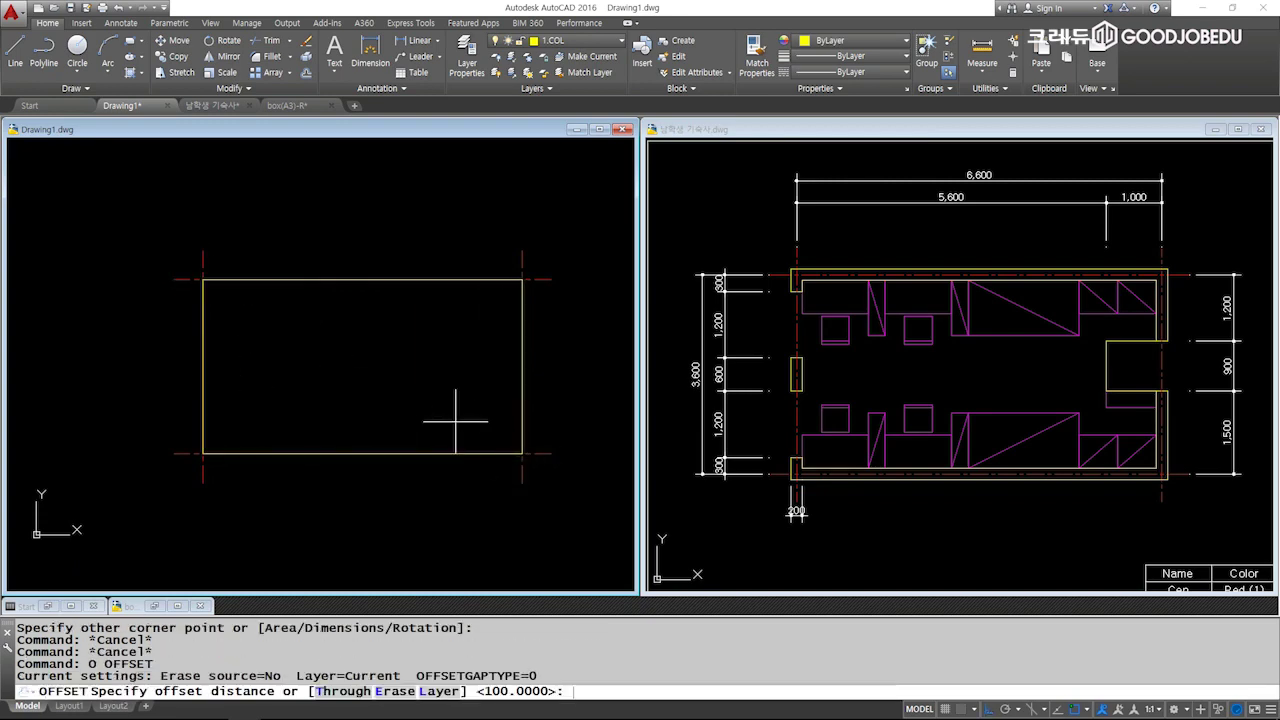
pyautogui.press('Return')
pyautogui.click(527, 344)
pyautogui.click(528, 332)
pyautogui.click(528, 332)
pyautogui.click(538, 332)
pyautogui.press('Escape')
# Erase the original middle rectangle on the centerlines.
pyautogui.scroll(2, 522, 325)
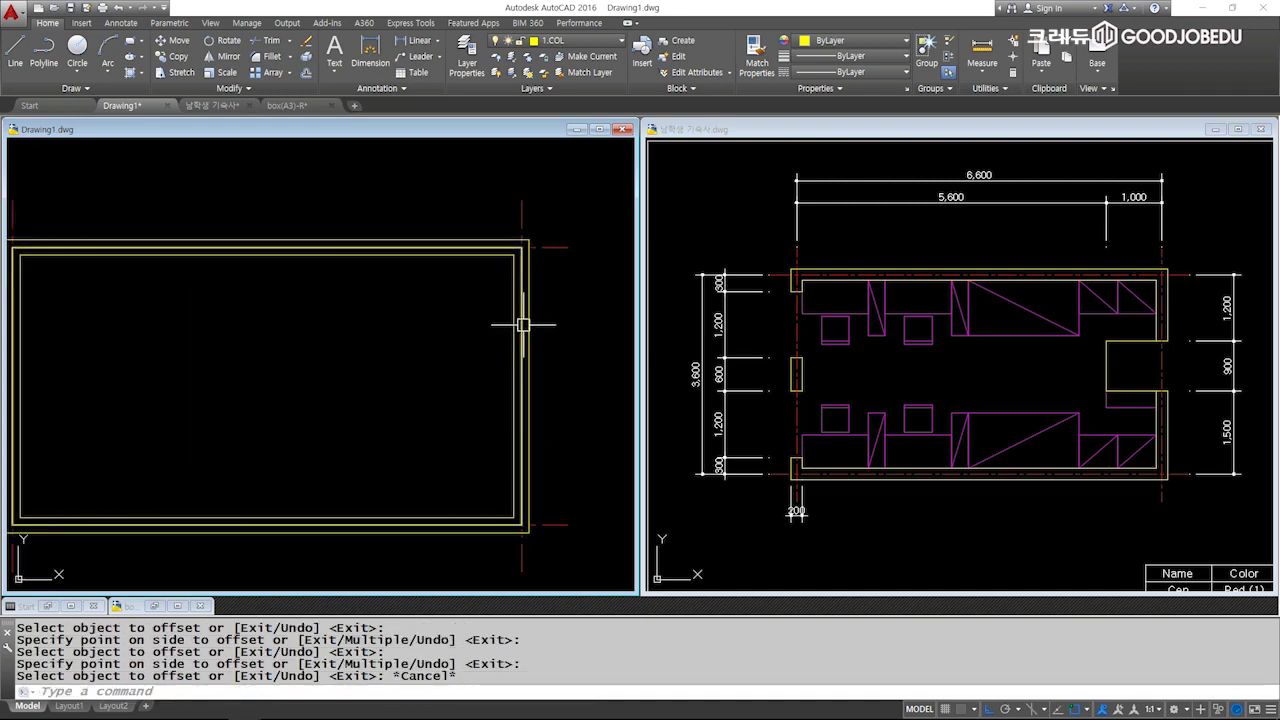
pyautogui.click(518, 322)
pyautogui.write('E')
pyautogui.press('Return')
pyautogui.scroll(-3, 457, 350)
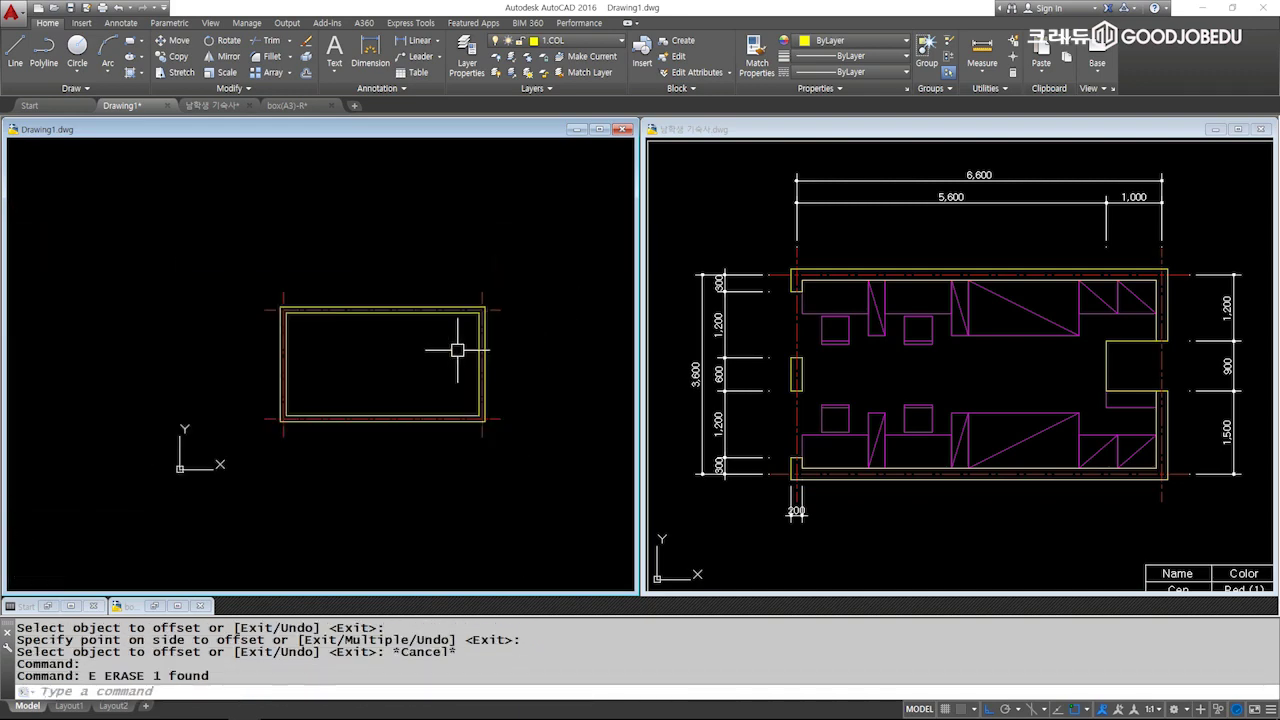
pyautogui.scroll(1, 440, 355)
pyautogui.scroll(1, 440, 350)
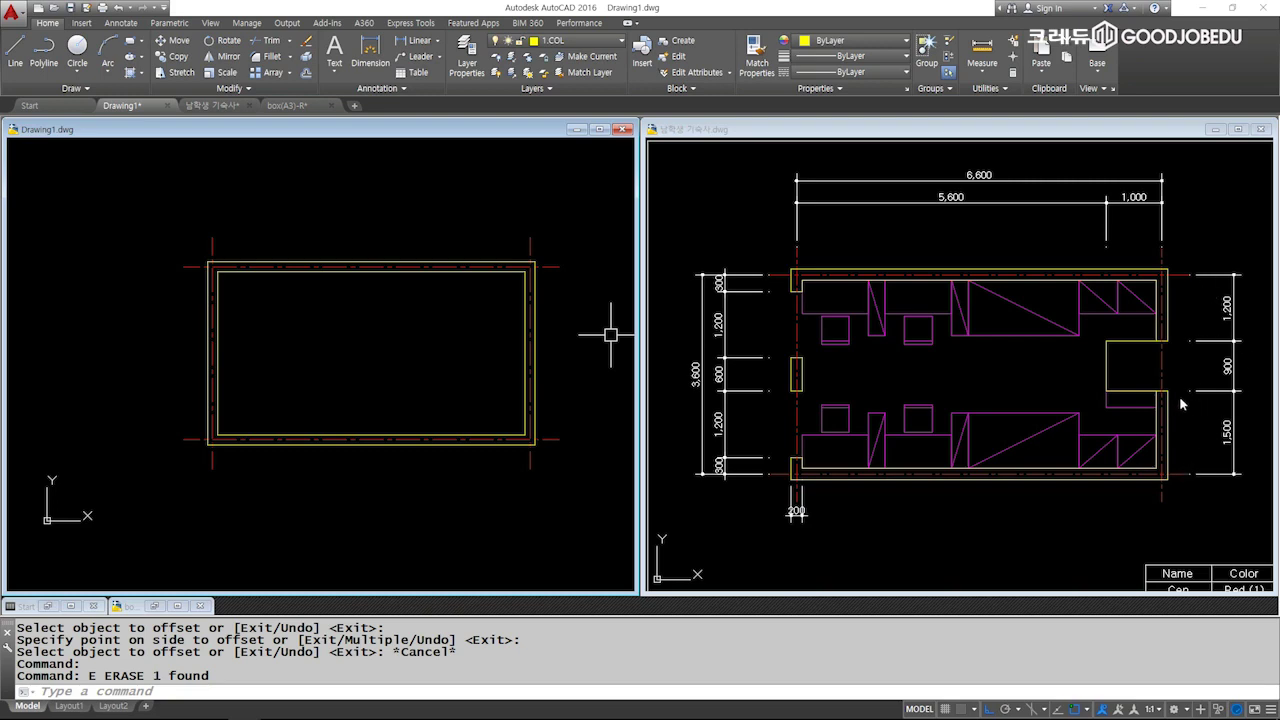
# Offset the top centerline down 1200, then offset that new line down another 1500.
pyautogui.click(577, 320)
pyautogui.press('Escape')
pyautogui.press('Escape')
pyautogui.write('o')
pyautogui.press('Return')
pyautogui.write('120')
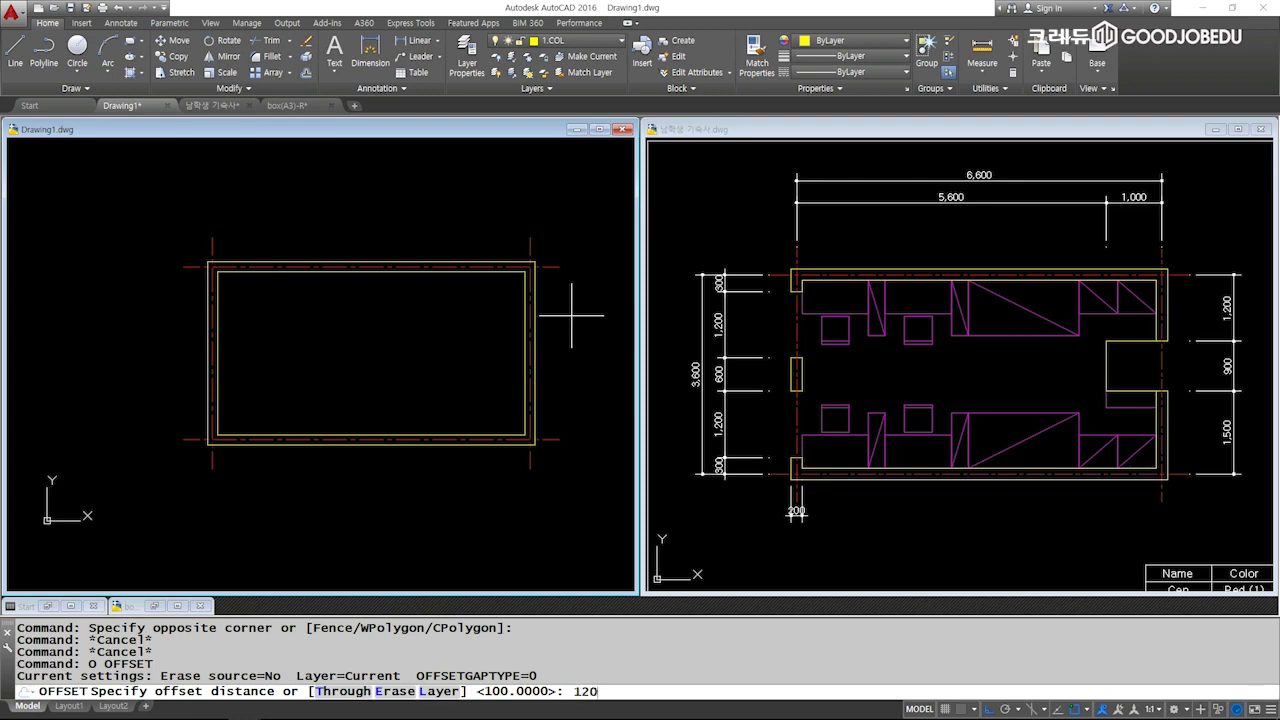
pyautogui.write('0')
pyautogui.press('Return')
pyautogui.click(555, 268)
pyautogui.click(580, 340)
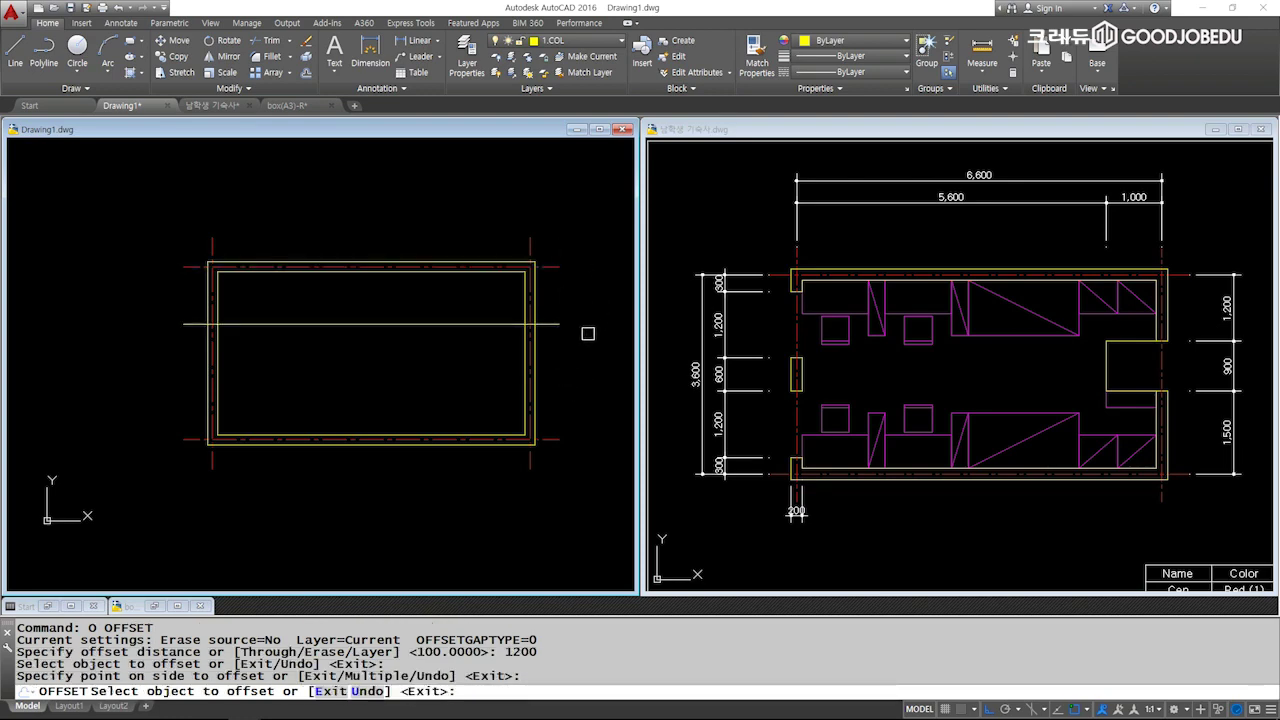
pyautogui.press('Escape')
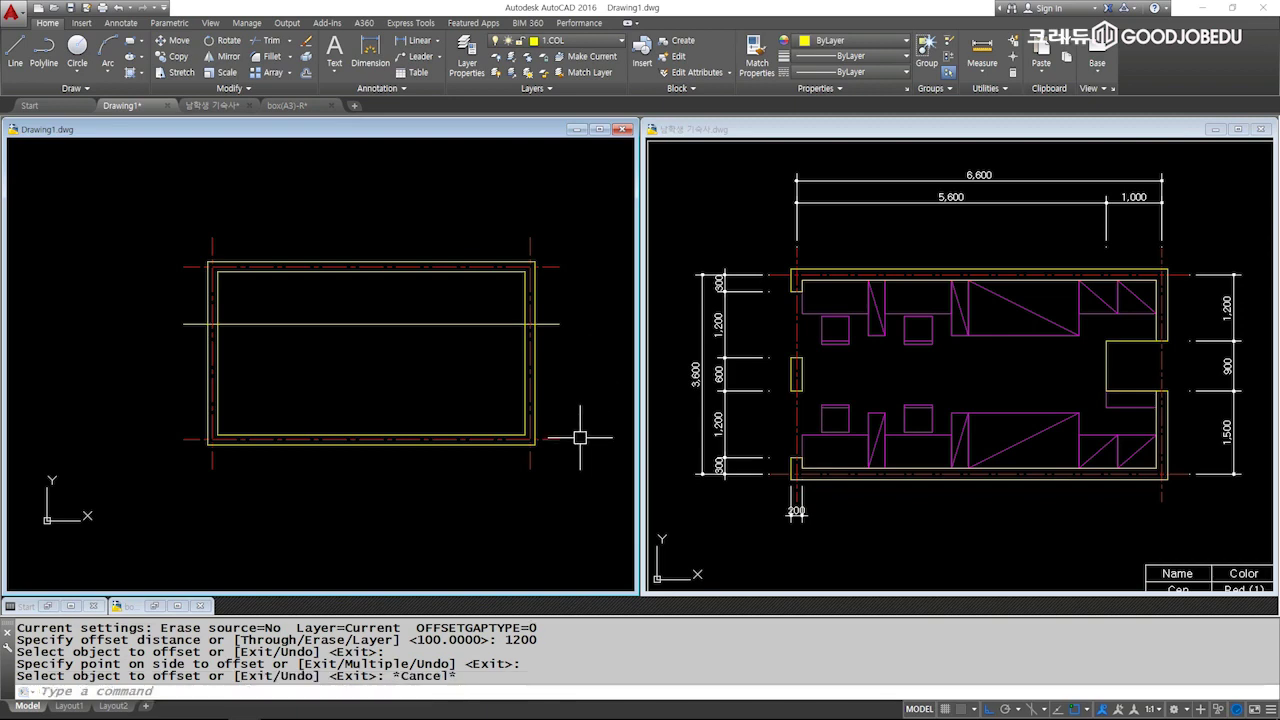
pyautogui.press('space')
pyautogui.write('1500')
pyautogui.press('Return')
pyautogui.click(556, 445)
pyautogui.click(552, 323)
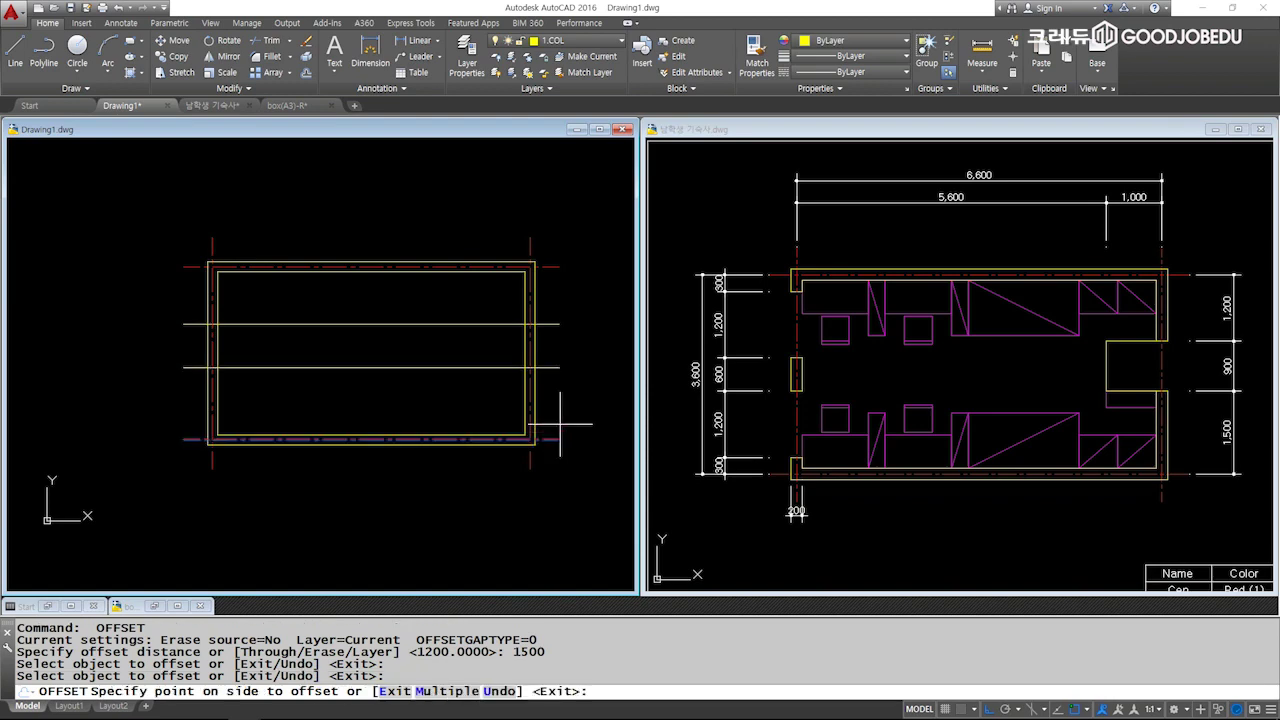
pyautogui.click(569, 397)
pyautogui.press('Escape')
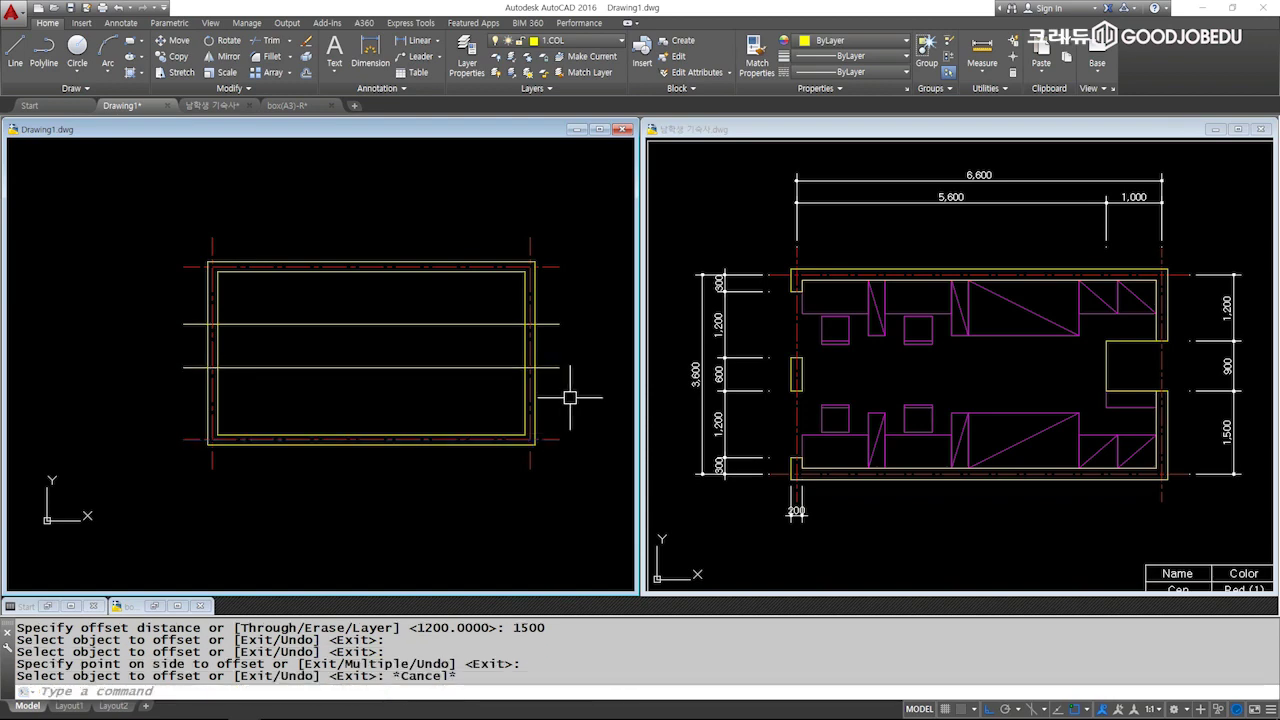
# Window-select the whole plan and start a copy, then cancel it.
pyautogui.click(574, 467)
pyautogui.click(177, 234)
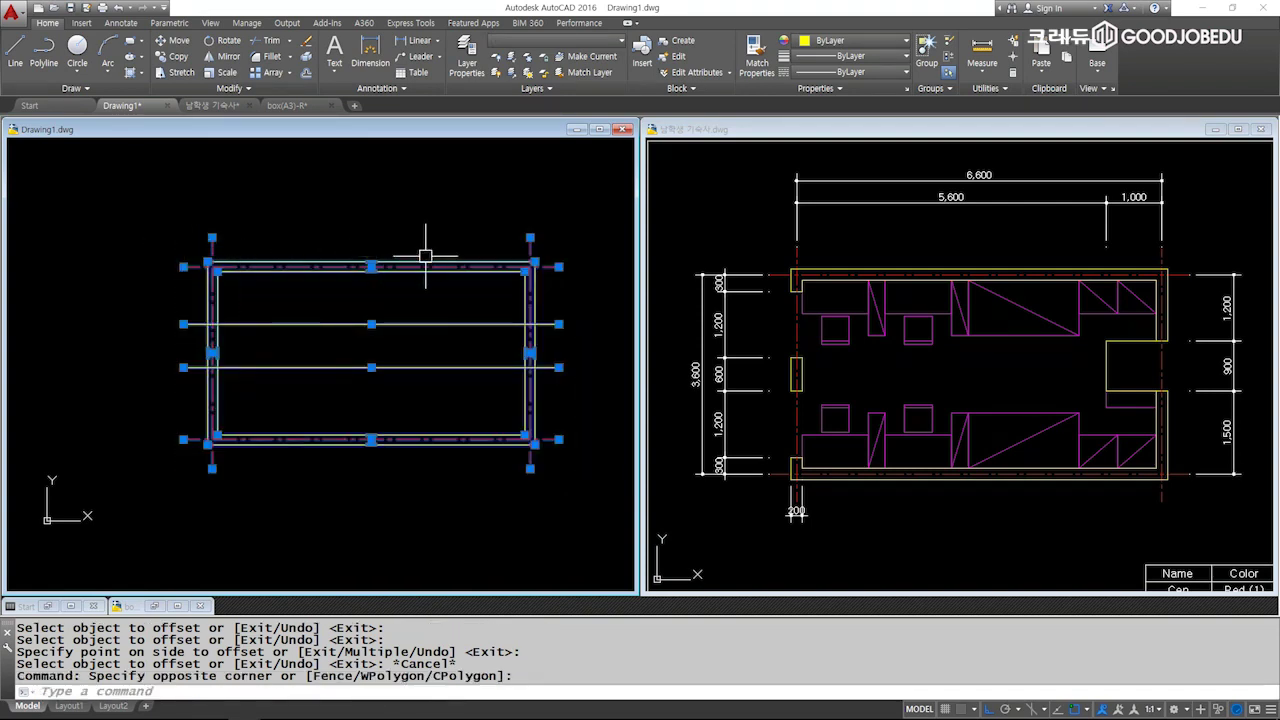
pyautogui.write('co')
pyautogui.press('Return')
pyautogui.click(371, 268)
pyautogui.moveTo(449, 294)
pyautogui.mouseDown(button='middle')
pyautogui.moveTo(183, 330)
pyautogui.moveTo(358, 254)
pyautogui.mouseUp(button='middle')
pyautogui.click(386, 343)
pyautogui.press('Escape')
pyautogui.press('Escape')
# Erase the two new horizontal offset lines.
pyautogui.click(395, 370)
pyautogui.click(275, 271)
pyautogui.write('e')
pyautogui.press('Return')
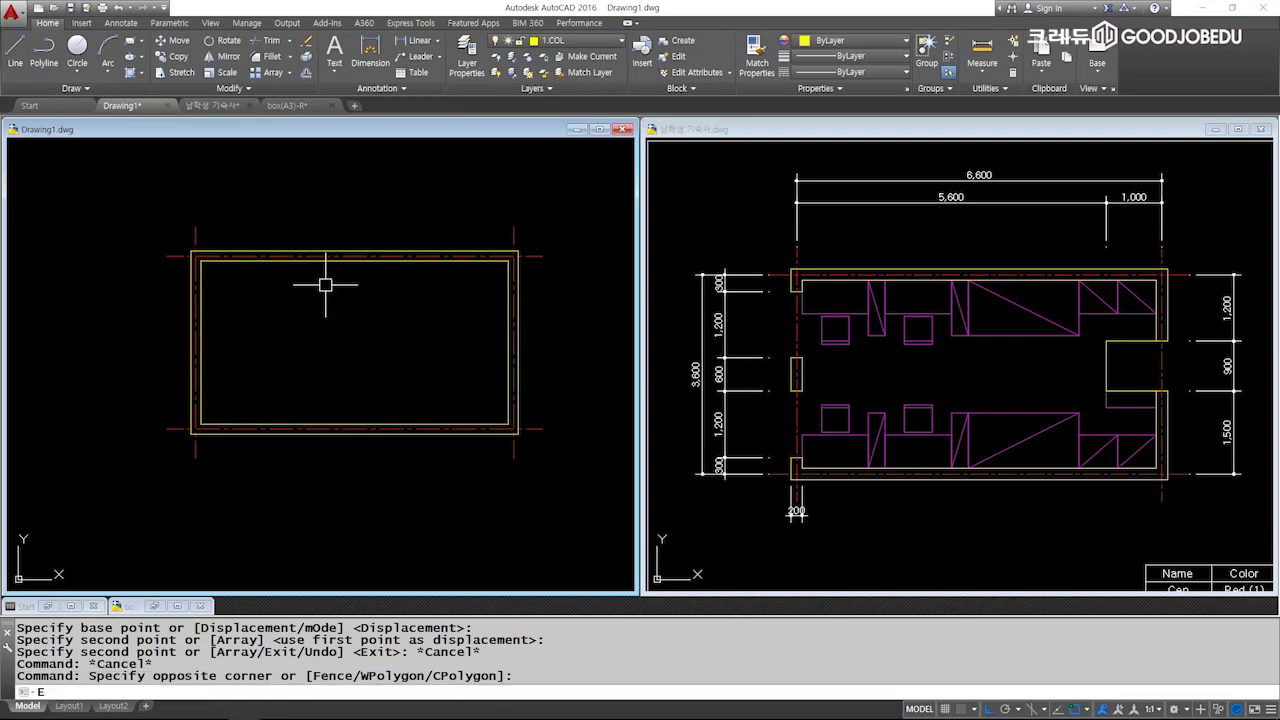
# Erase both yellow wall outline rectangles.
pyautogui.click(508, 271)
pyautogui.click(517, 280)
pyautogui.write('e')
pyautogui.press('Return')
pyautogui.press('Escape')
pyautogui.press('Escape')
# Trim the left, right and bottom centerline overhangs with crossing windows.
pyautogui.write('tr')
pyautogui.press('Return')
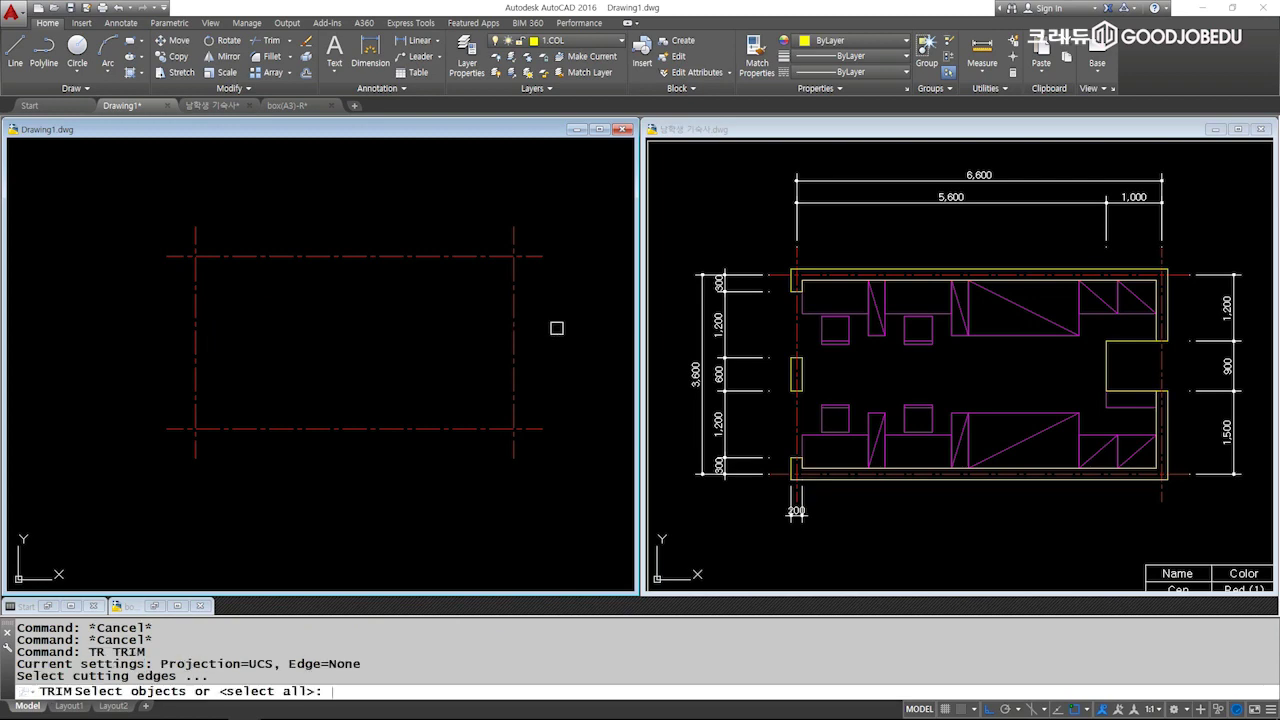
pyautogui.press('Return')
pyautogui.click(560, 458)
pyautogui.click(172, 242)
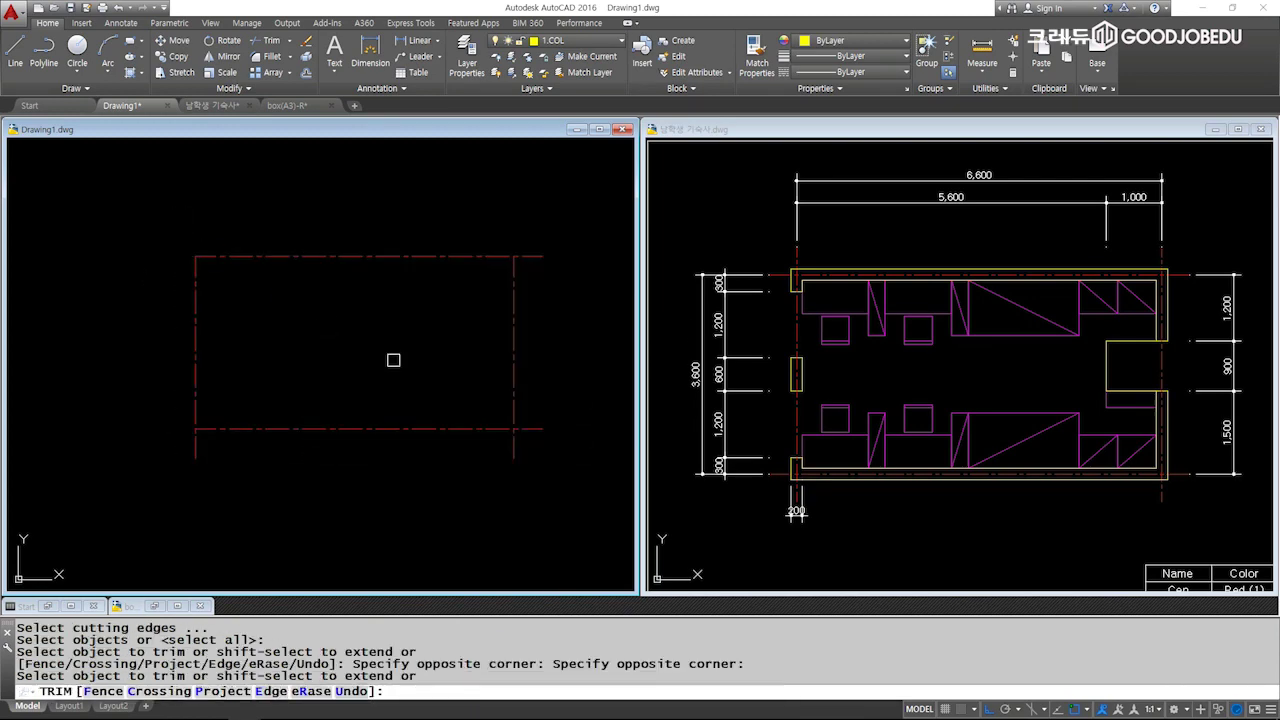
pyautogui.click(553, 462)
pyautogui.click(502, 238)
pyautogui.click(562, 468)
pyautogui.click(150, 440)
pyautogui.press('Escape')
pyautogui.press('Escape')
pyautogui.press('Escape')
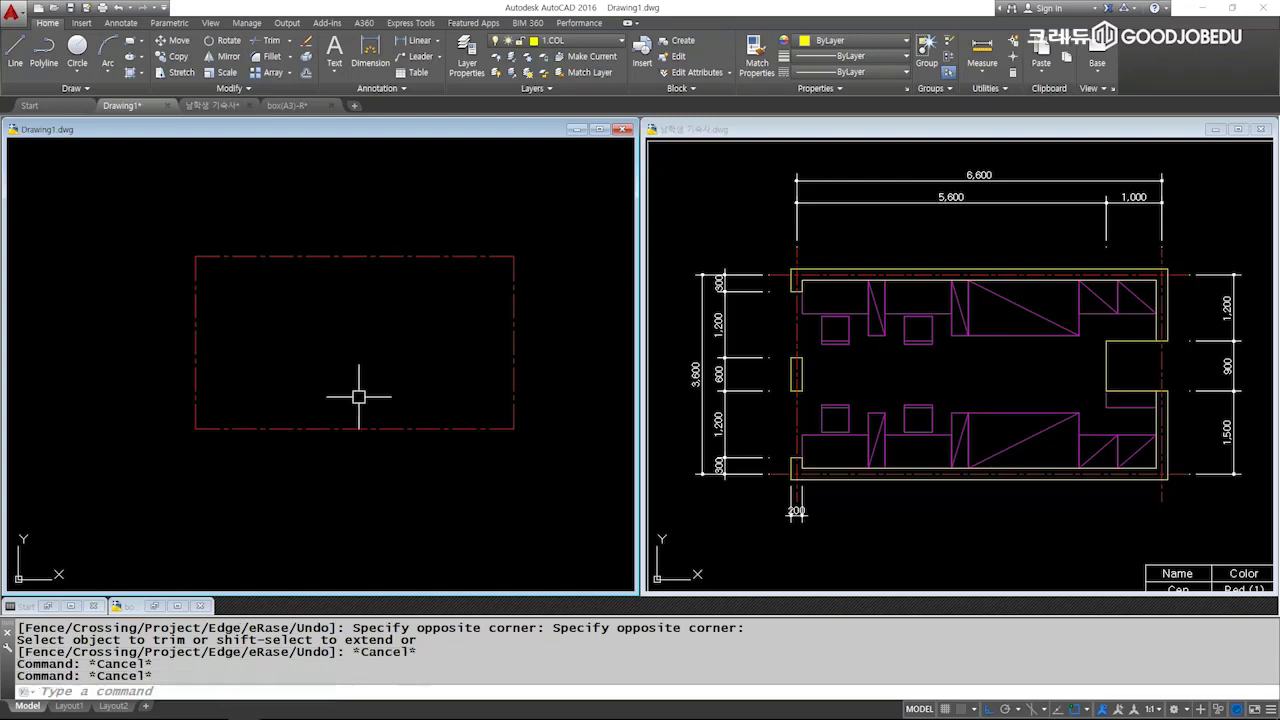
pyautogui.press('Escape')
pyautogui.press('Escape')
pyautogui.write('REC')
pyautogui.press('Return')
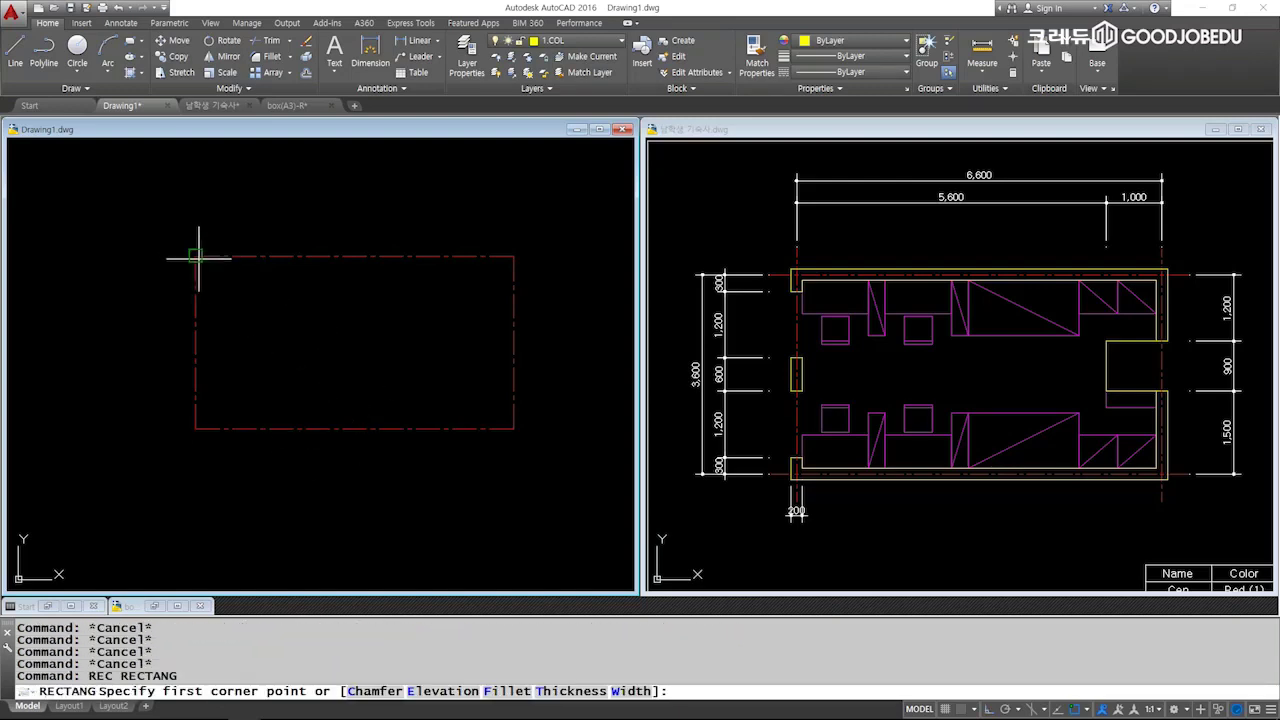
# Draw the centerline rectangle and offset it 100 outward and inward as wall lines.
pyautogui.click(196, 257)
pyautogui.click(513, 429)
pyautogui.press('Escape')
pyautogui.press('Escape')
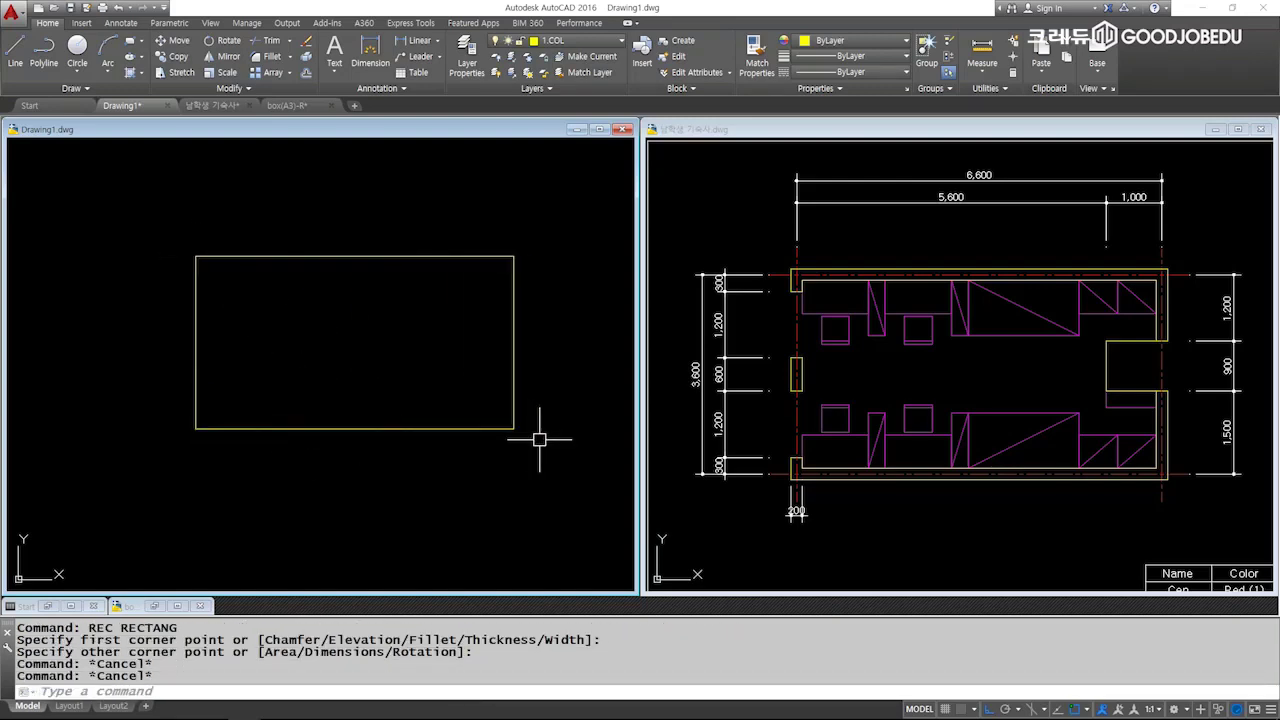
pyautogui.write('O')
pyautogui.press('Return')
pyautogui.write('0')
pyautogui.press('Return')
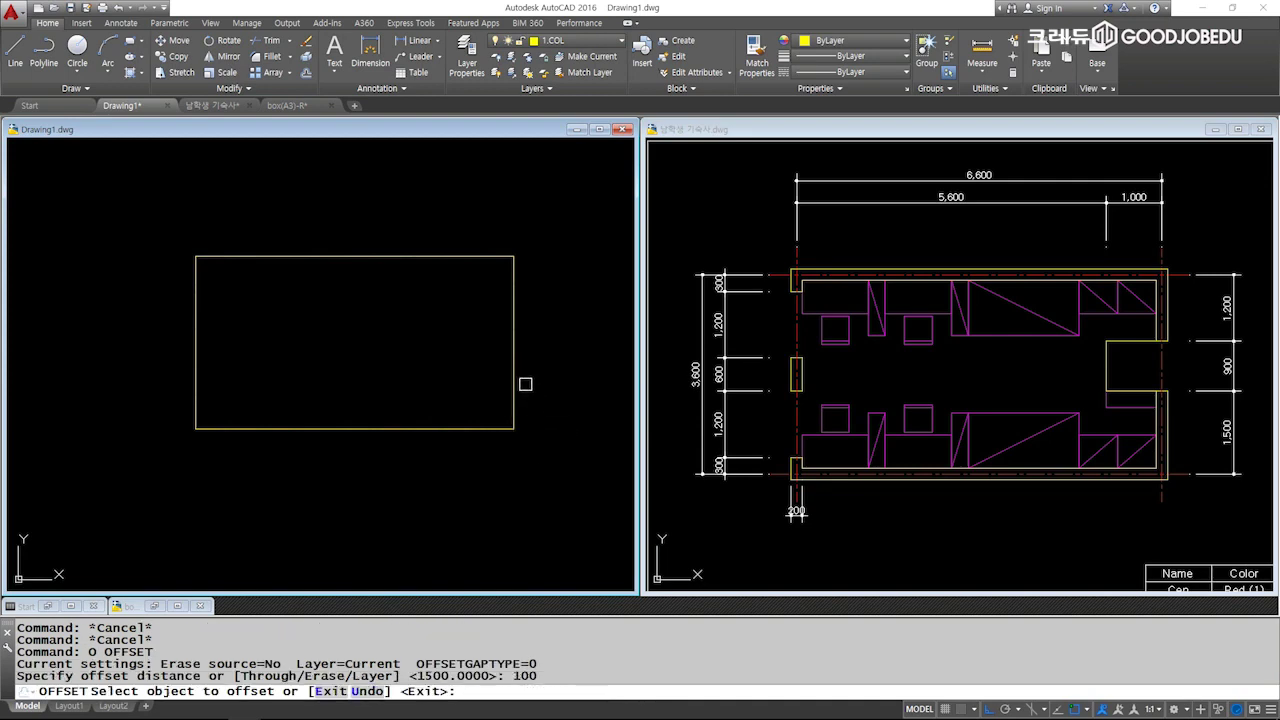
pyautogui.click(515, 380)
pyautogui.click(571, 349)
pyautogui.scroll(5, 525, 372)
pyautogui.click(483, 354)
pyautogui.click(460, 362)
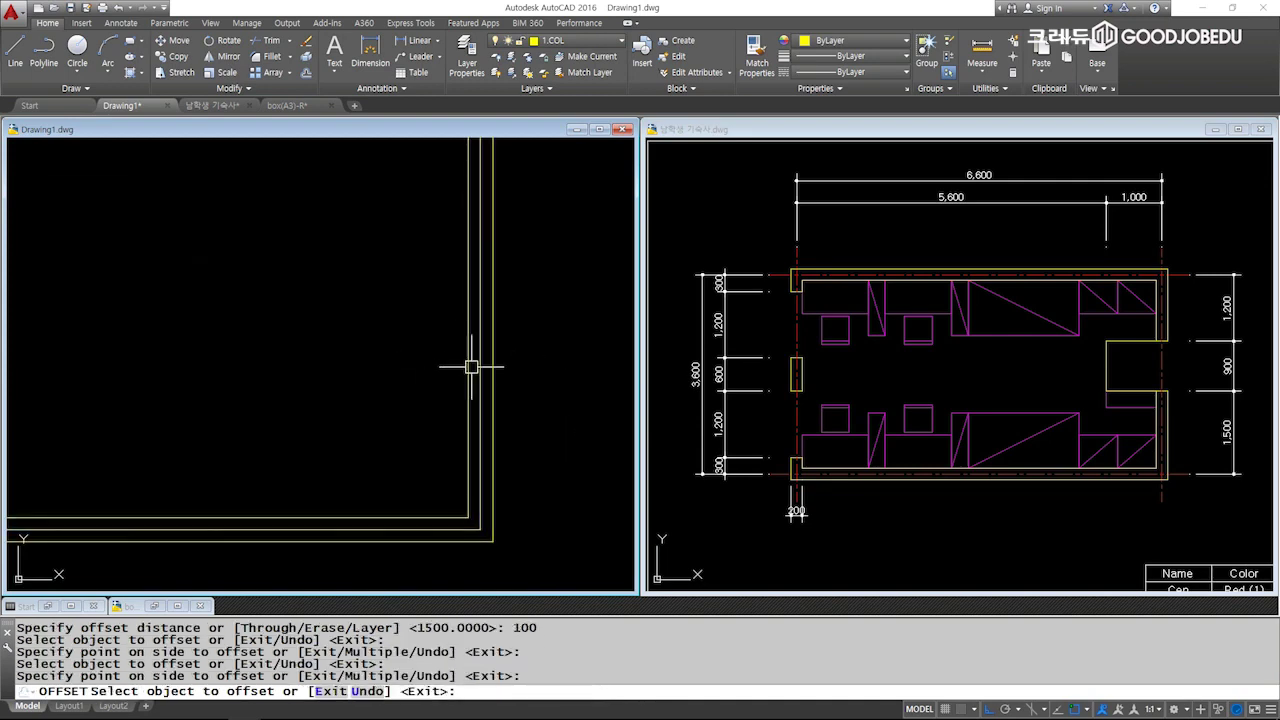
pyautogui.press('Escape')
# Erase a stray line and bring the rectangle's right corner into view.
pyautogui.click(500, 366)
pyautogui.press('e')
pyautogui.press('Return')
pyautogui.scroll(-5, 481, 408)
pyautogui.scroll(3, 481, 408)
pyautogui.moveTo(491, 391); pyautogui.dragTo(491, 420, button='middle')
pyautogui.moveTo(157, 451); pyautogui.dragTo(395, 395, button='middle')
pyautogui.scroll(-2, 370, 390)
pyautogui.scroll(3, 334, 349)
pyautogui.moveTo(334, 349); pyautogui.dragTo(449, 386, button='middle')
pyautogui.scroll(1, 427, 368)
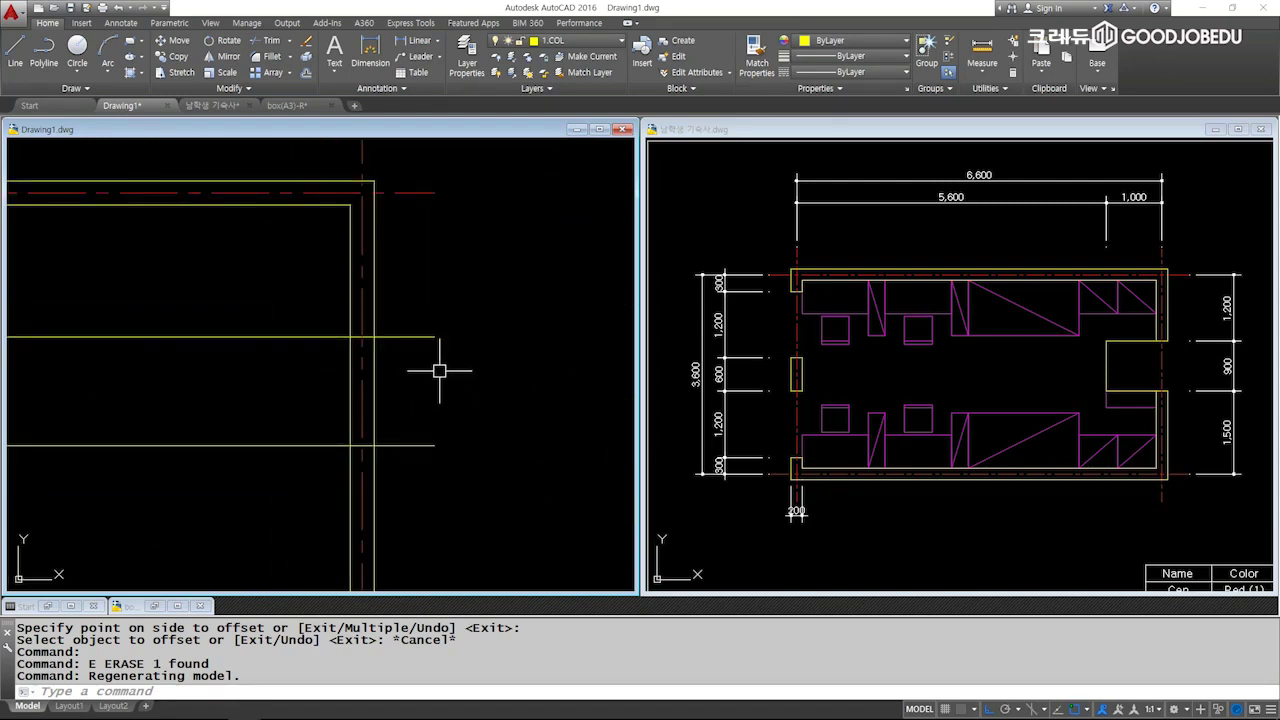
# Explode both wall rectangles into separate lines.
pyautogui.click(351, 304)
pyautogui.click(373, 286)
pyautogui.write('x')
pyautogui.press('Return')
pyautogui.press('Escape')
pyautogui.press('Escape')
pyautogui.press('Escape')
# Trim the horizontal wall segments and the right wall segment for the opening.
pyautogui.write('tr')
pyautogui.press('Return')
pyautogui.press('Return')
pyautogui.moveTo(427, 455); pyautogui.dragTo(414, 290)
pyautogui.moveTo(266, 503); pyautogui.dragTo(248, 313)
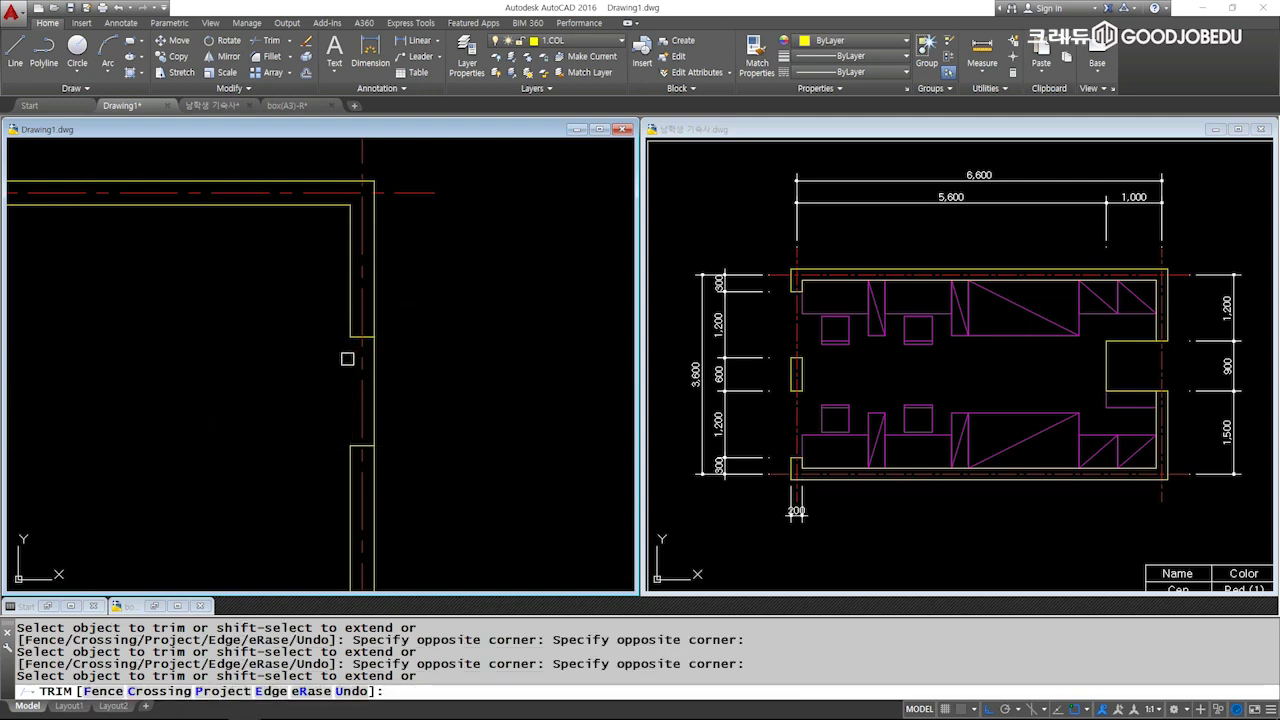
pyautogui.click(374, 362)
pyautogui.press('Escape')
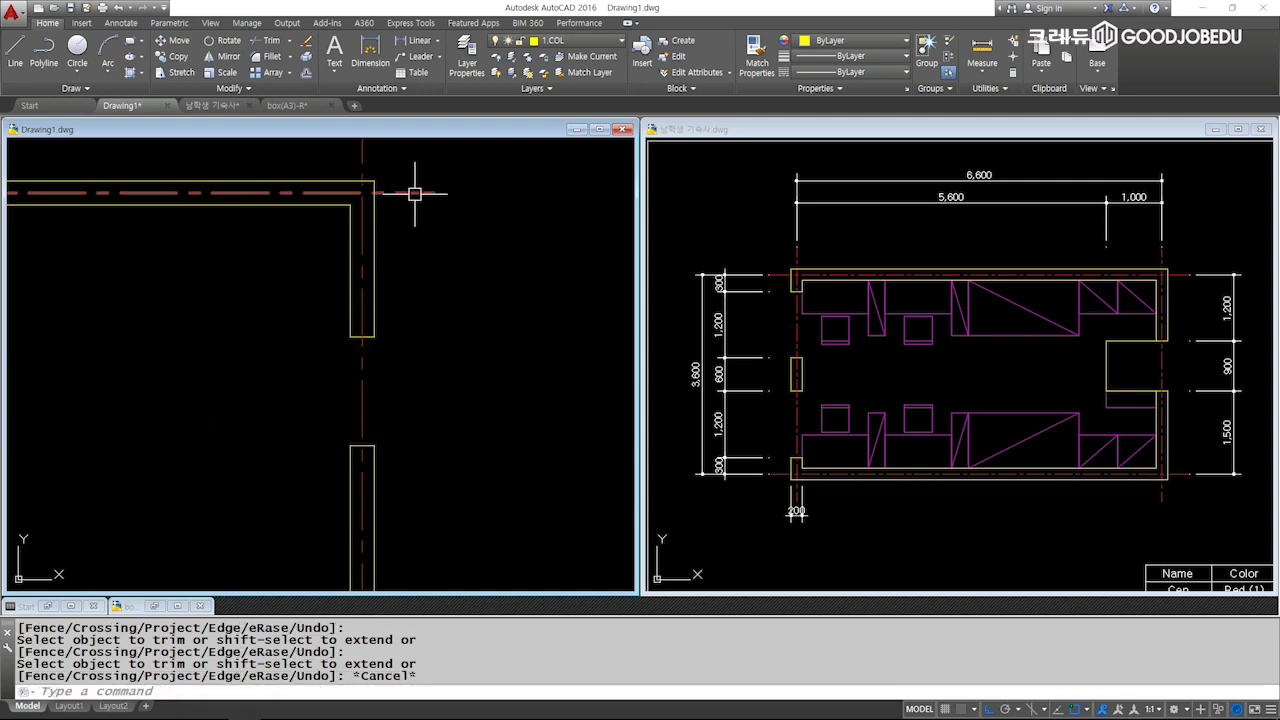
# Undo the last trim on the wall lines.
pyautogui.click(425, 190)
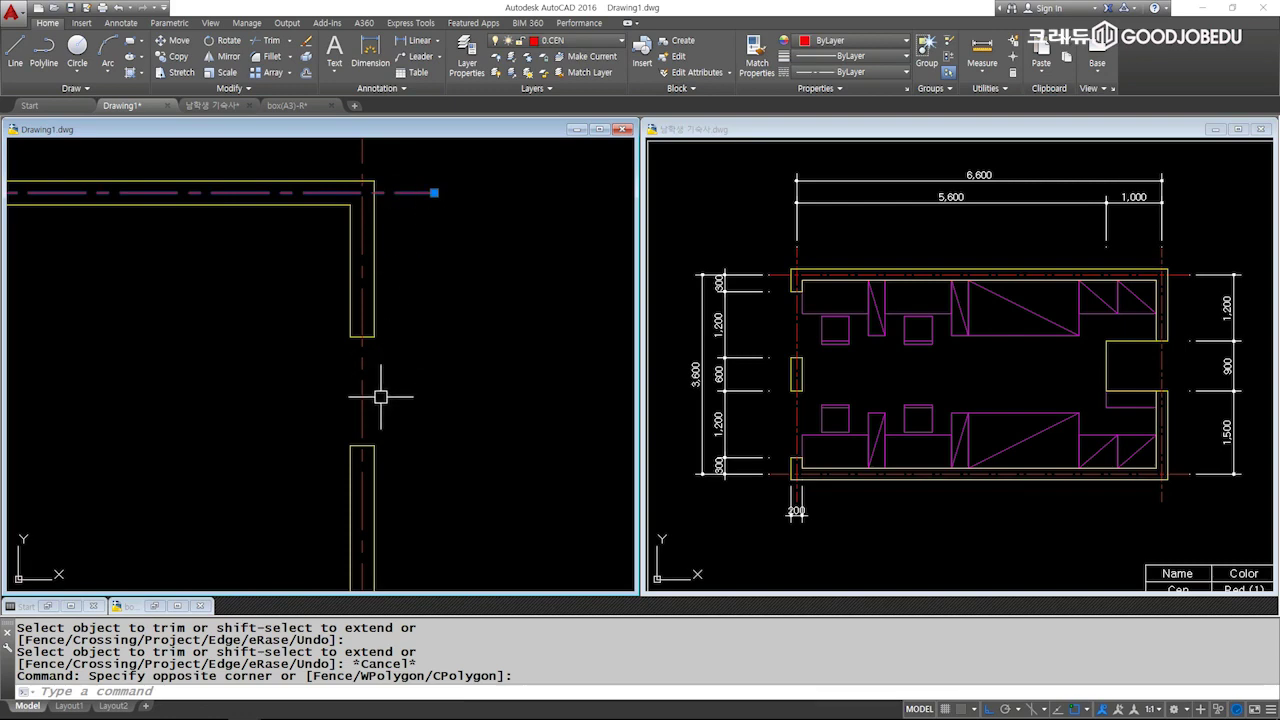
pyautogui.press('Escape')
pyautogui.hotkey('ctrl', 'z')
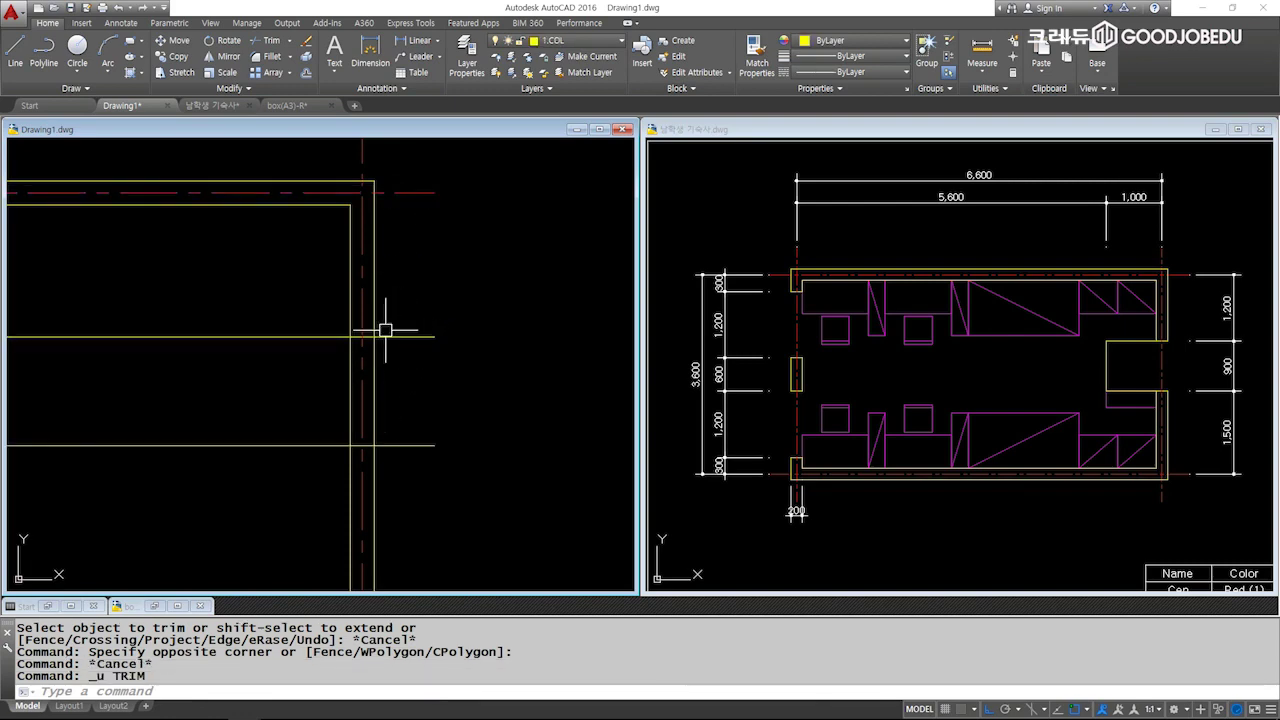
pyautogui.press('Escape')
pyautogui.press('Escape')
# Trim the wall lines and stubs between the guides to open the right wall.
pyautogui.press('Return')
pyautogui.moveTo(386, 480); pyautogui.dragTo(337, 337)
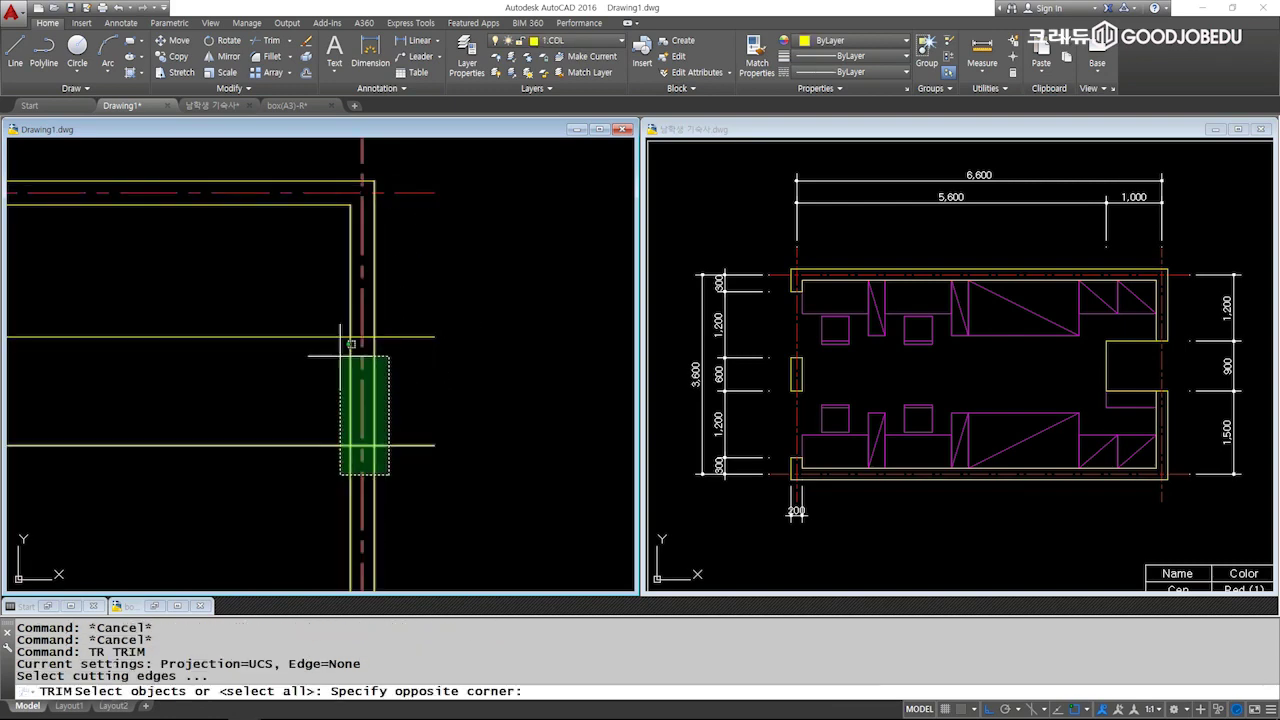
pyautogui.press('Return')
pyautogui.moveTo(340, 470); pyautogui.dragTo(200, 300)
pyautogui.moveTo(455, 470); pyautogui.dragTo(428, 314)
pyautogui.click(428, 314)
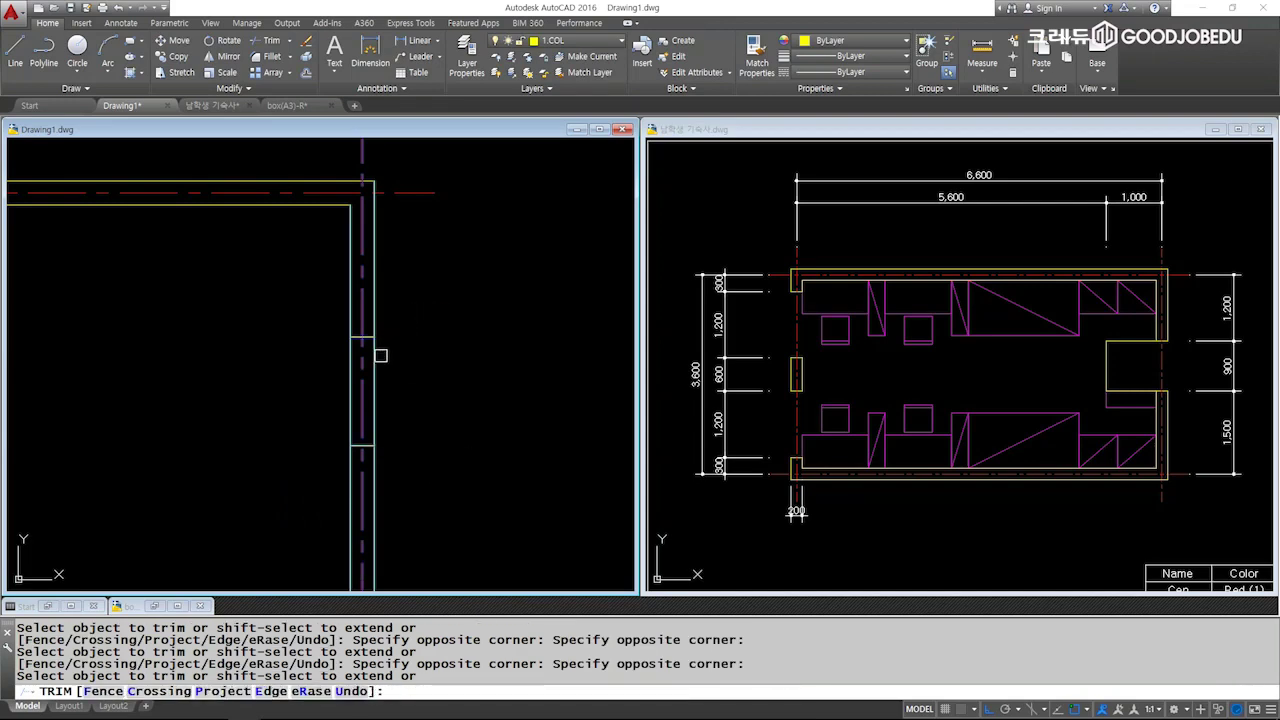
pyautogui.click(374, 356)
pyautogui.click(350, 400)
pyautogui.press('Escape')
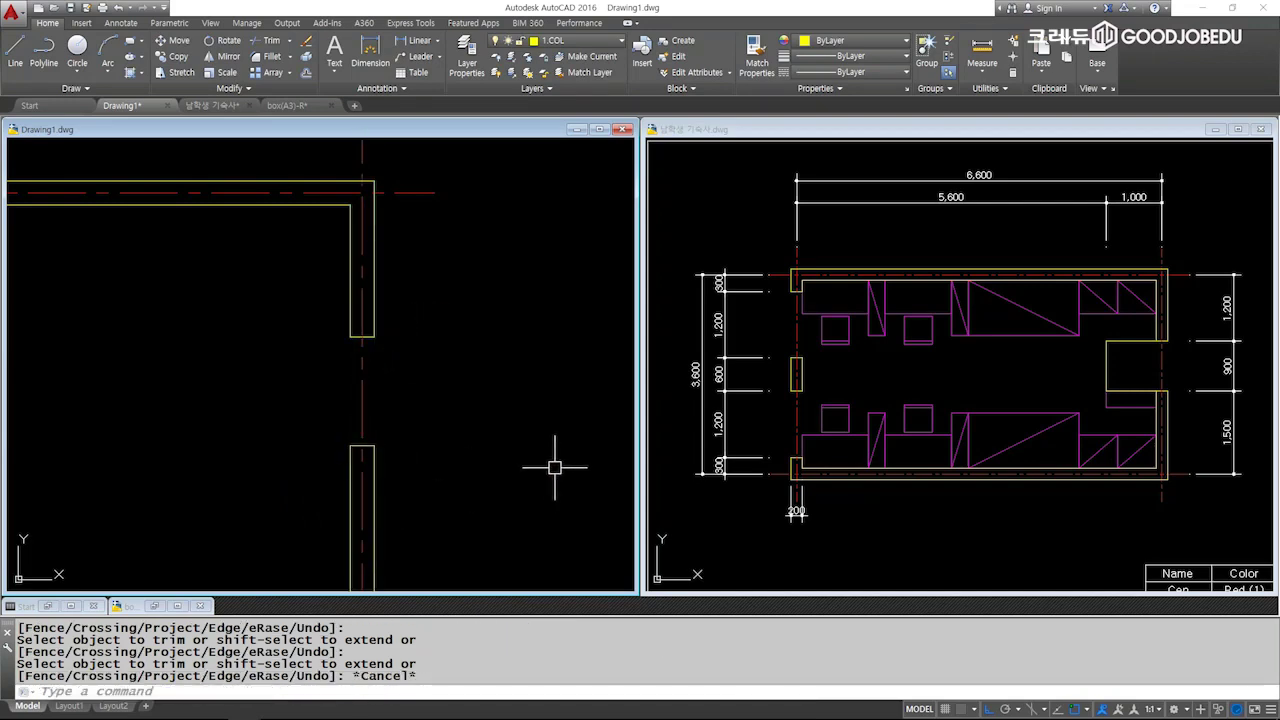
pyautogui.scroll(-5, 280, 377)
pyautogui.scroll(2, 428, 384)
pyautogui.scroll(4, 428, 384)
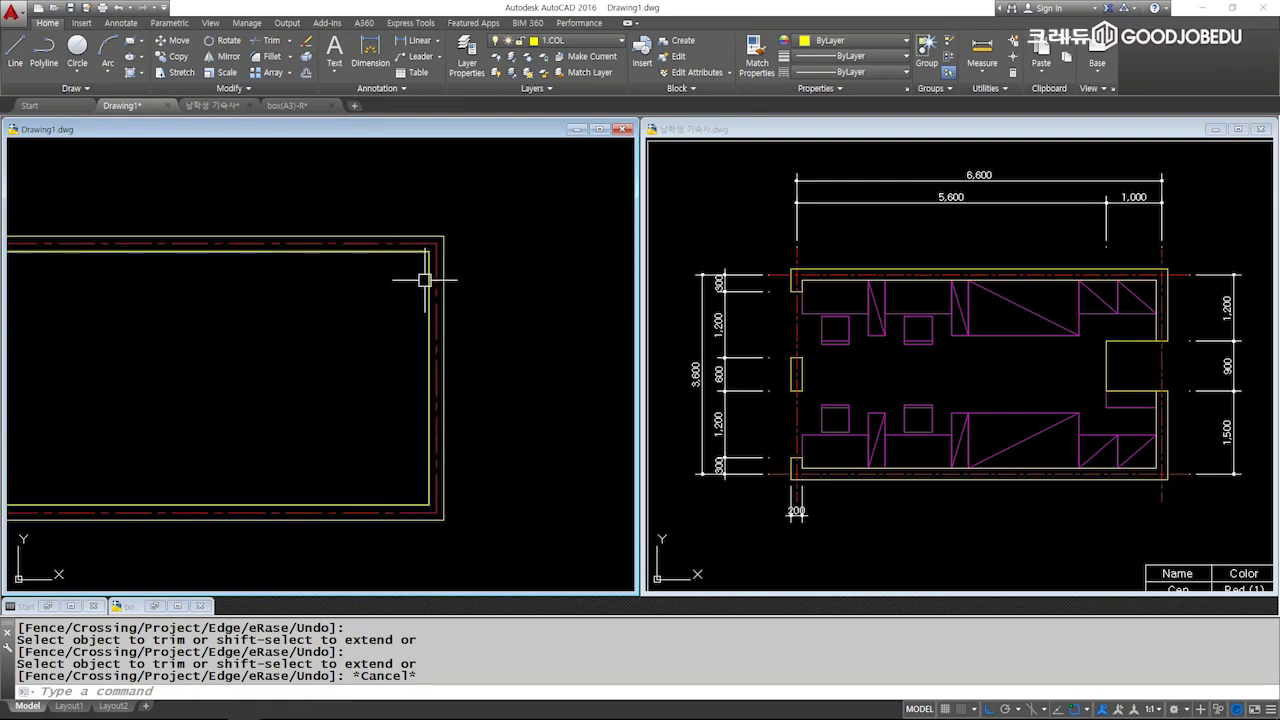
# Explode the inner and outer wall rectangles into separate lines with X.
pyautogui.click(429, 280)
pyautogui.click(444, 280)
pyautogui.moveTo(449, 291); pyautogui.dragTo(443, 271, button='middle')
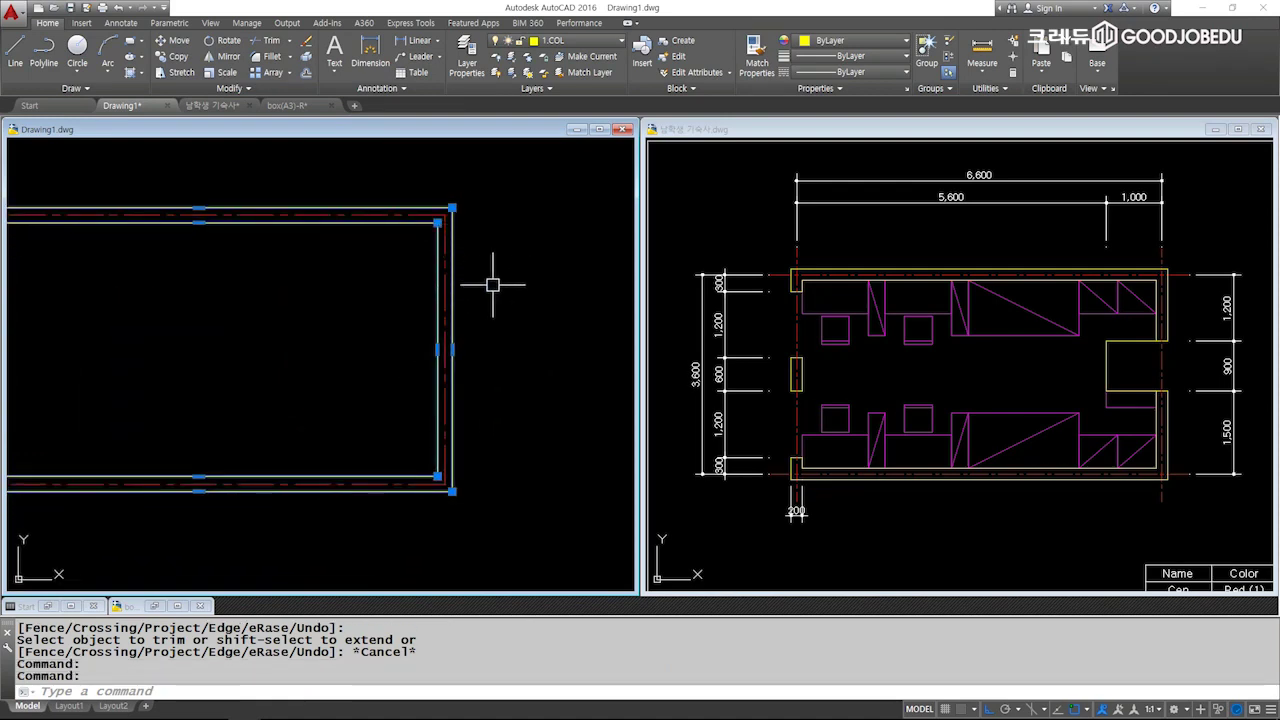
pyautogui.write('x')
pyautogui.press('Return')
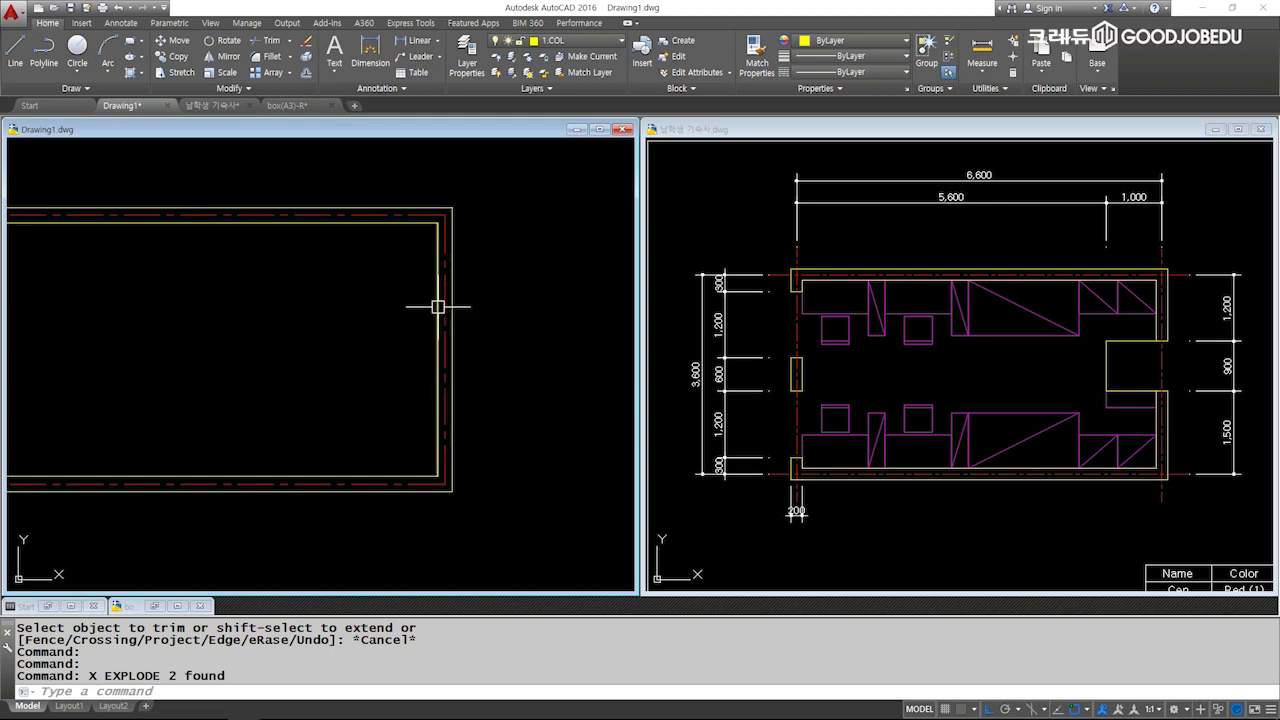
pyautogui.click(437, 306)
pyautogui.click(452, 310)
pyautogui.press('Escape')
pyautogui.press('Escape')
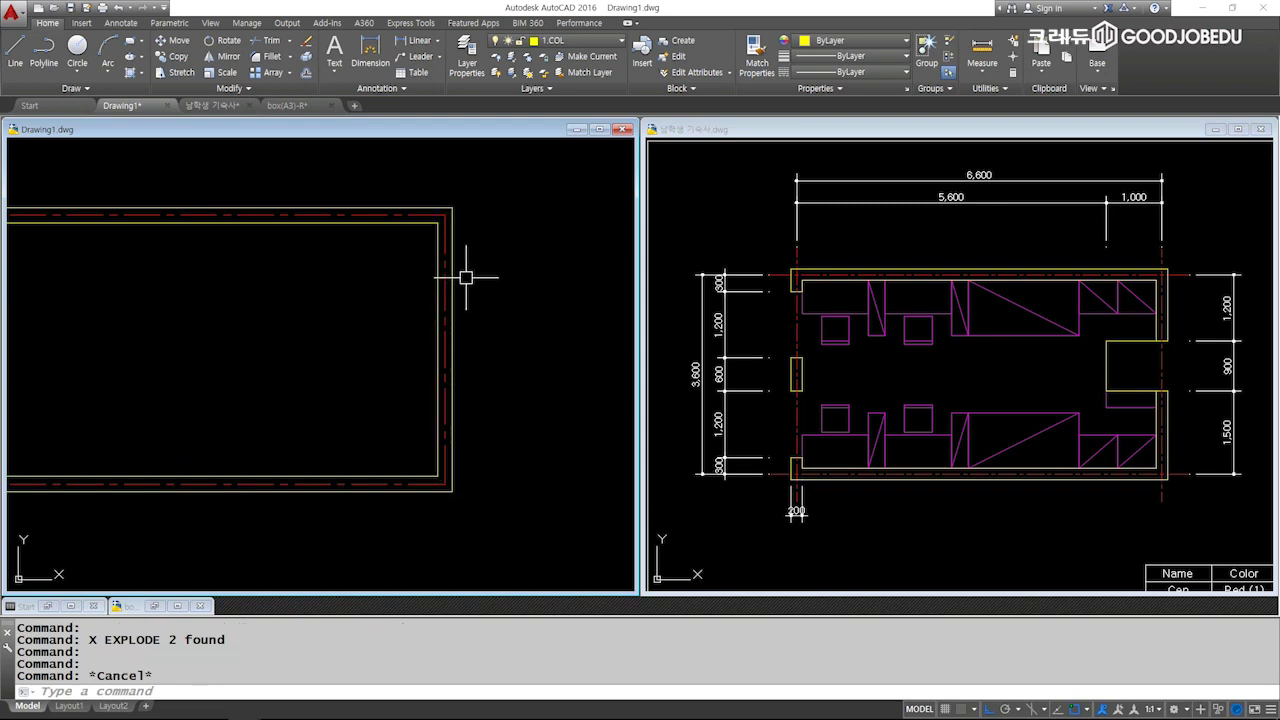
pyautogui.scroll(2, 466, 263)
pyautogui.press('Escape')
pyautogui.press('Escape')
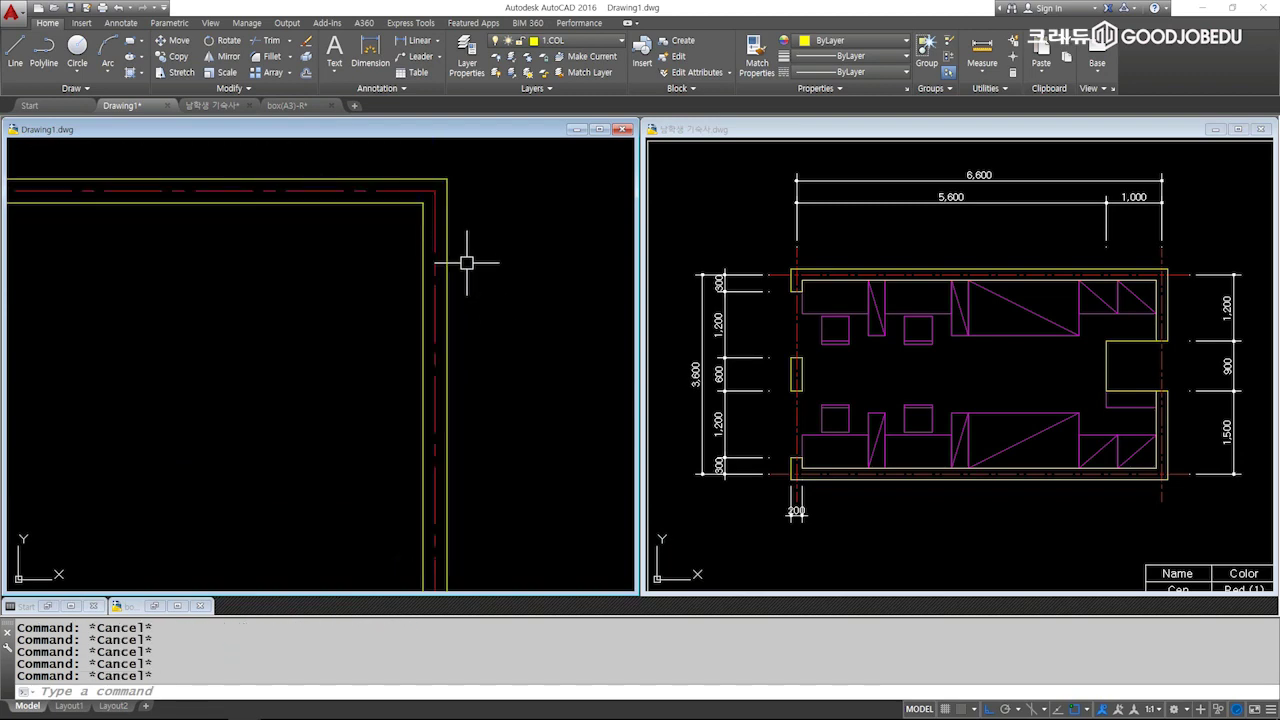
# Offset the top inner wall line 1200 toward the room.
pyautogui.write('o')
pyautogui.press('Return')
pyautogui.write('00')
pyautogui.press('Return')
pyautogui.click(406, 202)
pyautogui.click(380, 357)
pyautogui.press('Escape')
pyautogui.moveTo(378, 396); pyautogui.dragTo(384, 264, button='middle')
pyautogui.press('Escape')
pyautogui.press('Escape')
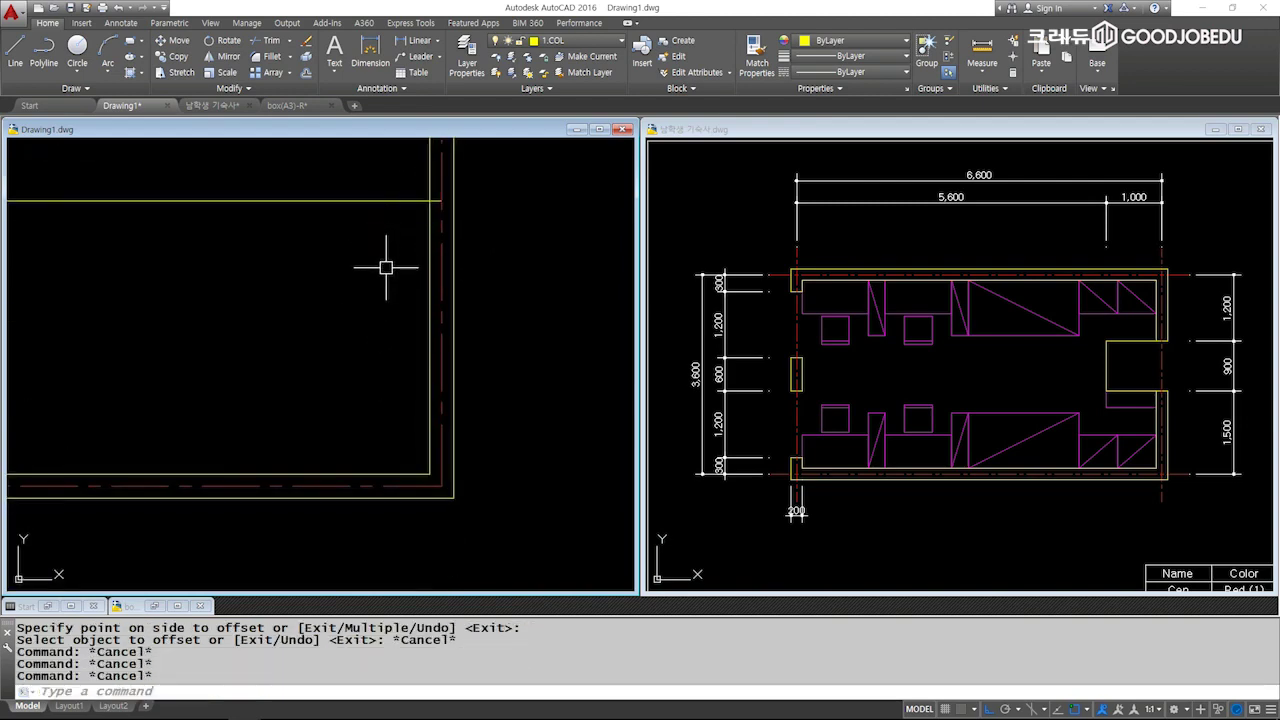
# Offset the top wall line 1500 toward the room as a second guide.
pyautogui.write('o')
pyautogui.press('Return')
pyautogui.write('0')
pyautogui.press('Return')
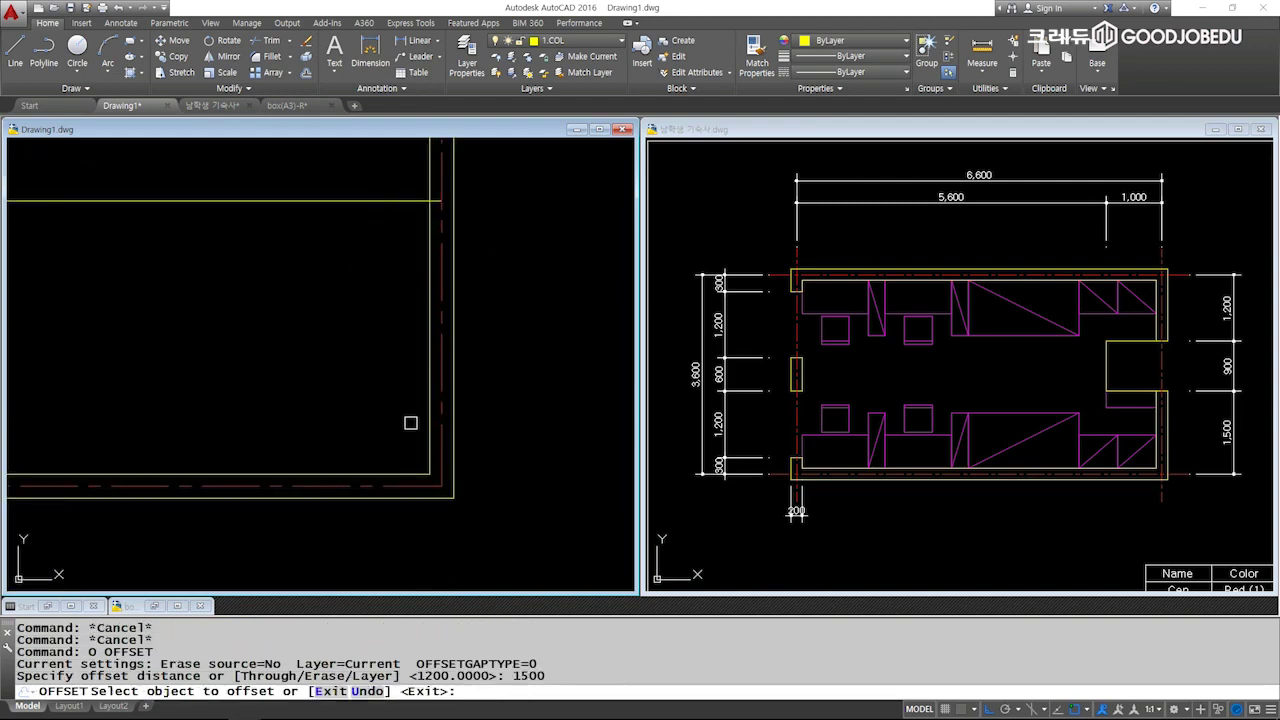
pyautogui.click(385, 201)
pyautogui.click(380, 245)
pyautogui.press('Escape')
pyautogui.moveTo(457, 233)
pyautogui.mouseDown(button='middle')
pyautogui.moveTo(400, 309)
pyautogui.moveTo(251, 311)
pyautogui.moveTo(306, 297)
pyautogui.moveTo(330, 258)
pyautogui.mouseUp(button='middle')
pyautogui.press('Escape')
pyautogui.press('Escape')
# Window-select the 1200 and 1500 guide lines, abandoning a Move attempt.
pyautogui.scroll(2, 440, 397)
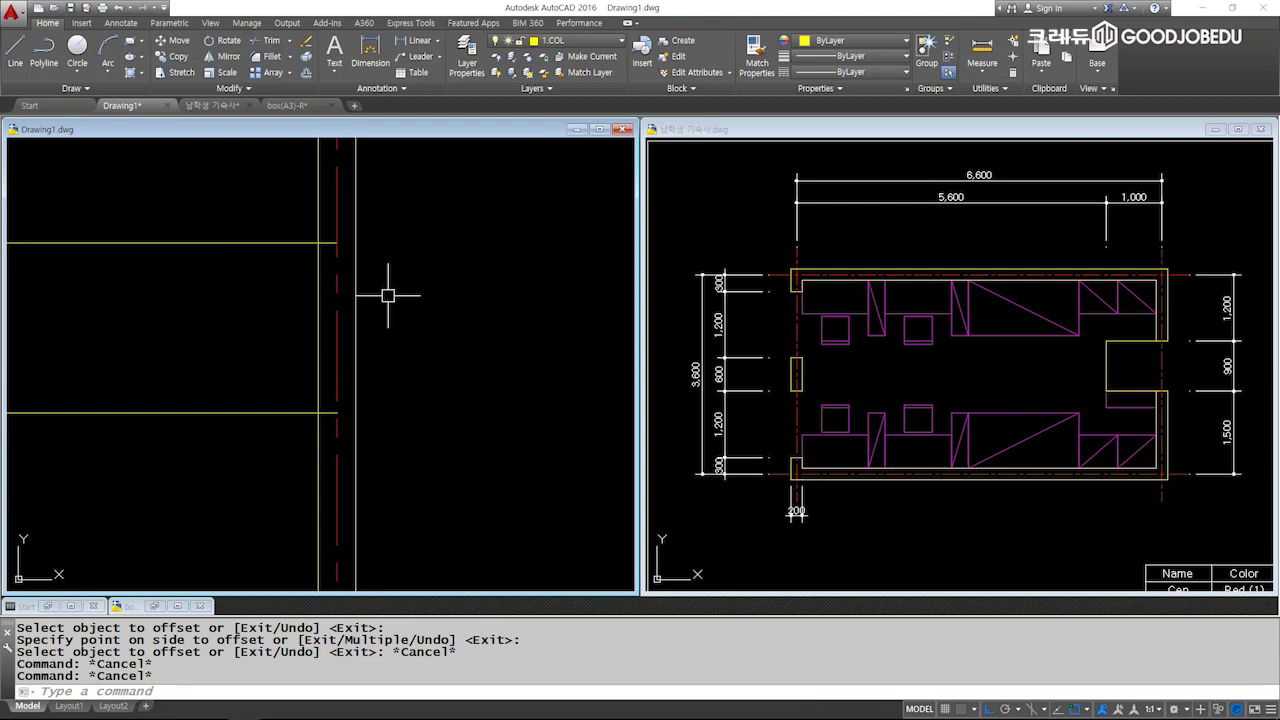
pyautogui.click(262, 455)
pyautogui.click(190, 165)
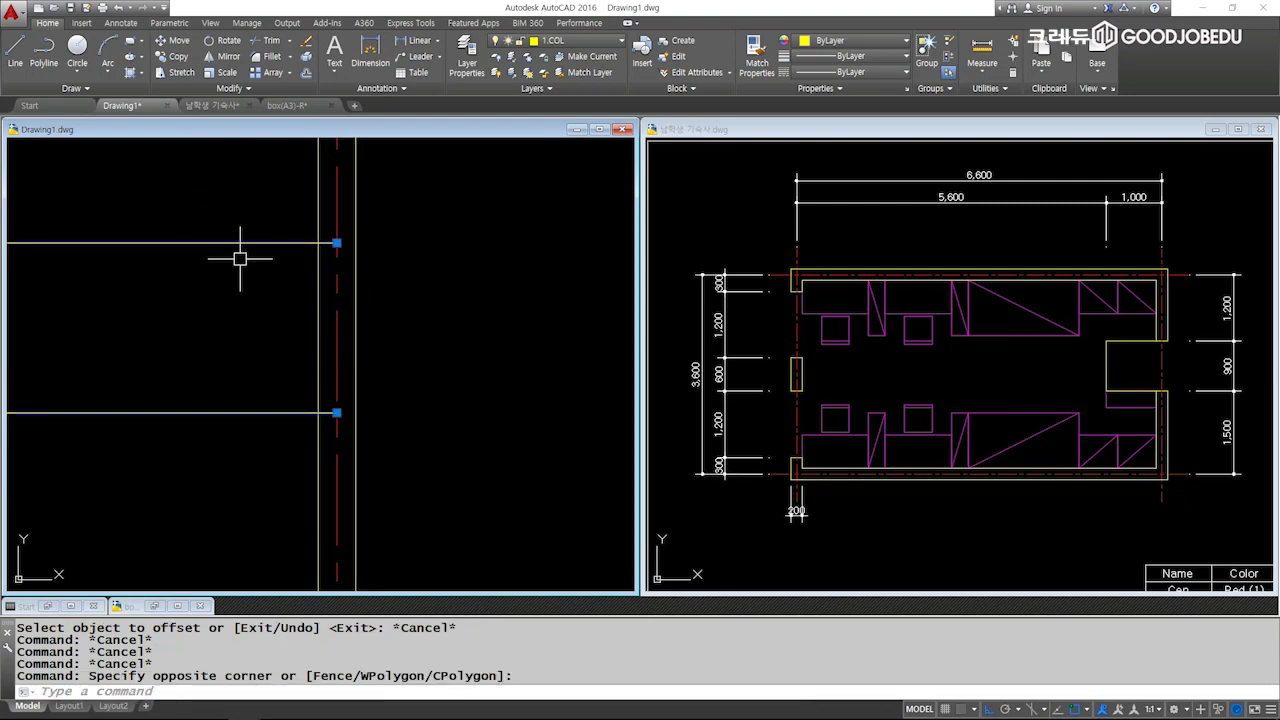
pyautogui.write('m,')
pyautogui.press('Return')
pyautogui.press('Escape')
pyautogui.press('Escape')
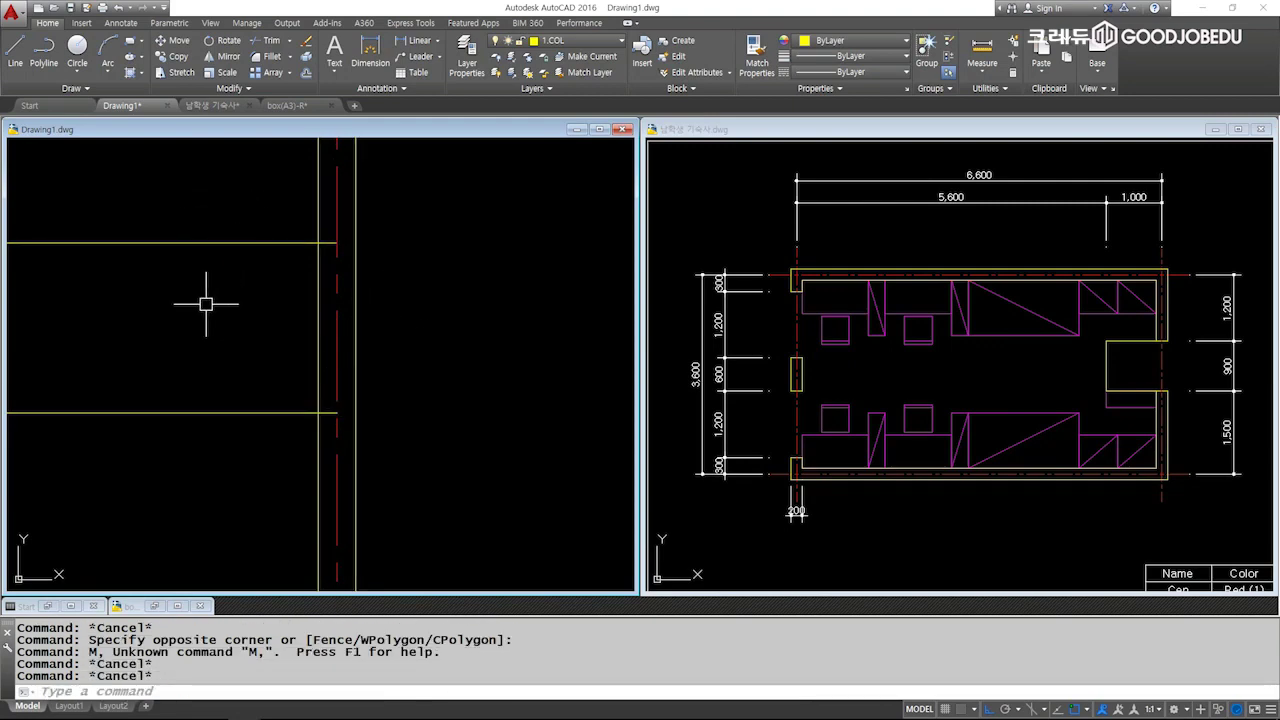
pyautogui.write('m')
pyautogui.press('Return')
# Stretch both guide lines so they extend across the right double wall.
pyautogui.press('Escape')
pyautogui.write('s')
pyautogui.press('Return')
pyautogui.click(363, 434)
pyautogui.click(257, 197)
pyautogui.press('Return')
pyautogui.click(119, 333)
pyautogui.click(214, 320)
pyautogui.press('Escape')
pyautogui.press('Escape')
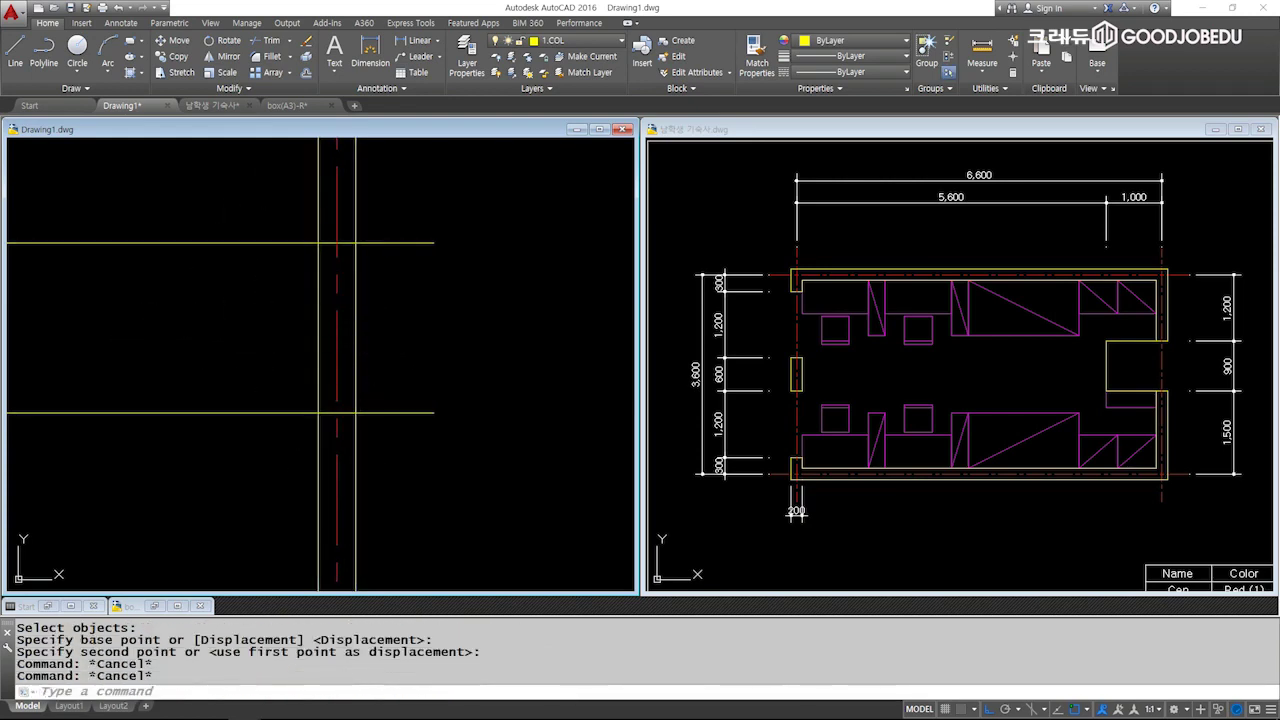
# Trim the guide line ends and wall segment between them to open the right wall.
pyautogui.write('tr')
pyautogui.press('Return')
pyautogui.moveTo(376, 431); pyautogui.dragTo(274, 206)
pyautogui.press('Return')
pyautogui.moveTo(457, 434)
pyautogui.mouseDown()
pyautogui.moveTo(350, 205)
pyautogui.moveTo(352, 281)
pyautogui.mouseUp()
pyautogui.click(318, 284)
pyautogui.moveTo(274, 194); pyautogui.dragTo(200, 466)
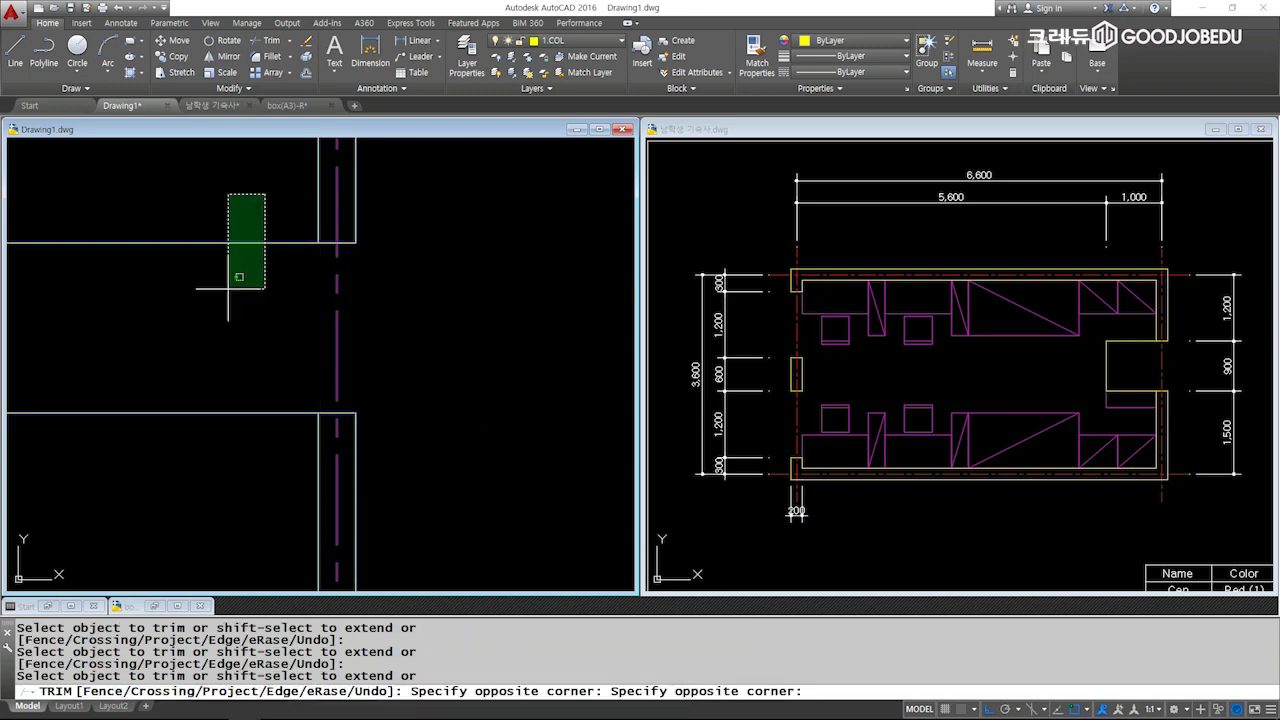
pyautogui.press('Escape')
pyautogui.scroll(-5, 311, 314)
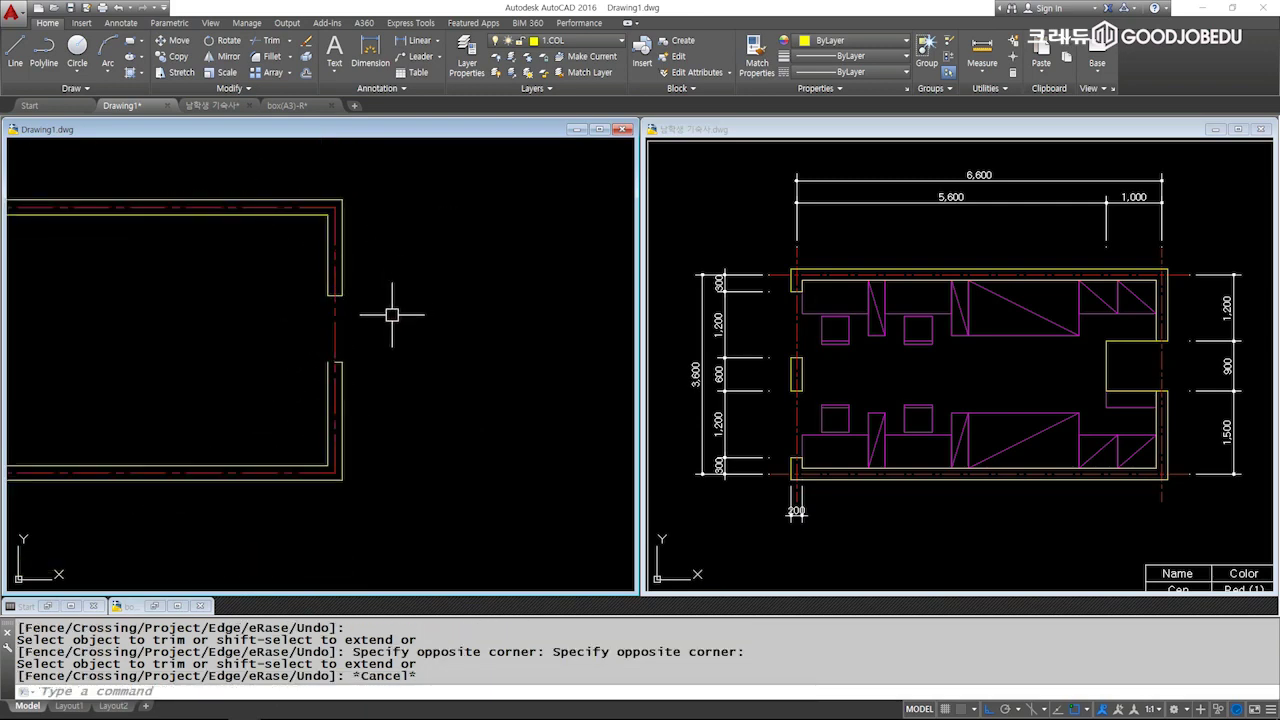
pyautogui.scroll(3, 391, 314)
pyautogui.scroll(2, 400, 287)
pyautogui.press('Escape')
# Start FILLET (F) to join two wall lines at a corner.
pyautogui.press('Escape')
pyautogui.write('f')
pyautogui.press('Return')
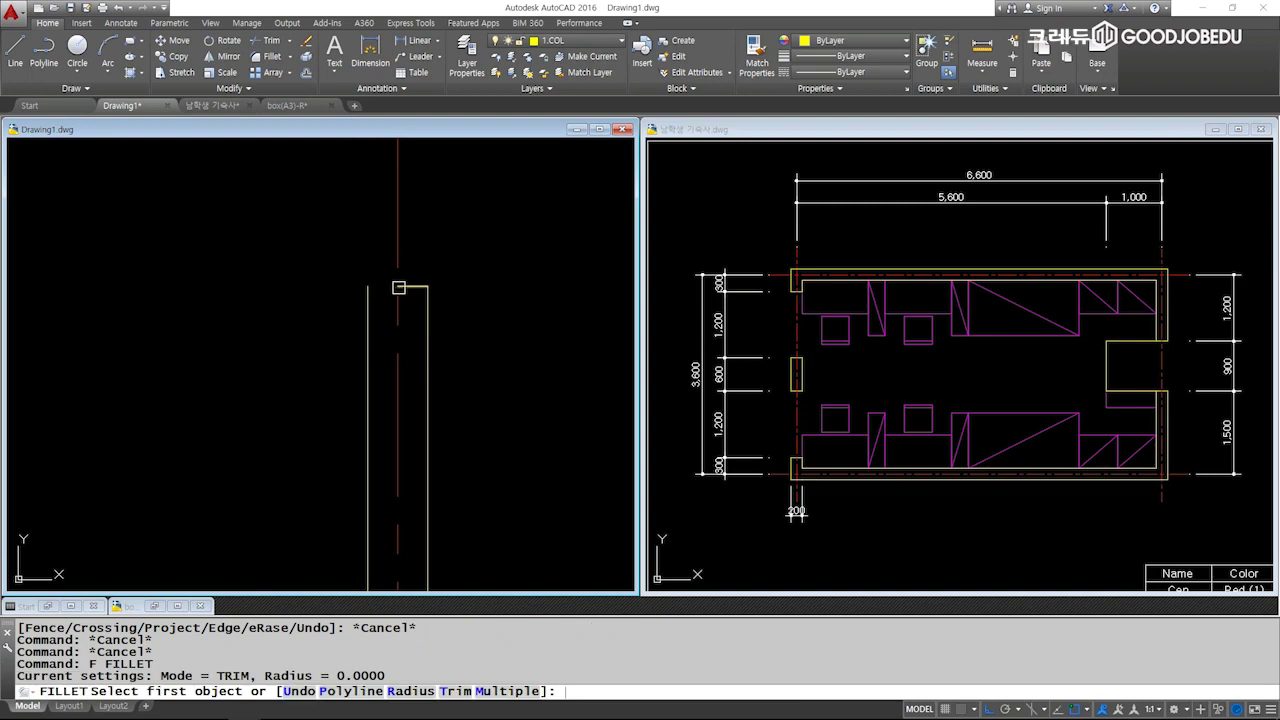
# Fillet the top and left wall lines to close the top-left corner.
pyautogui.click(412, 287)
pyautogui.click(367, 322)
pyautogui.press('Escape')
pyautogui.scroll(-3, 374, 271)
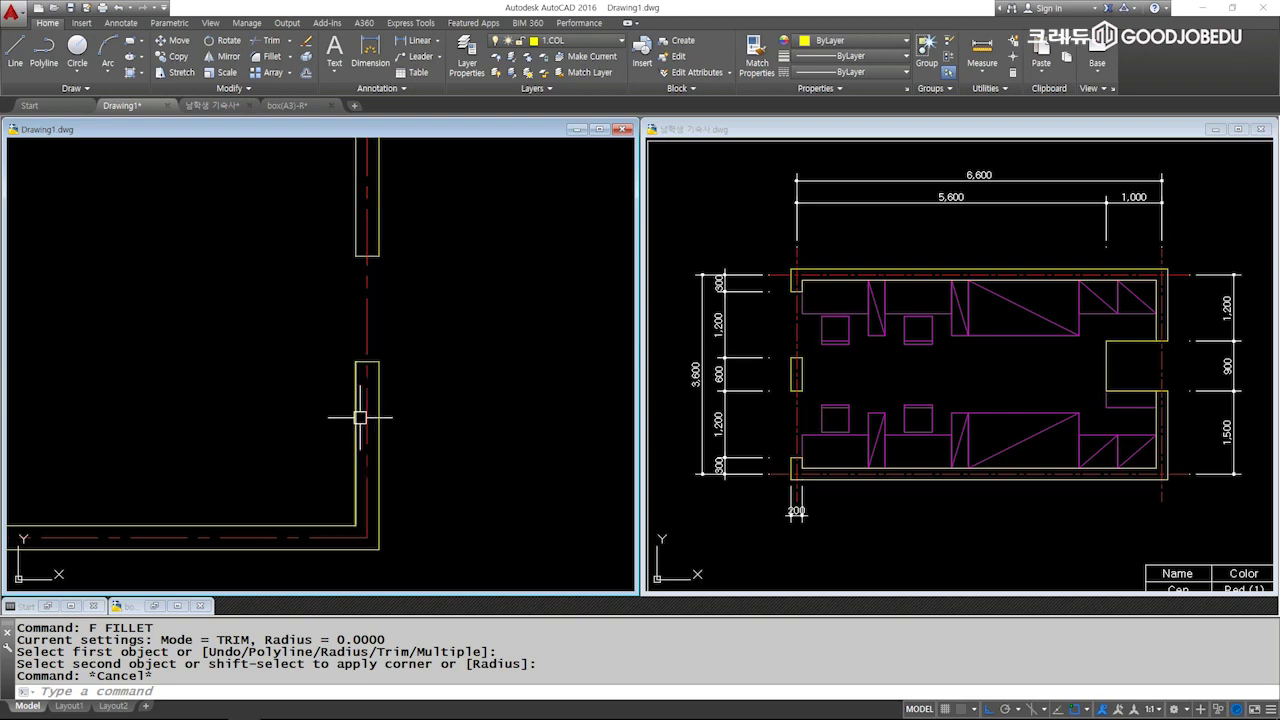
pyautogui.scroll(-3, 345, 370)
pyautogui.scroll(-2, 300, 355)
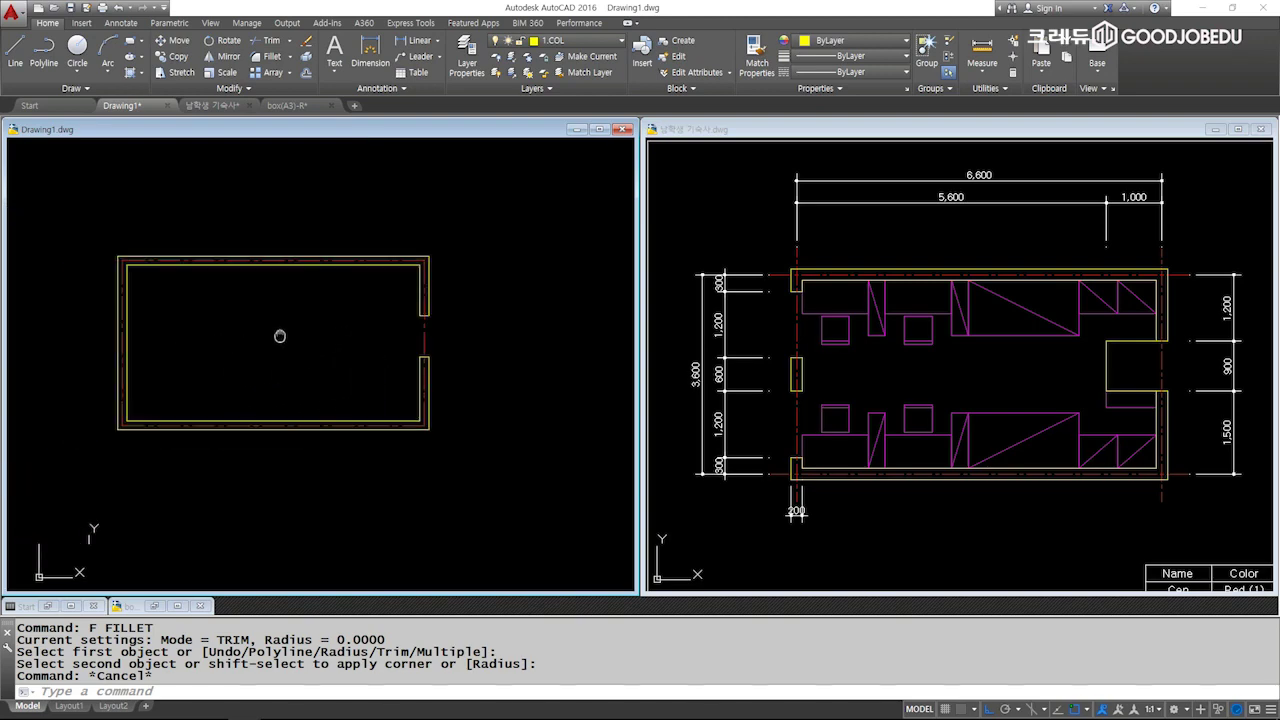
pyautogui.scroll(2, 237, 340)
# Crossing-select the 16 leftover objects and erase them.
pyautogui.click(531, 440)
pyautogui.click(175, 229)
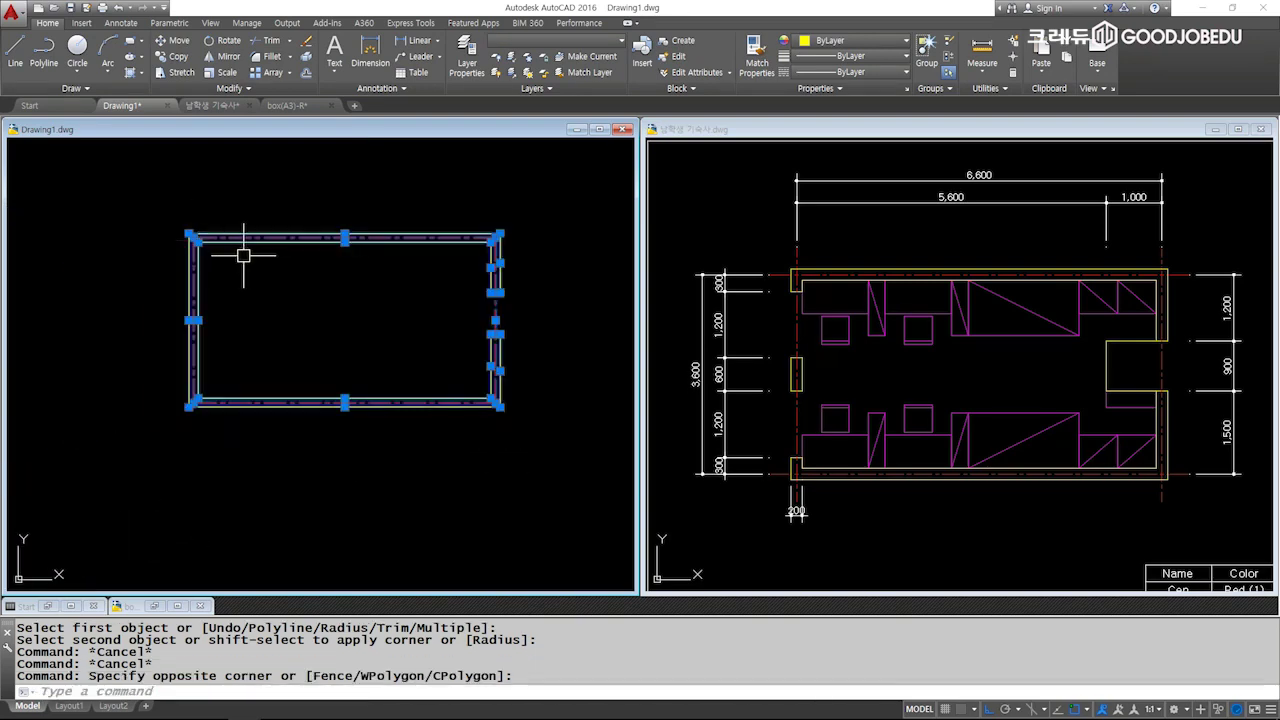
pyautogui.write('e')
pyautogui.press('Return')
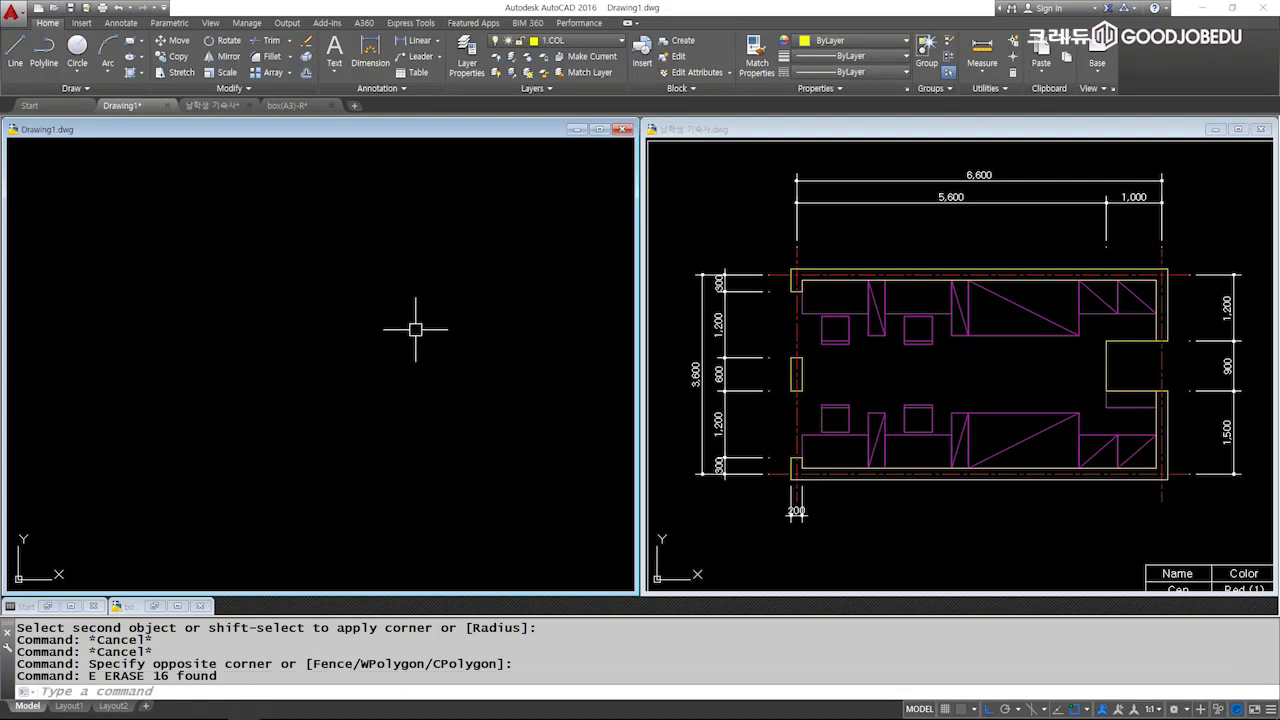
# Zoom to extents, then zoom in on the room's left wall.
pyautogui.moveTo(345, 340)
pyautogui.mouseDown(button='middle')
pyautogui.moveTo(463, 286)
pyautogui.moveTo(387, 320)
pyautogui.mouseUp(button='middle')
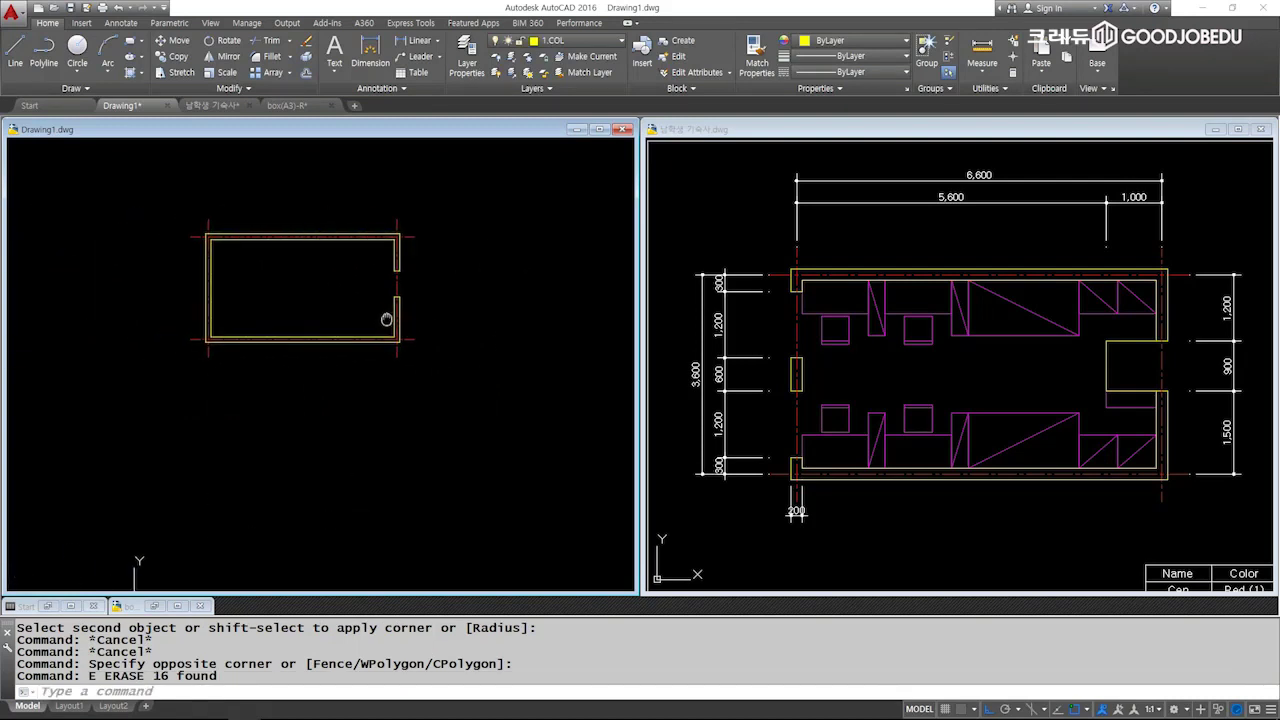
pyautogui.middleClick(284, 279)
pyautogui.middleClick(284, 279)
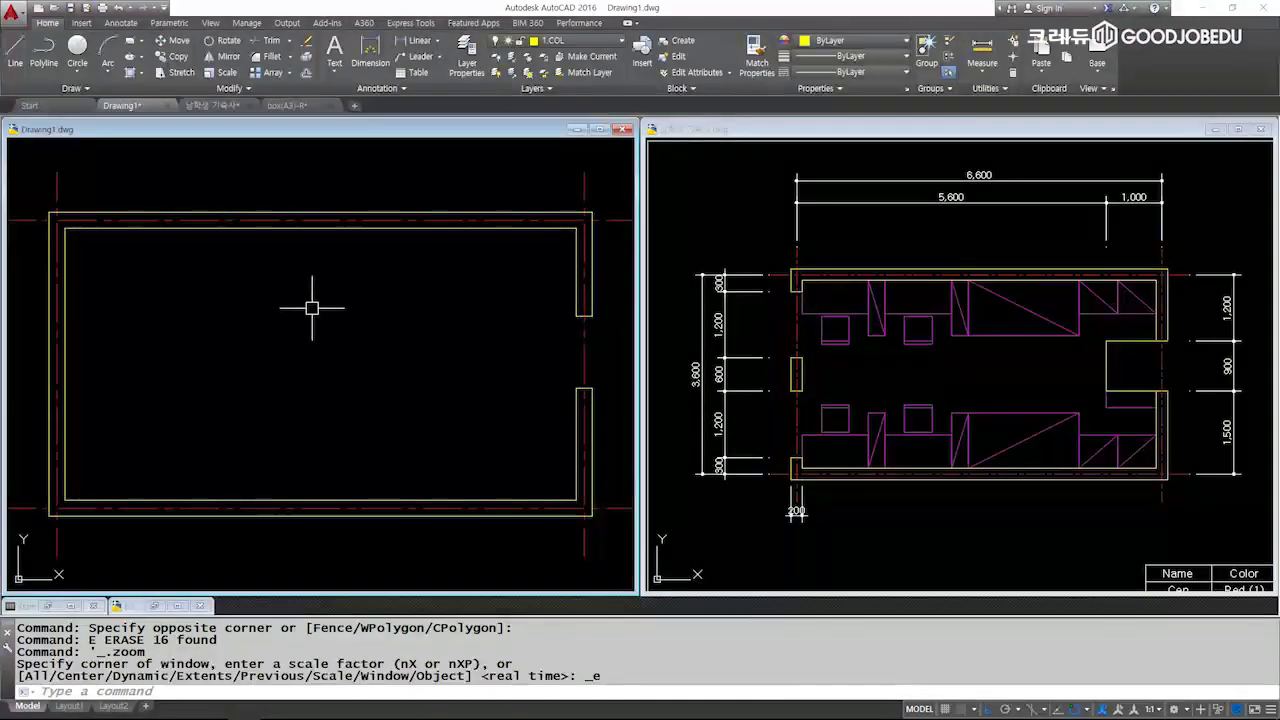
pyautogui.scroll(-2, 293, 321)
pyautogui.scroll(5, 337, 246)
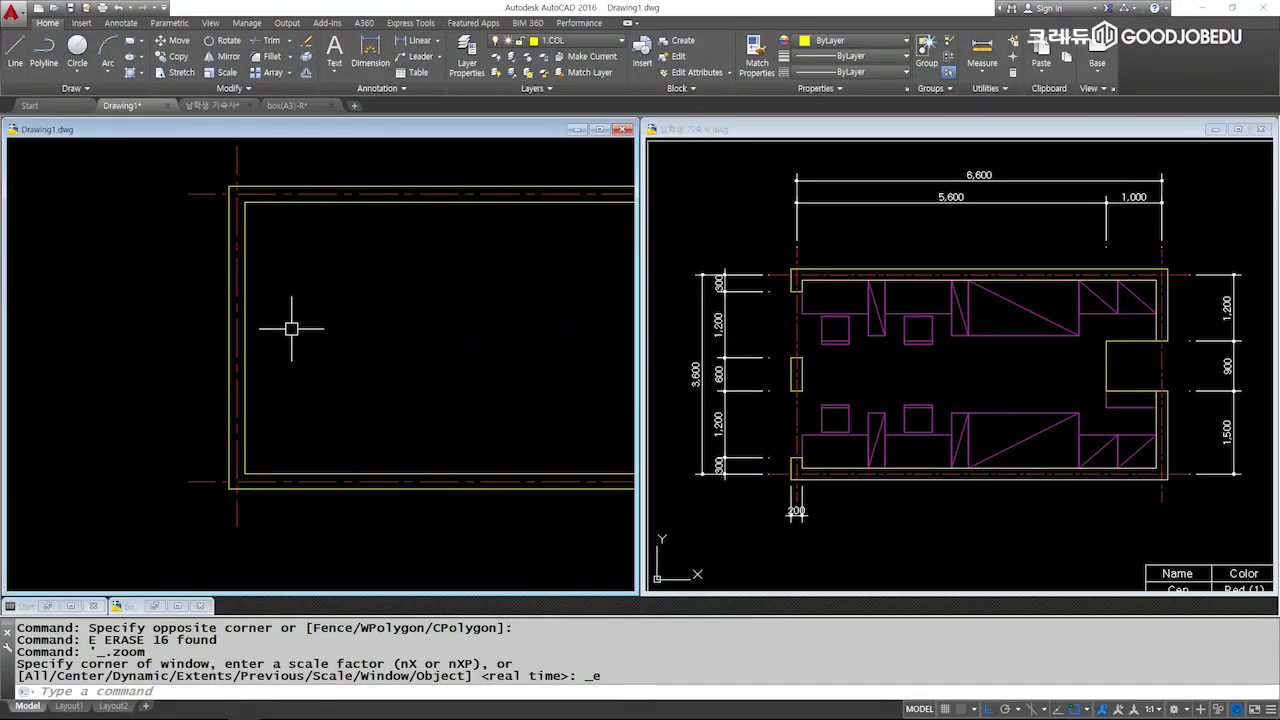
pyautogui.moveTo(286, 335); pyautogui.dragTo(298, 343, button='middle')
pyautogui.press('Escape')
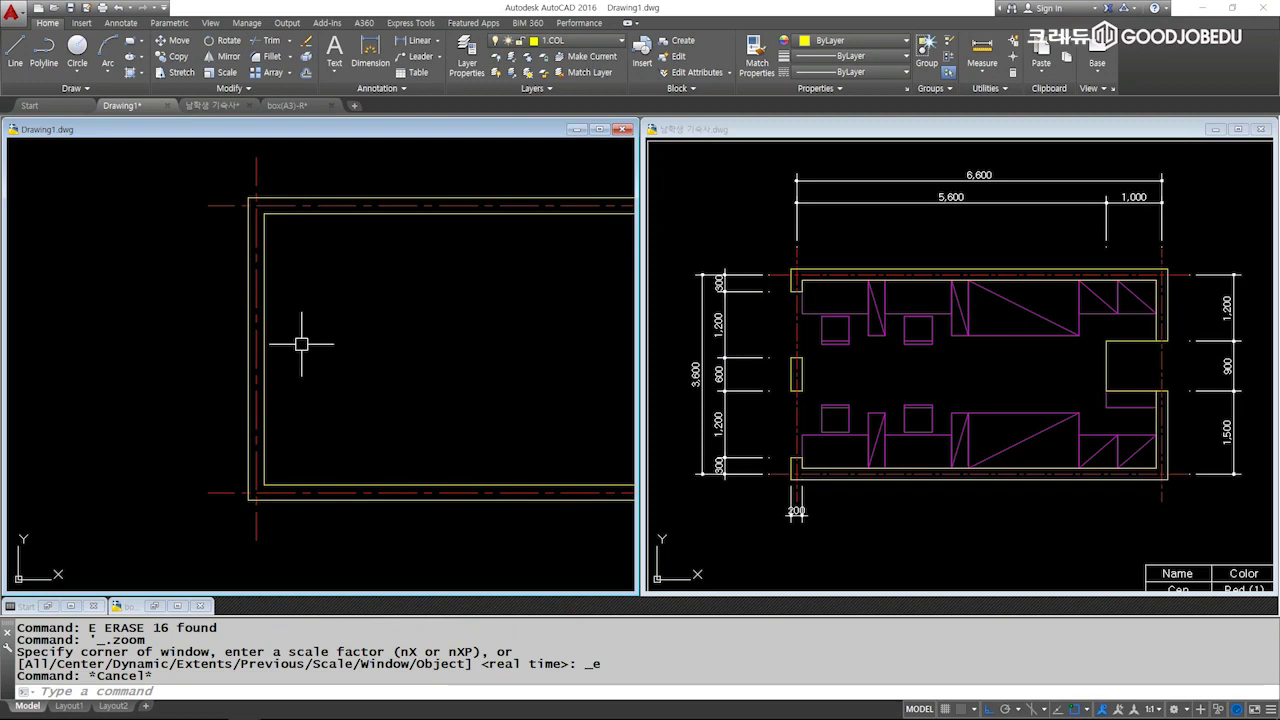
pyautogui.press('Escape')
pyautogui.press('Escape')
pyautogui.press('Escape')
# Offset guide lines 300 below the top line, then another 1200 further down.
pyautogui.press('Return')
pyautogui.write('30')
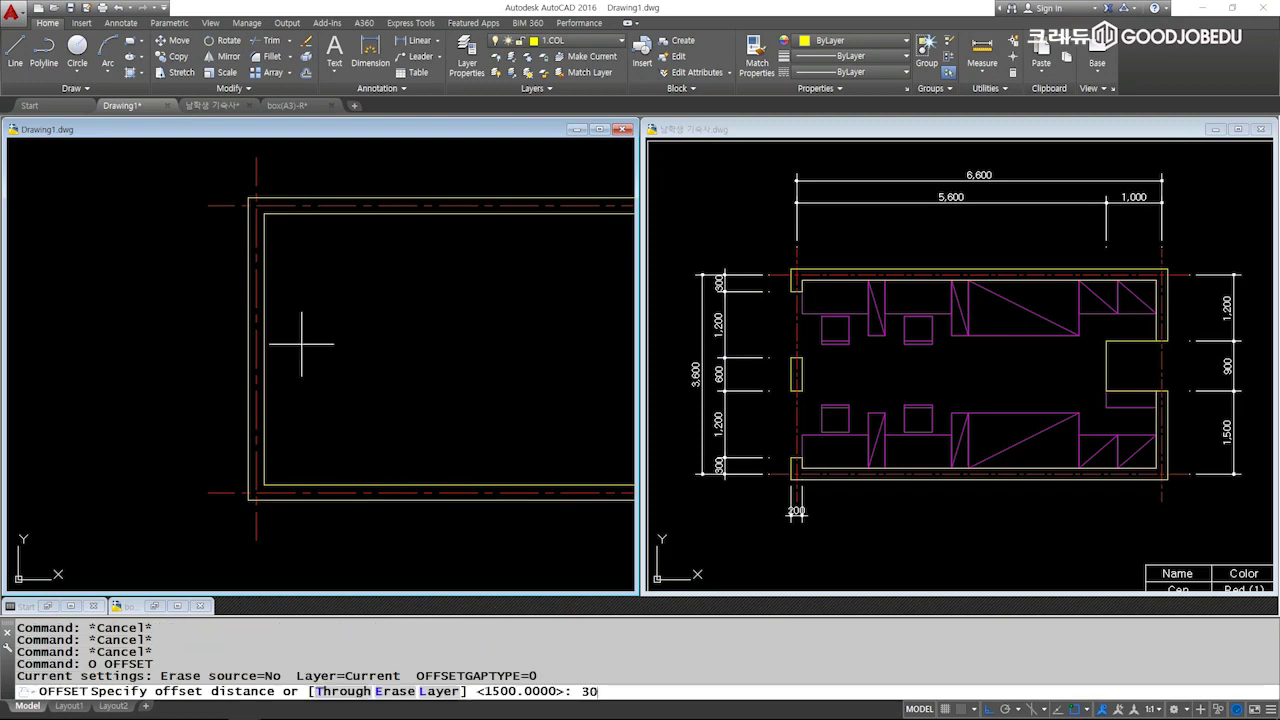
pyautogui.press('Return')
pyautogui.click(230, 206)
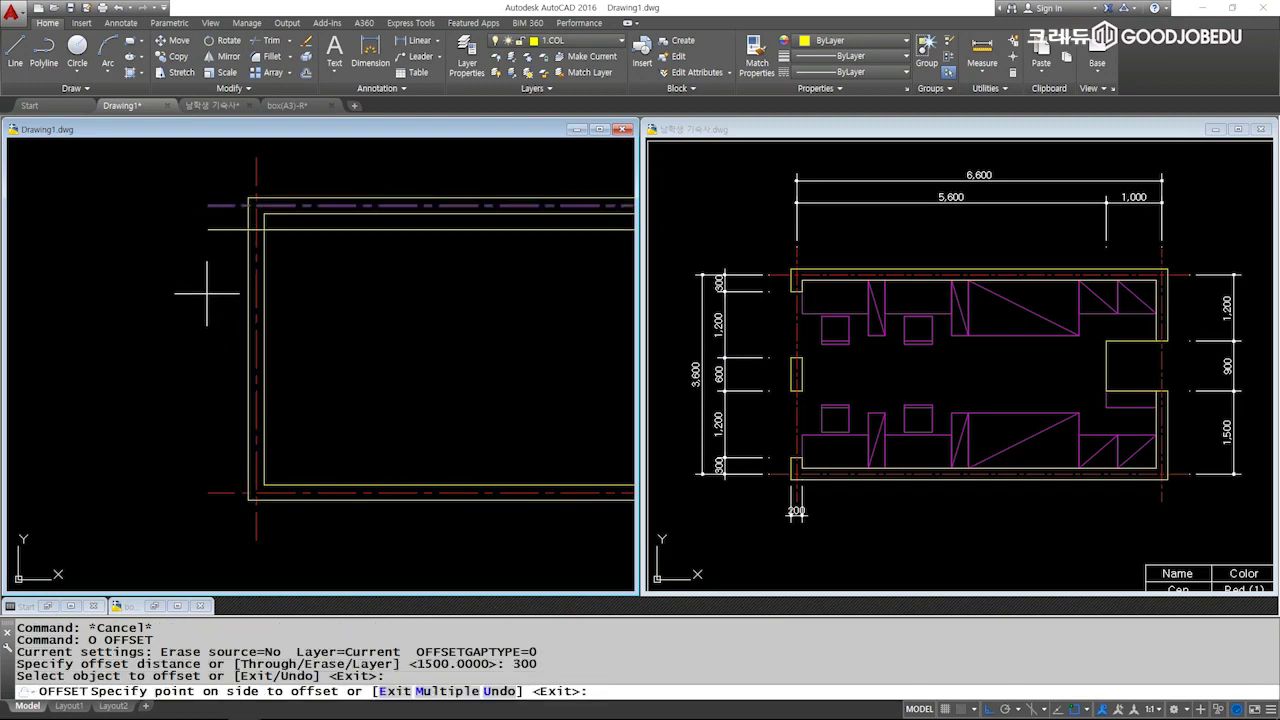
pyautogui.click(205, 304)
pyautogui.press('Return')
pyautogui.press('Return')
pyautogui.write('12')
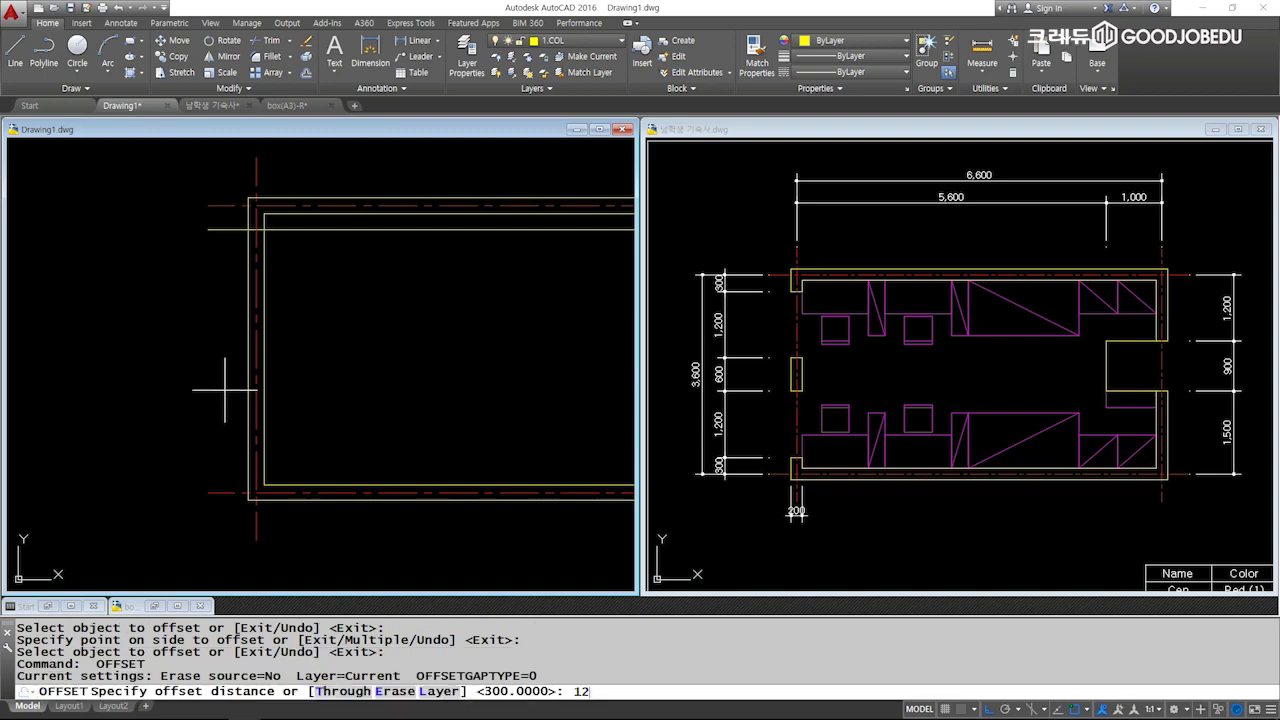
pyautogui.write('0')
pyautogui.press('Return')
pyautogui.click(220, 229)
pyautogui.click(209, 357)
pyautogui.press('Escape')
pyautogui.press('Escape')
pyautogui.press('Escape')
# Add two more guide lines offset 600 and then 1200 further down.
pyautogui.write('o')
pyautogui.press('Return')
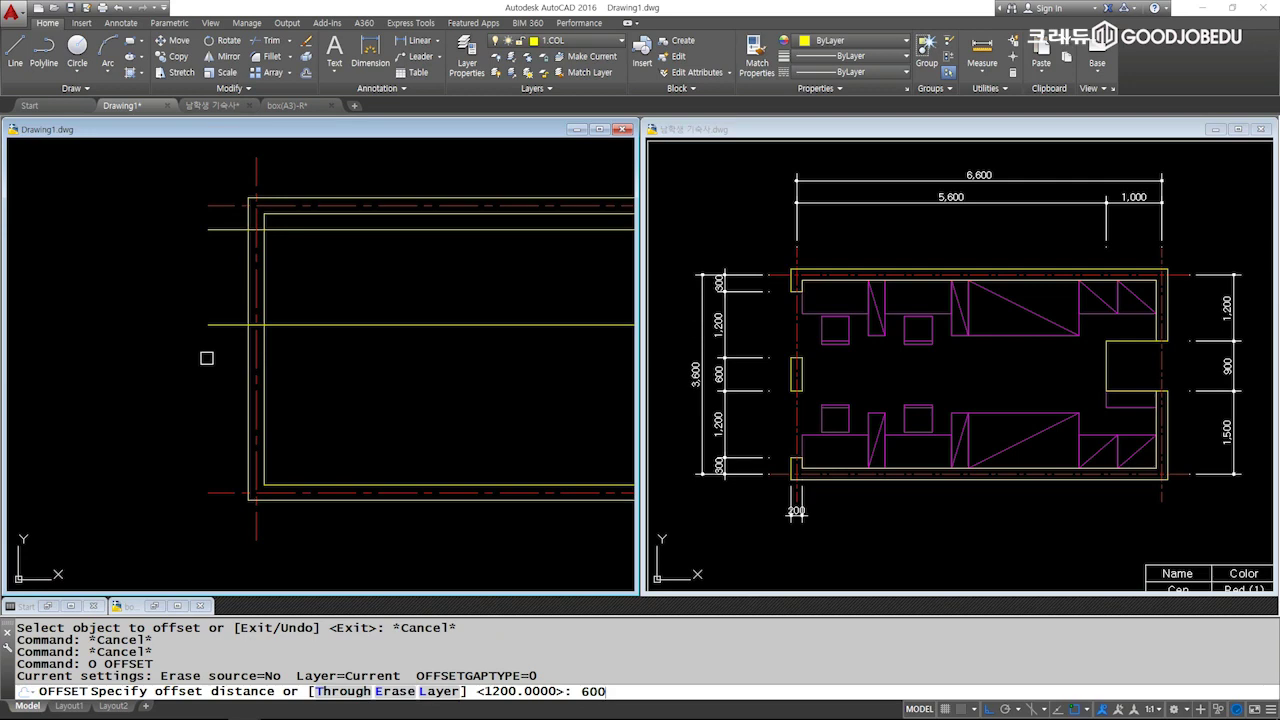
pyautogui.press('Return')
pyautogui.click(212, 325)
pyautogui.click(205, 380)
pyautogui.press('Return')
pyautogui.press('Return')
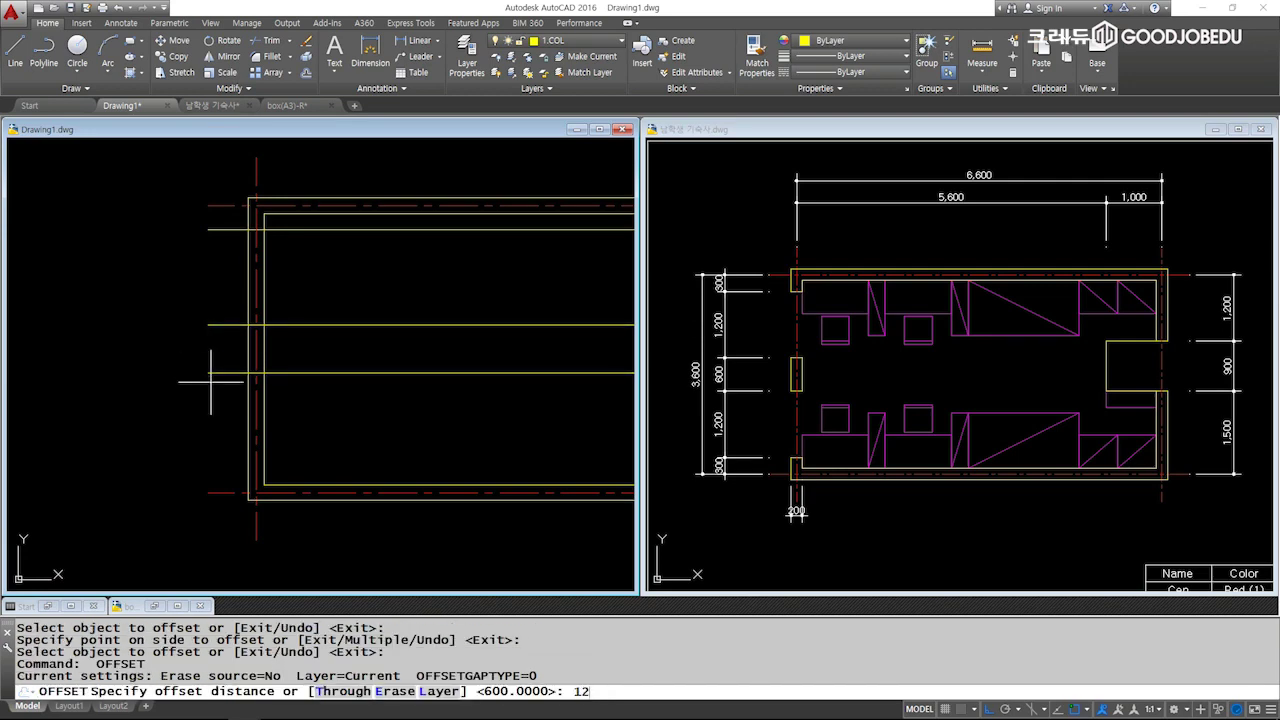
pyautogui.press('Return')
pyautogui.click(220, 373)
pyautogui.click(230, 410)
pyautogui.press('Escape')
pyautogui.press('Escape')
pyautogui.press('Escape')
pyautogui.press('Escape')
pyautogui.press('Escape')
# Trim the guide lines' stubs outside and inside the room, undoing one mistaken trim.
pyautogui.write('tr')
pyautogui.press('Return')
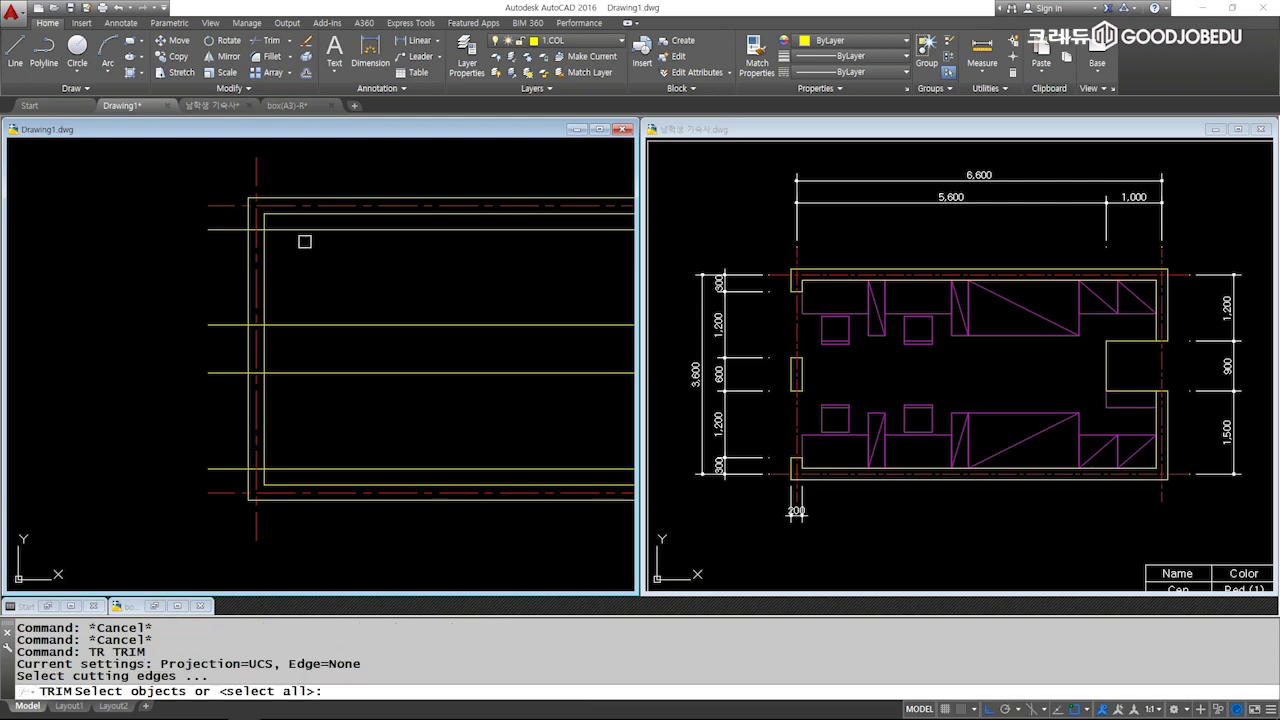
pyautogui.click(289, 222)
pyautogui.click(230, 486)
pyautogui.press('Return')
pyautogui.click(207, 341)
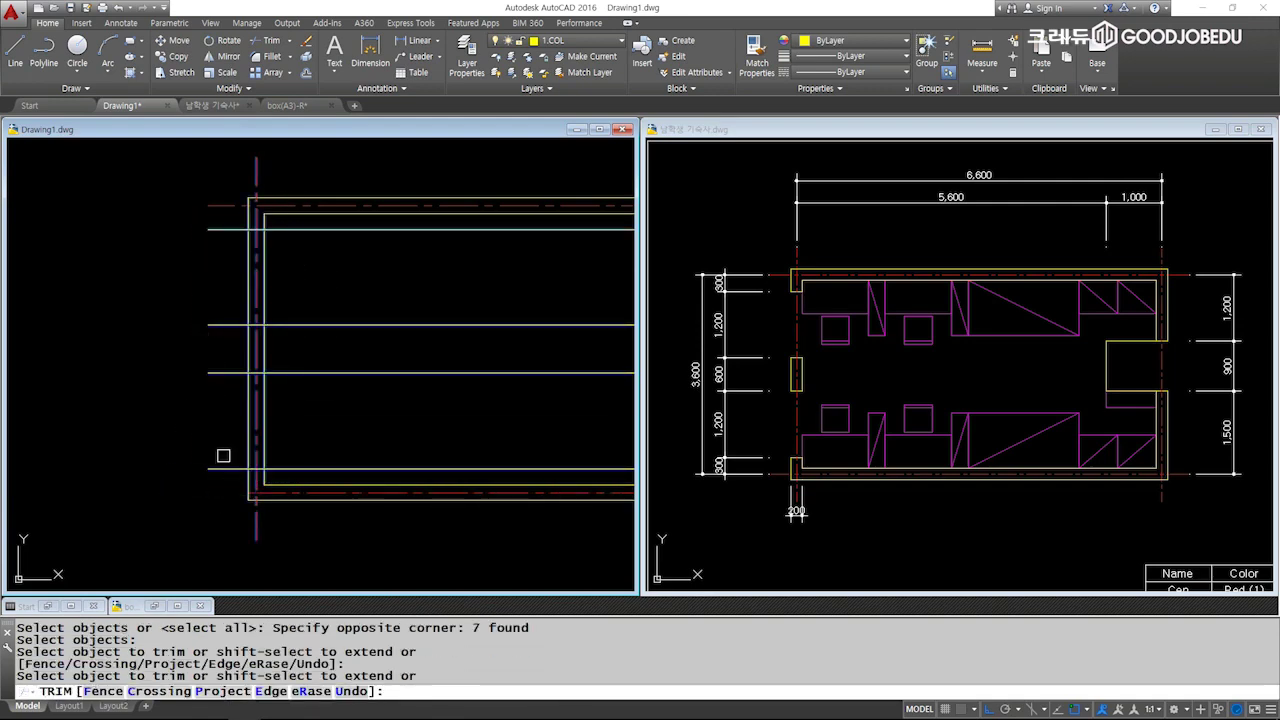
pyautogui.write('U')
pyautogui.press('Return')
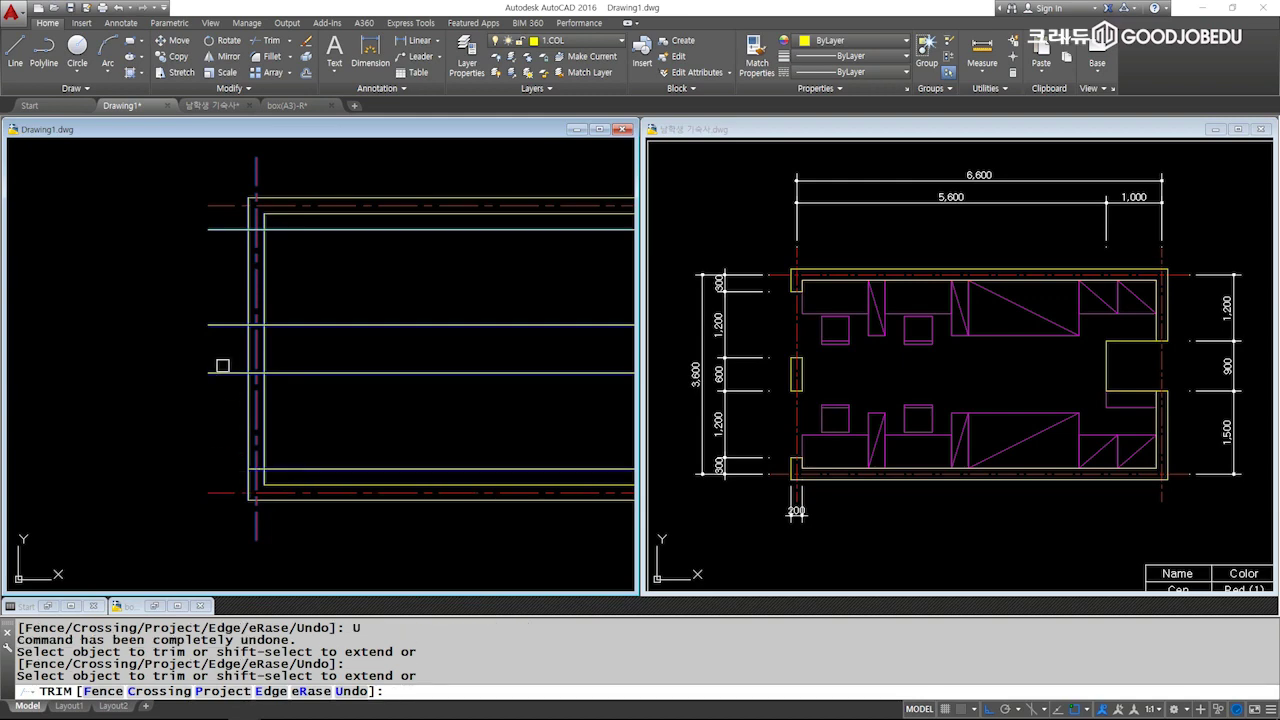
pyautogui.click(223, 370)
pyautogui.click(226, 324)
pyautogui.click(289, 226)
pyautogui.click(281, 370)
pyautogui.click(285, 465)
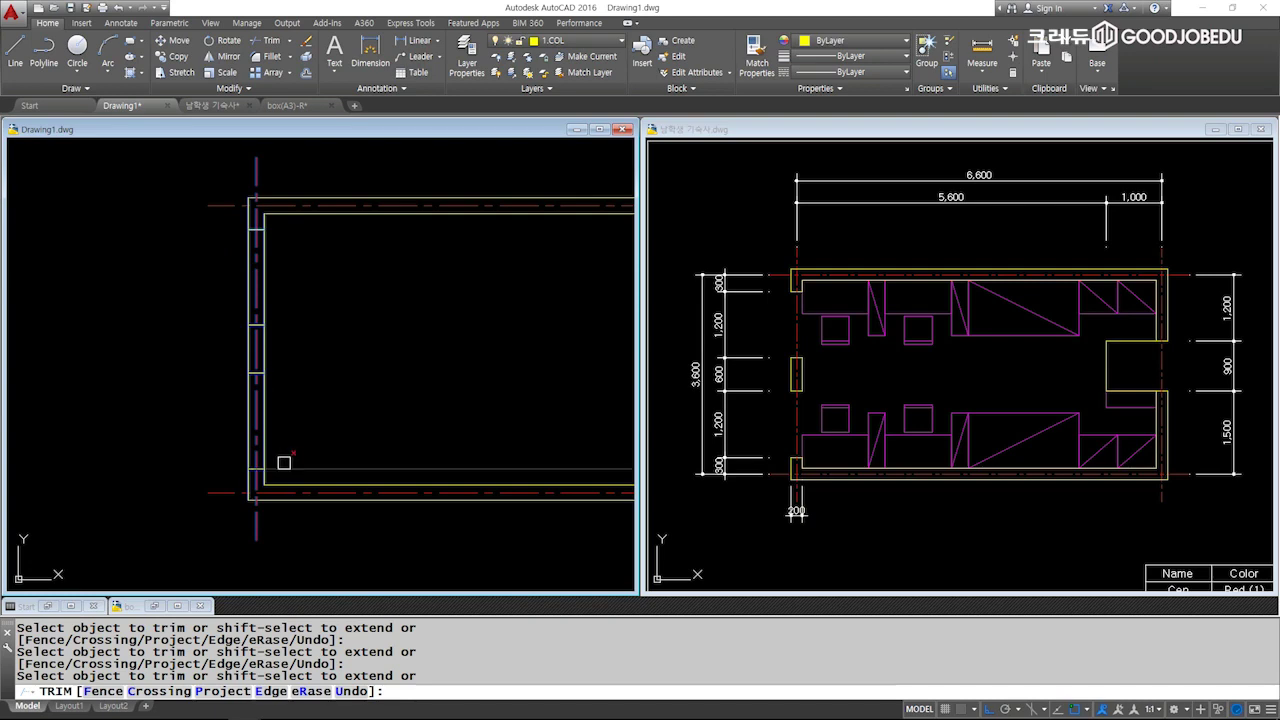
# Cut the left wall lines between the guides to open both 1200 gaps.
pyautogui.click(257, 245)
pyautogui.click(354, 430)
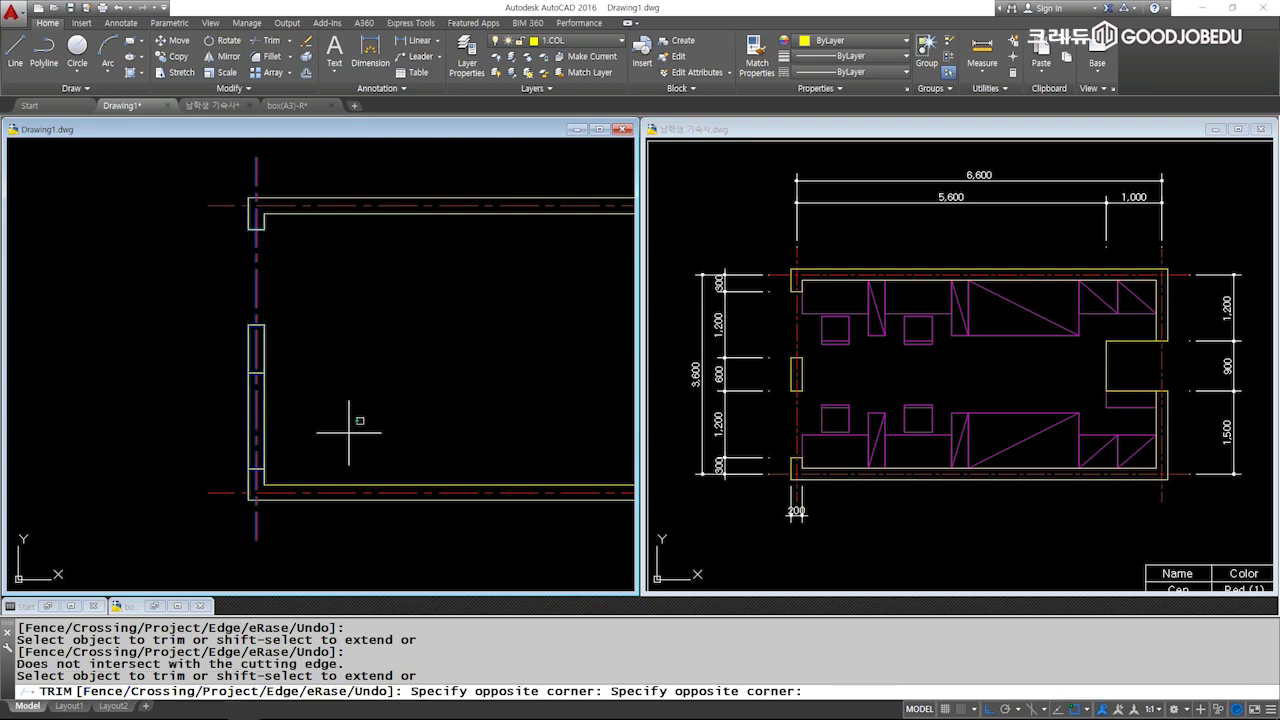
pyautogui.click(171, 410)
pyautogui.press('Return')
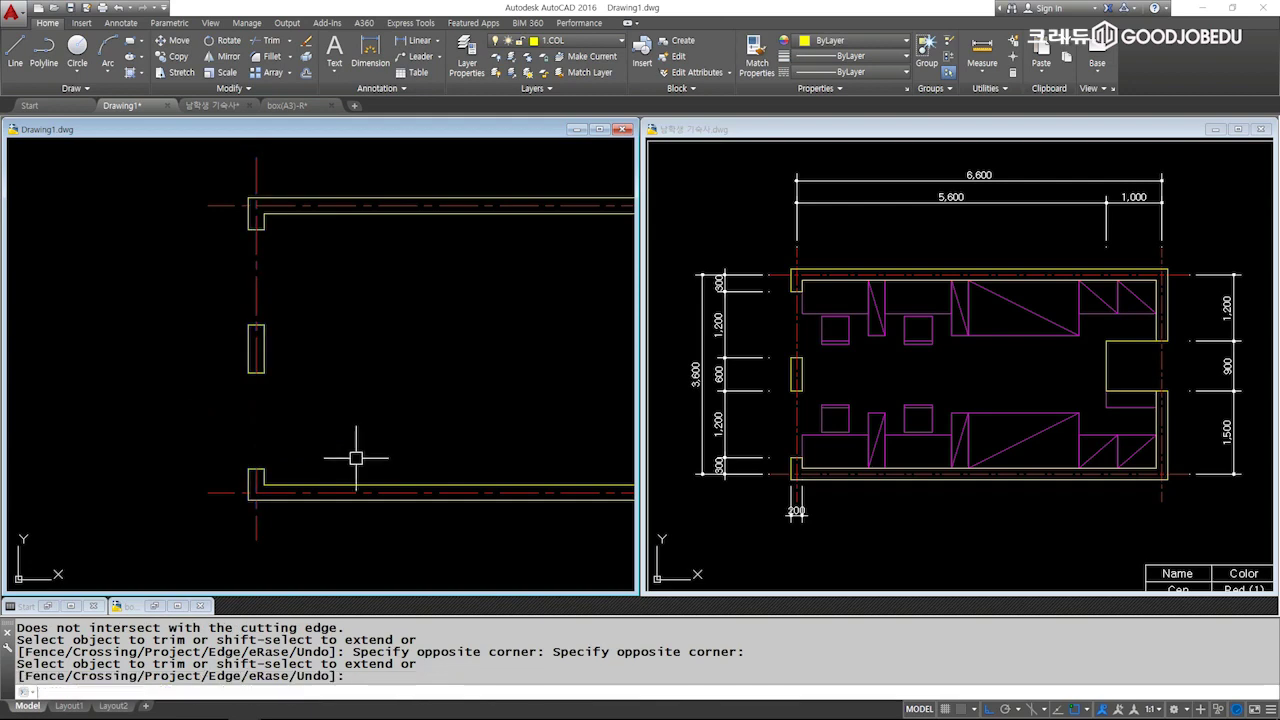
pyautogui.press('Return')
pyautogui.click(257, 272)
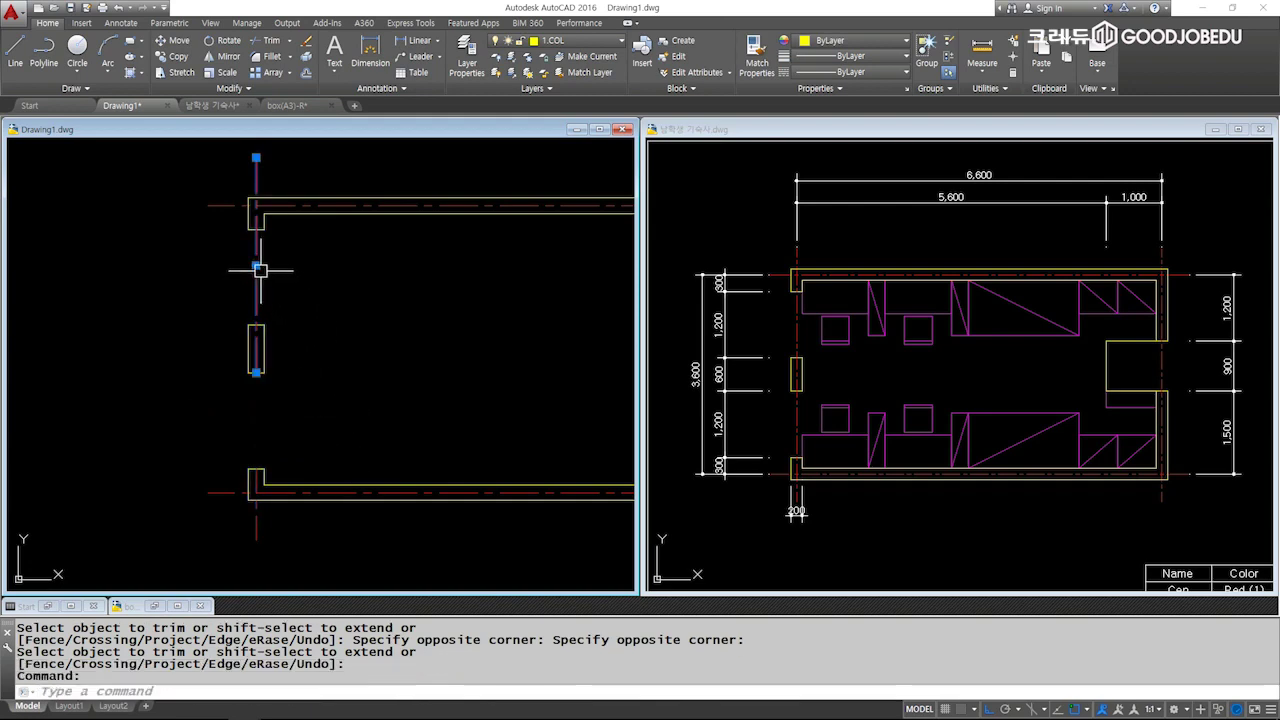
# Draw a line down the left wall from its bottom corner to below the opening.
pyautogui.click(376, 362)
pyautogui.press('Escape')
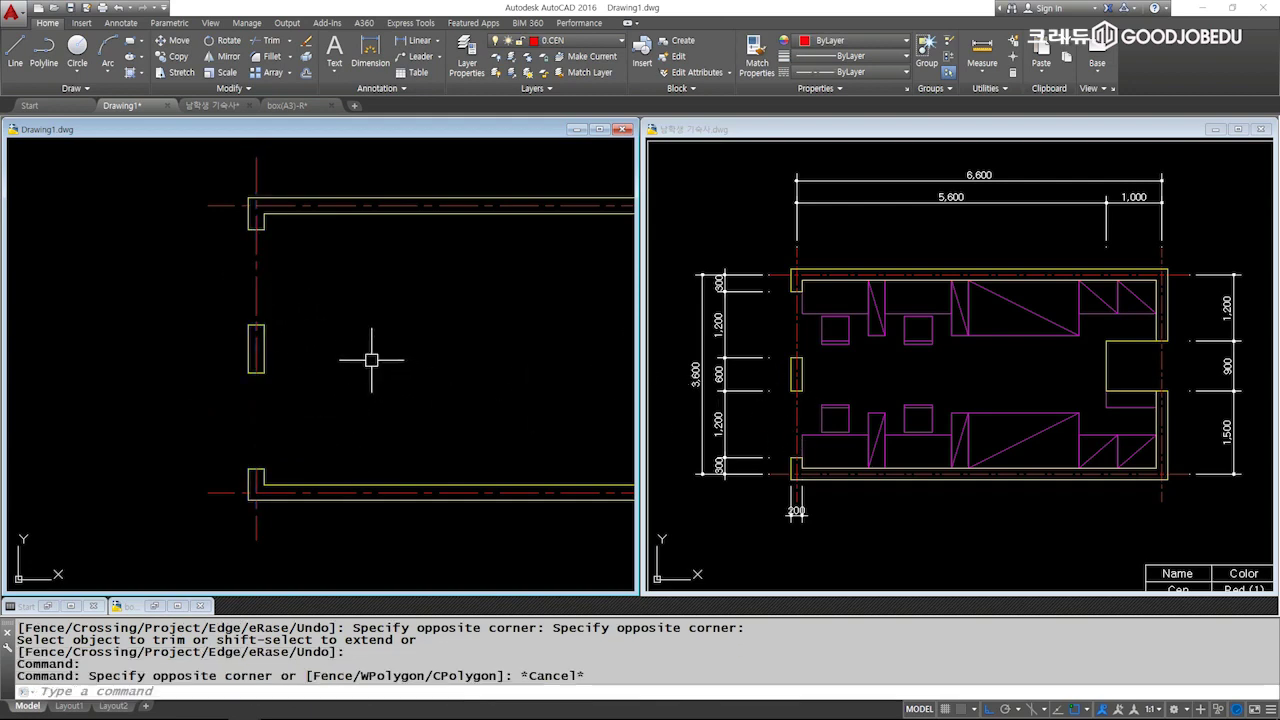
pyautogui.press('Escape')
pyautogui.moveTo(349, 314); pyautogui.dragTo(304, 275, button='middle')
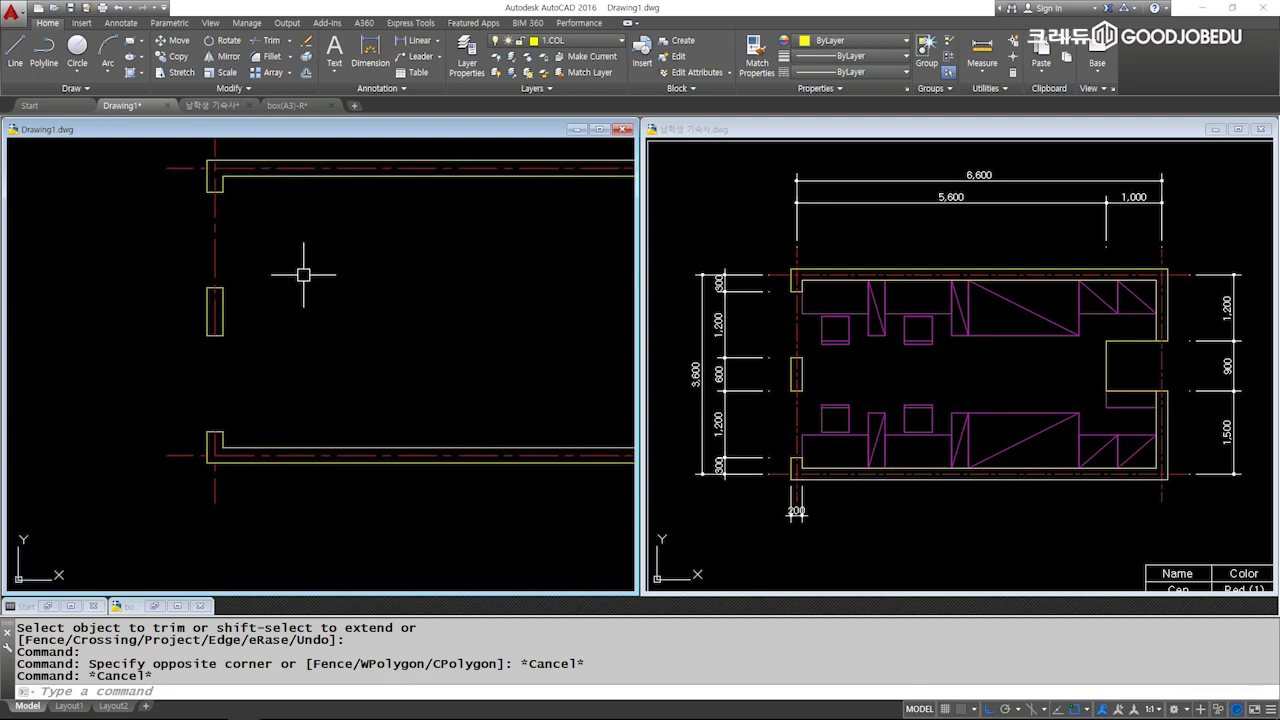
pyautogui.write('l')
pyautogui.press('Return')
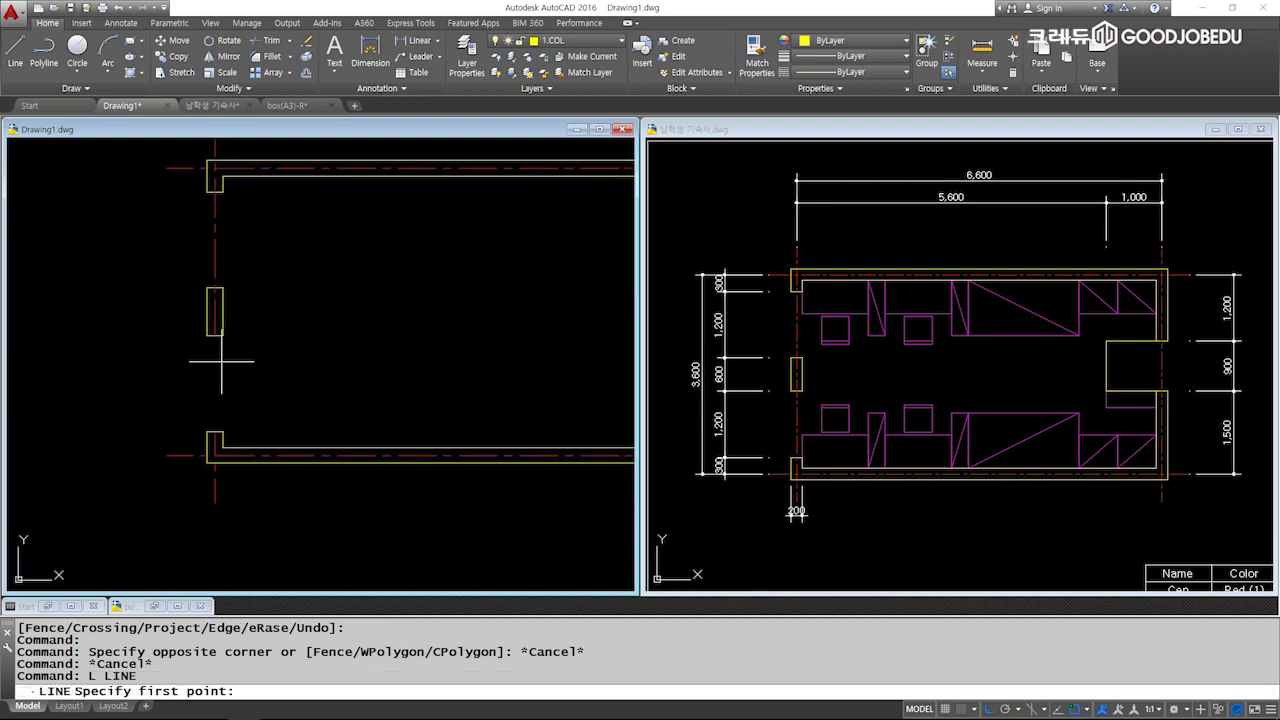
pyautogui.click(212, 337)
pyautogui.click(207, 432)
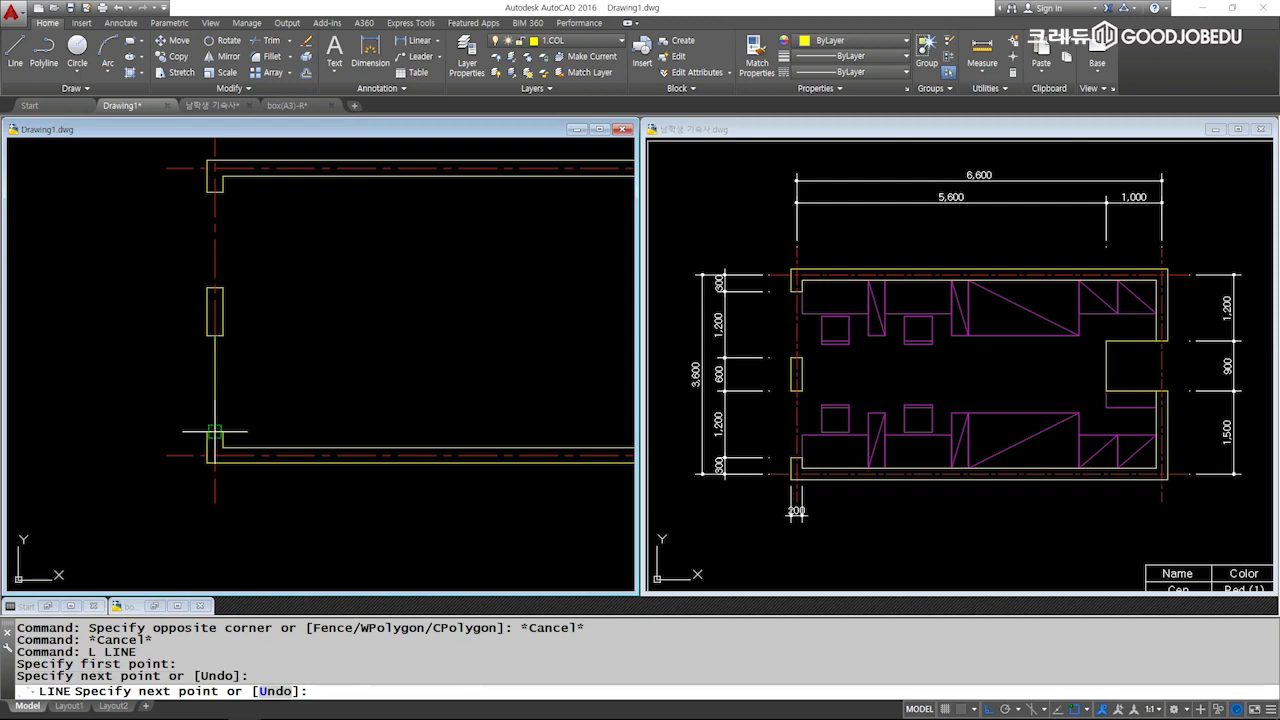
pyautogui.press('Escape')
pyautogui.press('Escape')
# Match the new line's properties to the existing centre line to give it centre-line styling.
pyautogui.press('Return')
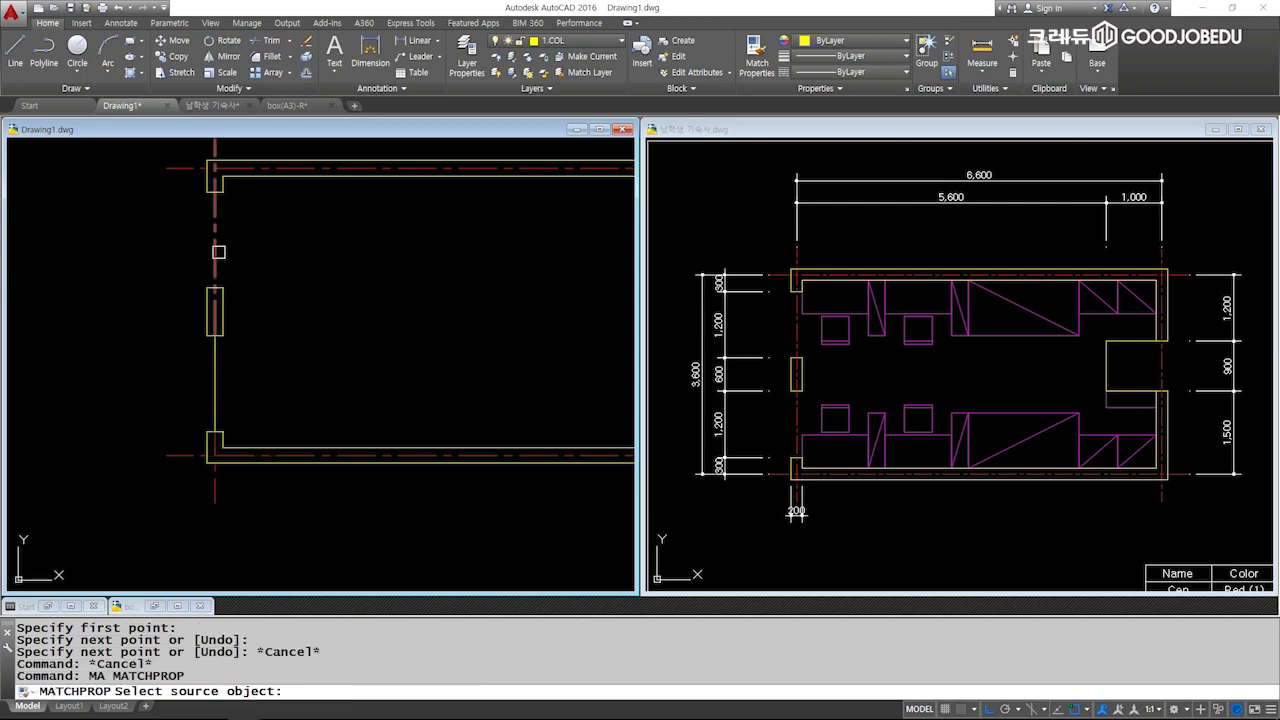
pyautogui.click(215, 250)
pyautogui.click(246, 374)
pyautogui.click(189, 374)
pyautogui.press('Escape')
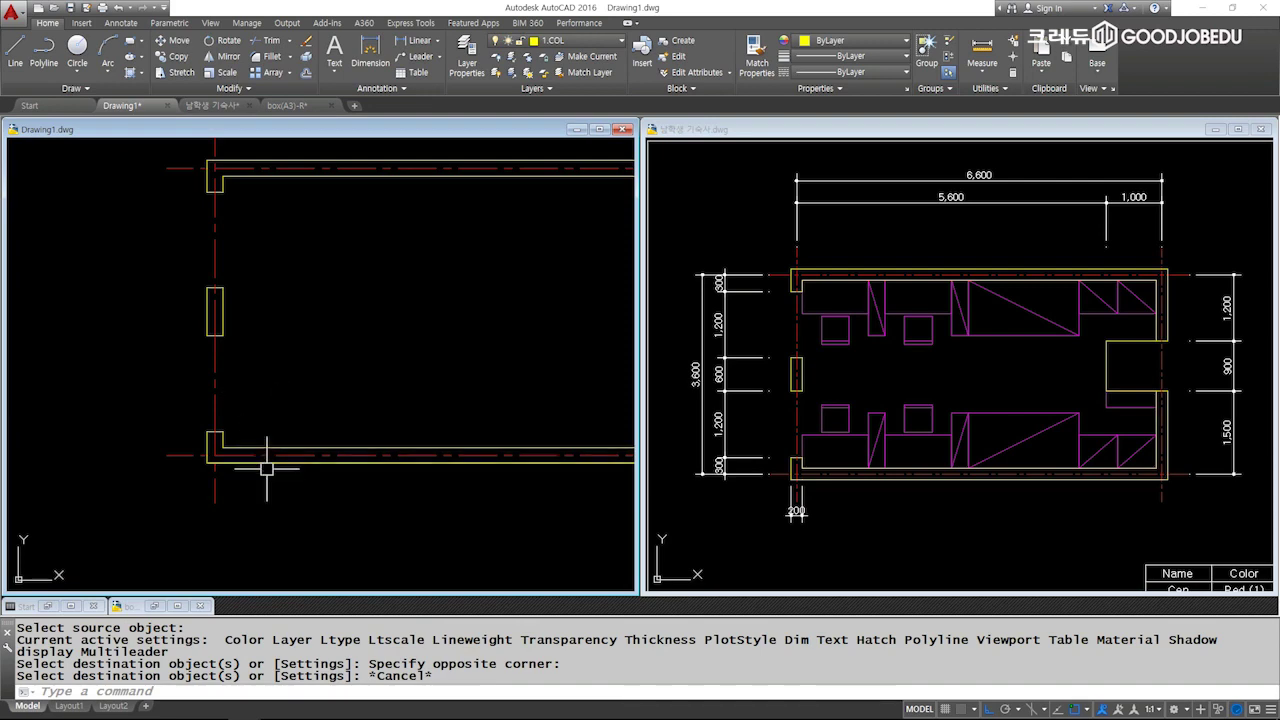
# Erase the stray centre-line segment on the left wall.
pyautogui.click(215, 492)
pyautogui.click(216, 360)
pyautogui.click(213, 240)
pyautogui.moveTo(266, 256); pyautogui.dragTo(261, 289, button='middle')
pyautogui.press('Escape')
pyautogui.click(243, 400)
pyautogui.click(205, 362)
pyautogui.write('e')
pyautogui.press('Return')
# Try extending the left centre line to the bottom wall, then undo the stretch.
pyautogui.click(215, 281)
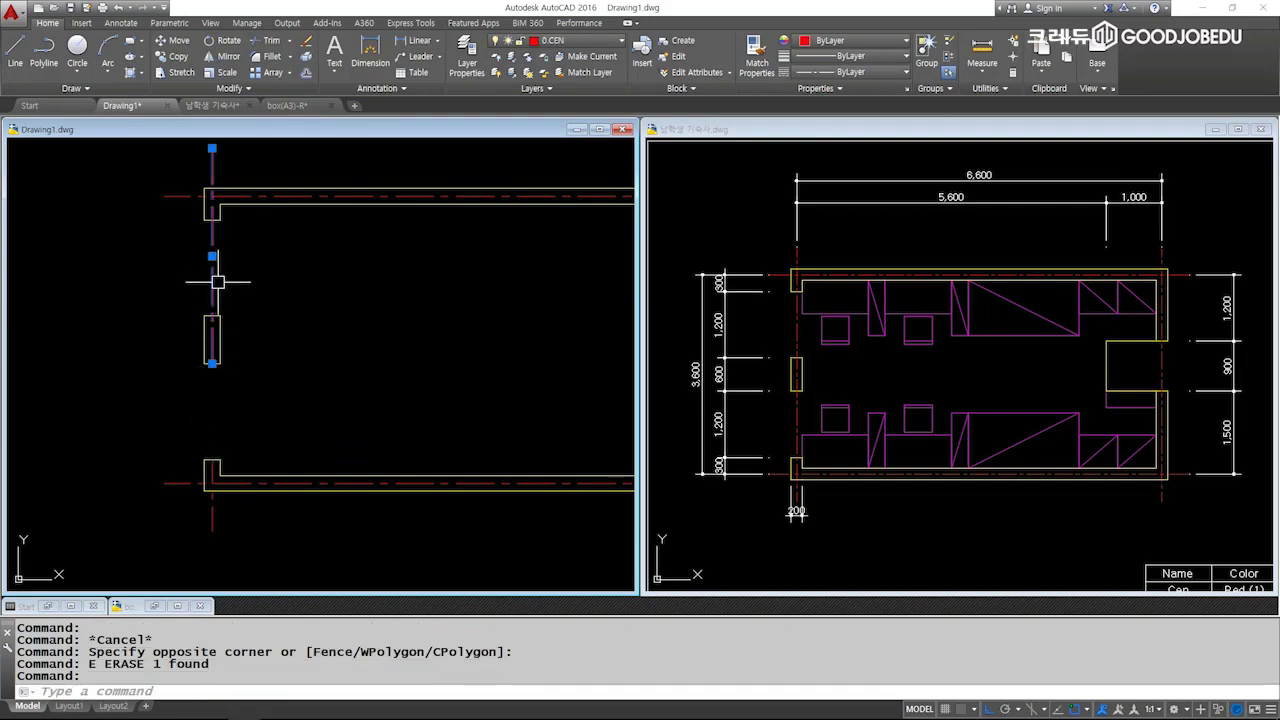
pyautogui.click(212, 363)
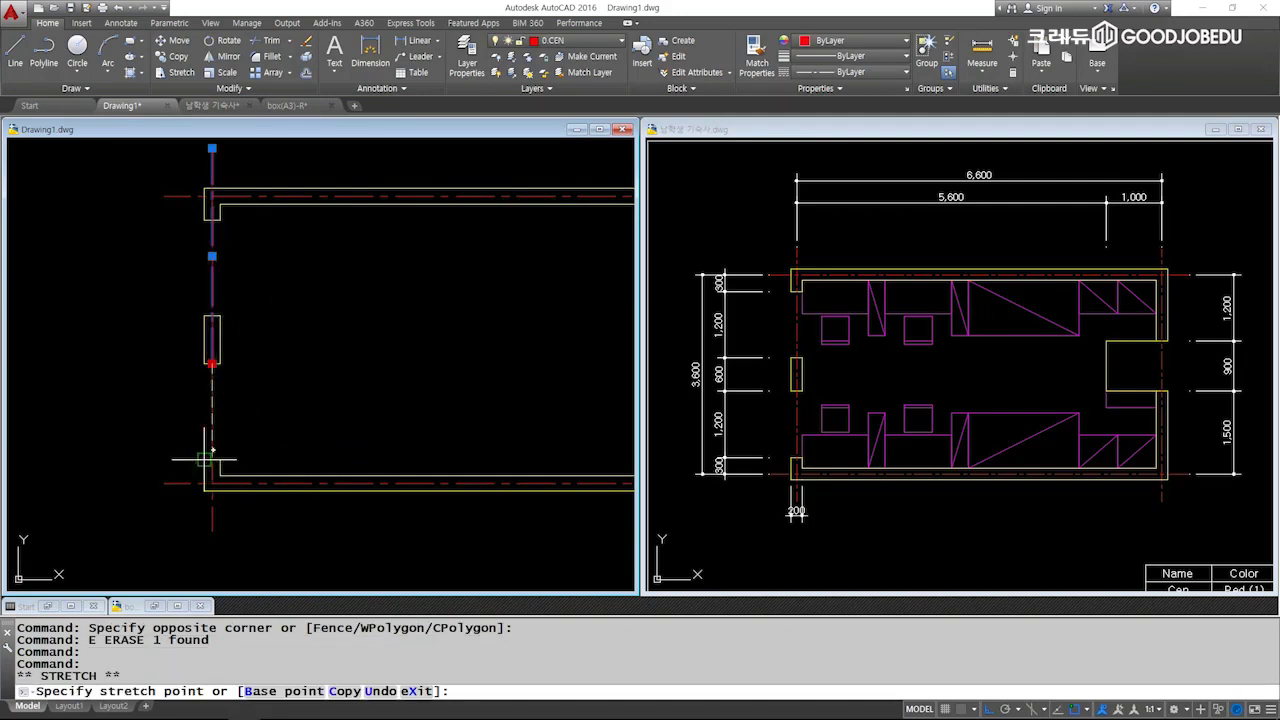
pyautogui.click(212, 460)
pyautogui.press('Escape')
pyautogui.click(149, 400)
pyautogui.click(228, 510)
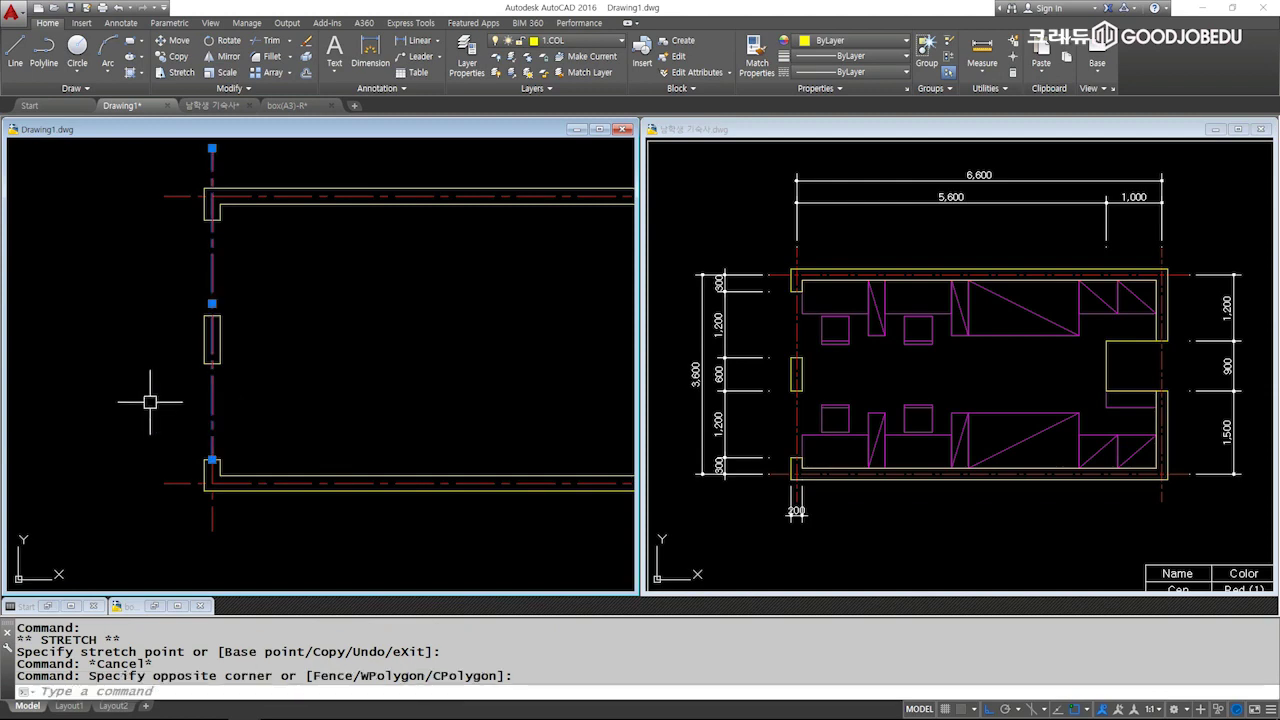
pyautogui.click(228, 510)
pyautogui.press('Escape')
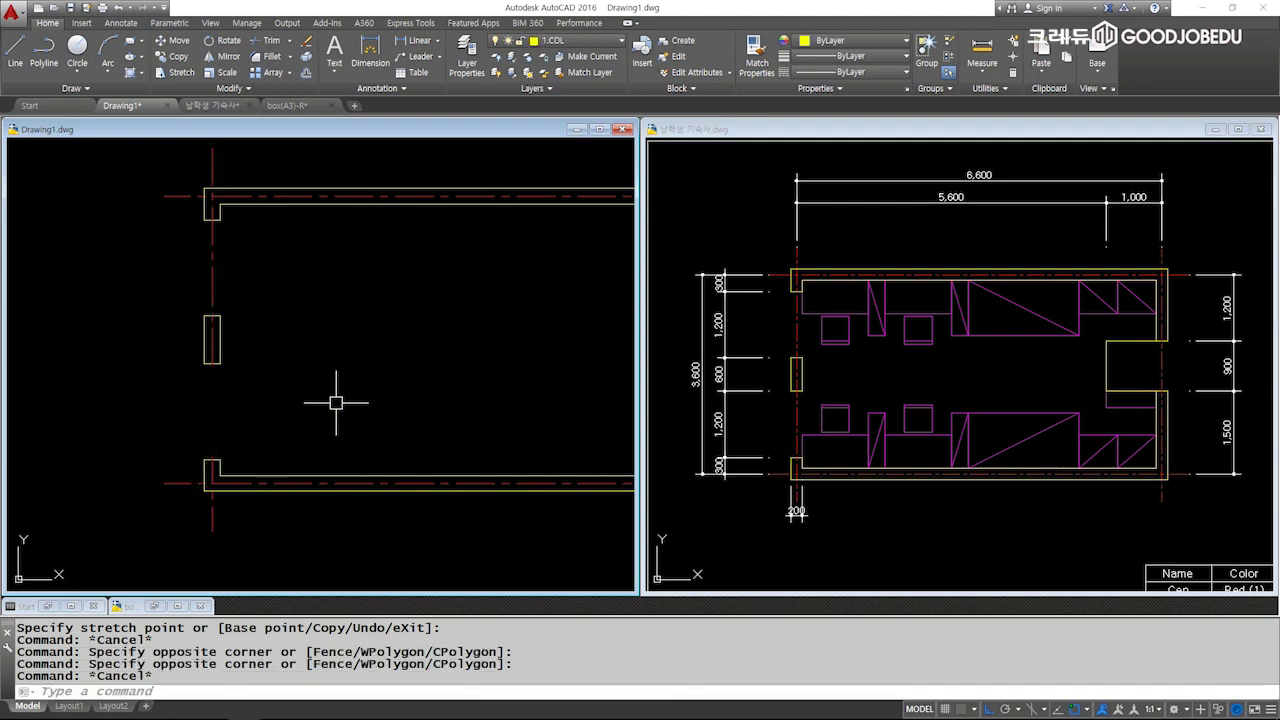
pyautogui.hotkey('ctrl', 'z')
pyautogui.click(247, 519)
pyautogui.click(177, 528)
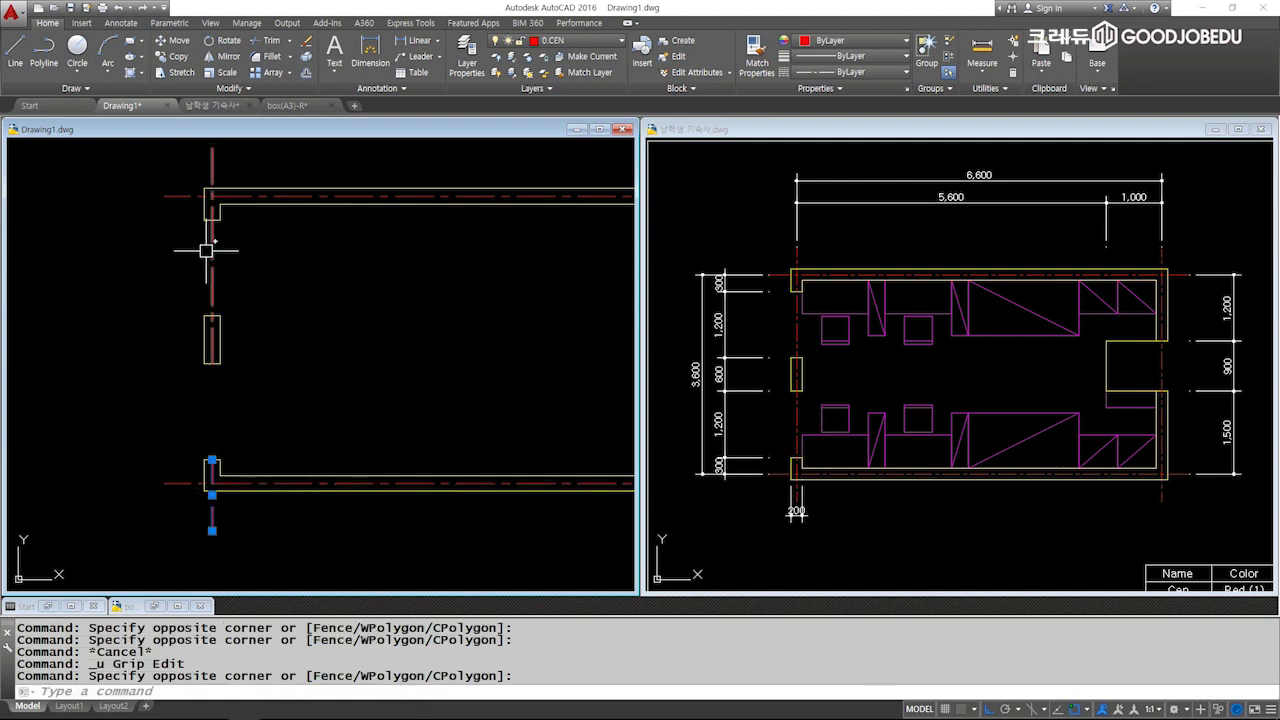
pyautogui.press('Escape')
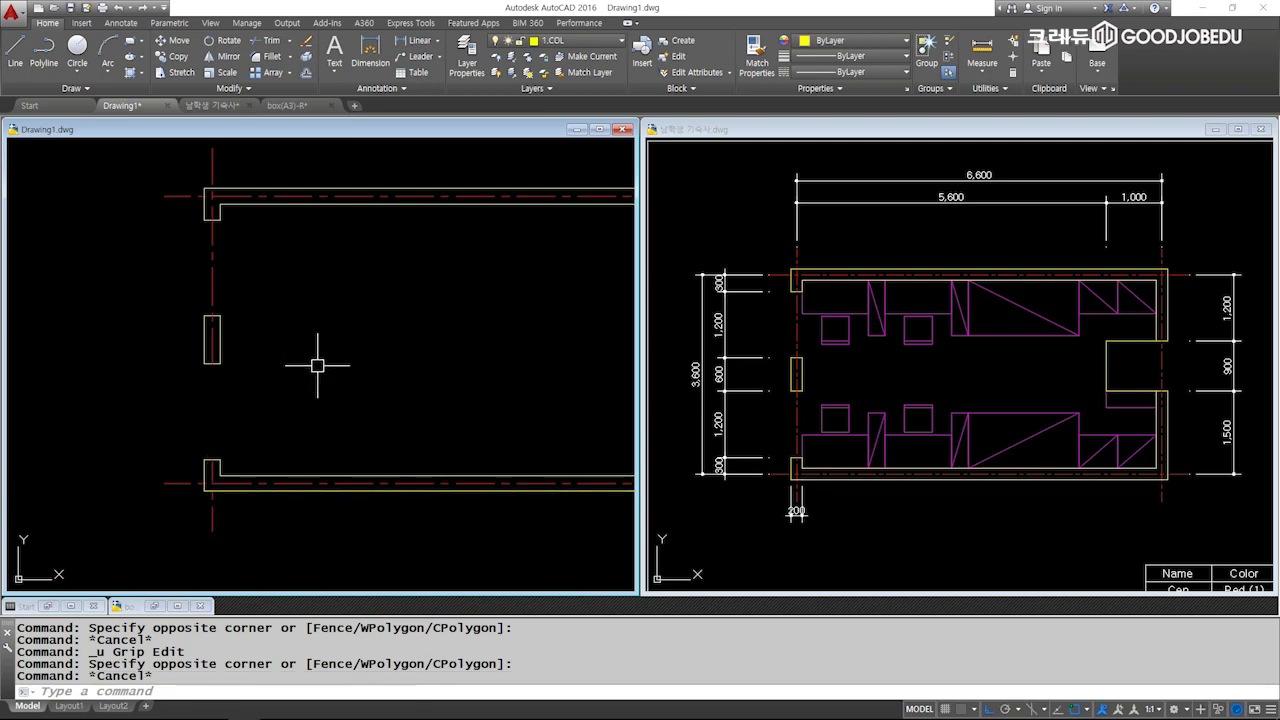
# Join the upper and lower left centerline pieces into one line with JOIN.
pyautogui.moveTo(311, 369); pyautogui.dragTo(353, 375, button='middle')
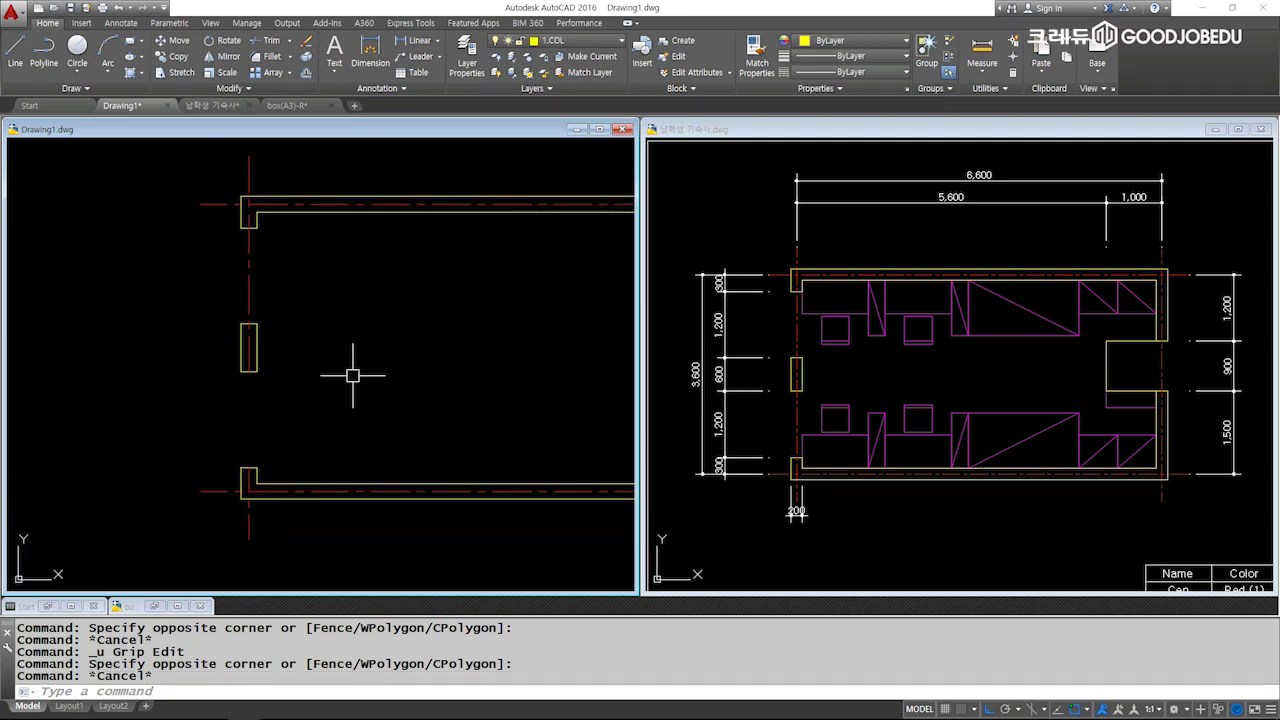
pyautogui.write('j')
pyautogui.press('Return')
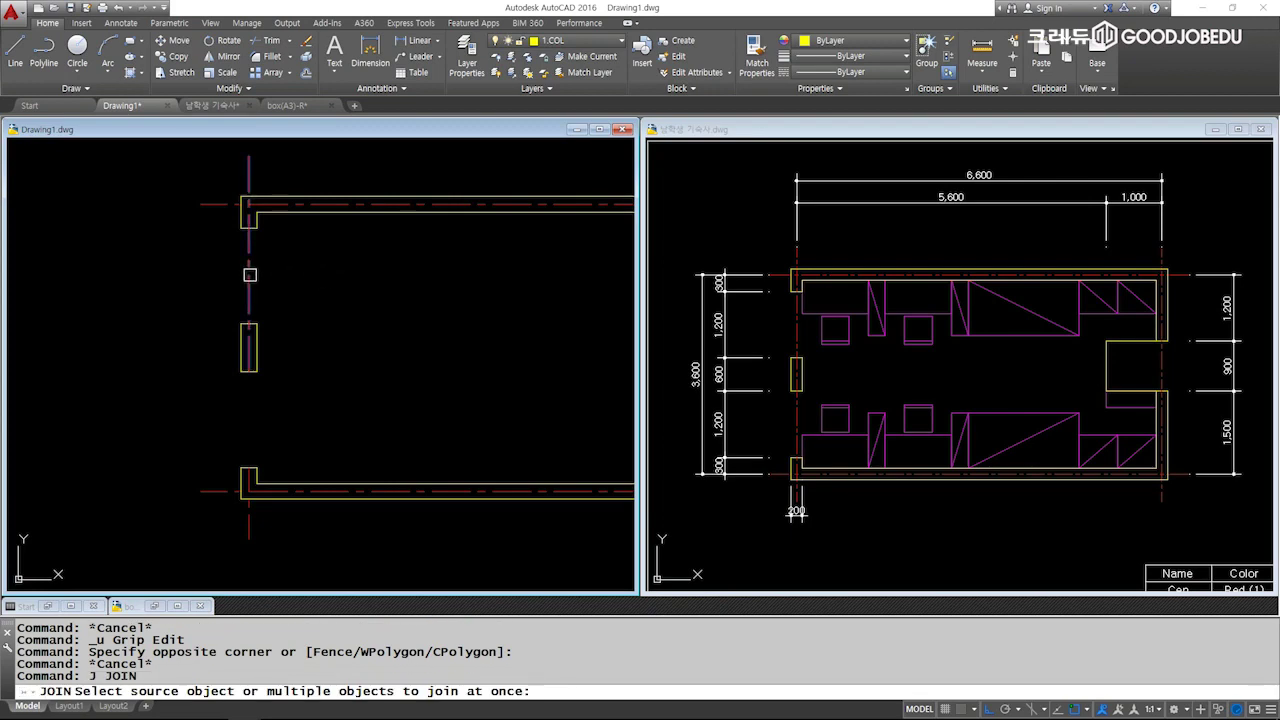
pyautogui.click(250, 275)
pyautogui.click(248, 530)
pyautogui.press('Return')
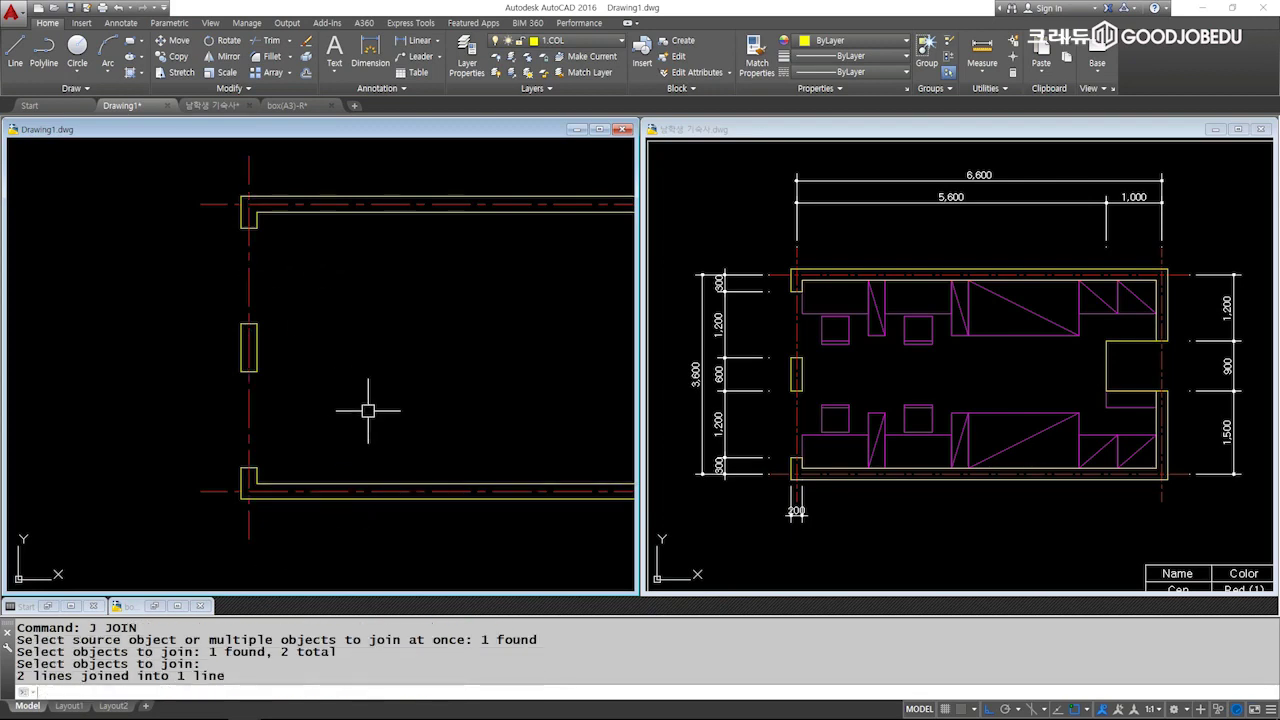
pyautogui.moveTo(275, 440); pyautogui.dragTo(230, 427)
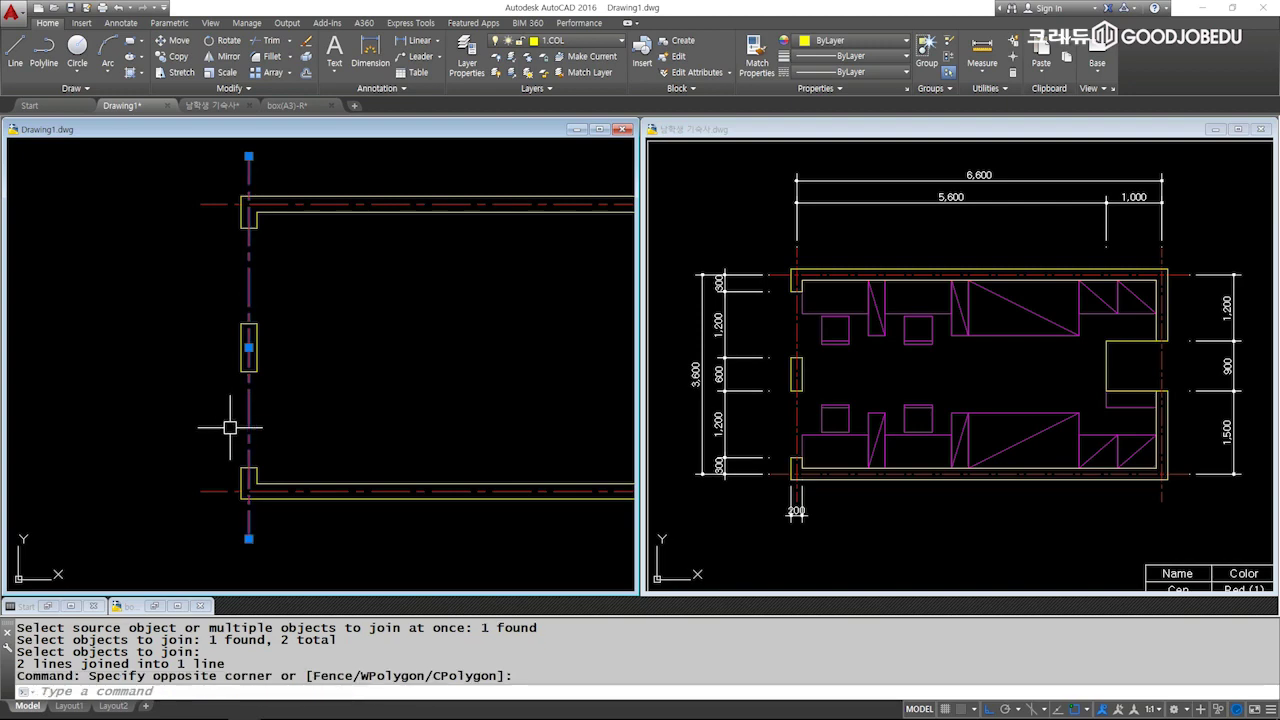
pyautogui.press('Escape')
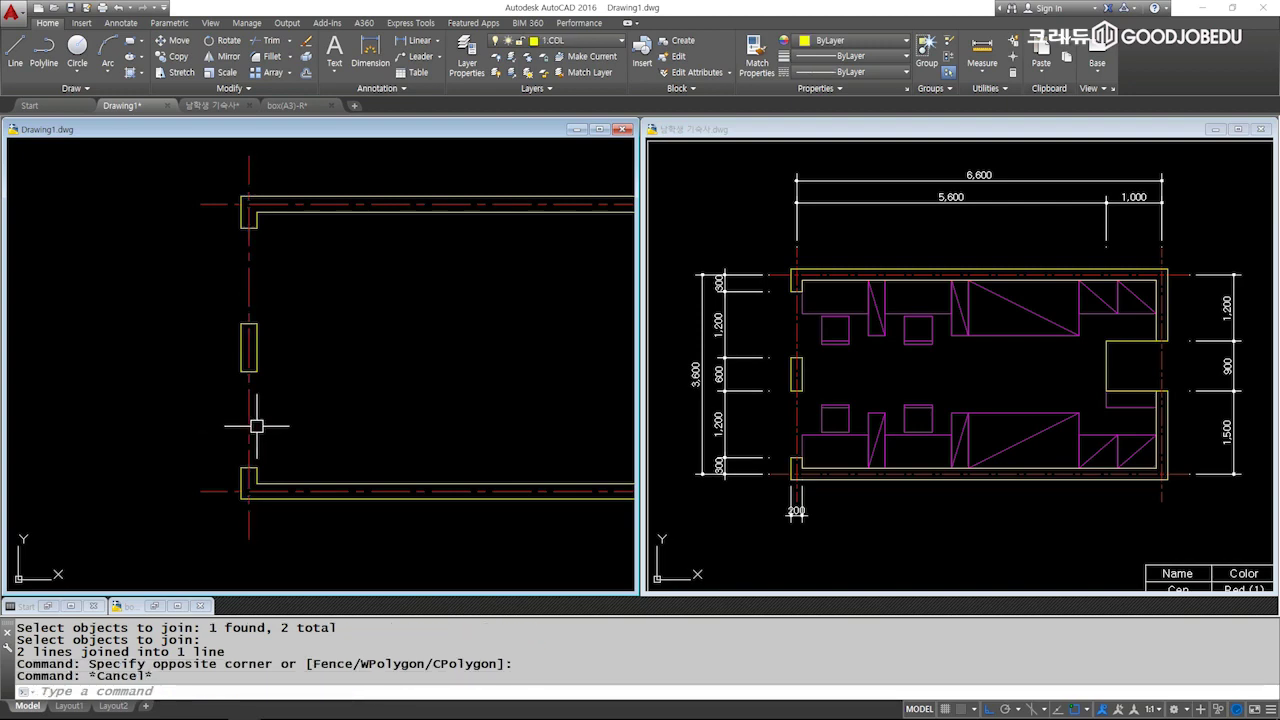
# Bring the whole wall outline into view, then make the dormitory reference drawing active.
pyautogui.scroll(-3, 258, 426)
pyautogui.moveTo(420, 374); pyautogui.dragTo(361, 372, button='middle')
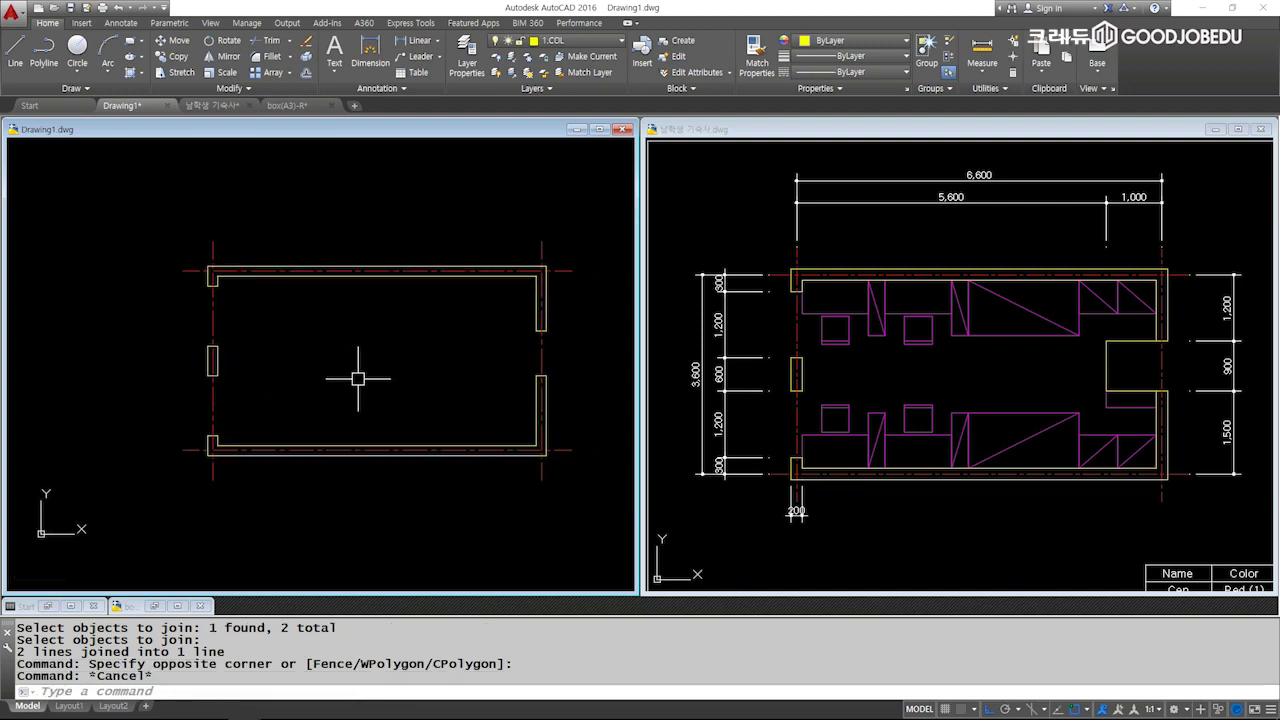
pyautogui.scroll(2, 300, 401)
pyautogui.scroll(2, 309, 387)
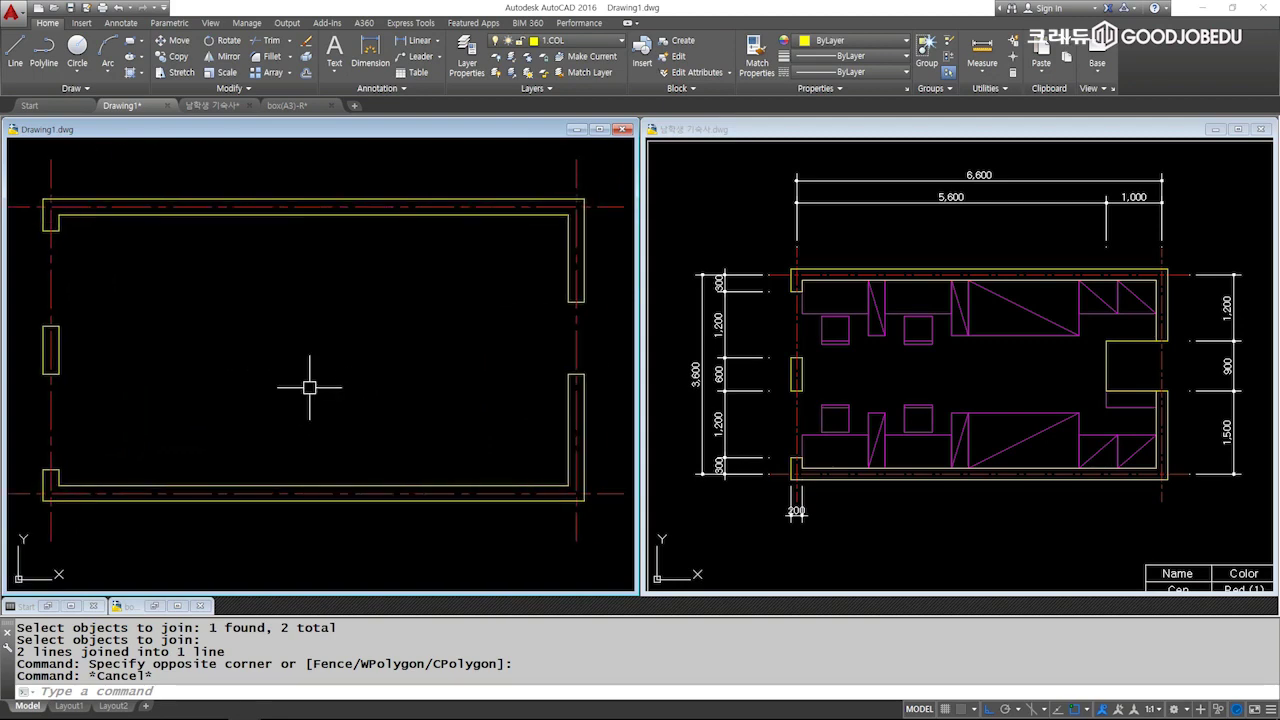
pyautogui.scroll(-2, 257, 366)
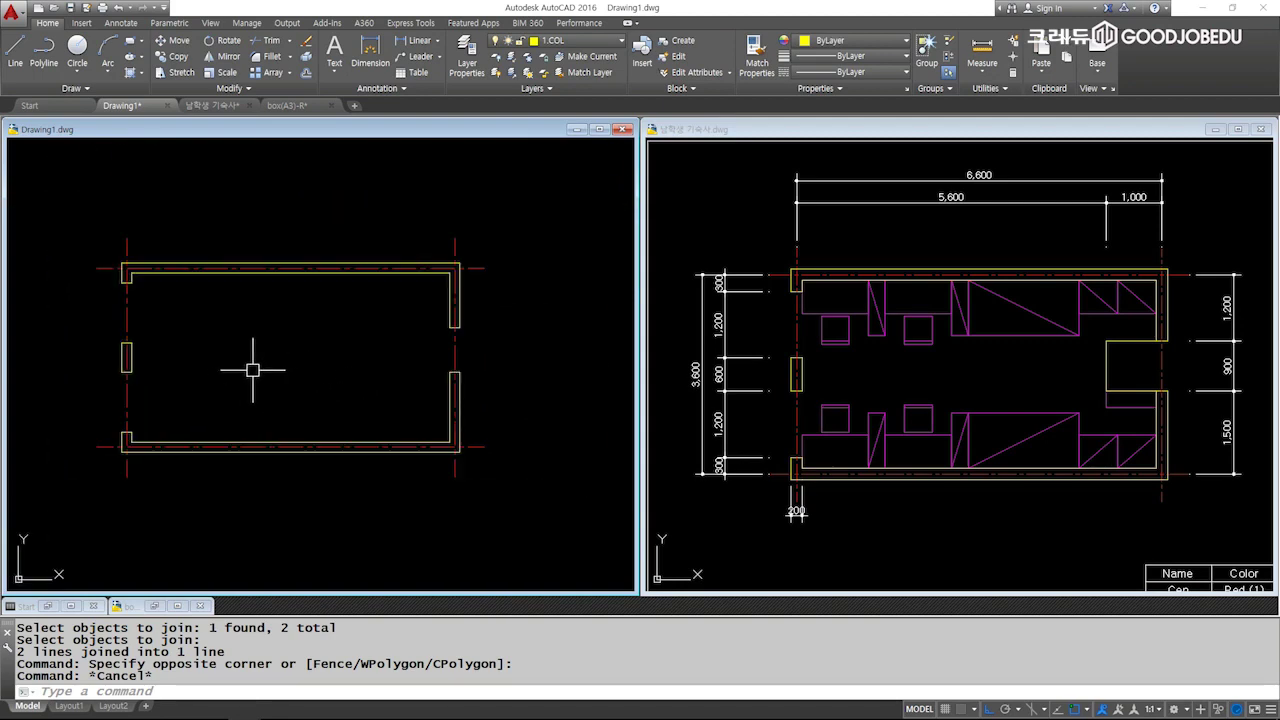
pyautogui.scroll(-1, 297, 371)
pyautogui.press('Escape')
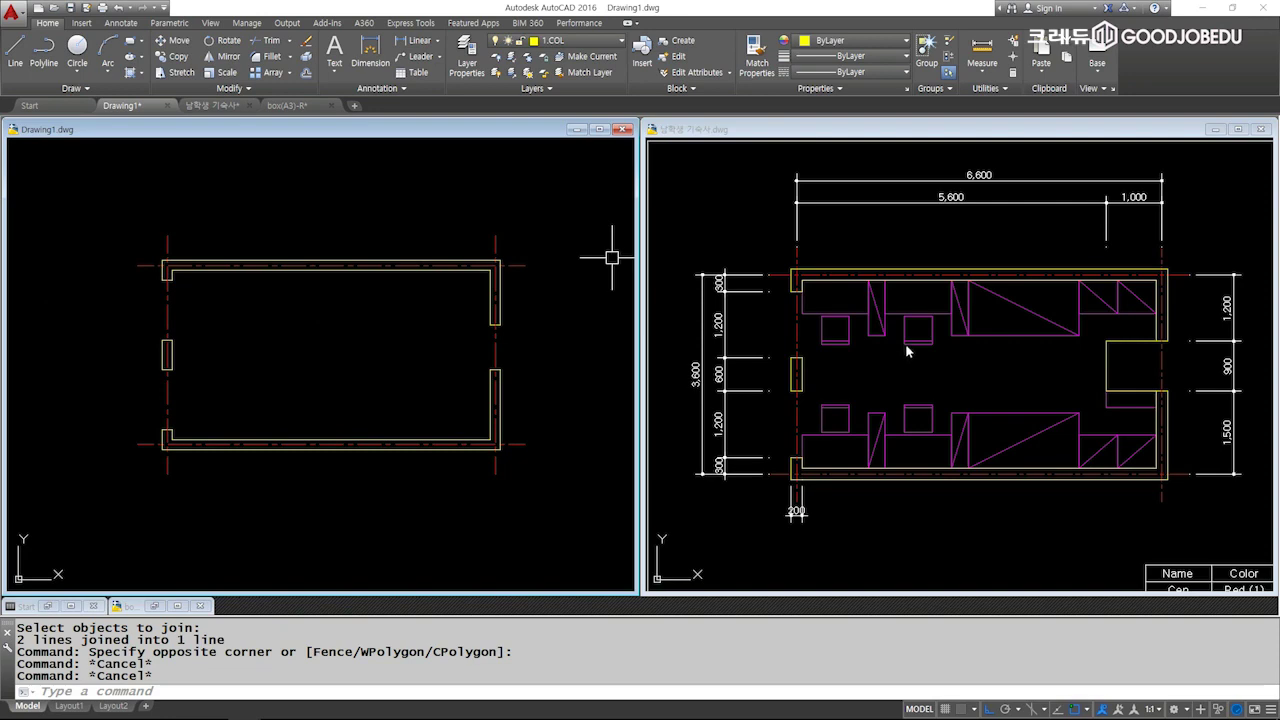
pyautogui.moveTo(907, 350); pyautogui.dragTo(653, 414, button='middle')
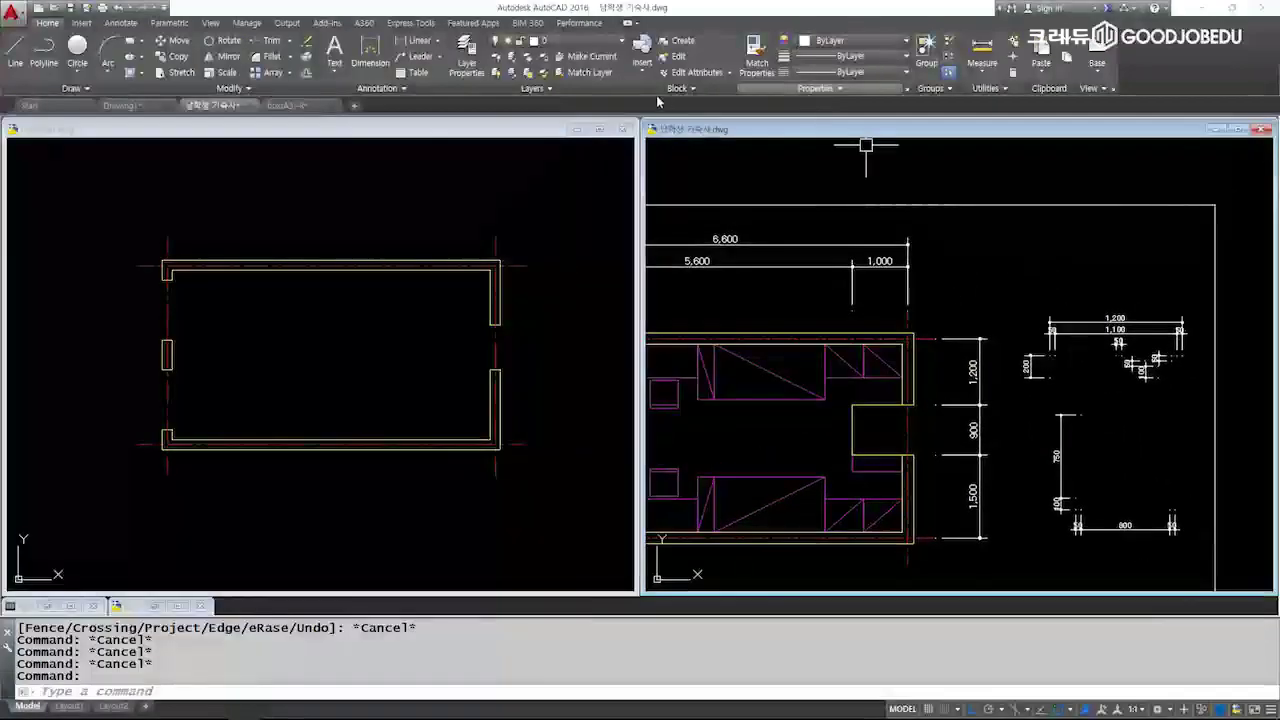
# Thaw the wid layer in the reference drawing and zoom to the window detail.
pyautogui.click(560, 40)
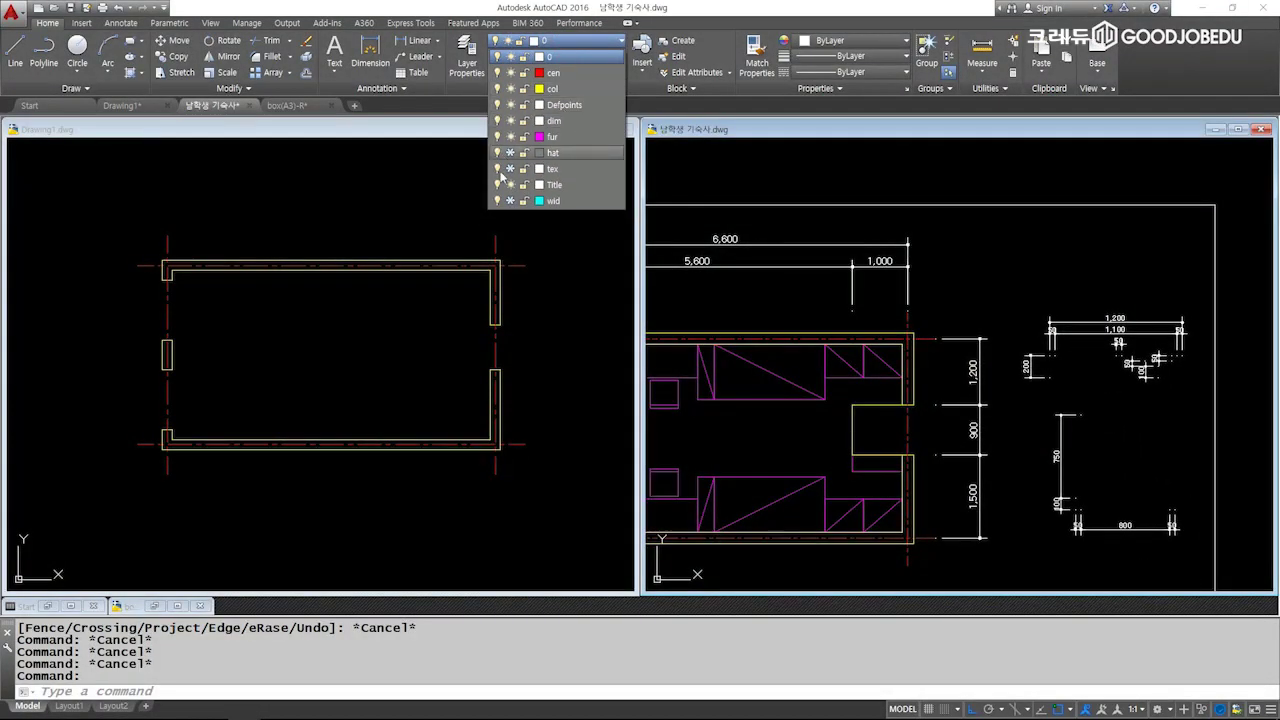
pyautogui.click(510, 200)
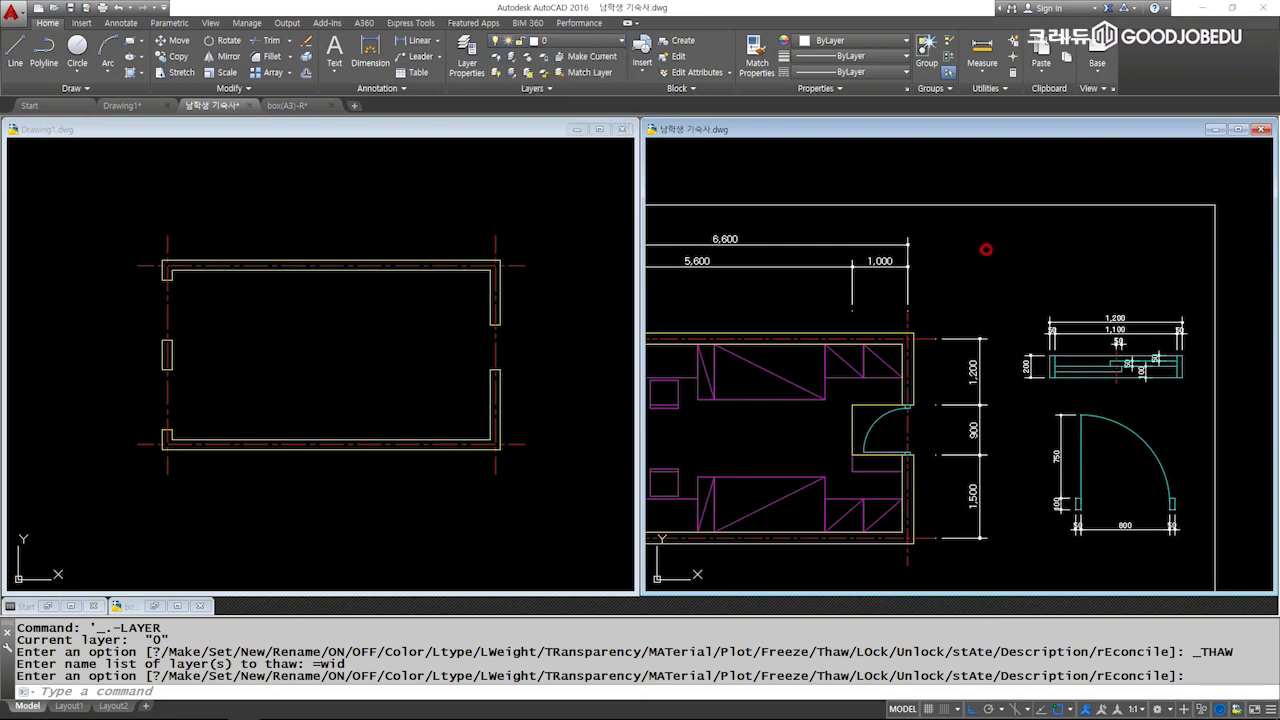
pyautogui.moveTo(986, 249); pyautogui.dragTo(735, 181, button='middle')
pyautogui.scroll(3, 880, 294)
pyautogui.scroll(2, 880, 294)
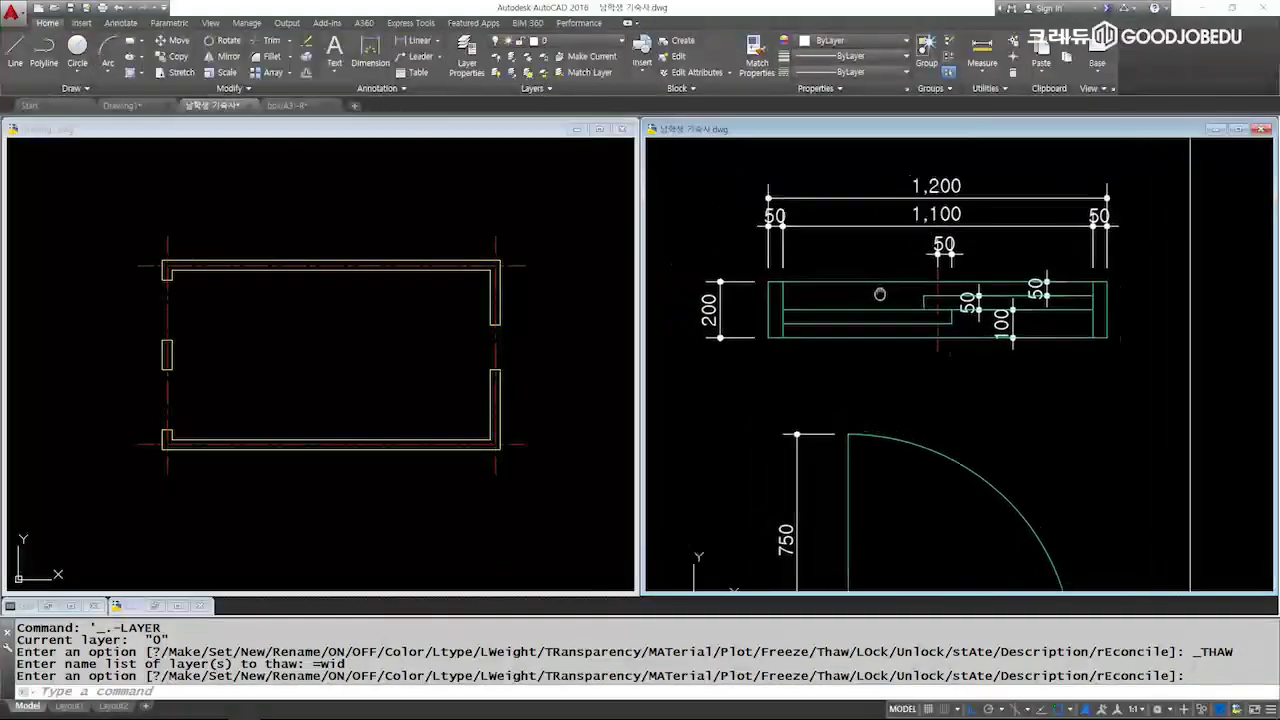
pyautogui.scroll(2, 868, 373)
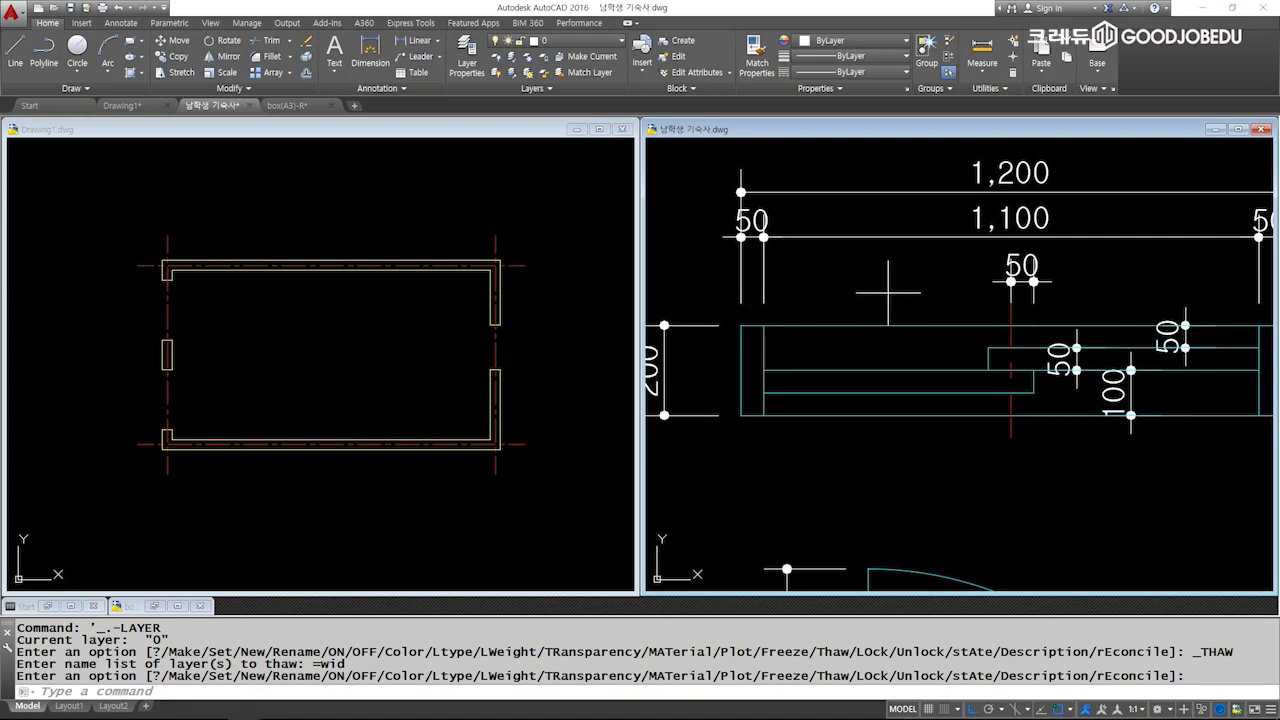
pyautogui.click(871, 284)
pyautogui.scroll(-2, 871, 284)
pyautogui.moveTo(871, 284); pyautogui.dragTo(863, 304, button='middle')
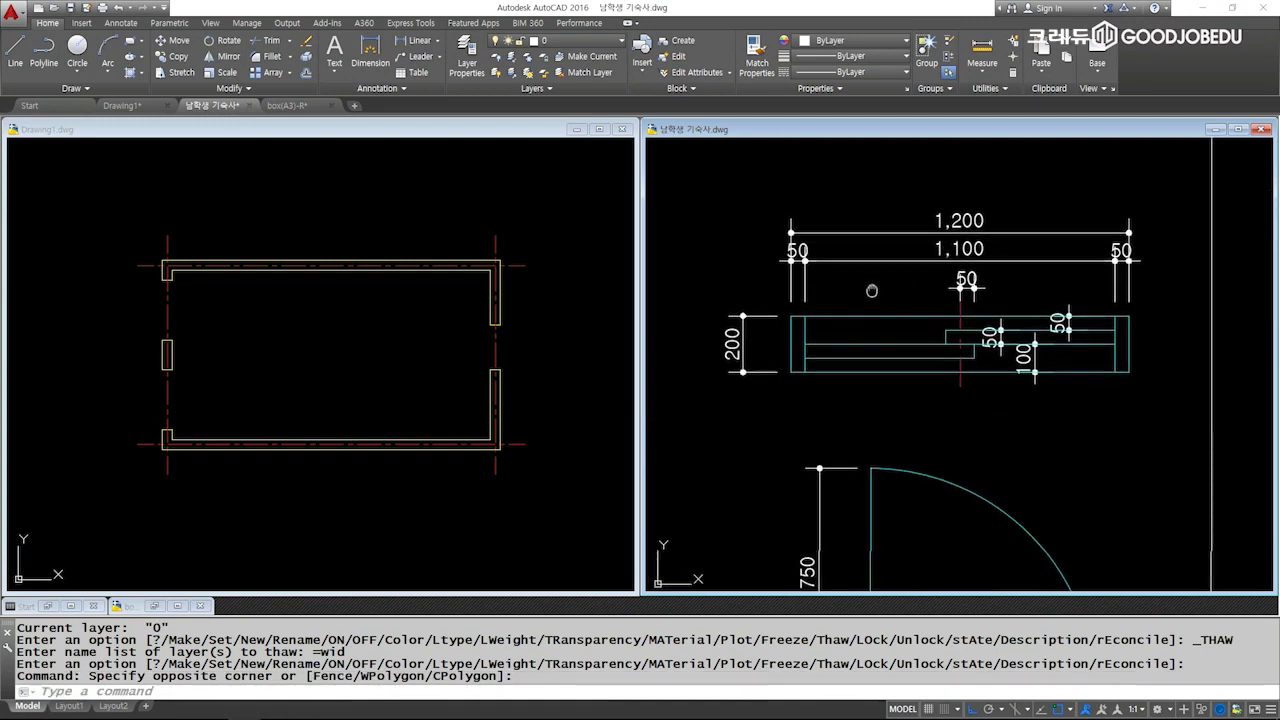
# Return to Drawing1 and make 2.WID the current layer.
pyautogui.moveTo(471, 233)
pyautogui.mouseDown(button='middle')
pyautogui.moveTo(449, 281)
pyautogui.moveTo(380, 346)
pyautogui.moveTo(300, 480)
pyautogui.mouseUp(button='middle')
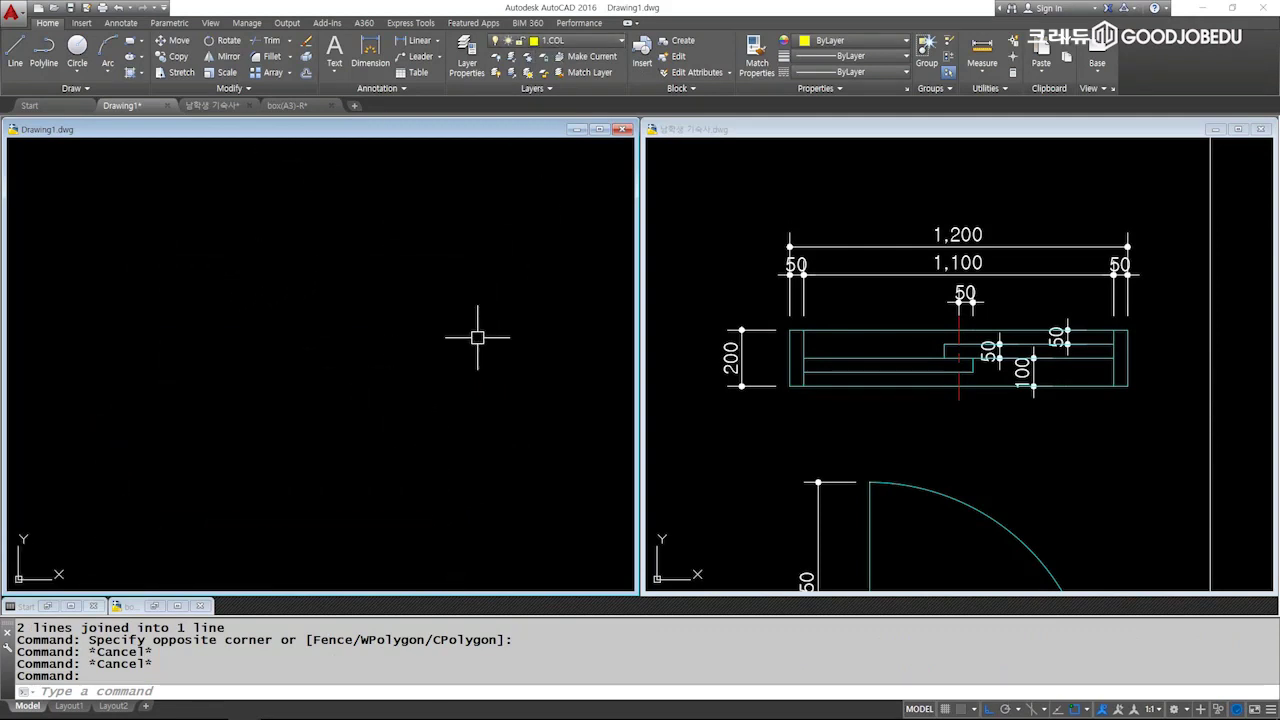
pyautogui.moveTo(409, 343); pyautogui.dragTo(251, 390, button='middle')
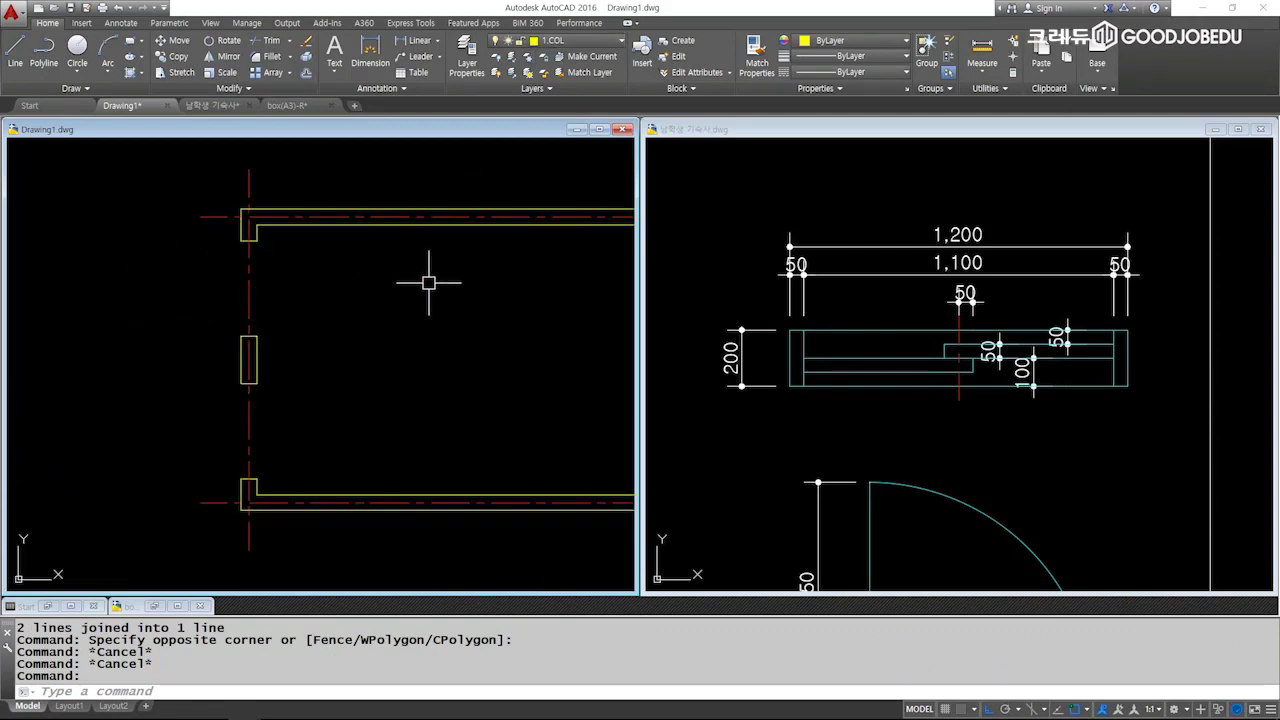
pyautogui.hscroll(5, 440, 275)
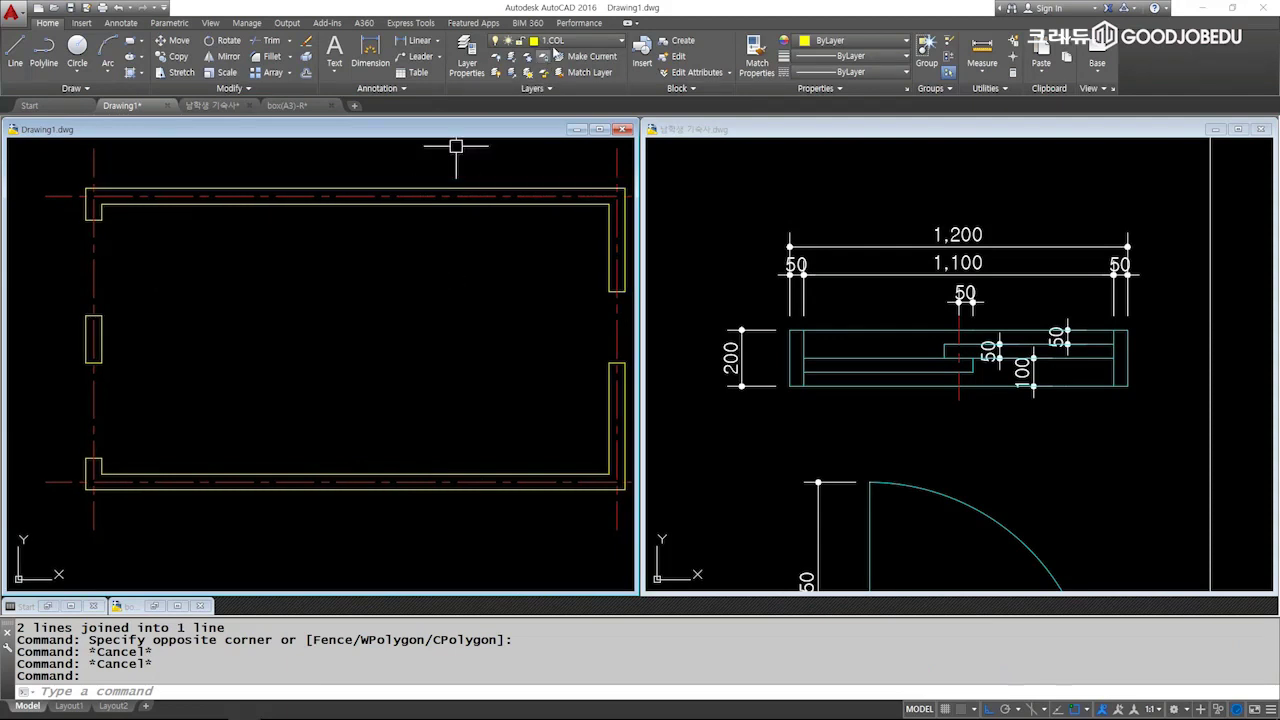
pyautogui.click(570, 41)
pyautogui.click(585, 105)
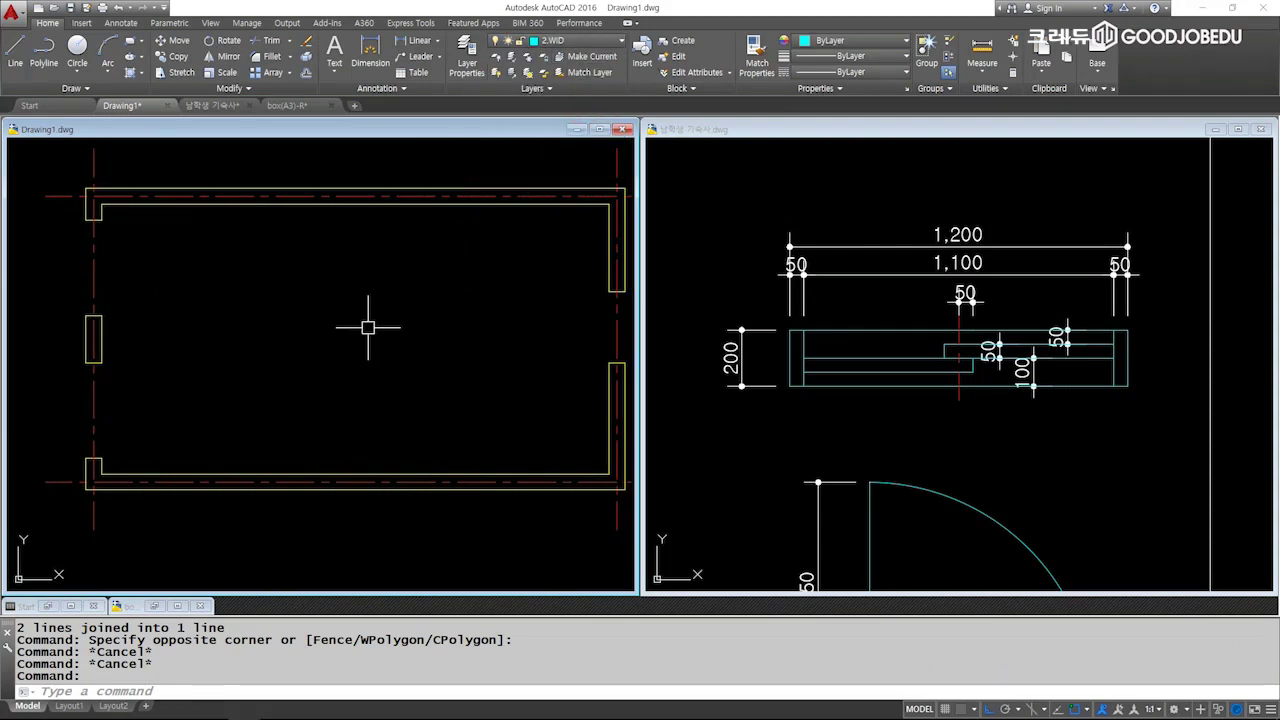
pyautogui.moveTo(357, 329); pyautogui.dragTo(343, 327, button='middle')
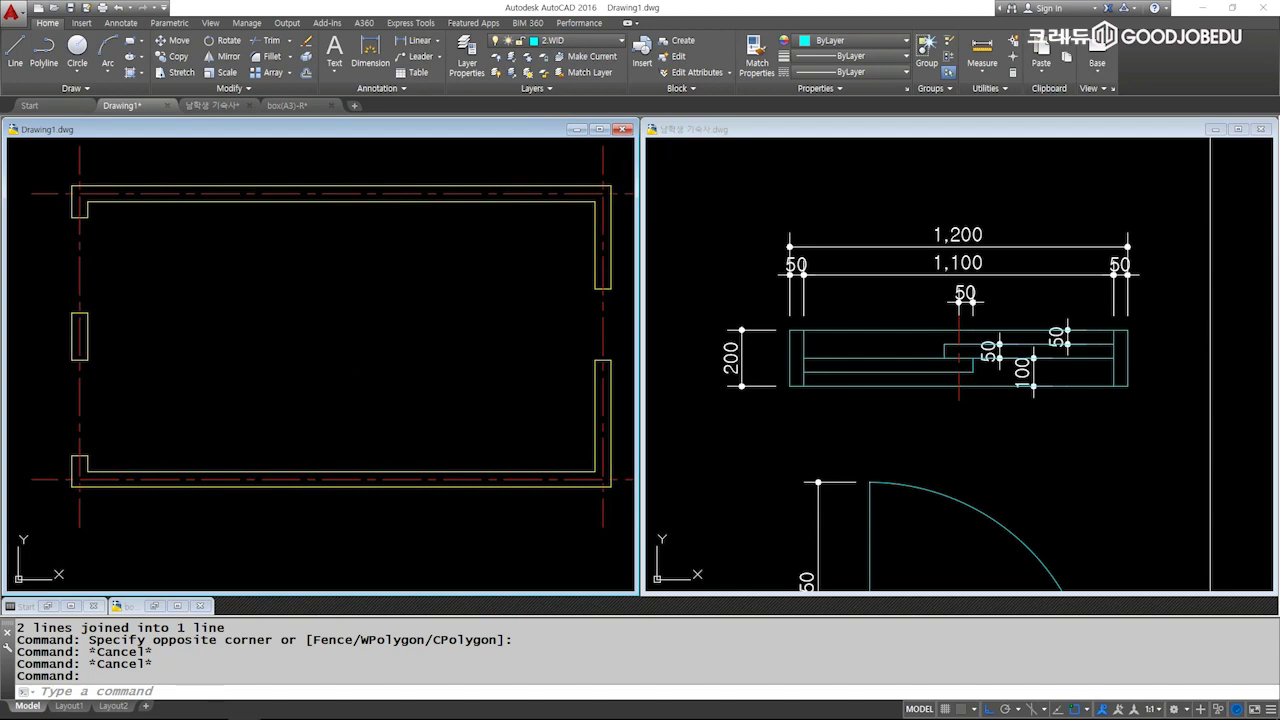
pyautogui.press('Escape')
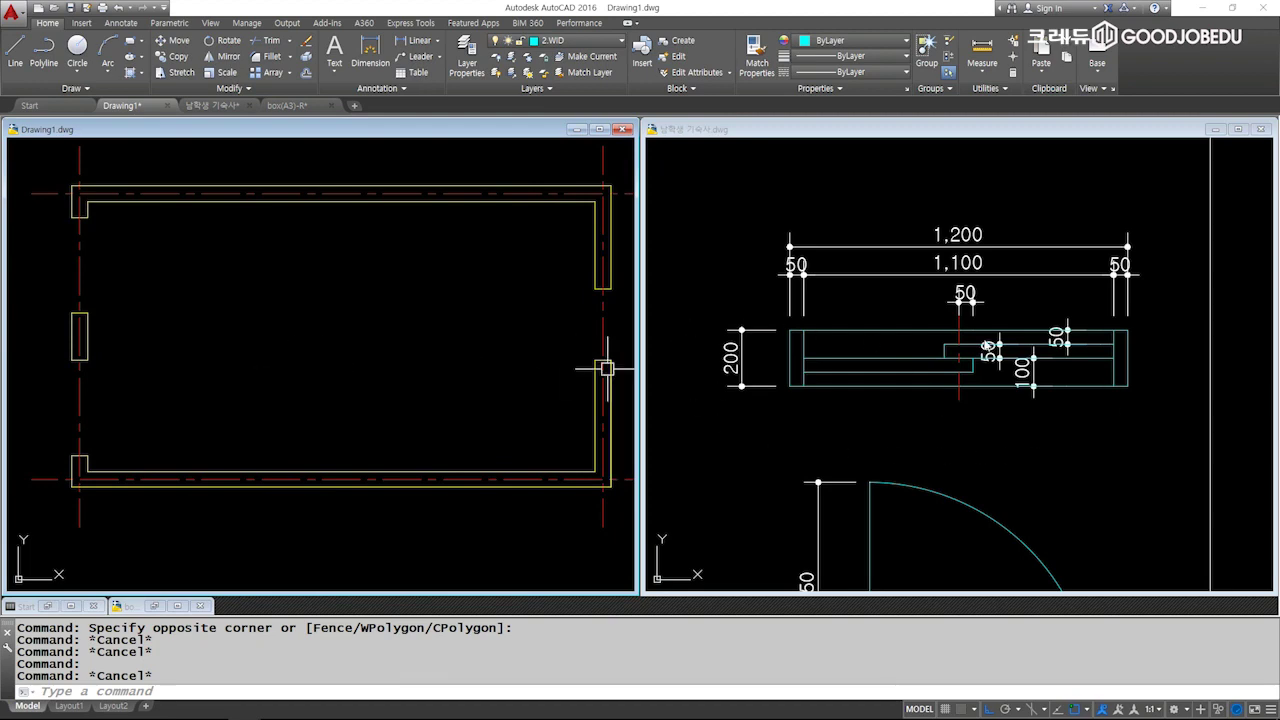
# Start the rectangle command in Drawing1.
pyautogui.click(380, 314)
pyautogui.press('Escape')
pyautogui.press('Escape')
pyautogui.write('RE')
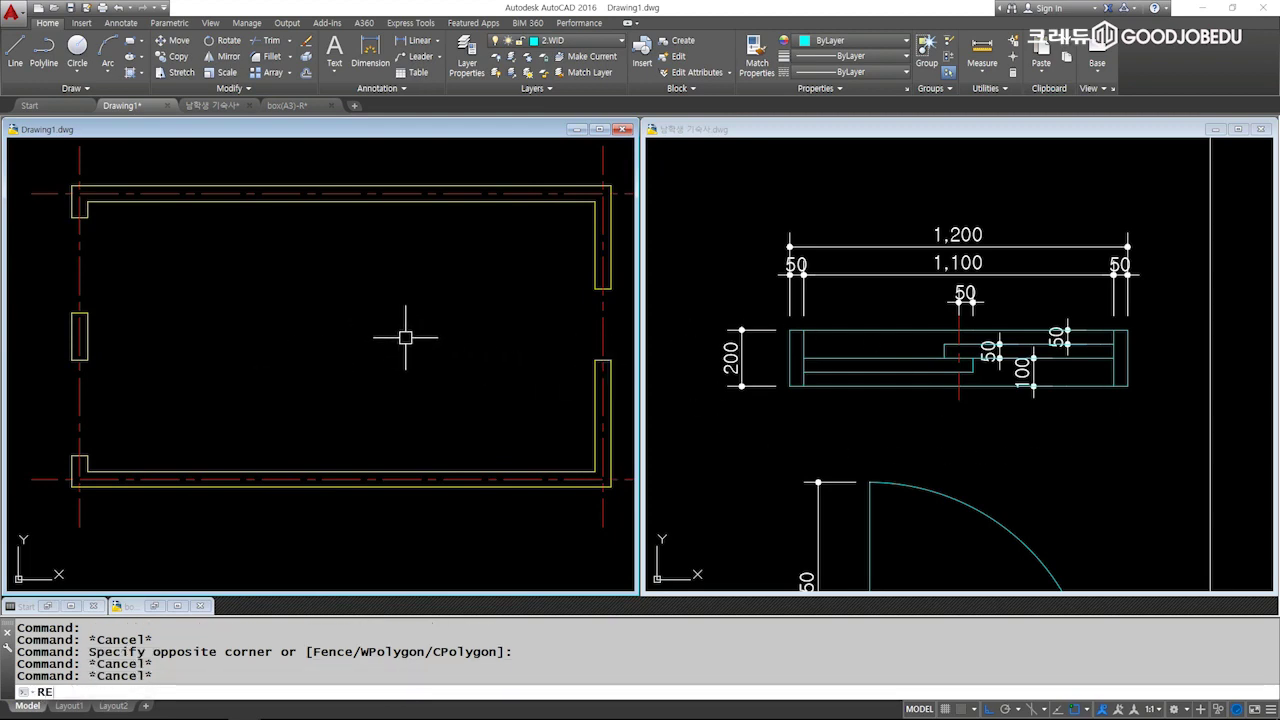
pyautogui.write('C')
pyautogui.press('Return')
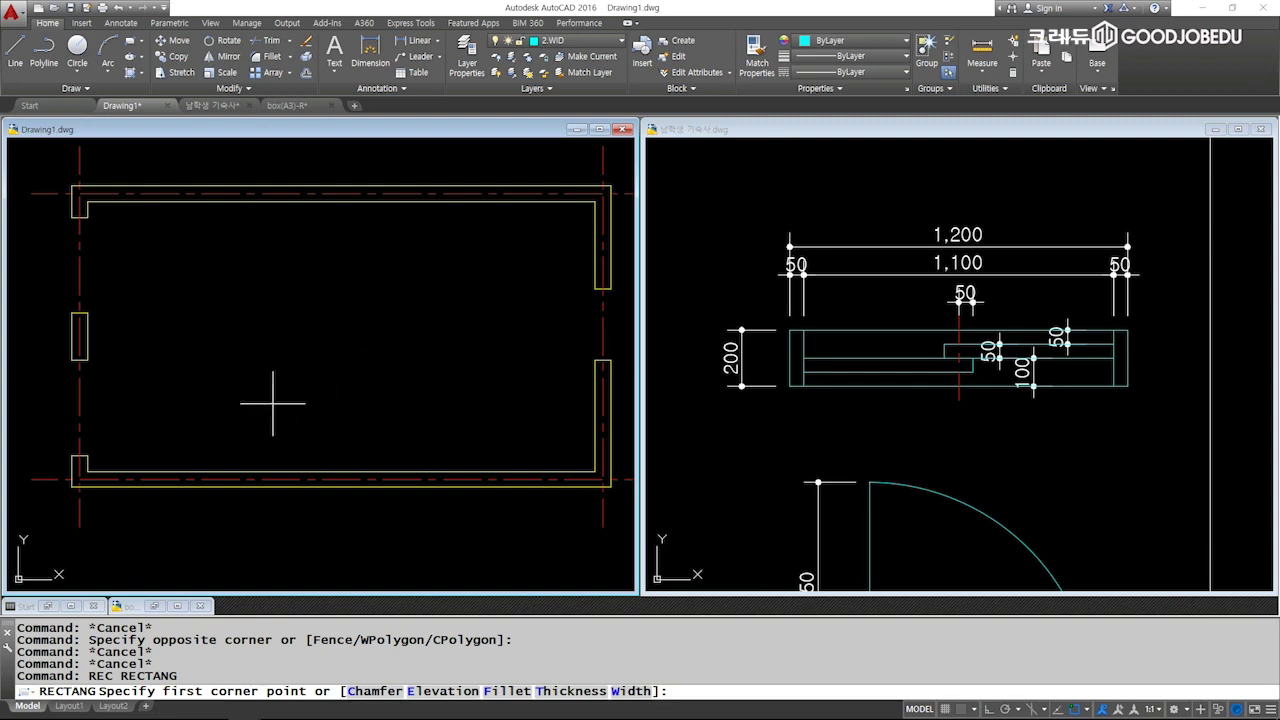
# Draw the 1200 × 200 window rectangle inside the room.
pyautogui.click(250, 384)
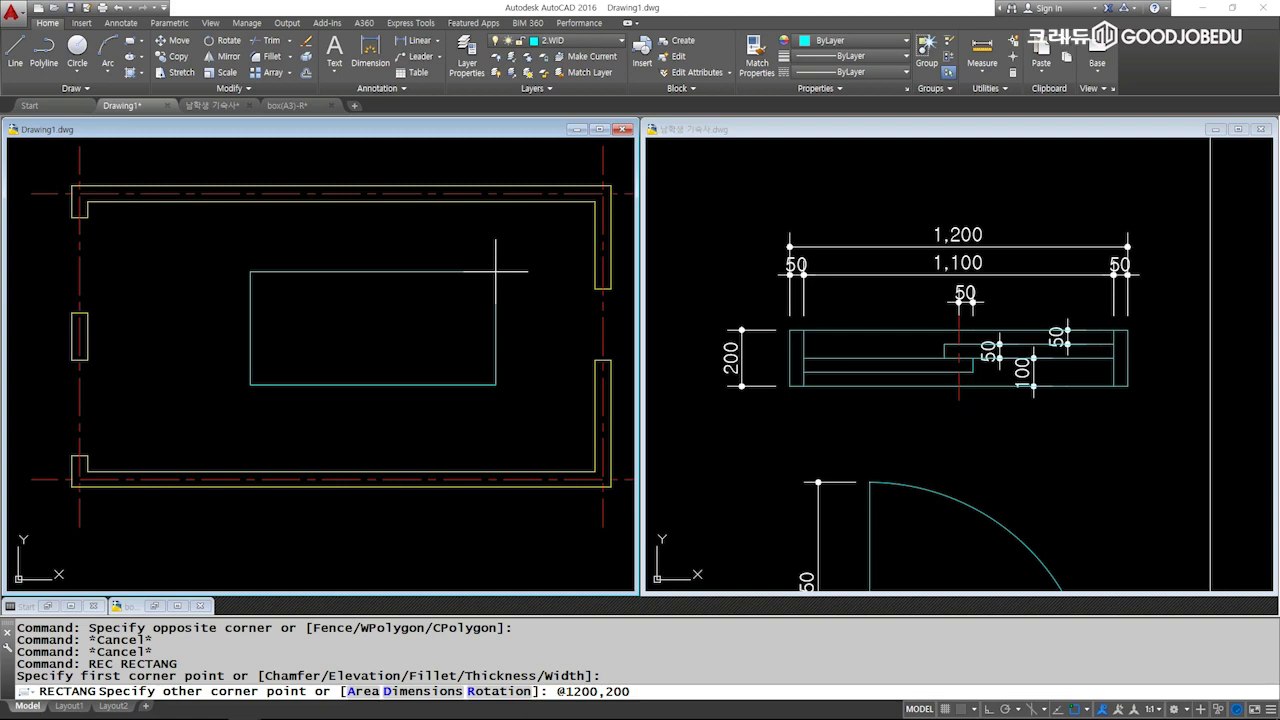
pyautogui.press('Return')
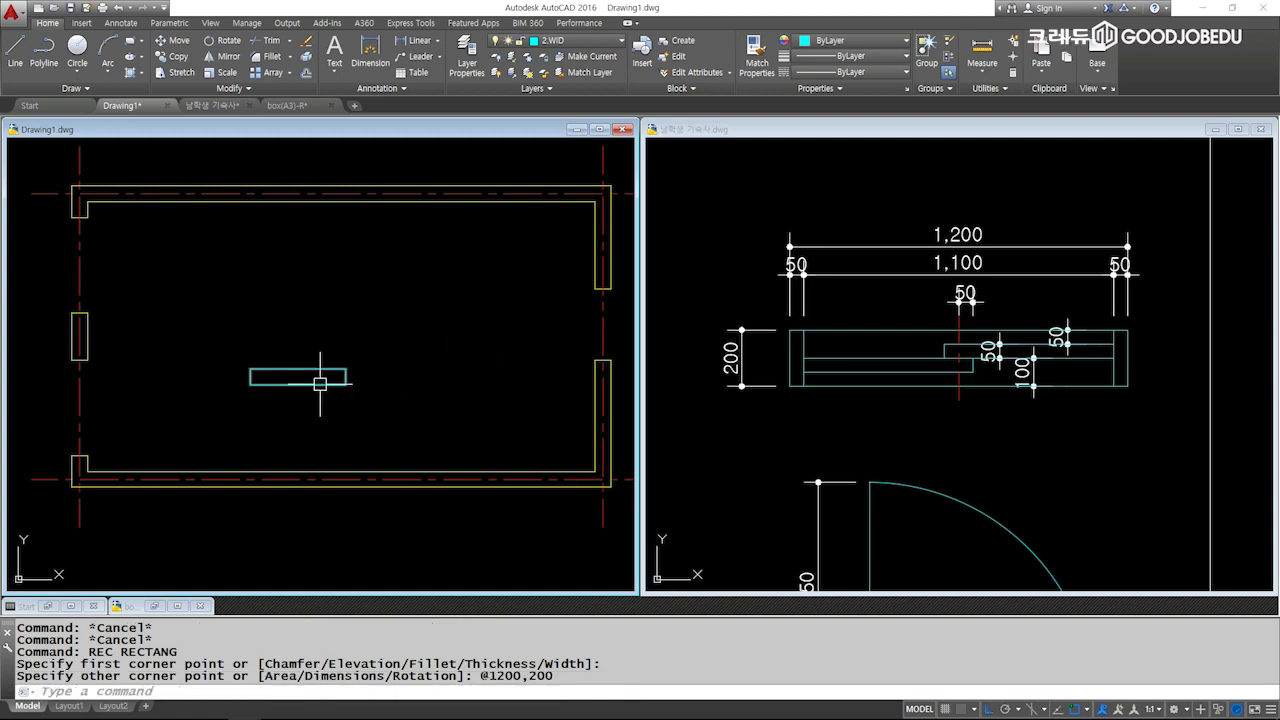
pyautogui.scroll(5, 320, 384)
pyautogui.scroll(-1, 523, 329)
pyautogui.moveTo(523, 329); pyautogui.dragTo(489, 331, button='middle')
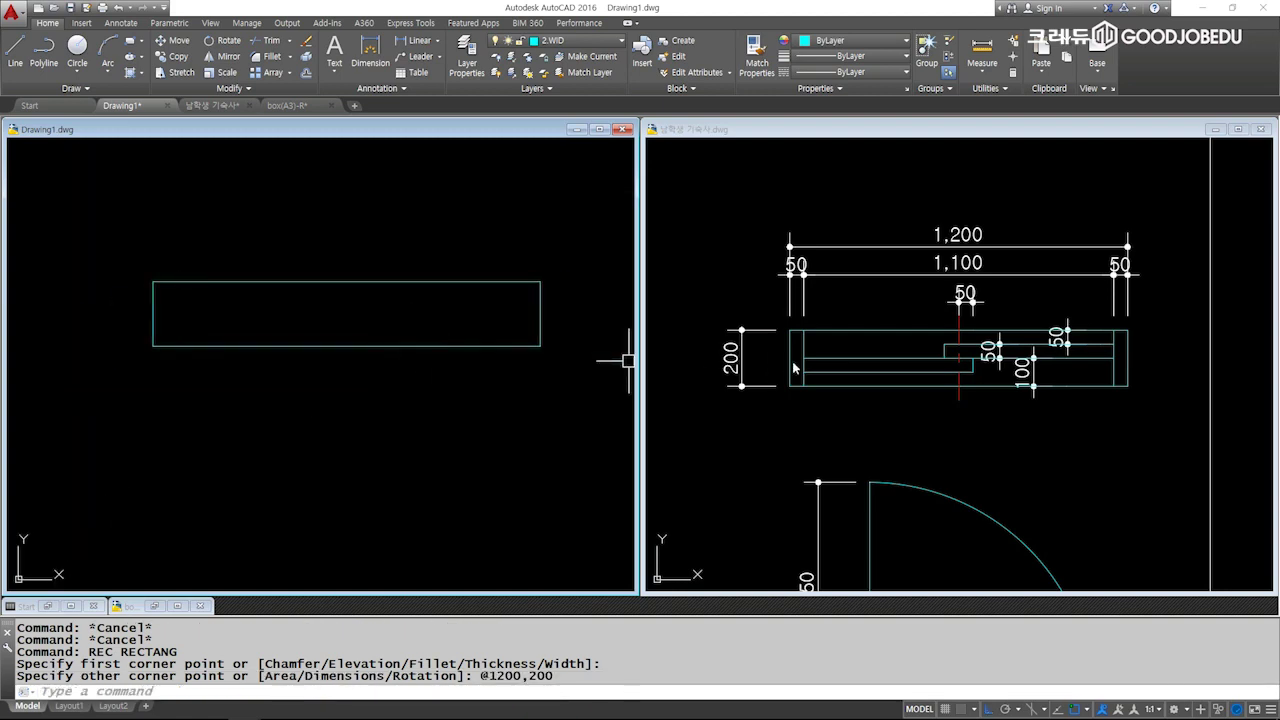
# Explode the 1200 × 200 rectangle into separate lines.
pyautogui.click(444, 380)
pyautogui.click(376, 316)
pyautogui.write('x')
pyautogui.press('Return')
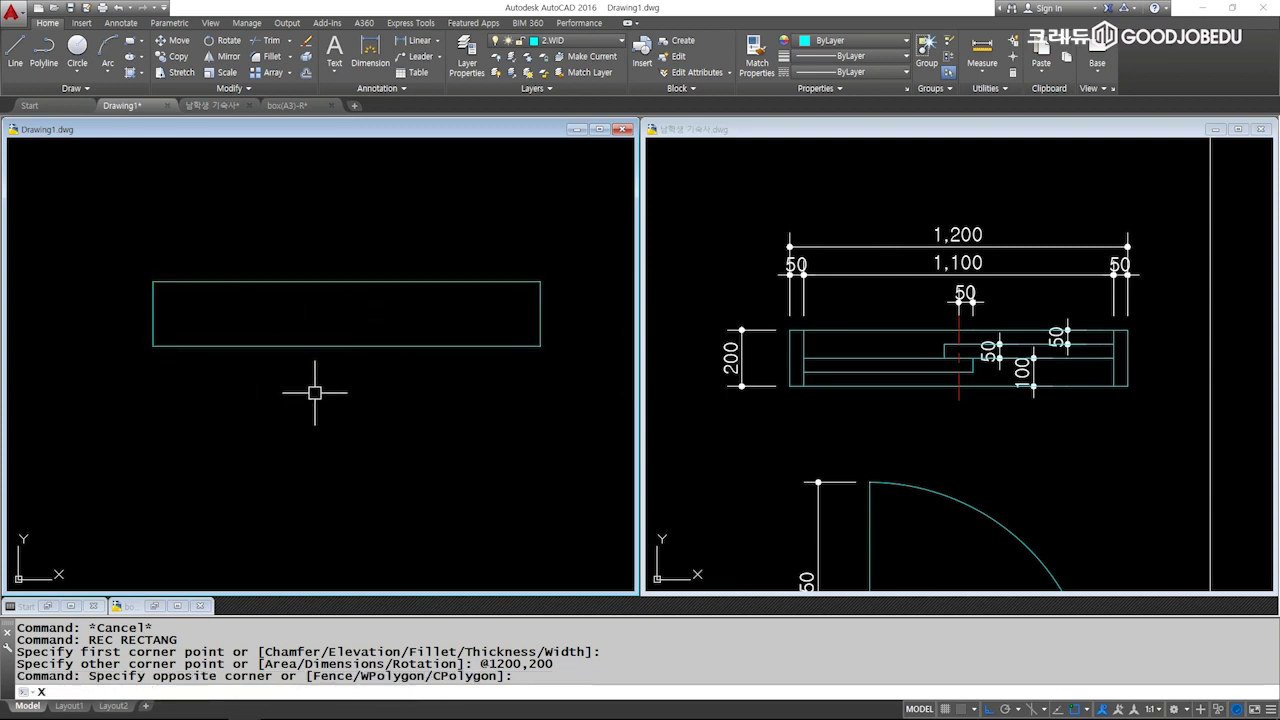
# Offset the rectangle's left and right edges 50 inward.
pyautogui.write('o')
pyautogui.press('Return')
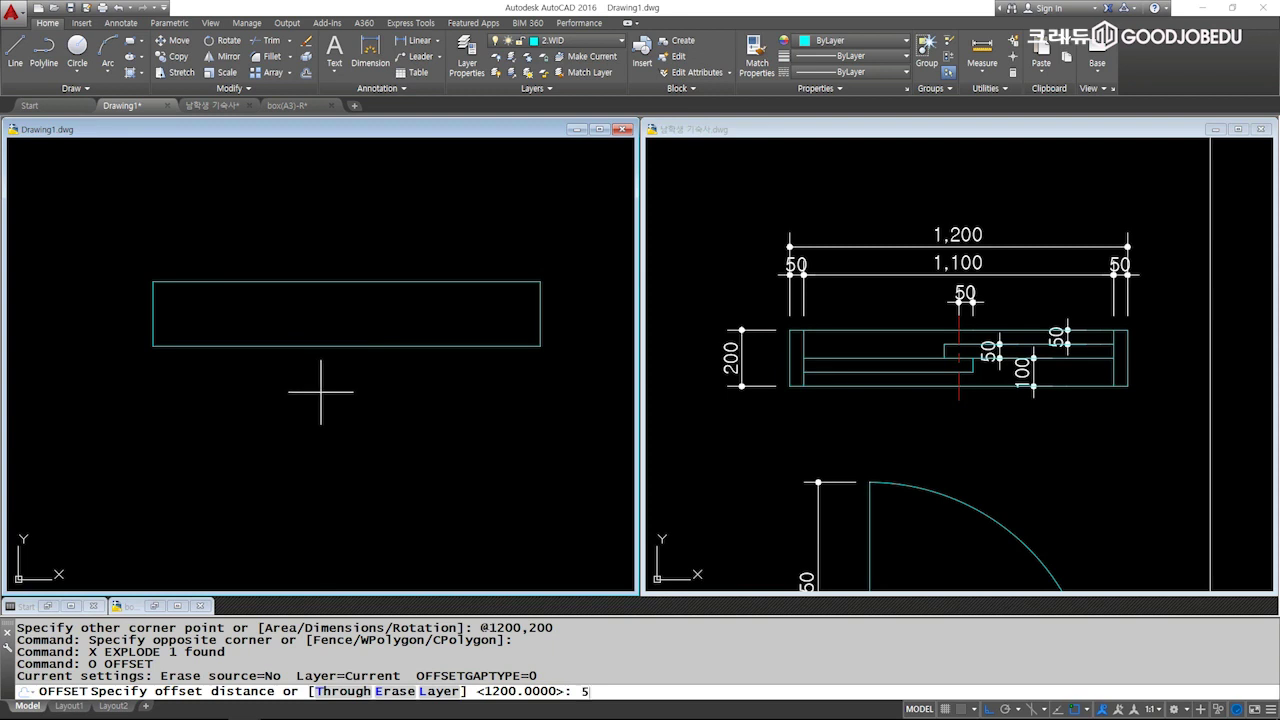
pyautogui.press('Return')
pyautogui.click(178, 312)
pyautogui.click(152, 314)
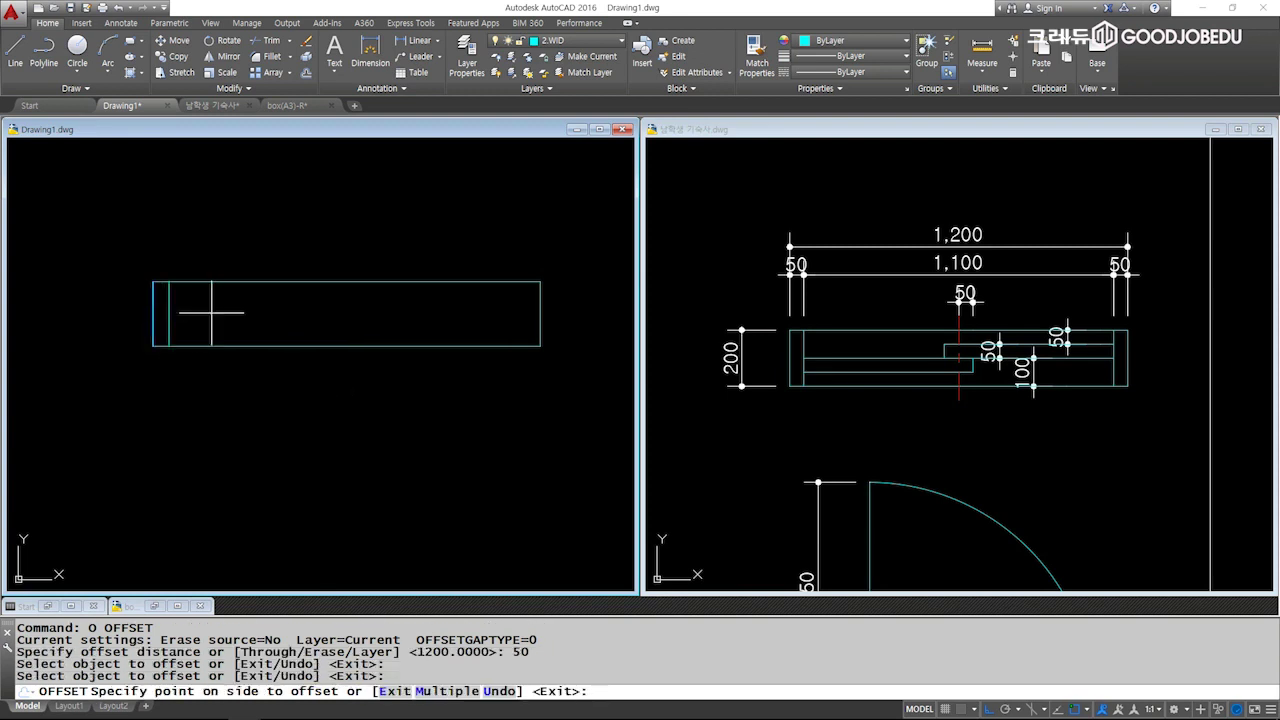
pyautogui.click(200, 308)
pyautogui.click(541, 310)
pyautogui.click(454, 309)
pyautogui.press('Escape')
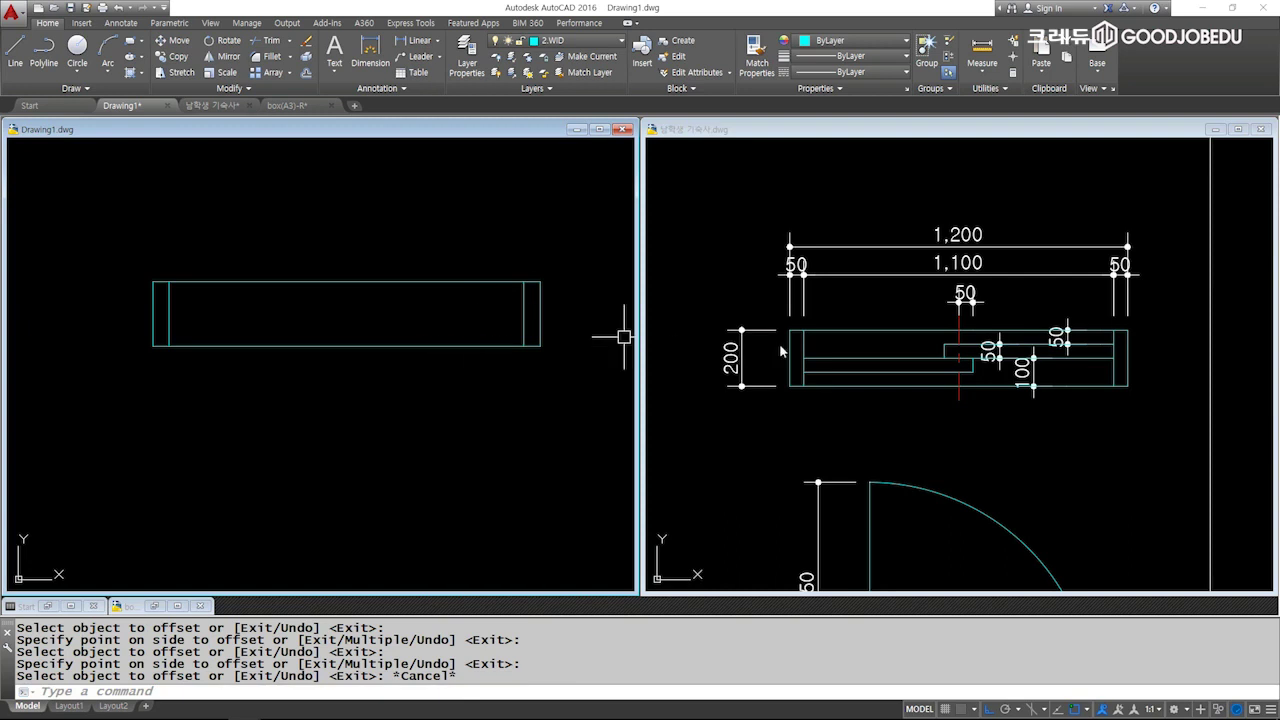
pyautogui.moveTo(345, 317); pyautogui.dragTo(371, 320, button='middle')
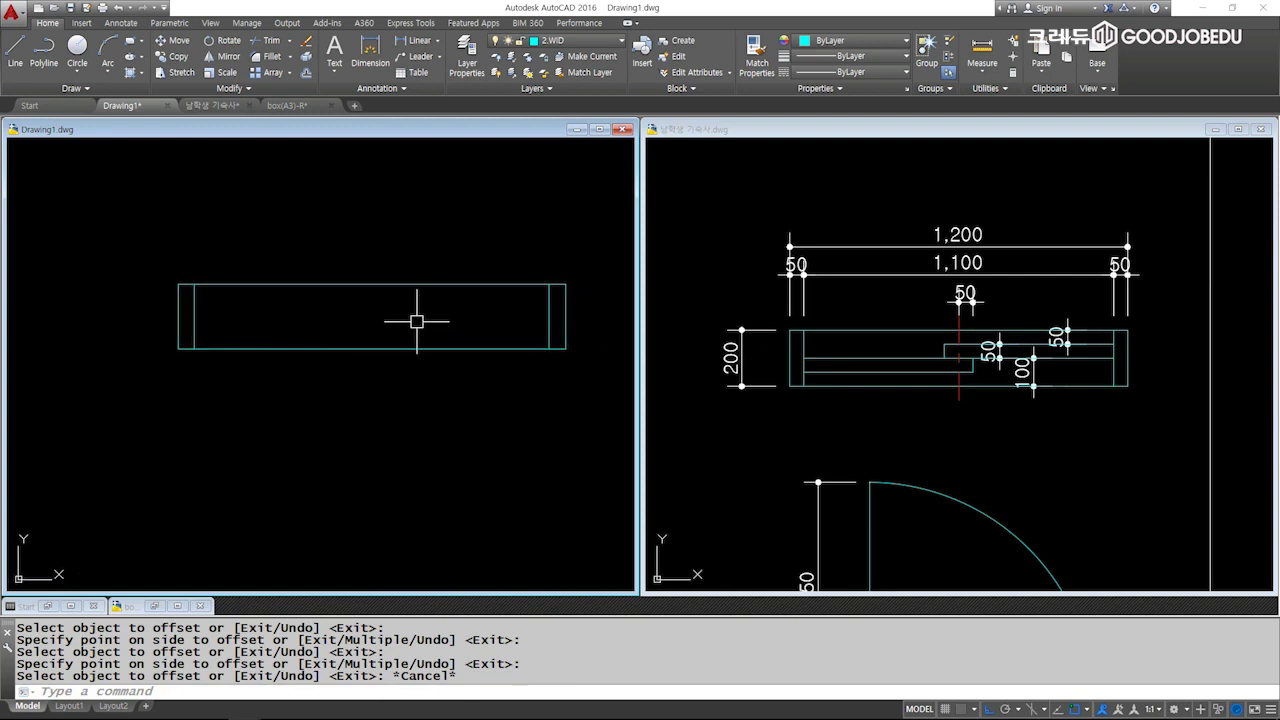
pyautogui.press('Escape')
pyautogui.press('Escape')
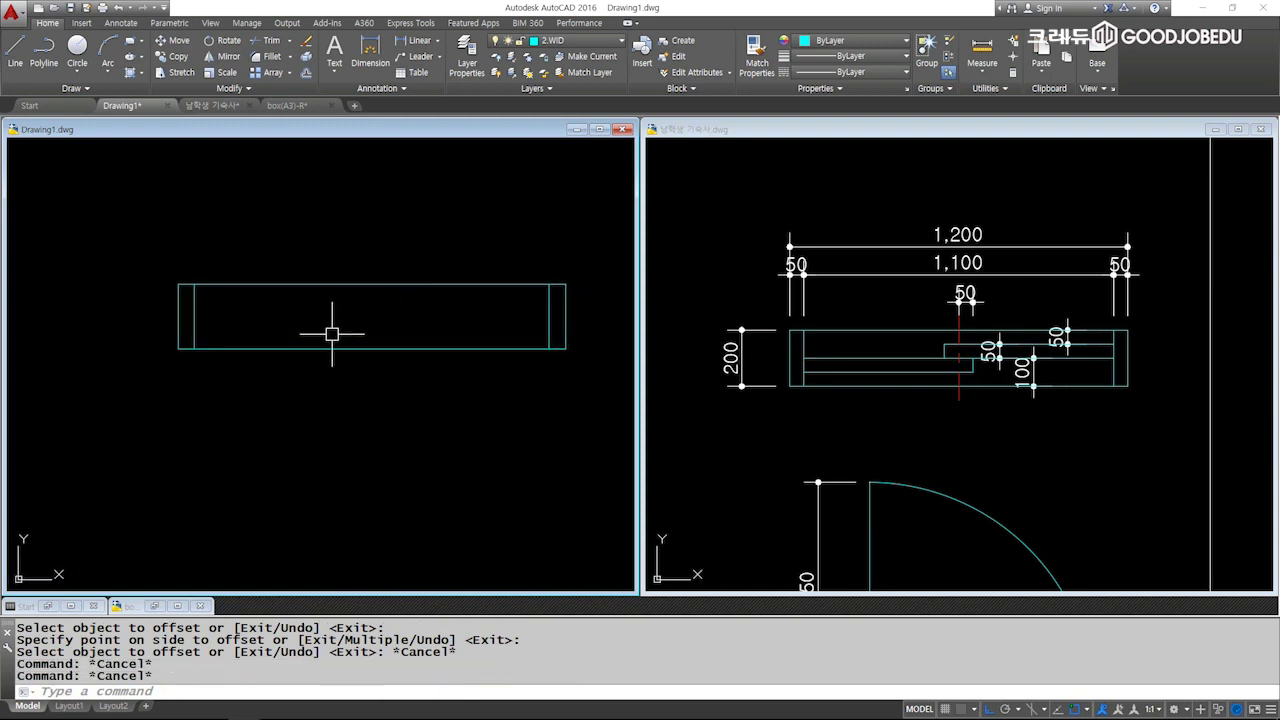
pyautogui.press('Escape')
pyautogui.press('Escape')
pyautogui.press('Escape')
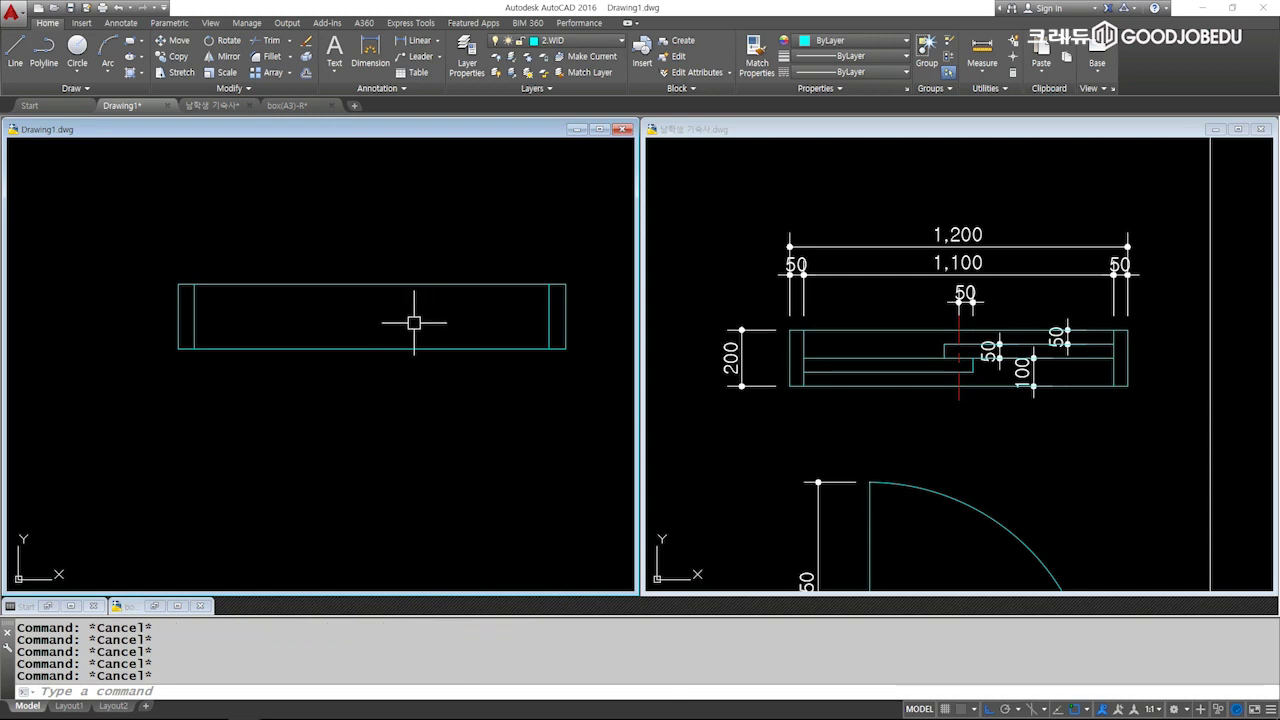
# Offset the frame's top line 50 downward to form the sash edge.
pyautogui.write('o')
pyautogui.press('Return')
pyautogui.write('0')
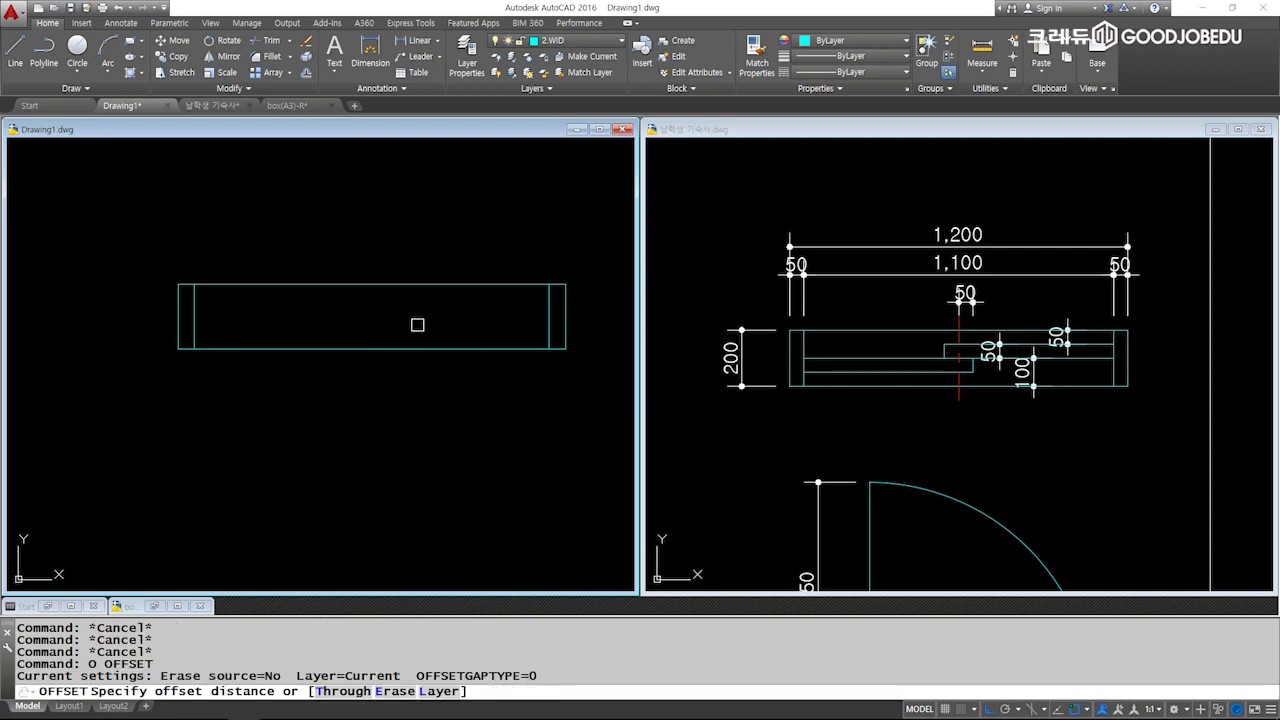
pyautogui.press('Return')
pyautogui.click(431, 285)
pyautogui.click(435, 318)
pyautogui.click(436, 300)
pyautogui.click(436, 320)
pyautogui.press('Escape')
pyautogui.press('Escape')
# Draw a vertical line at the frame's midpoint and offset a copy 50 beside it.
pyautogui.write('l')
pyautogui.press('Return')
pyautogui.click(371, 284)
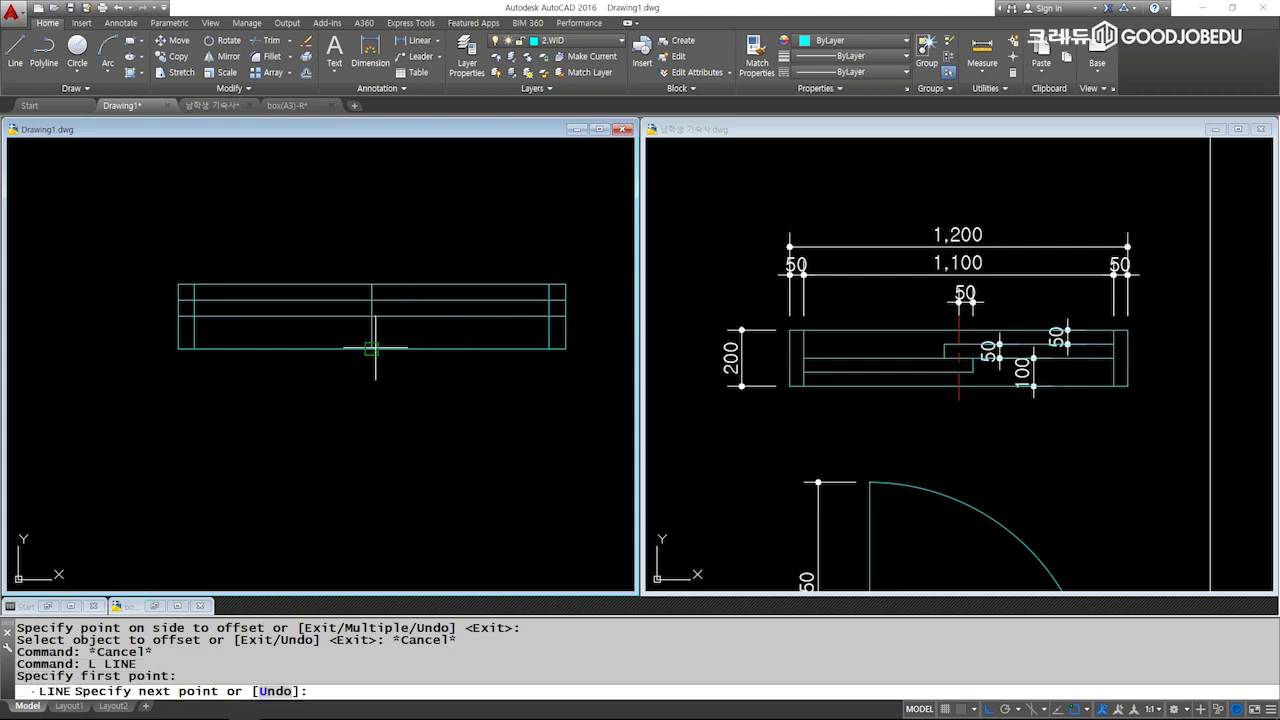
pyautogui.click(371, 349)
pyautogui.press('Escape')
pyautogui.press('Escape')
pyautogui.press('Escape')
pyautogui.press('Escape')
pyautogui.write('o')
pyautogui.press('Return')
pyautogui.write('5')
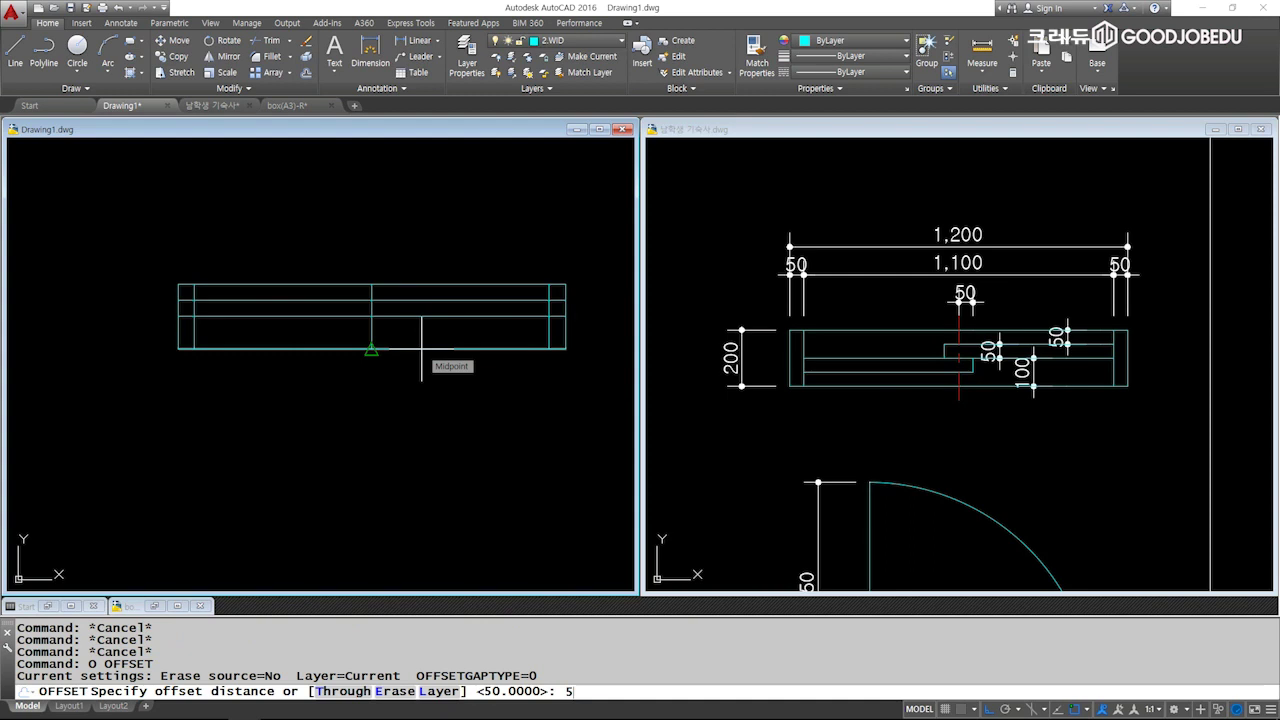
pyautogui.write('0')
pyautogui.press('Return')
pyautogui.click(371, 325)
pyautogui.click(354, 353)
pyautogui.press('Escape')
pyautogui.press('Escape')
pyautogui.press('Escape')
# Trim the excess line pieces around the sash using three cutting edges.
pyautogui.write('tr')
pyautogui.press('Return')
pyautogui.scroll(4, 366, 331)
pyautogui.click(366, 331)
pyautogui.click(345, 258)
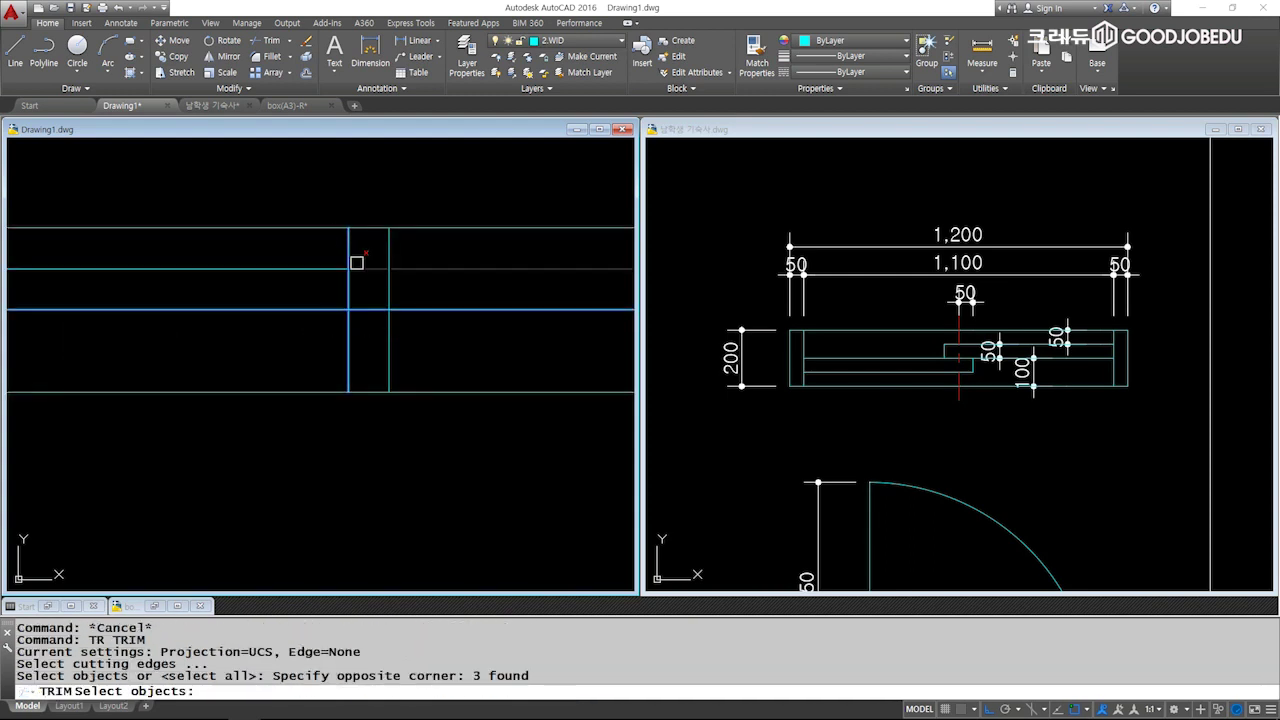
pyautogui.press('Return')
pyautogui.click(360, 240)
pyautogui.click(326, 256)
pyautogui.click(314, 252)
pyautogui.click(266, 329)
pyautogui.click(352, 350)
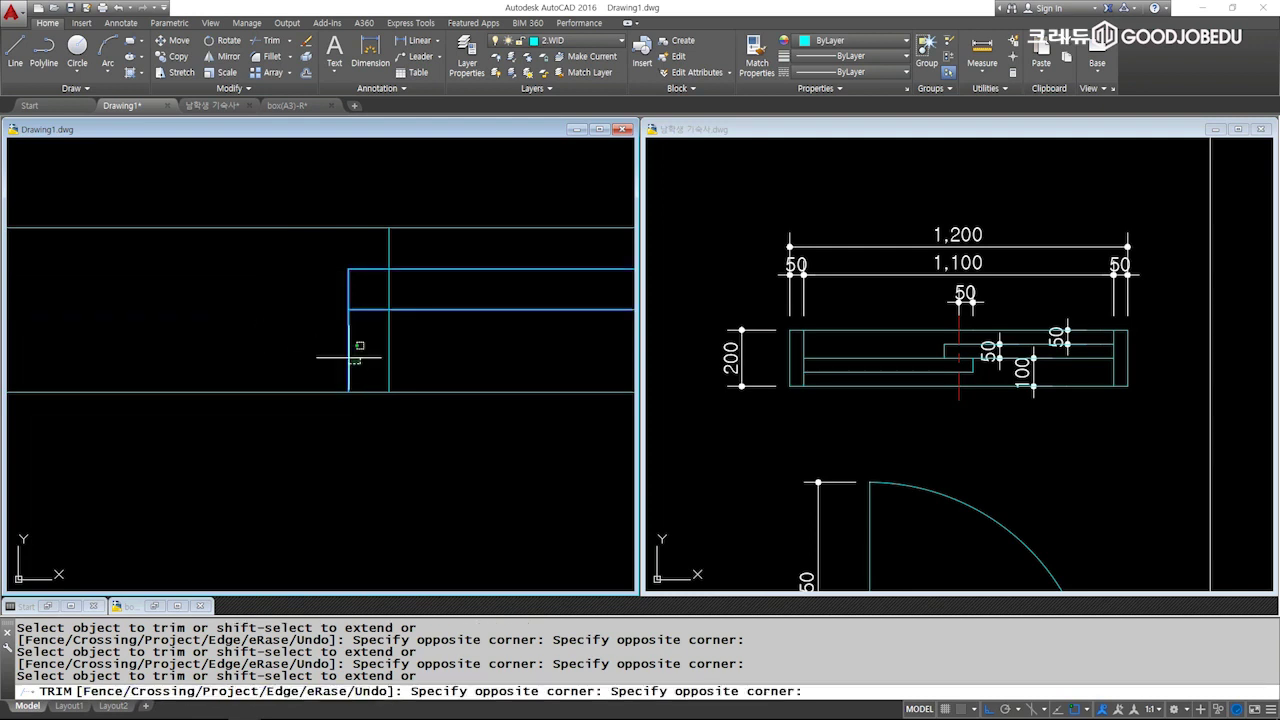
pyautogui.press('Escape')
pyautogui.scroll(-3, 294, 343)
pyautogui.scroll(-2, 342, 337)
pyautogui.scroll(4, 443, 330)
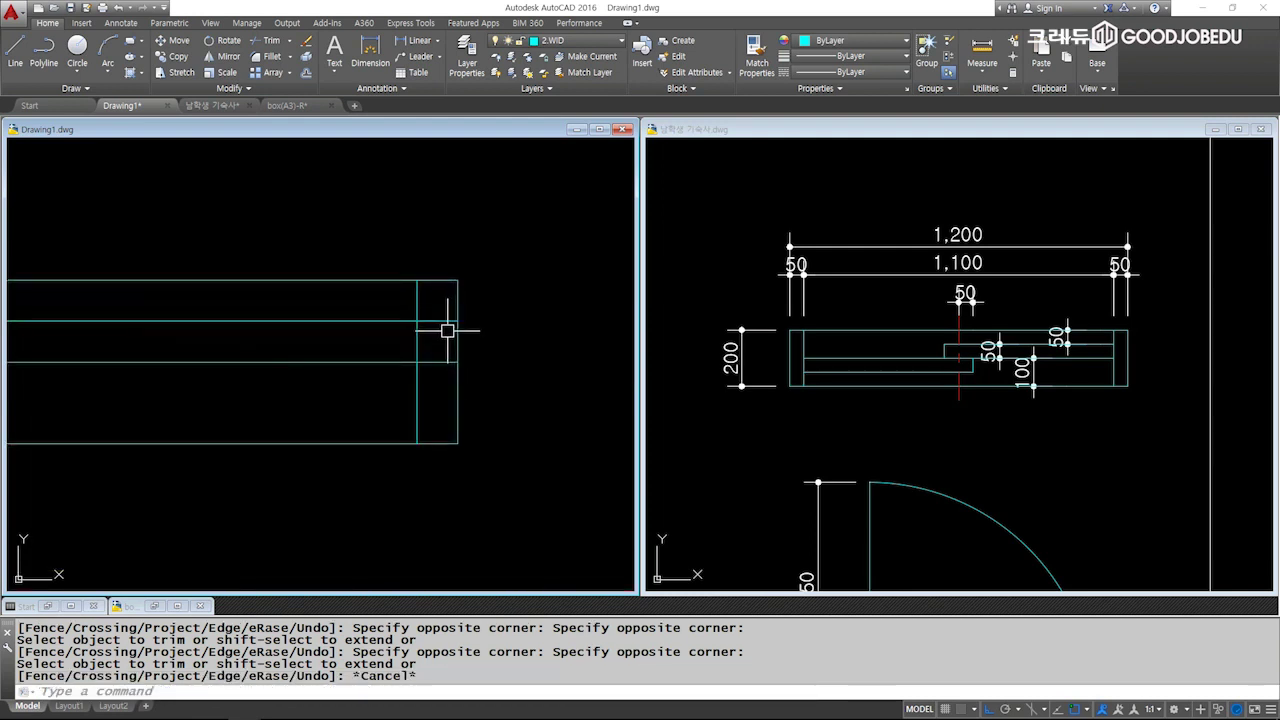
# Trim the inner lines extending past the right inner vertical edge.
pyautogui.press('Return')
pyautogui.click(416, 300)
pyautogui.press('Return')
pyautogui.moveTo(442, 386); pyautogui.dragTo(400, 290)
pyautogui.press('Escape')
pyautogui.scroll(-2, 446, 334)
# Change the vertical centre line's colour to Red.
pyautogui.press('Escape')
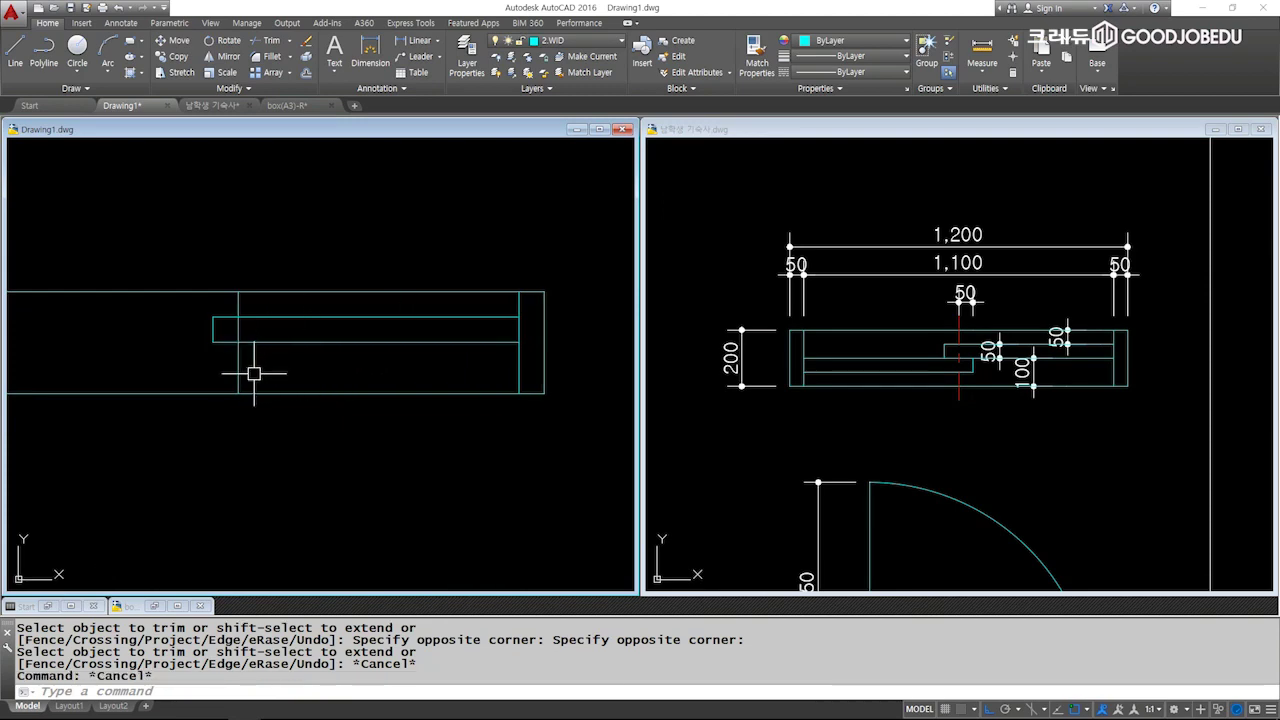
pyautogui.click(238, 365)
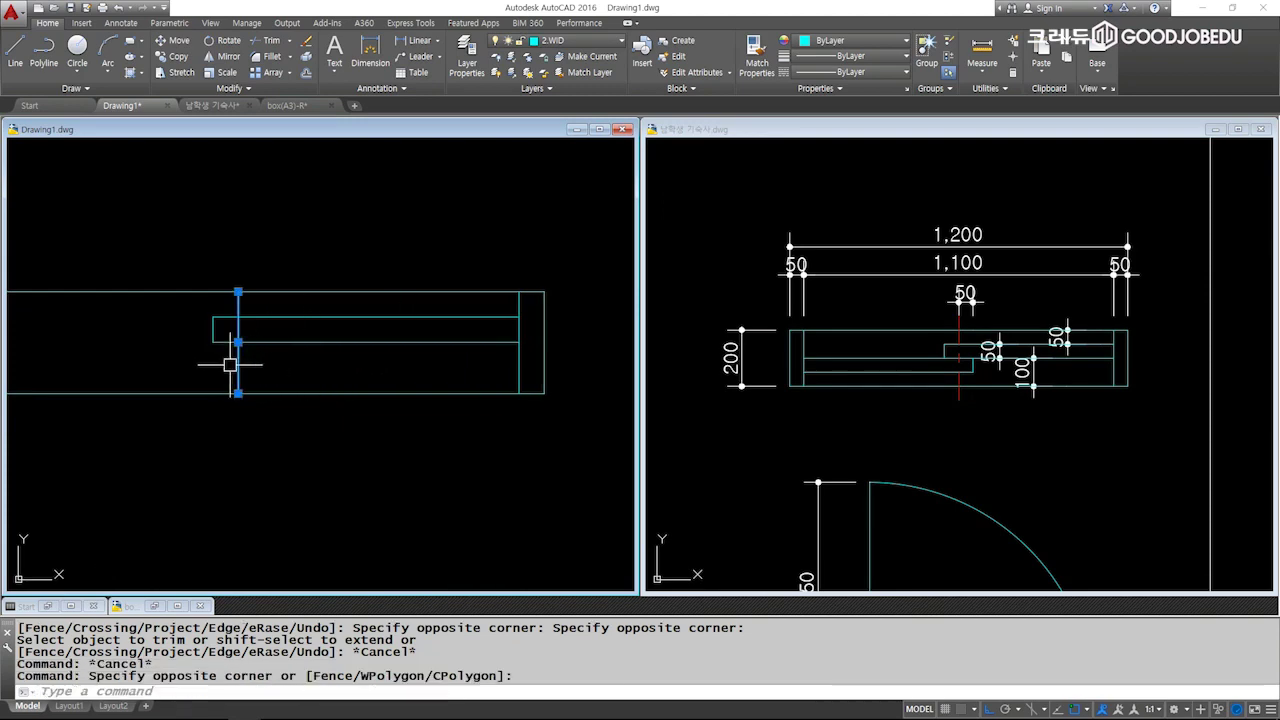
pyautogui.click(880, 41)
pyautogui.click(796, 176)
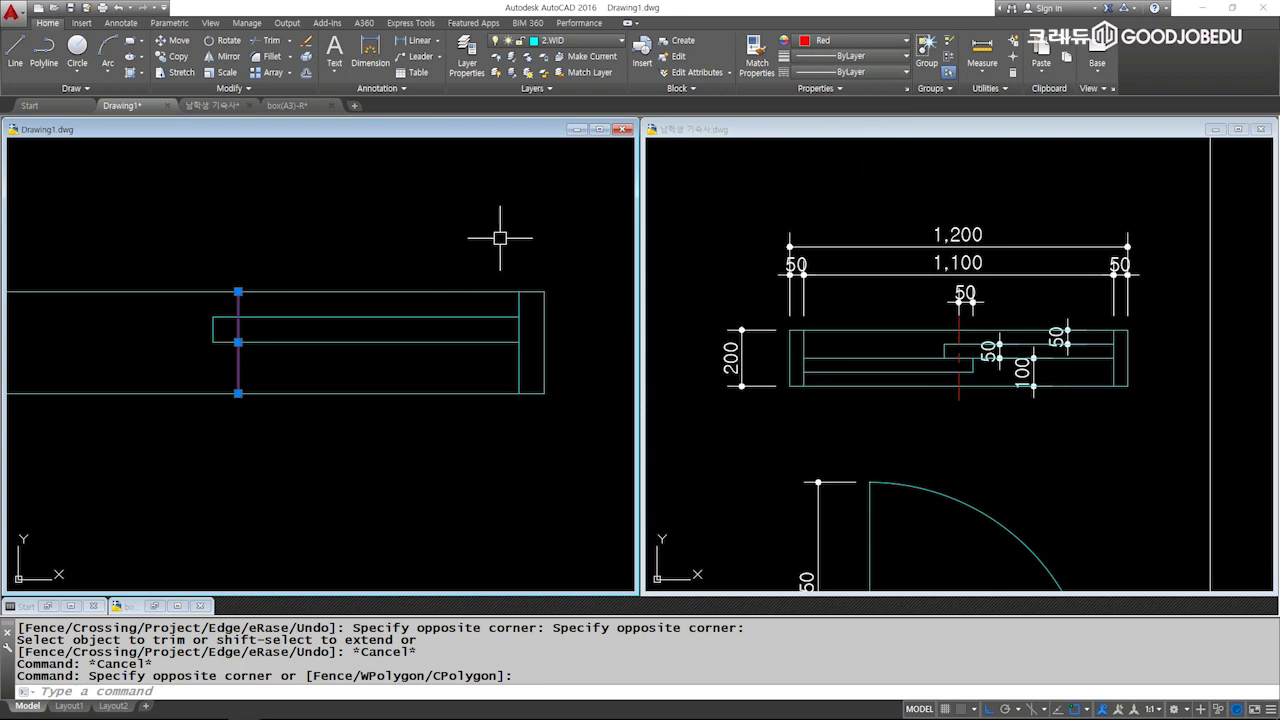
# Grip-stretch both ends of the centre line 50 beyond the frame.
pyautogui.click(238, 291)
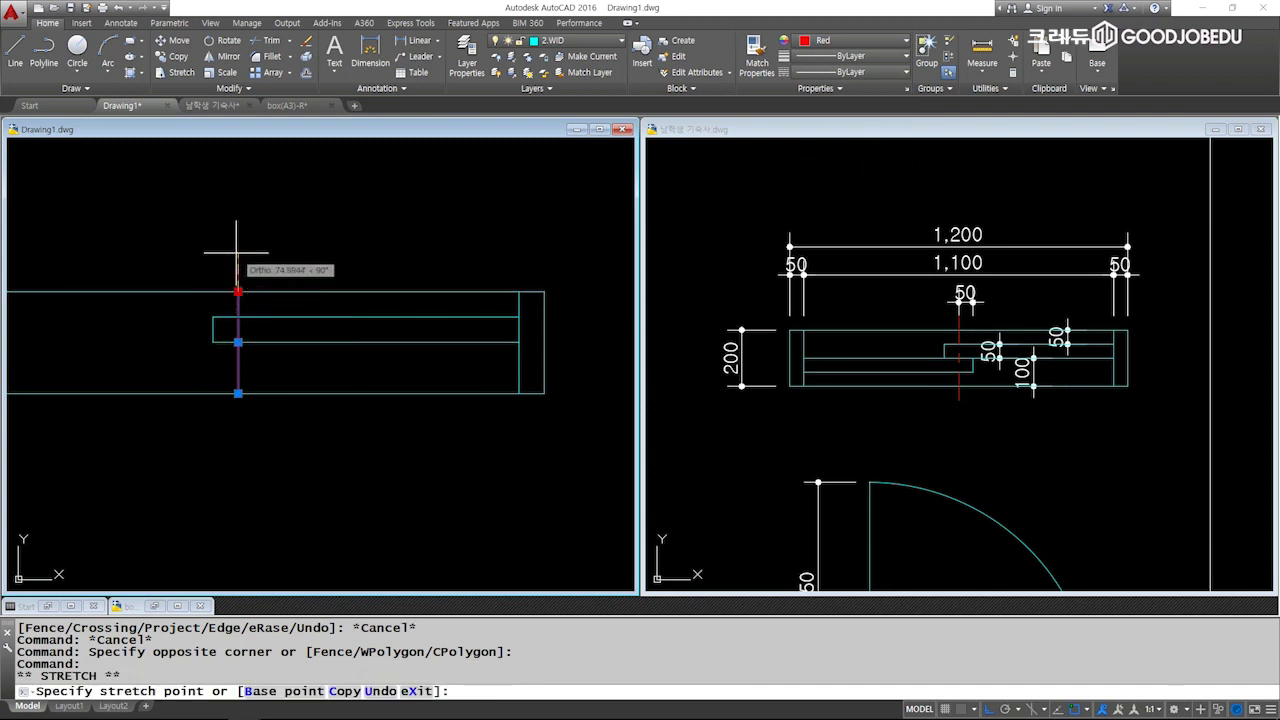
pyautogui.write('50')
pyautogui.press('Return')
pyautogui.click(238, 393)
pyautogui.write('0')
pyautogui.press('Return')
pyautogui.press('Escape')
# Window-select the upper sash lines and start the rotate command.
pyautogui.scroll(-2, 293, 327)
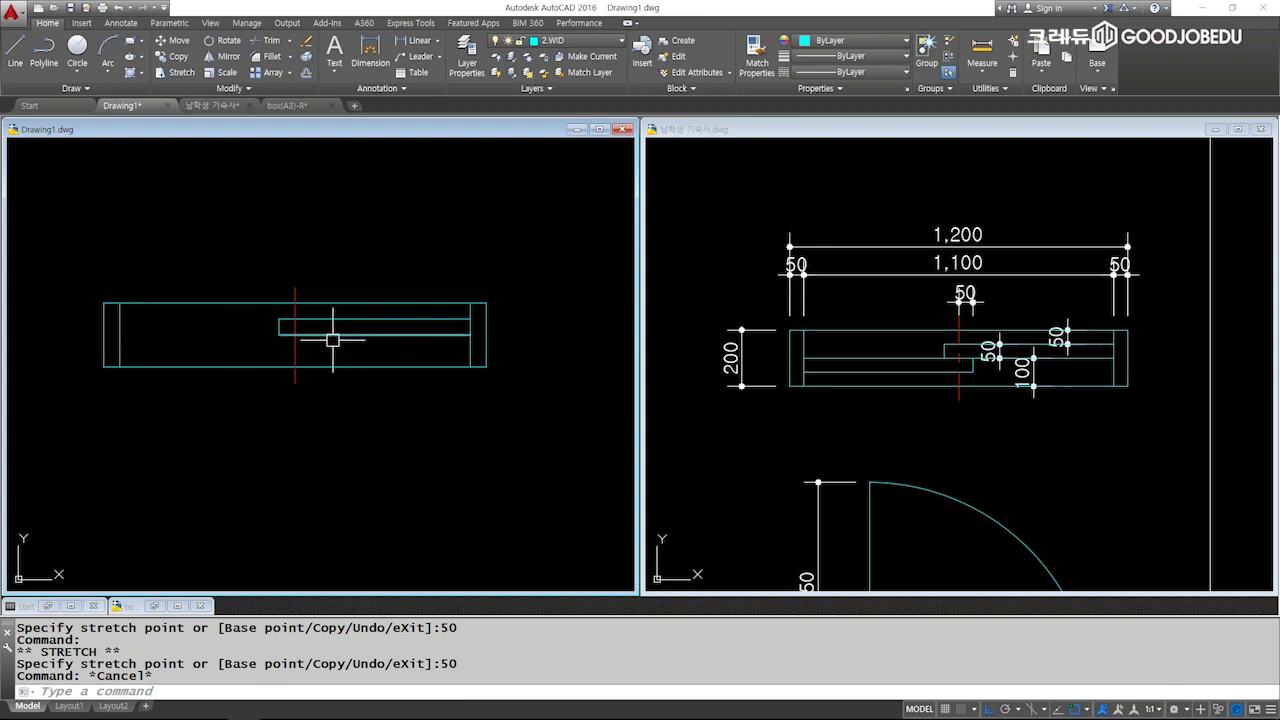
pyautogui.click(284, 346)
pyautogui.click(266, 310)
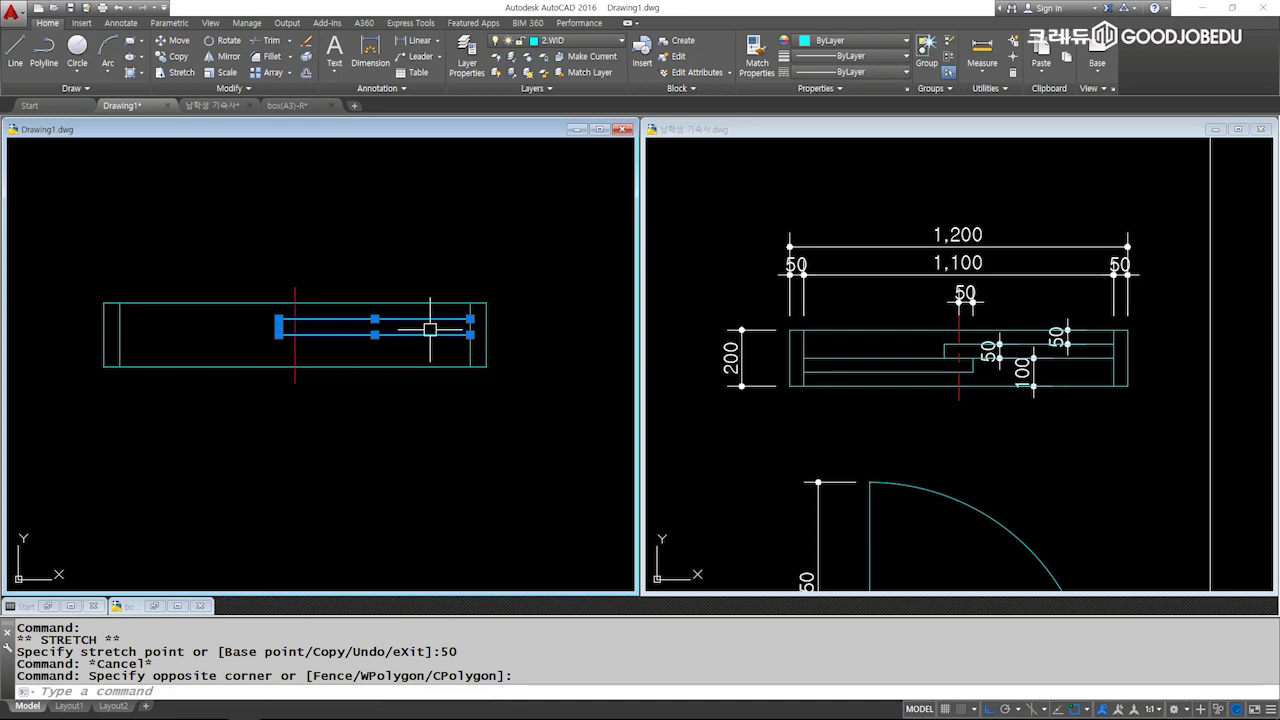
pyautogui.write('RO')
pyautogui.press('Return')
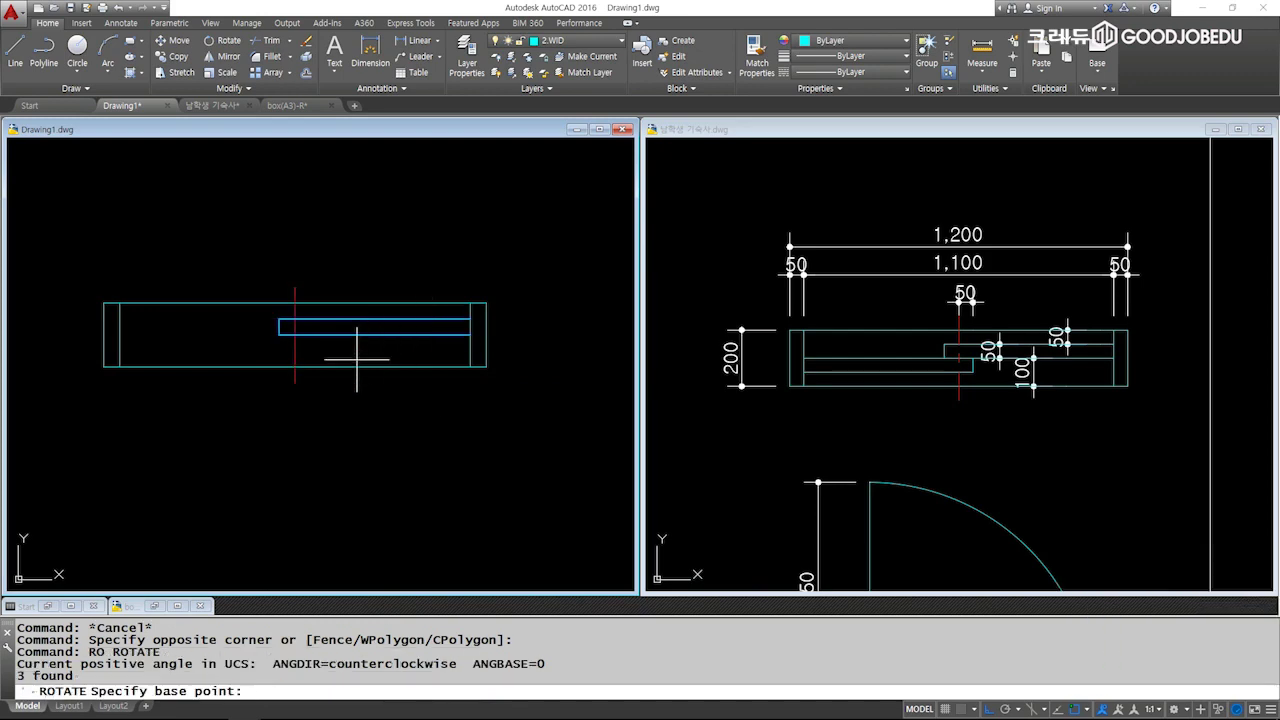
# Rotate a copy of the upper sash 180° to form the lower sliding sash.
pyautogui.click(295, 334)
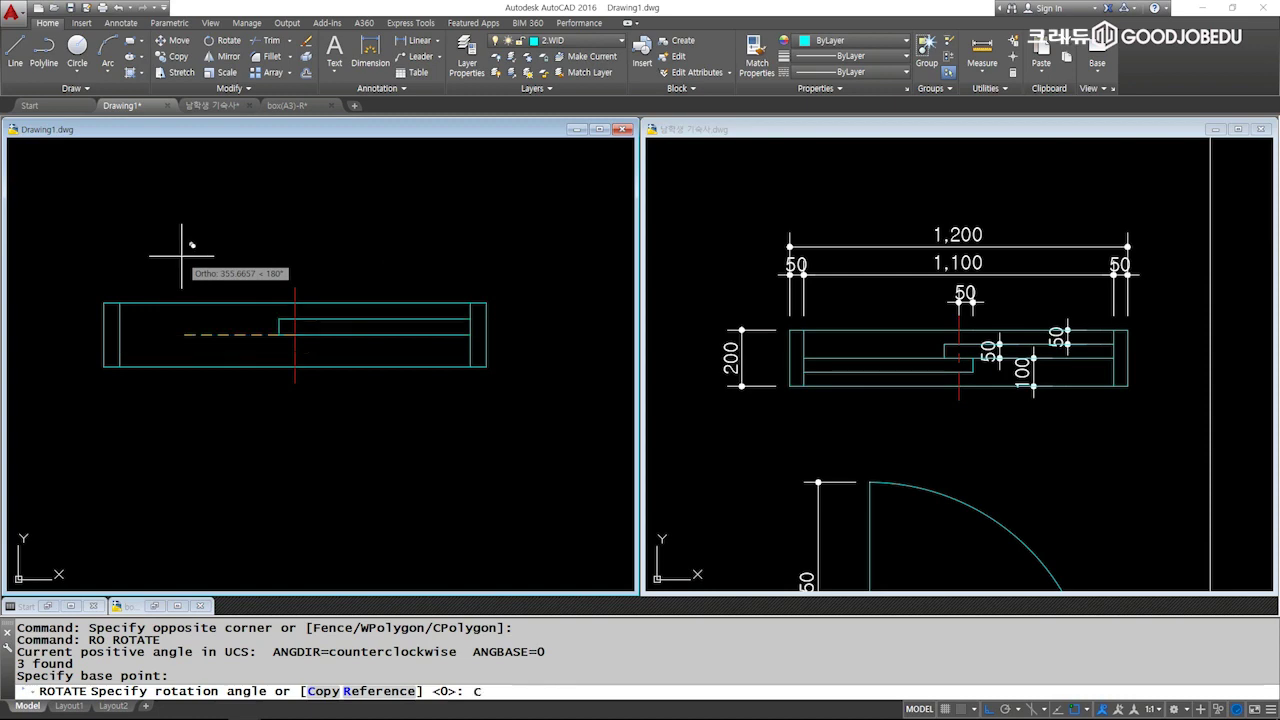
pyautogui.press('Return')
pyautogui.press('Return')
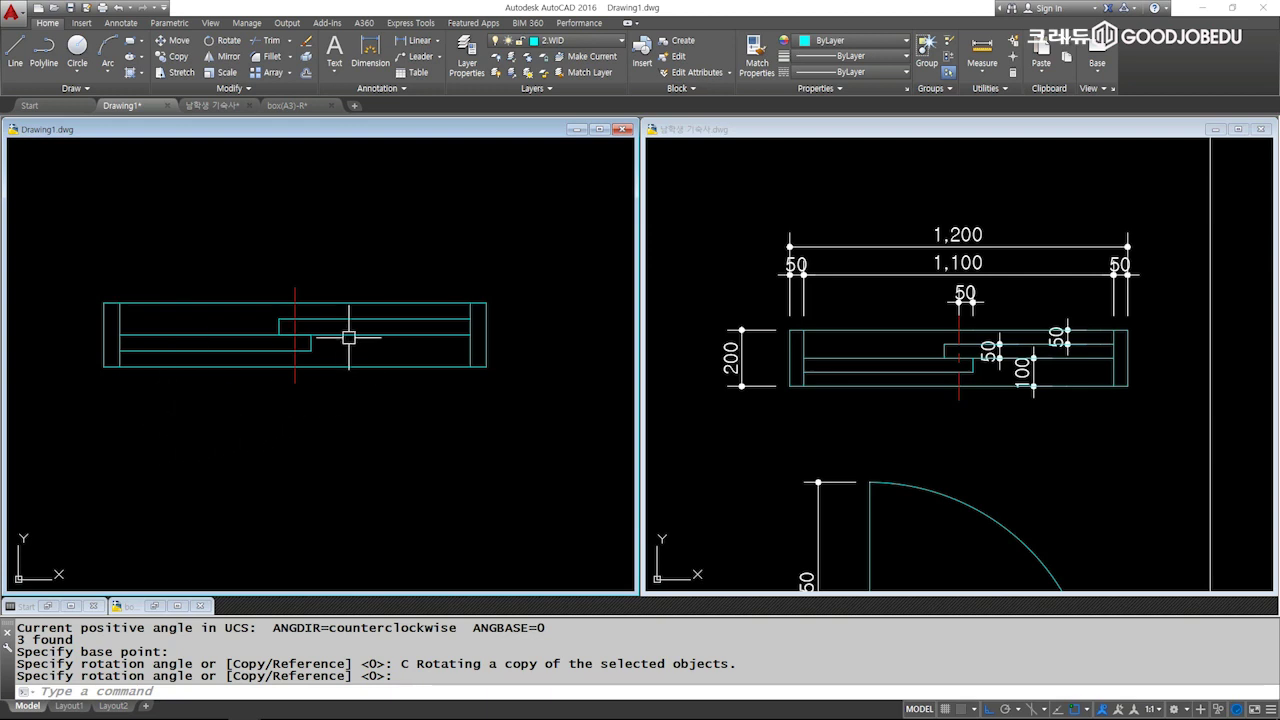
pyautogui.scroll(-3, 347, 331)
pyautogui.scroll(-1, 347, 331)
pyautogui.scroll(1, 347, 331)
pyautogui.scroll(1, 347, 331)
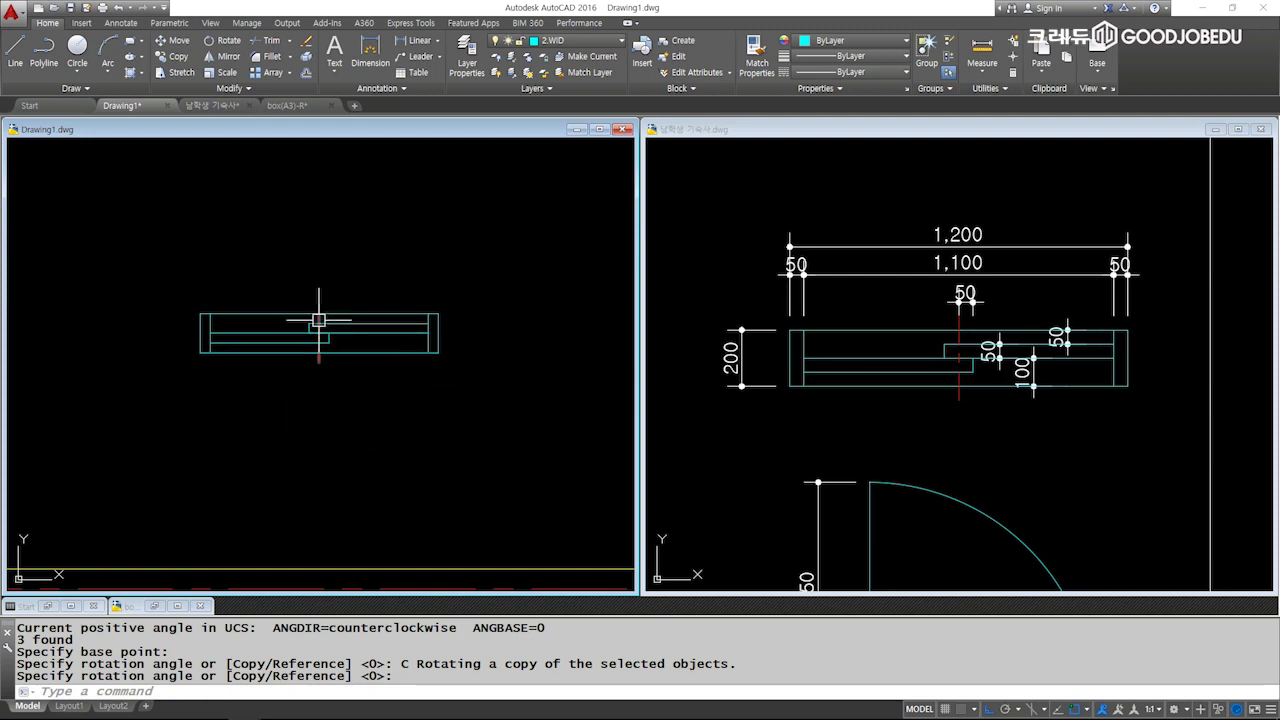
# Clear pending commands and bring up the Block Definition dialog.
pyautogui.press('Escape')
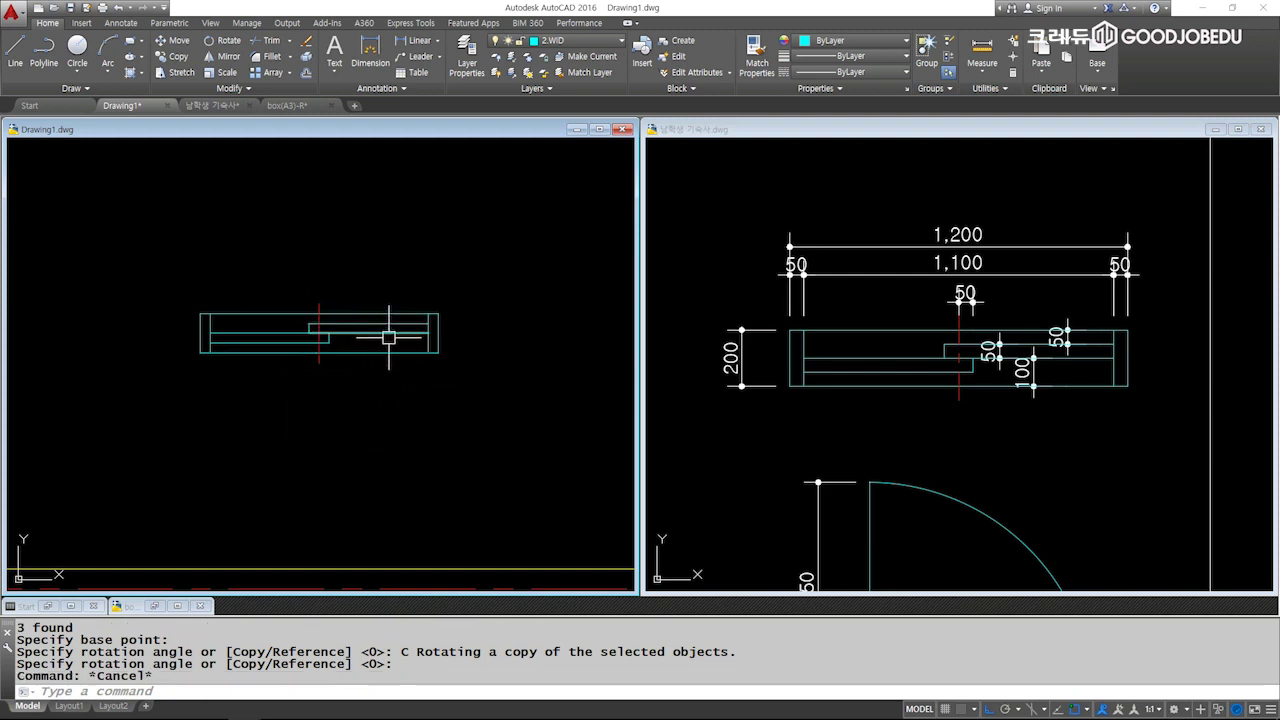
pyautogui.press('Escape')
pyautogui.press('Return')
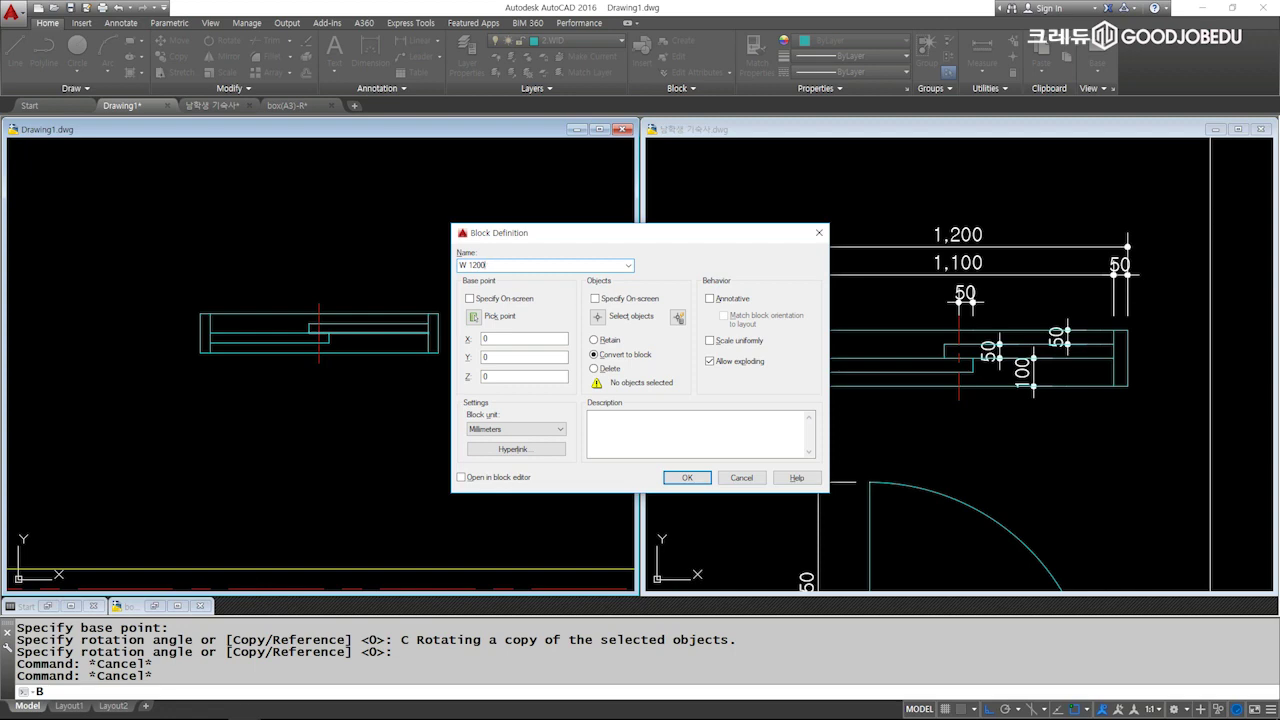
# Define block 'W 1200x200' from the 13 window objects, with its base point at the lower-left corner.
pyautogui.write('x200')
pyautogui.click(473, 316)
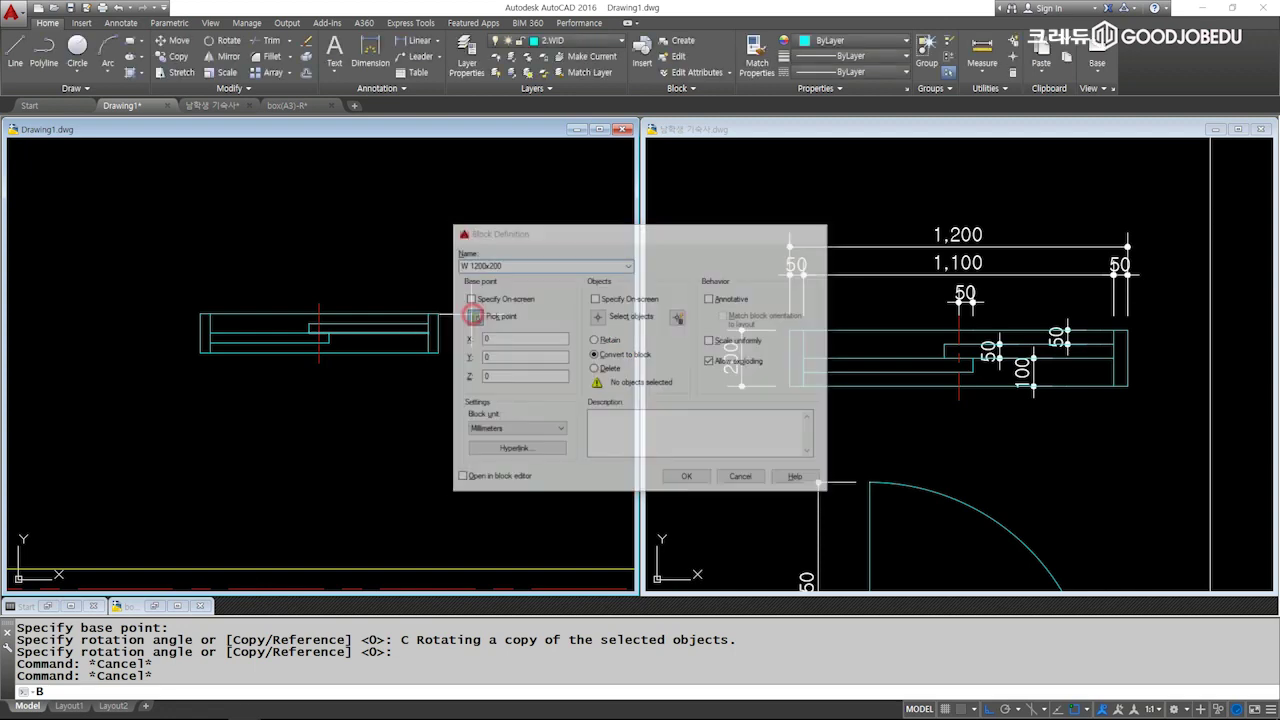
pyautogui.click(200, 352)
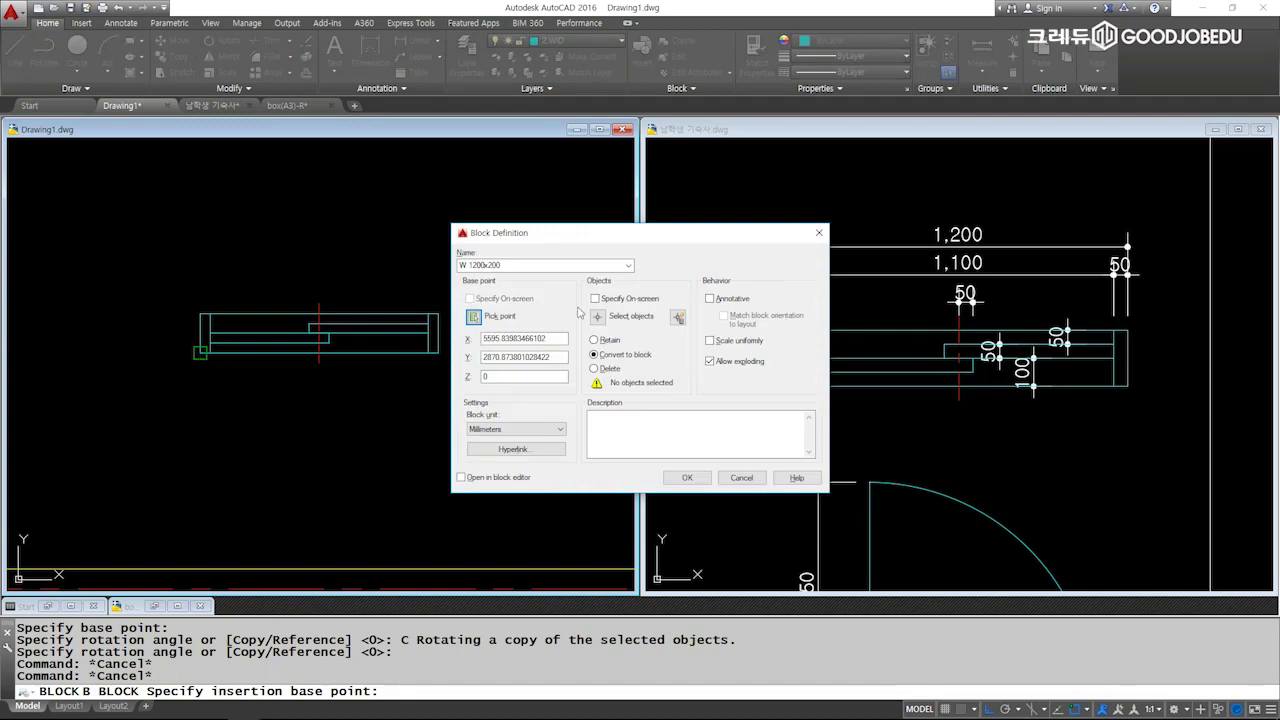
pyautogui.click(608, 318)
pyautogui.click(504, 287)
pyautogui.click(141, 404)
pyautogui.press('Return')
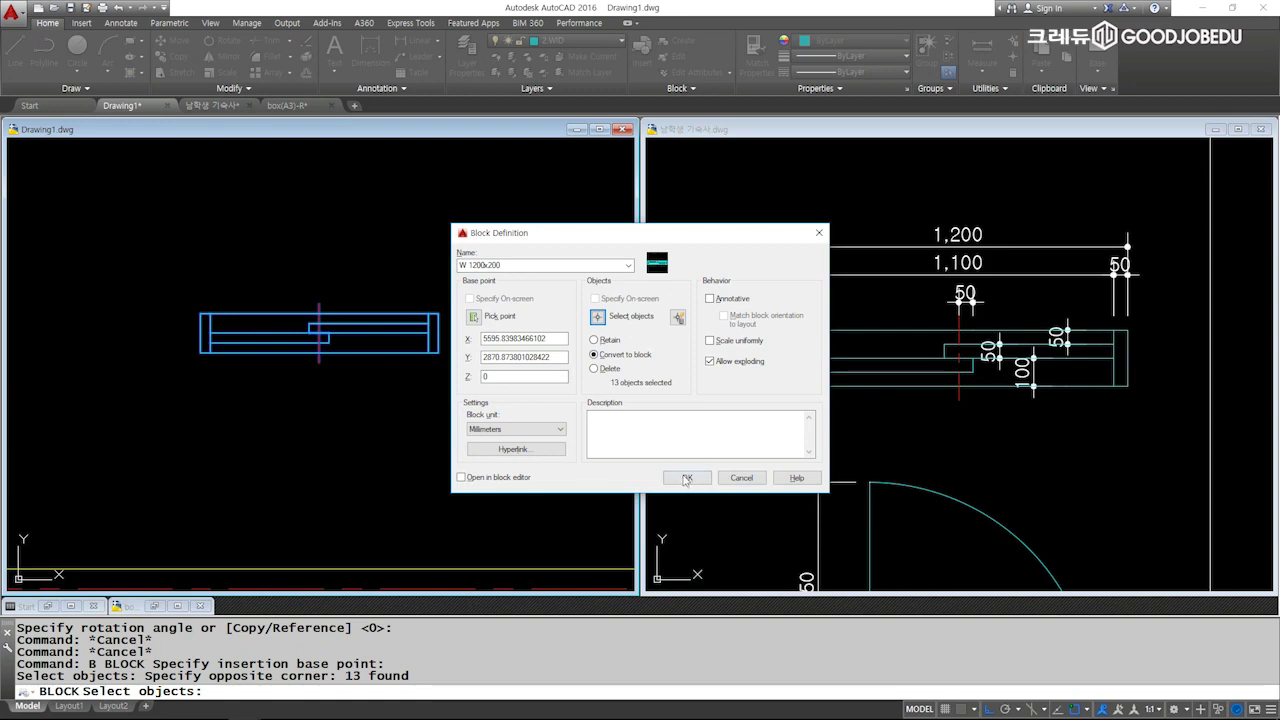
pyautogui.click(689, 478)
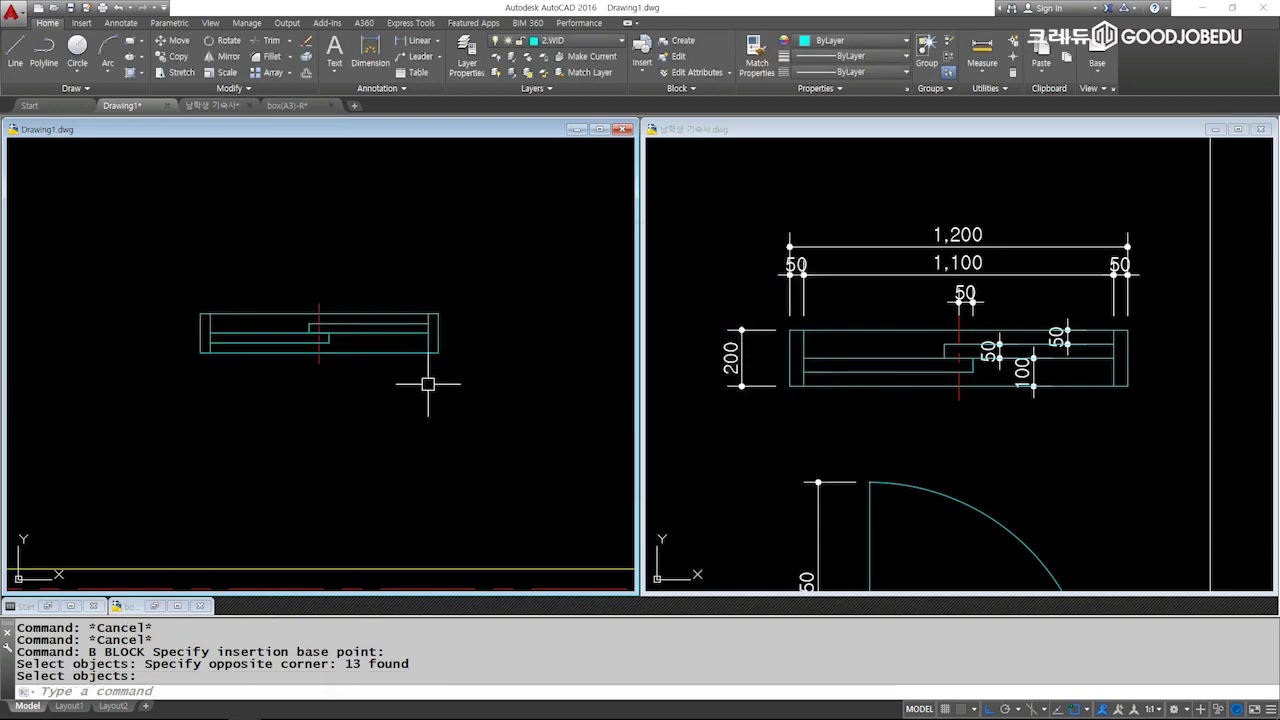
# Select the new window block and start moving it, then cancel the move.
pyautogui.click(442, 386)
pyautogui.click(400, 345)
pyautogui.scroll(-3, 461, 389)
pyautogui.moveTo(486, 369)
pyautogui.mouseDown(button='middle')
pyautogui.moveTo(414, 371)
pyautogui.moveTo(457, 400)
pyautogui.mouseUp(button='middle')
pyautogui.scroll(1, 420, 365)
pyautogui.write('m')
pyautogui.press('Return')
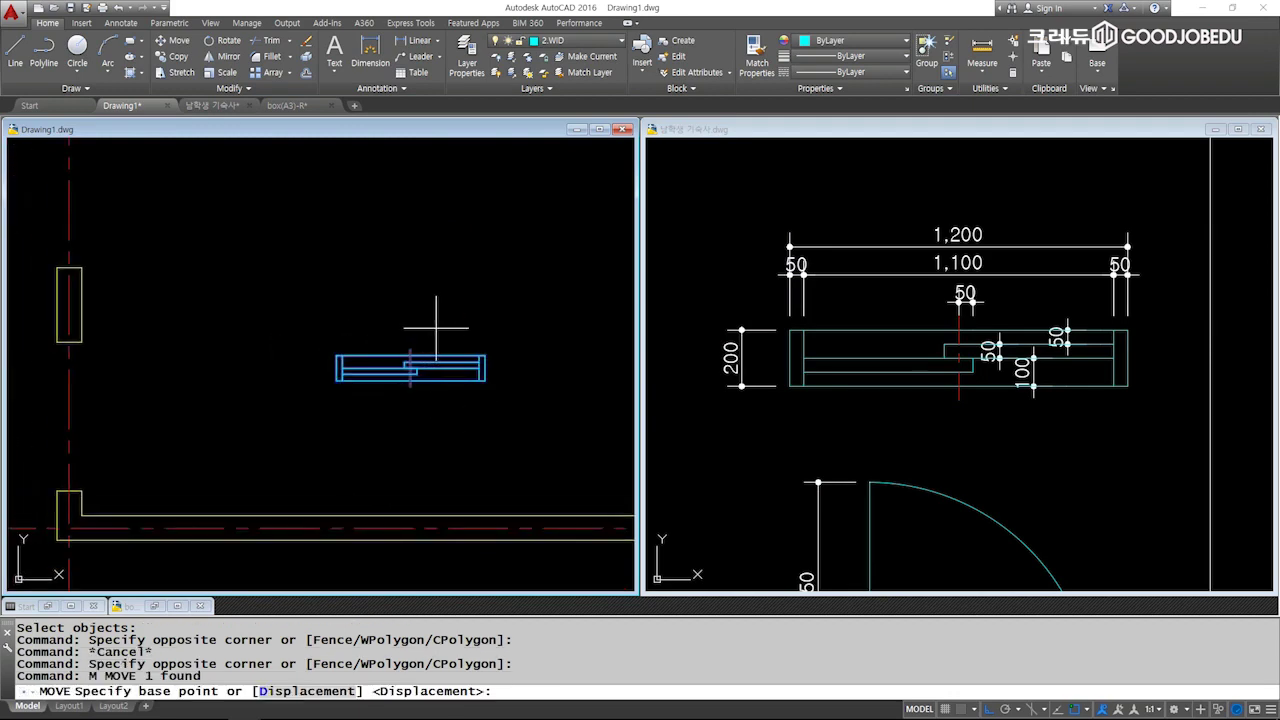
pyautogui.click(432, 322)
pyautogui.scroll(-1, 400, 320)
pyautogui.scroll(-2, 220, 325)
pyautogui.press('Escape')
pyautogui.scroll(3, 414, 277)
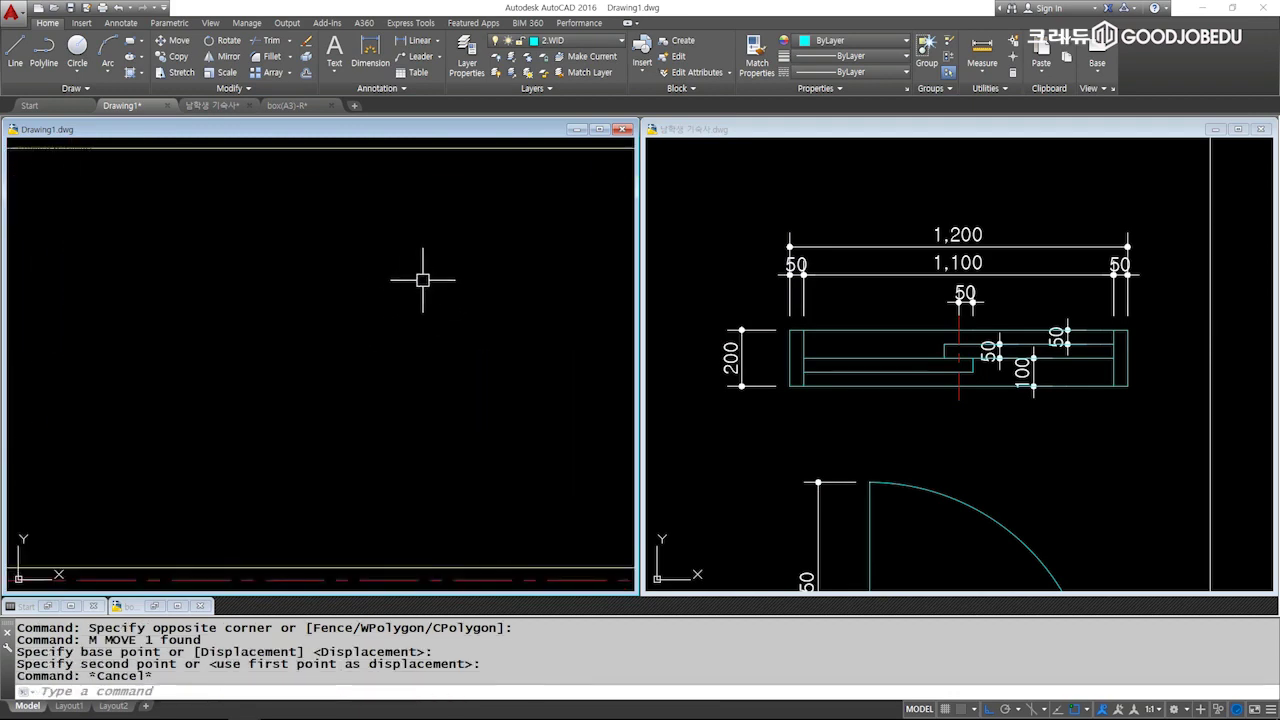
# Pan the reference drawing to the door detail, then return to Drawing1.
pyautogui.click(820, 410)
pyautogui.moveTo(875, 452)
pyautogui.mouseDown(button='middle')
pyautogui.moveTo(823, 240)
pyautogui.moveTo(834, 343)
pyautogui.mouseUp(button='middle')
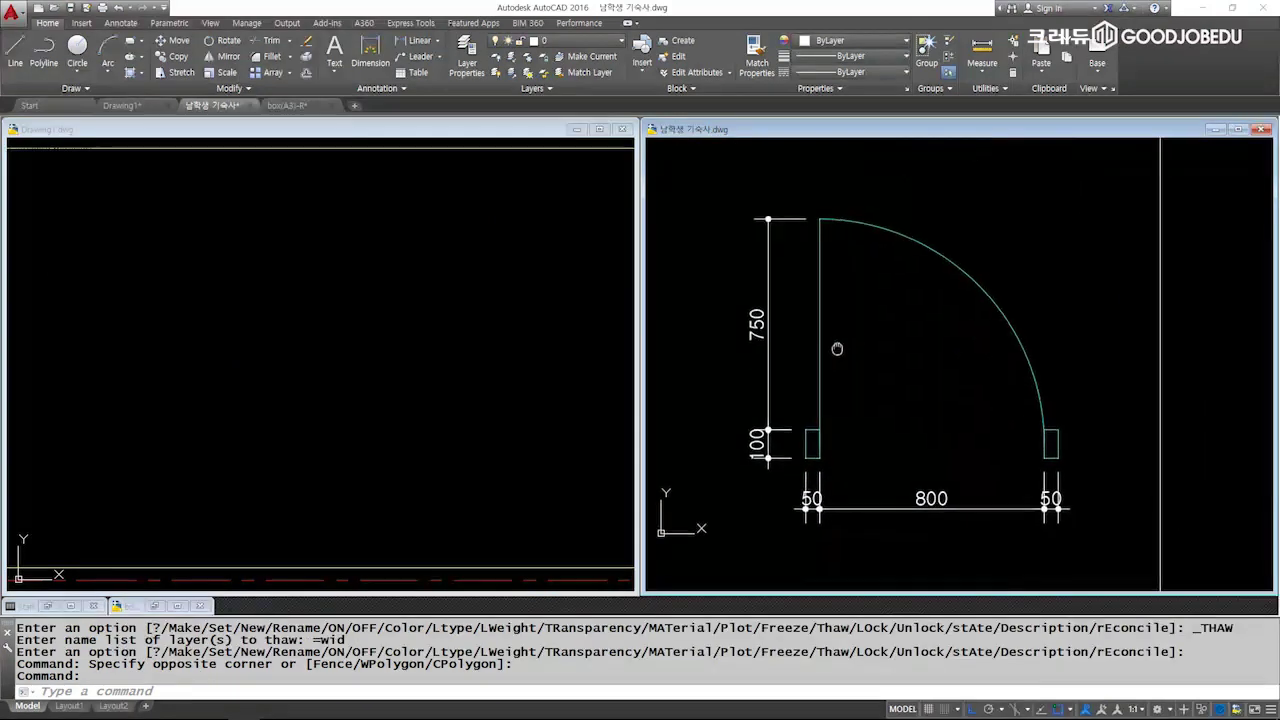
pyautogui.click(413, 374)
pyautogui.press('Escape')
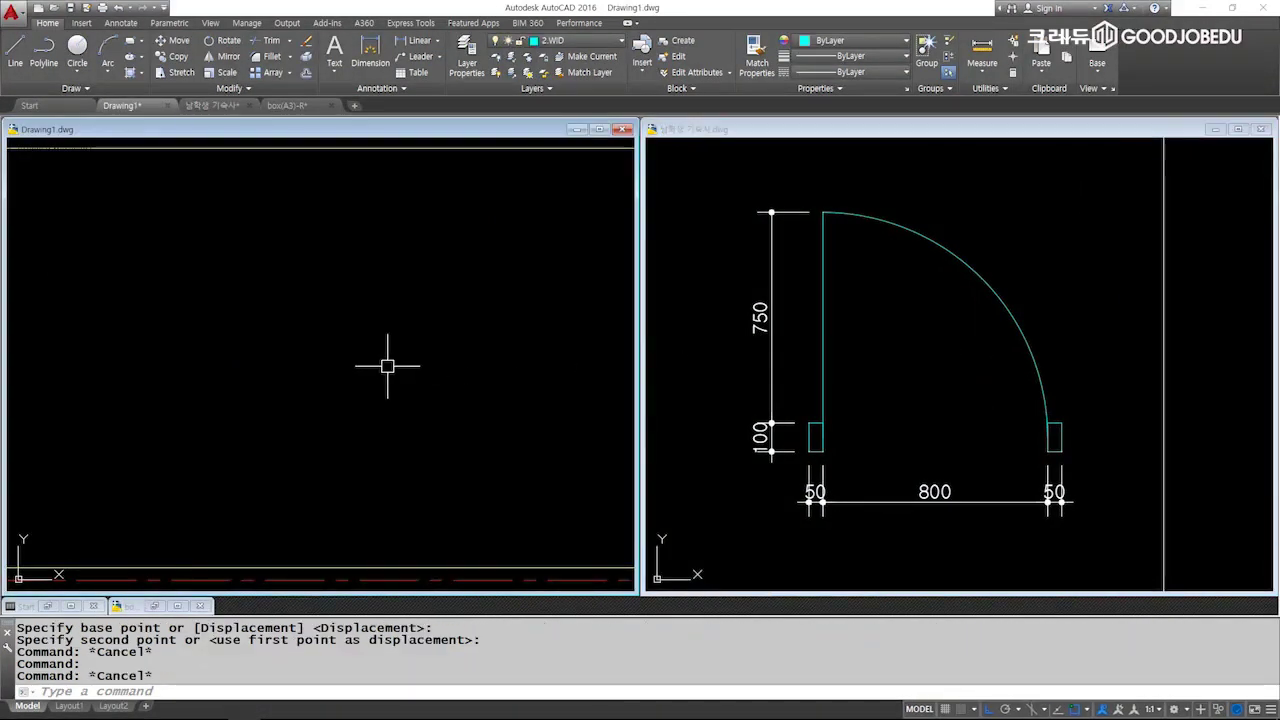
pyautogui.press('Escape')
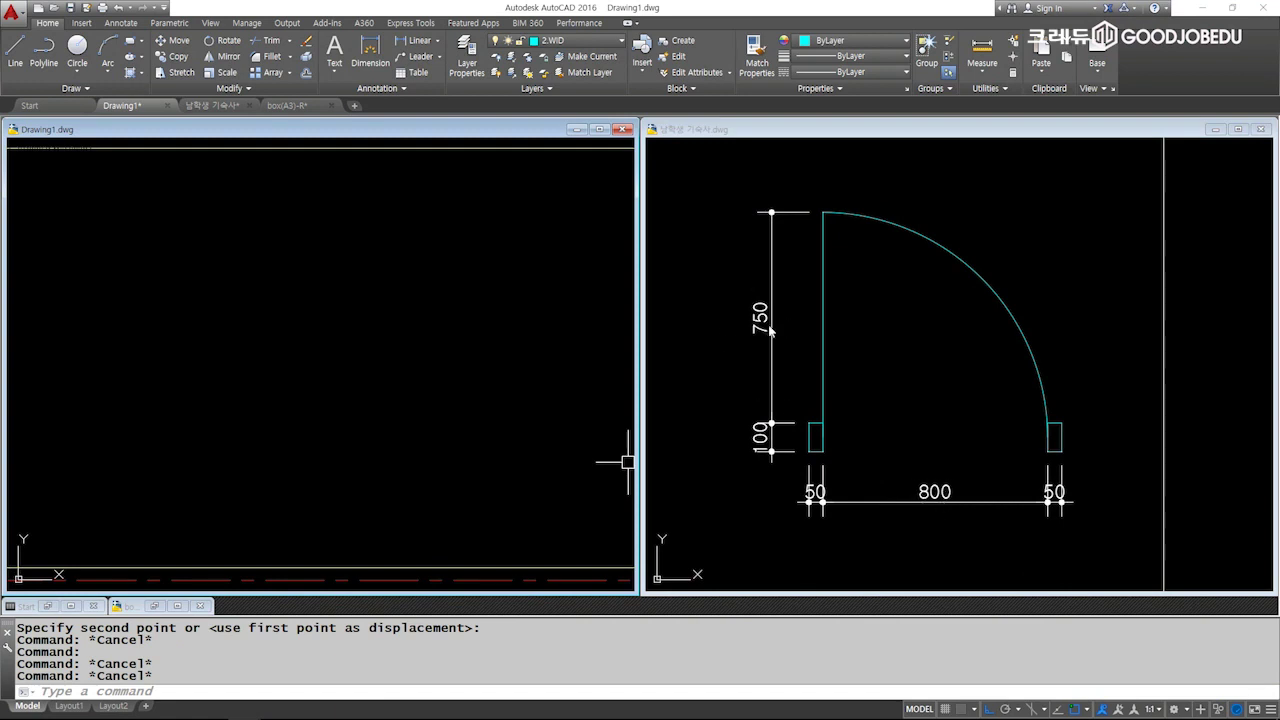
pyautogui.press('Escape')
# Draw a 50×100 rectangle as the first door jamb.
pyautogui.write('REC')
pyautogui.press('Return')
pyautogui.click(200, 436)
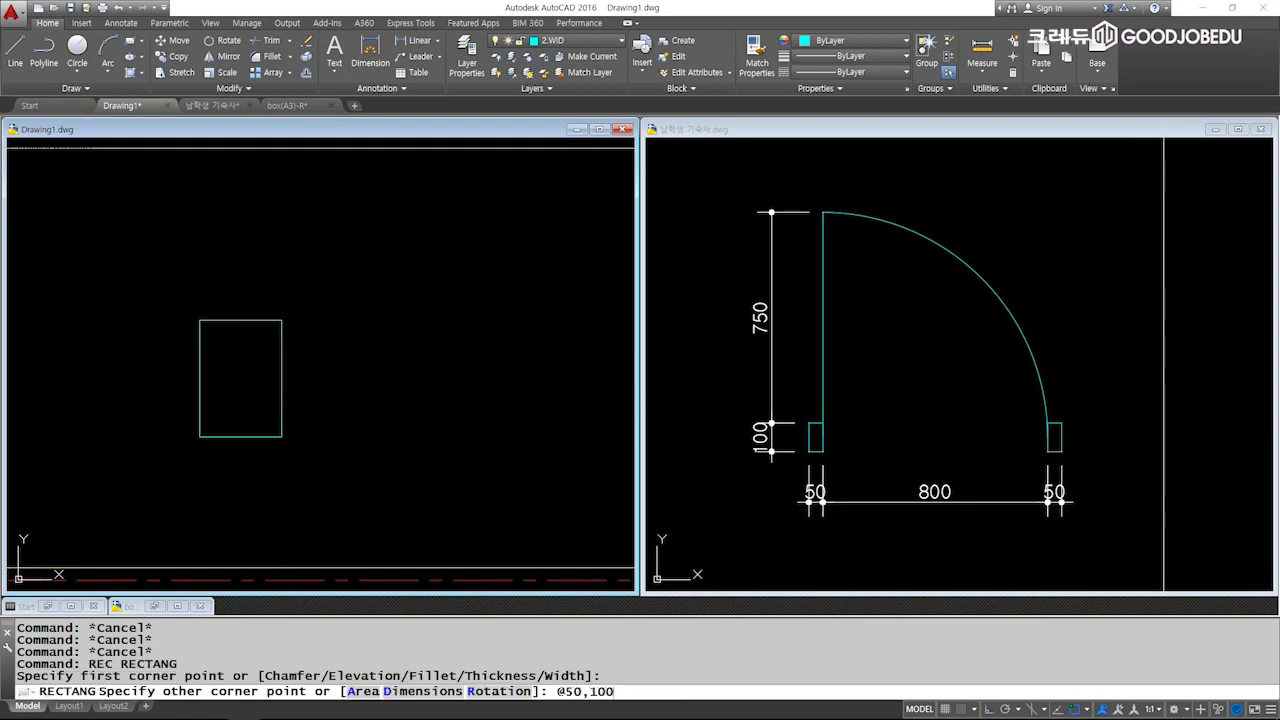
pyautogui.press('Return')
pyautogui.press('Escape')
pyautogui.moveTo(223, 446); pyautogui.dragTo(213, 388, button='middle')
pyautogui.scroll(3, 213, 388)
pyautogui.press('Escape')
pyautogui.press('Escape')
pyautogui.press('Escape')
# Draw an 800-long line from the jamb's right-edge midpoint.
pyautogui.write('L')
pyautogui.press('Return')
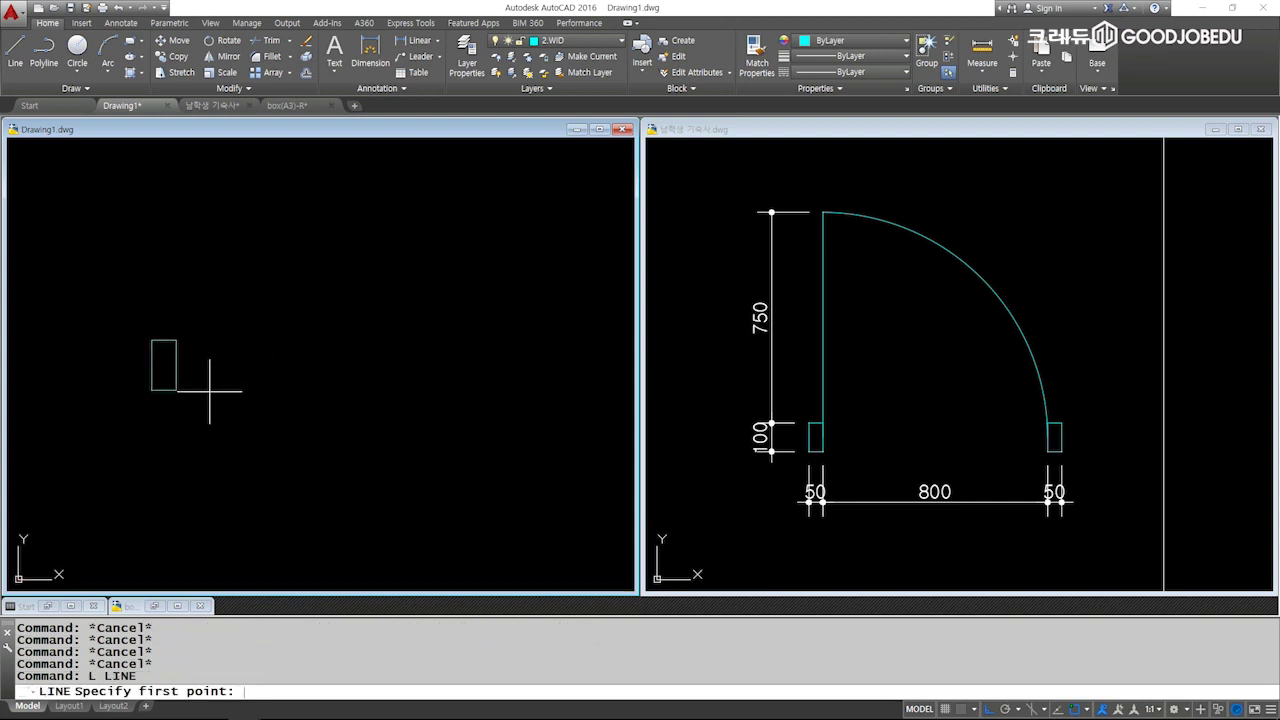
pyautogui.click(176, 366)
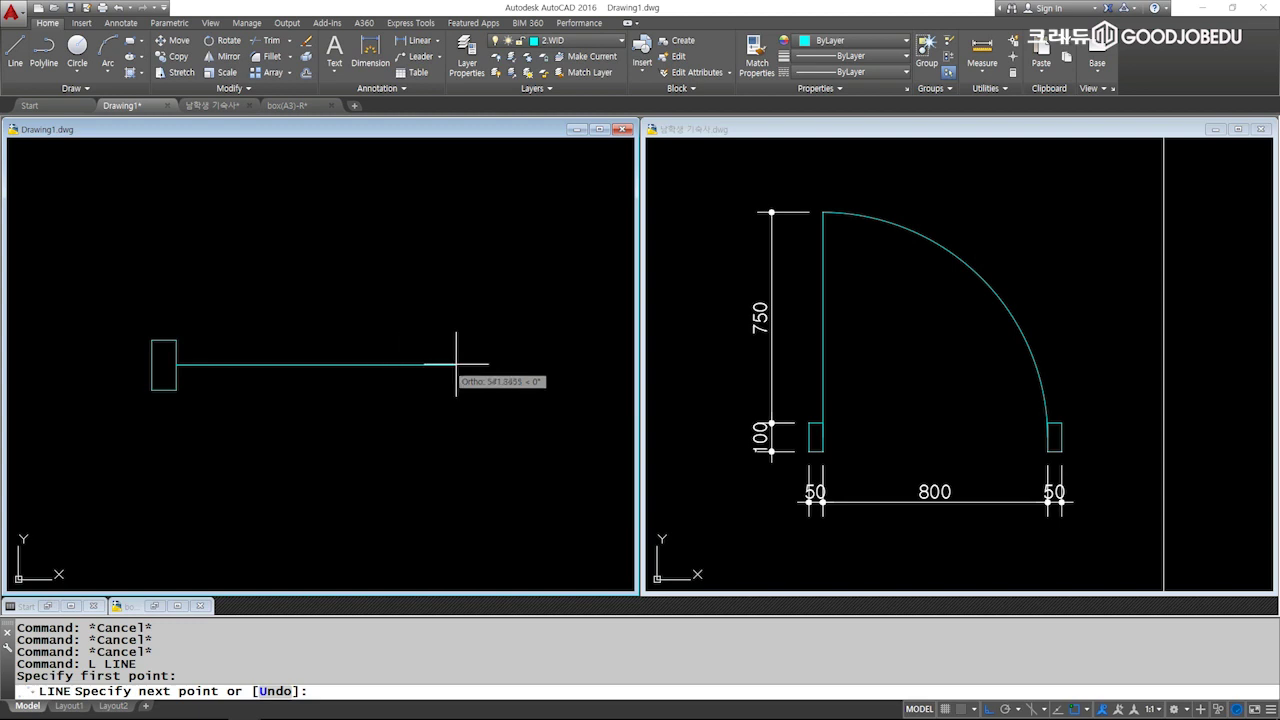
pyautogui.write('800')
pyautogui.press('Return')
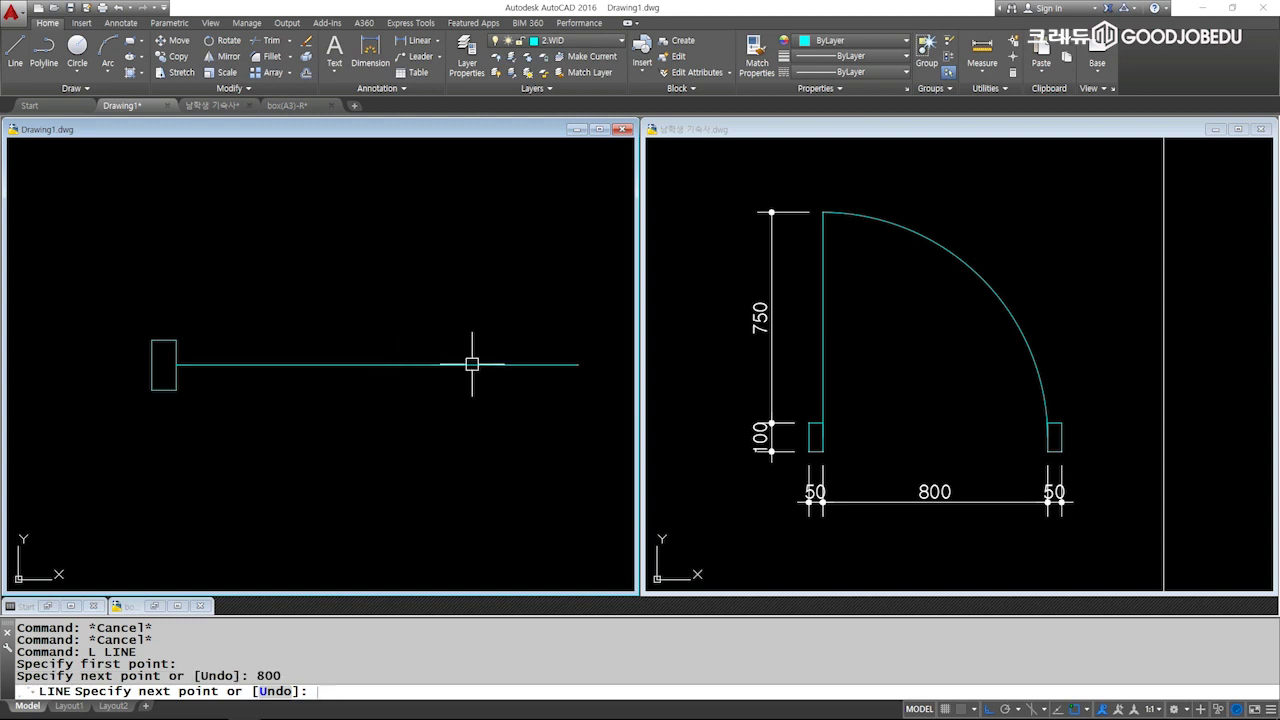
pyautogui.press('Escape')
pyautogui.moveTo(431, 352); pyautogui.dragTo(372, 350, button='middle')
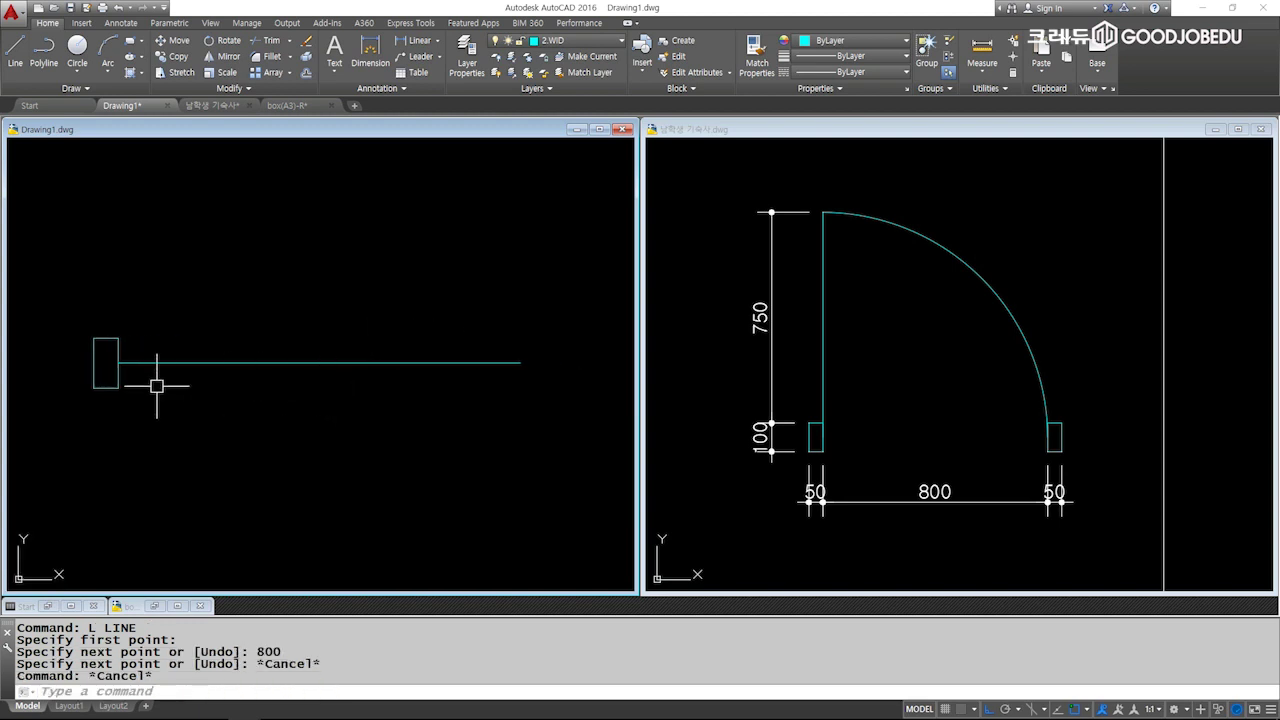
# Mirror the jamb about a vertical axis through the line's midpoint, keeping the original.
pyautogui.click(62, 296)
pyautogui.click(226, 484)
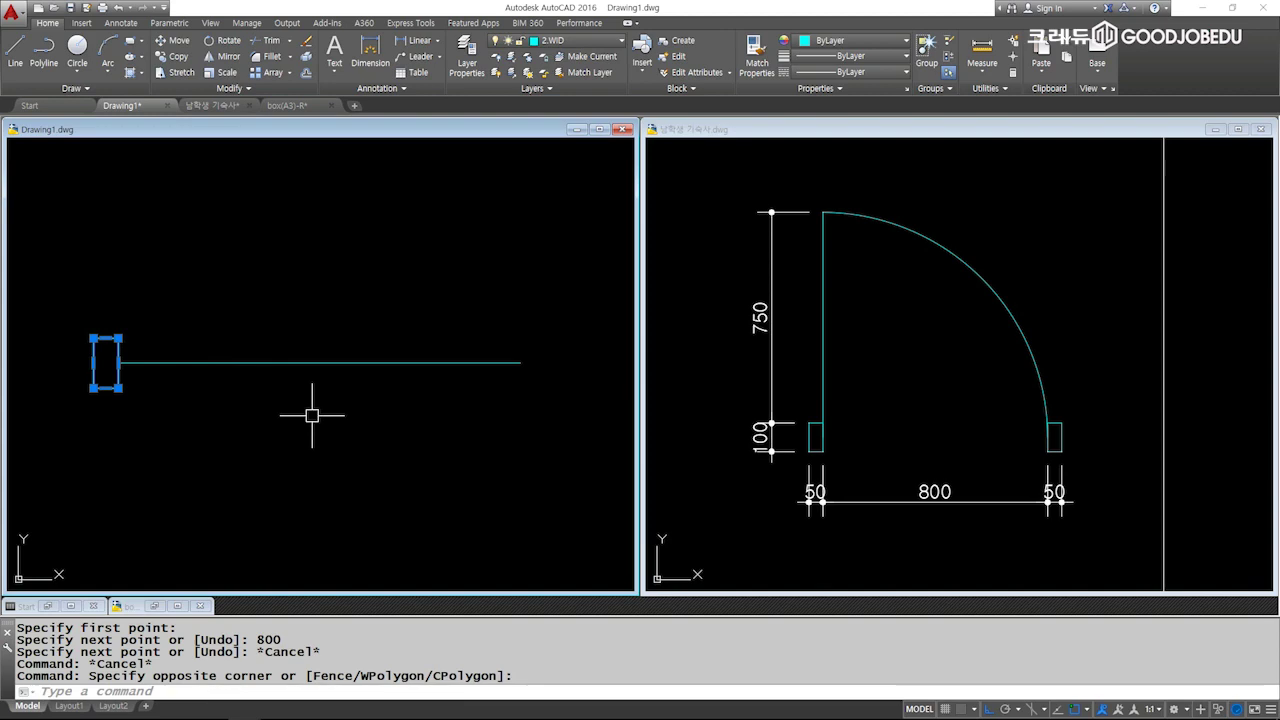
pyautogui.write('MI')
pyautogui.press('Return')
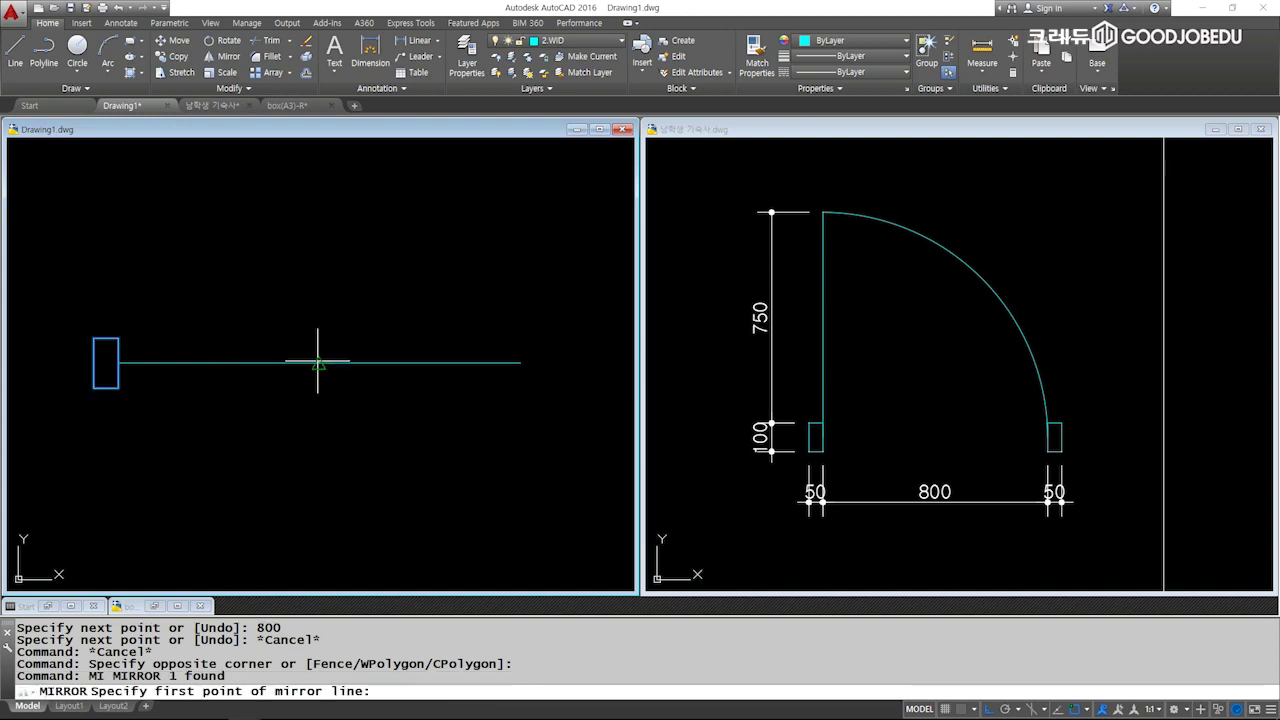
pyautogui.click(319, 362)
pyautogui.click(317, 294)
pyautogui.press('Return')
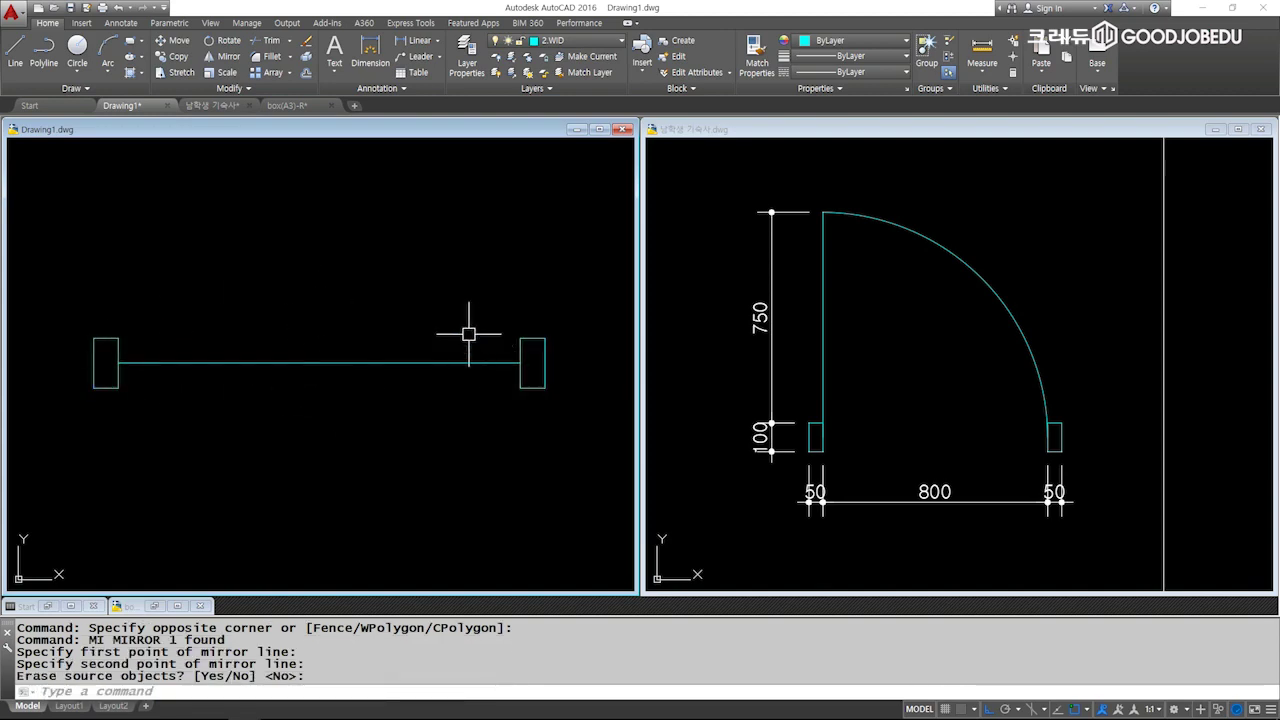
pyautogui.moveTo(371, 246); pyautogui.dragTo(386, 369, button='middle')
pyautogui.scroll(-2, 383, 363)
pyautogui.scroll(1, 376, 391)
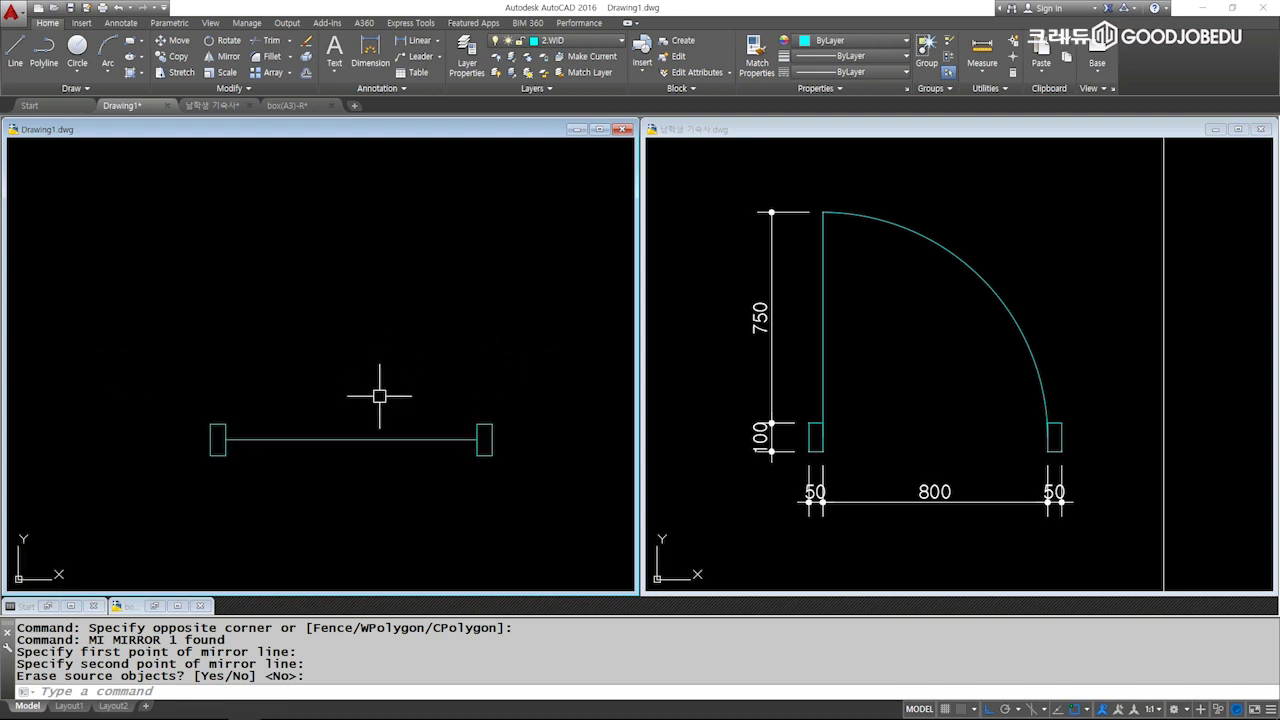
pyautogui.press('Escape')
pyautogui.click(409, 477)
pyautogui.click(329, 387)
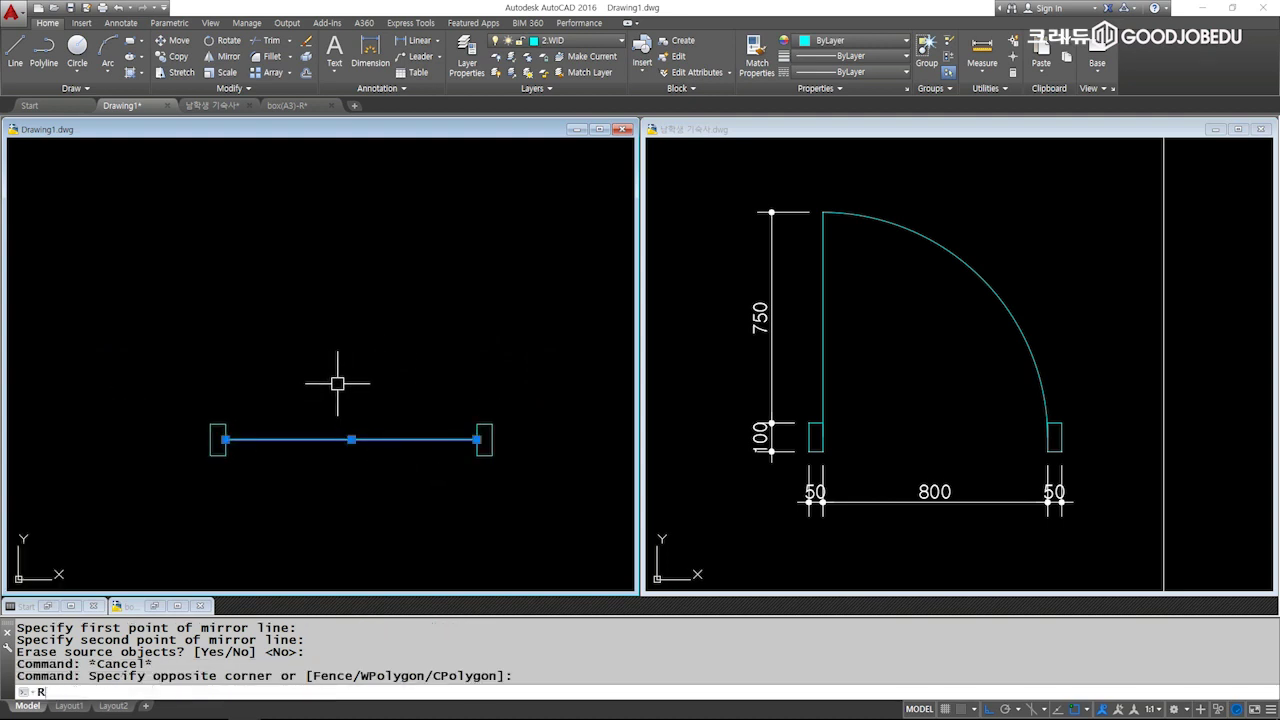
# Rotate the 800 line about its left end with Ortho on so it stands vertical.
pyautogui.write('o')
pyautogui.press('Return')
pyautogui.click(226, 439)
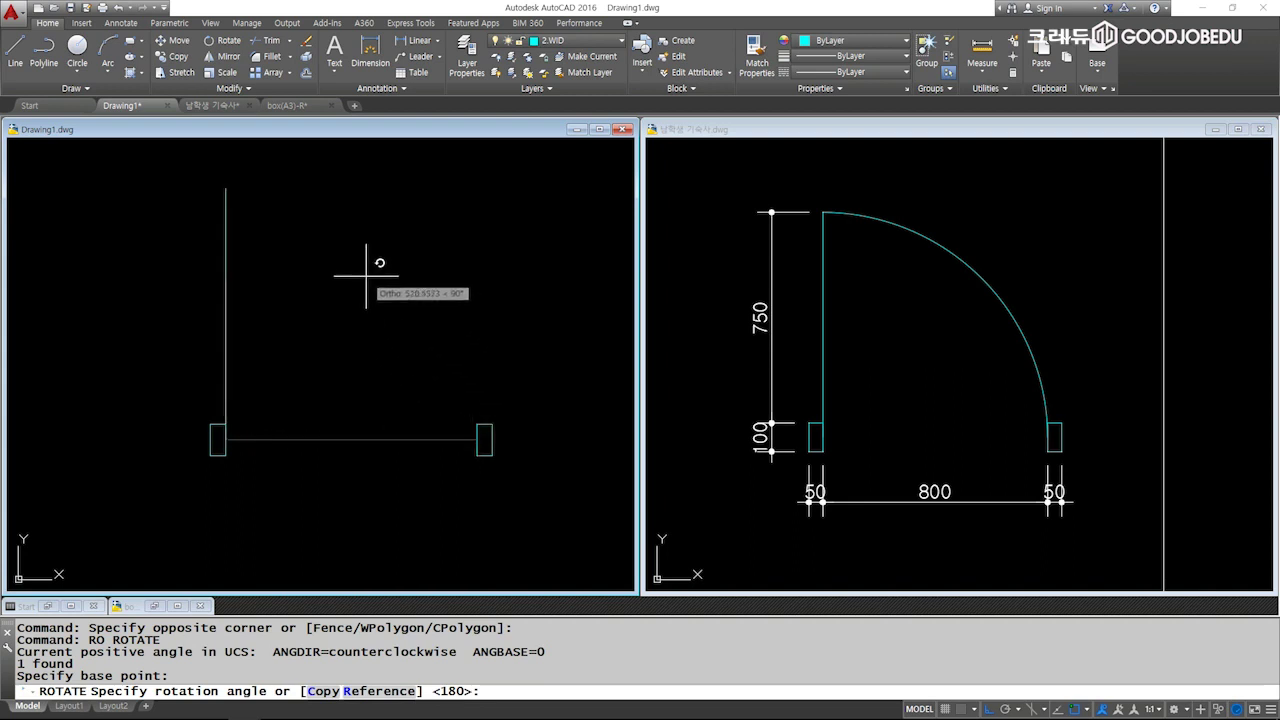
pyautogui.press('F8')
pyautogui.press('F8')
pyautogui.press('F8')
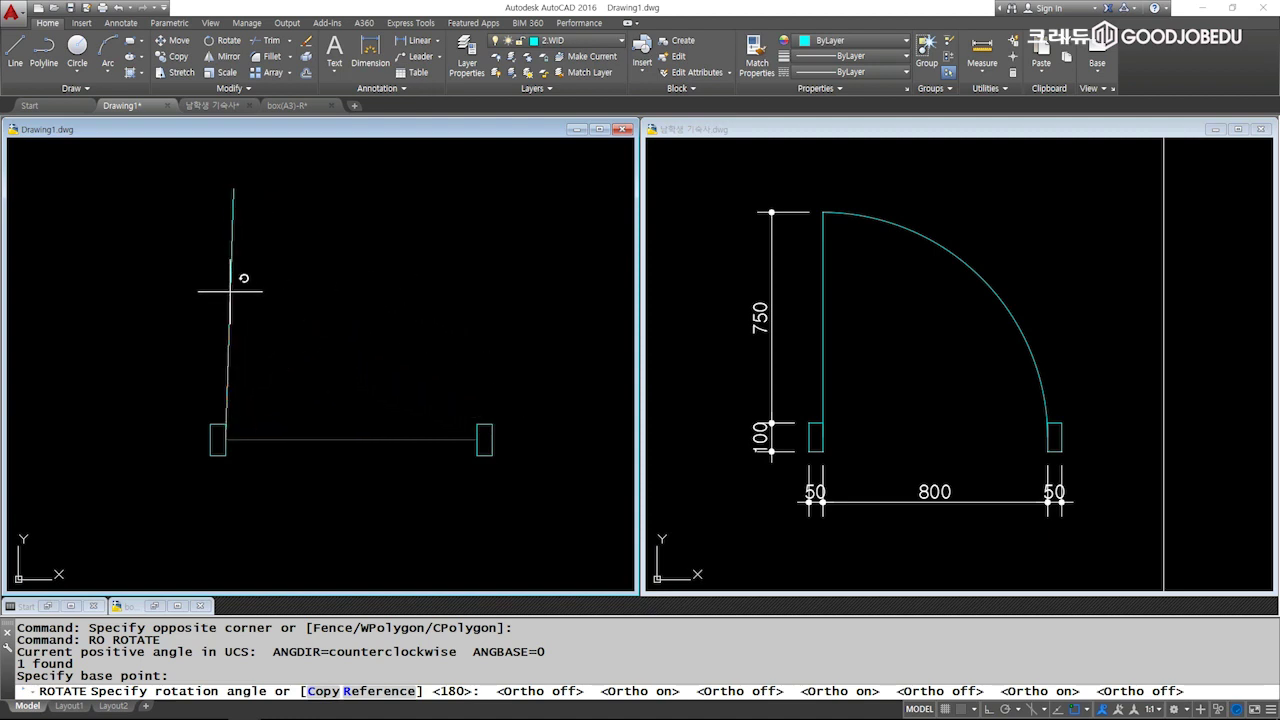
pyautogui.press('F8')
pyautogui.click(241, 273)
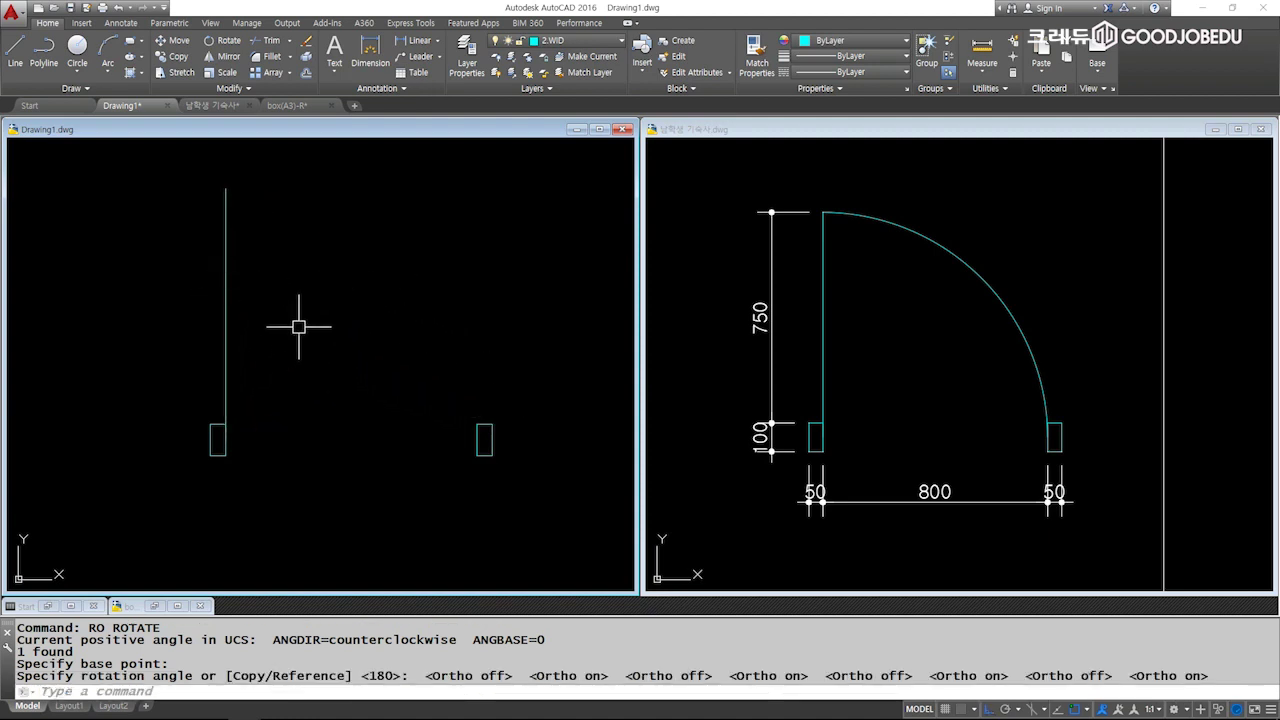
# Select and inspect the upright door leaf line, then clear the selection.
pyautogui.click(172, 295)
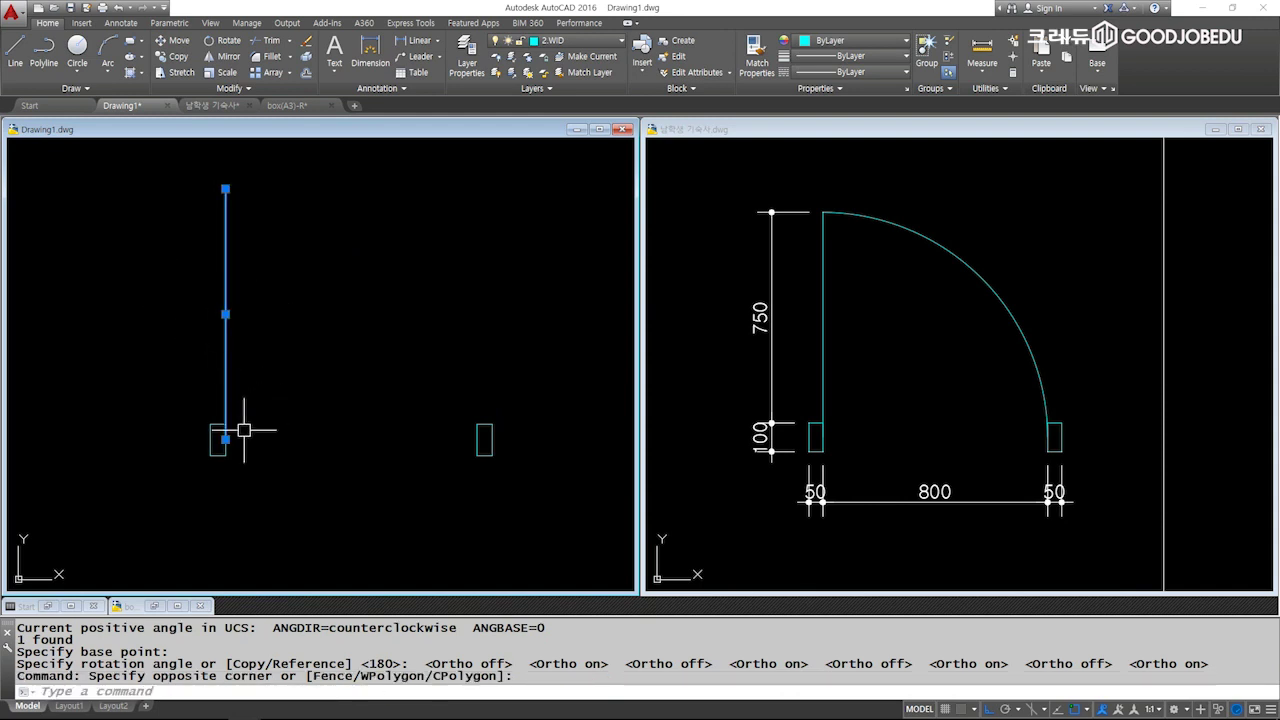
pyautogui.scroll(5, 230, 427)
pyautogui.scroll(-4, 225, 440)
pyautogui.scroll(-1, 220, 432)
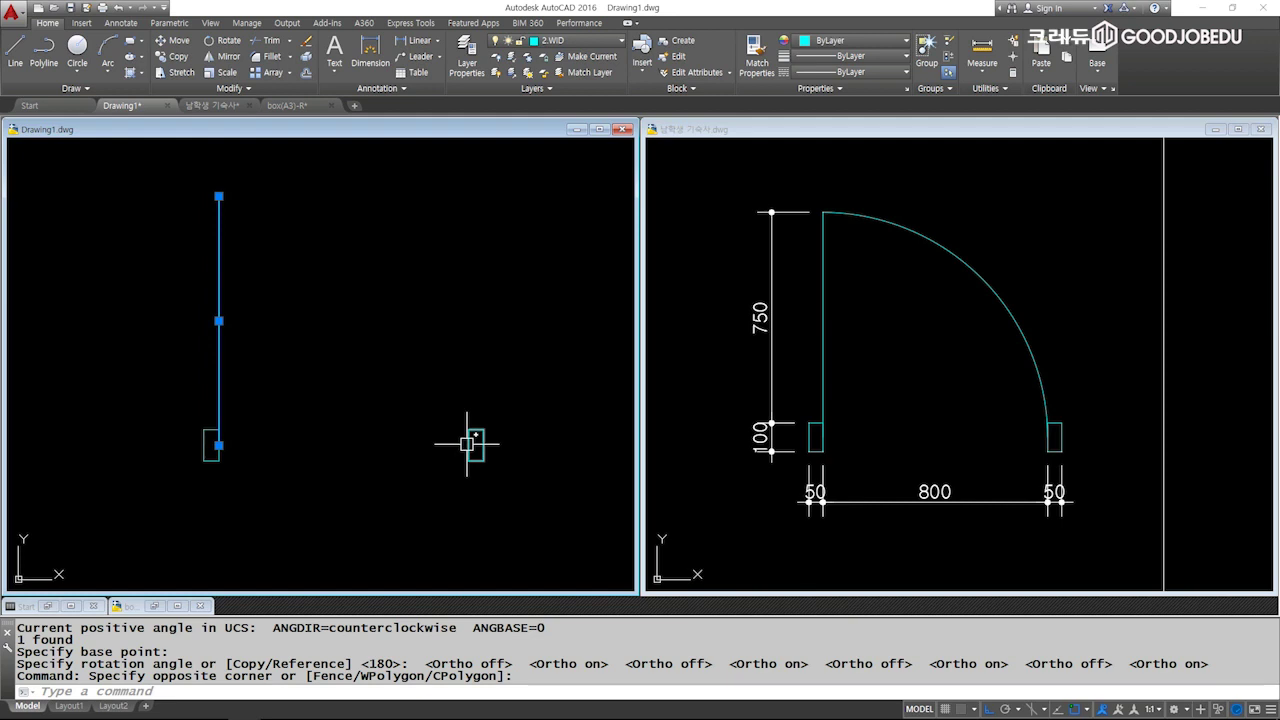
pyautogui.press('Escape')
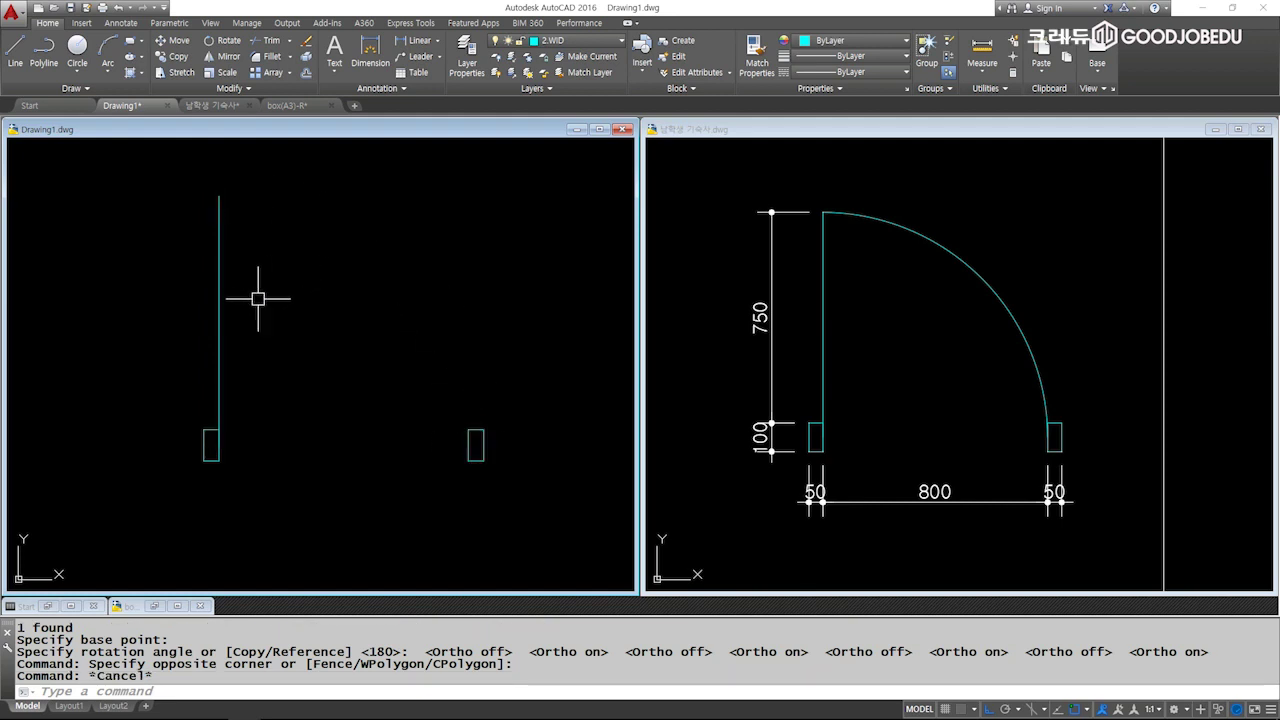
pyautogui.click(226, 336)
pyautogui.click(163, 300)
pyautogui.press('Escape')
pyautogui.press('Escape')
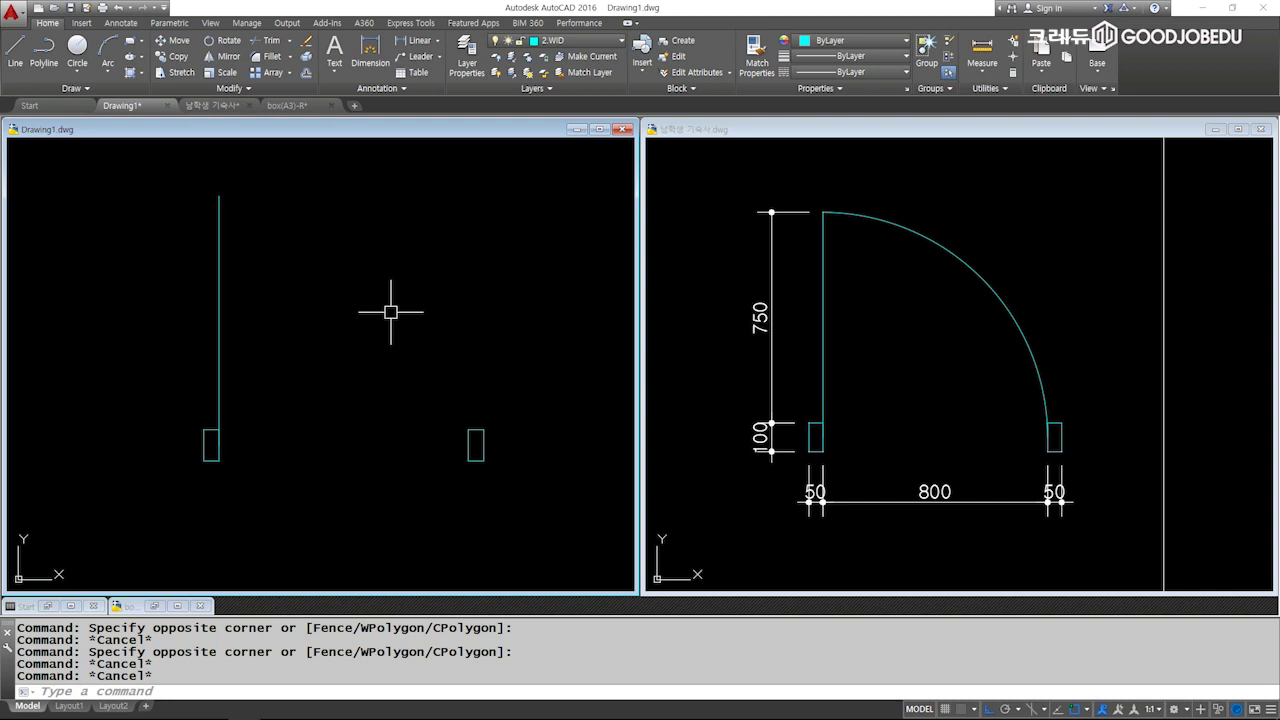
pyautogui.moveTo(321, 372); pyautogui.dragTo(337, 360, button='middle')
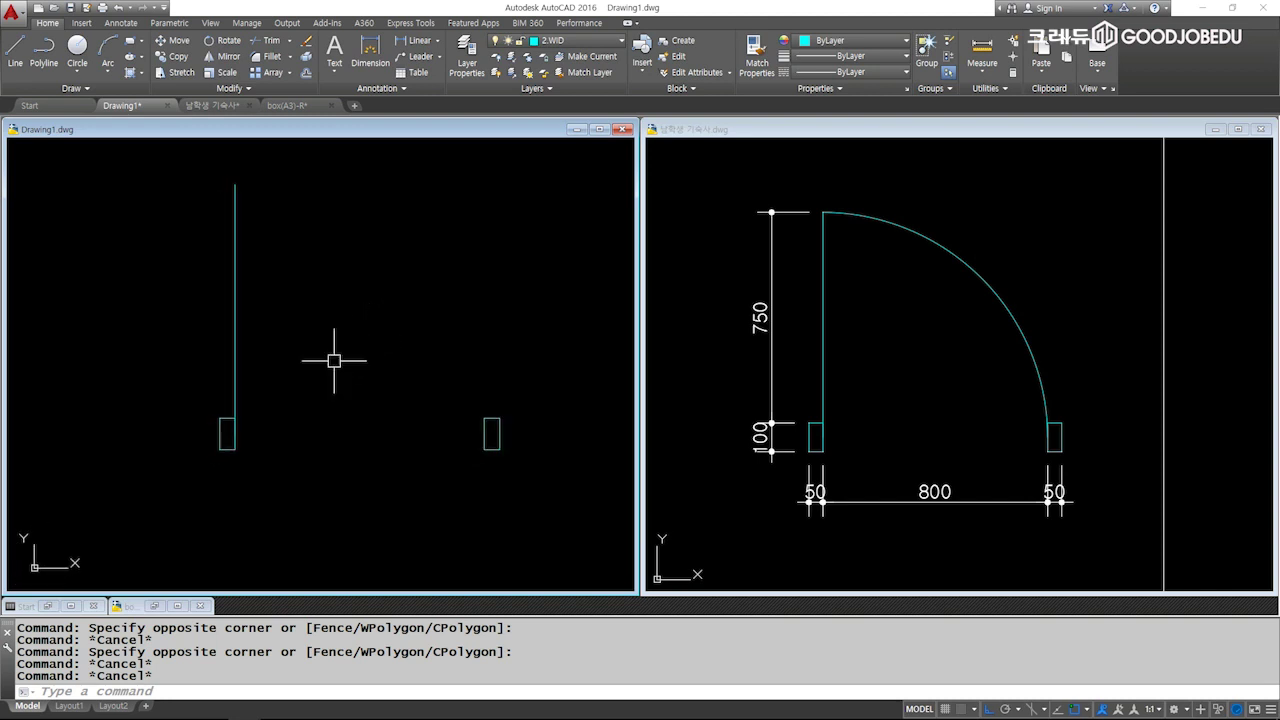
# Draw a circle centered on the door leaf's bottom end.
pyautogui.press('Escape')
pyautogui.write('C')
pyautogui.press('Return')
pyautogui.click(235, 433)
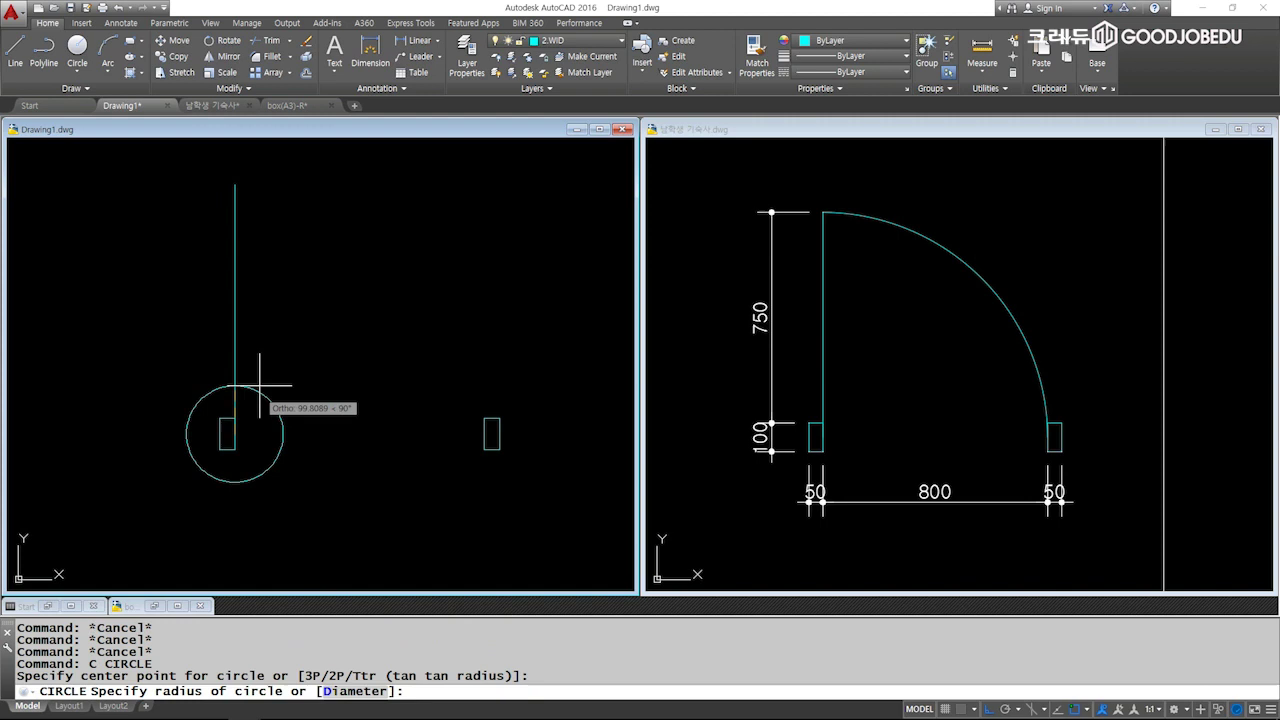
pyautogui.scroll(-2, 331, 280)
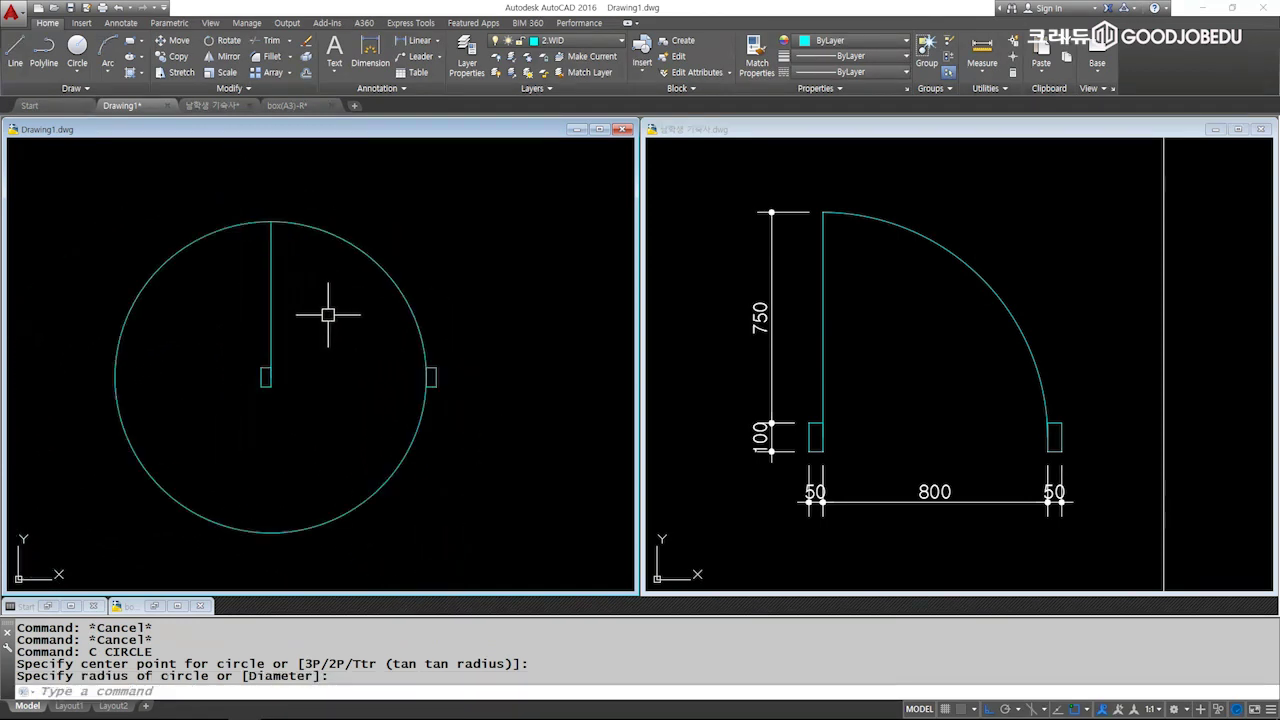
pyautogui.press('Escape')
pyautogui.press('Escape')
# Trim the circle to a quarter arc between the leaf and right jamb, then erase it.
pyautogui.click(271, 330)
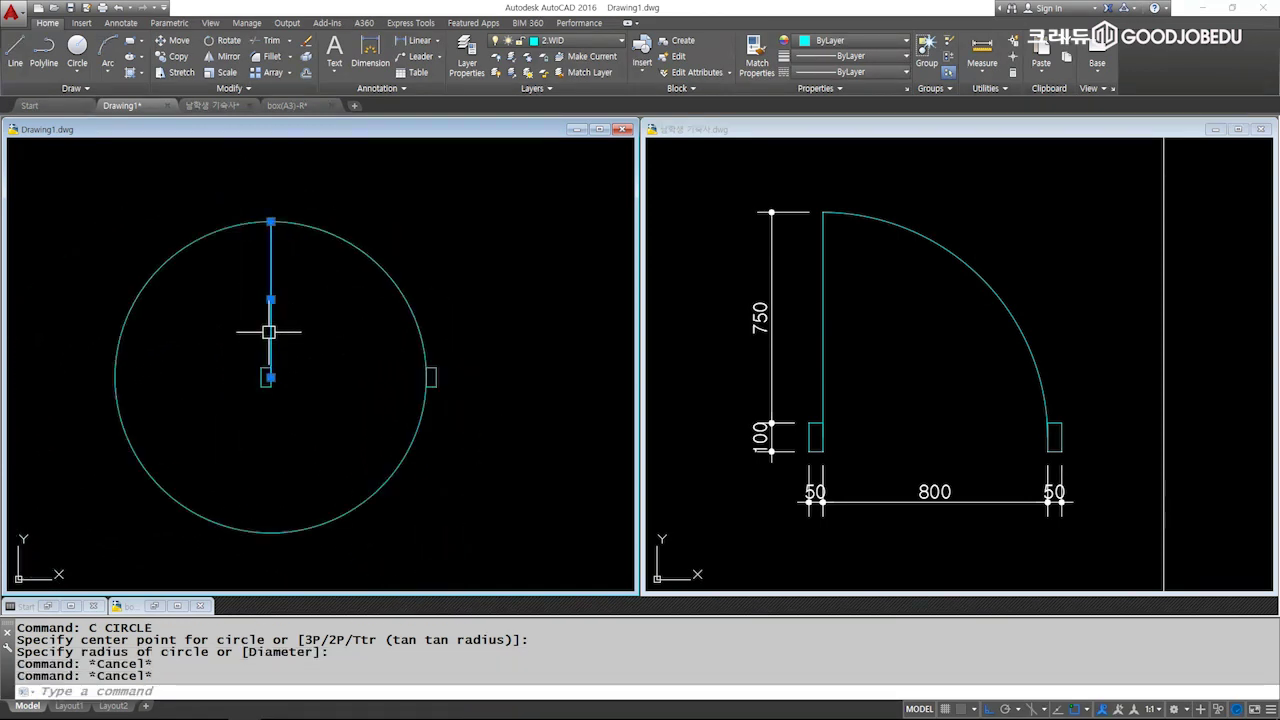
pyautogui.write('T')
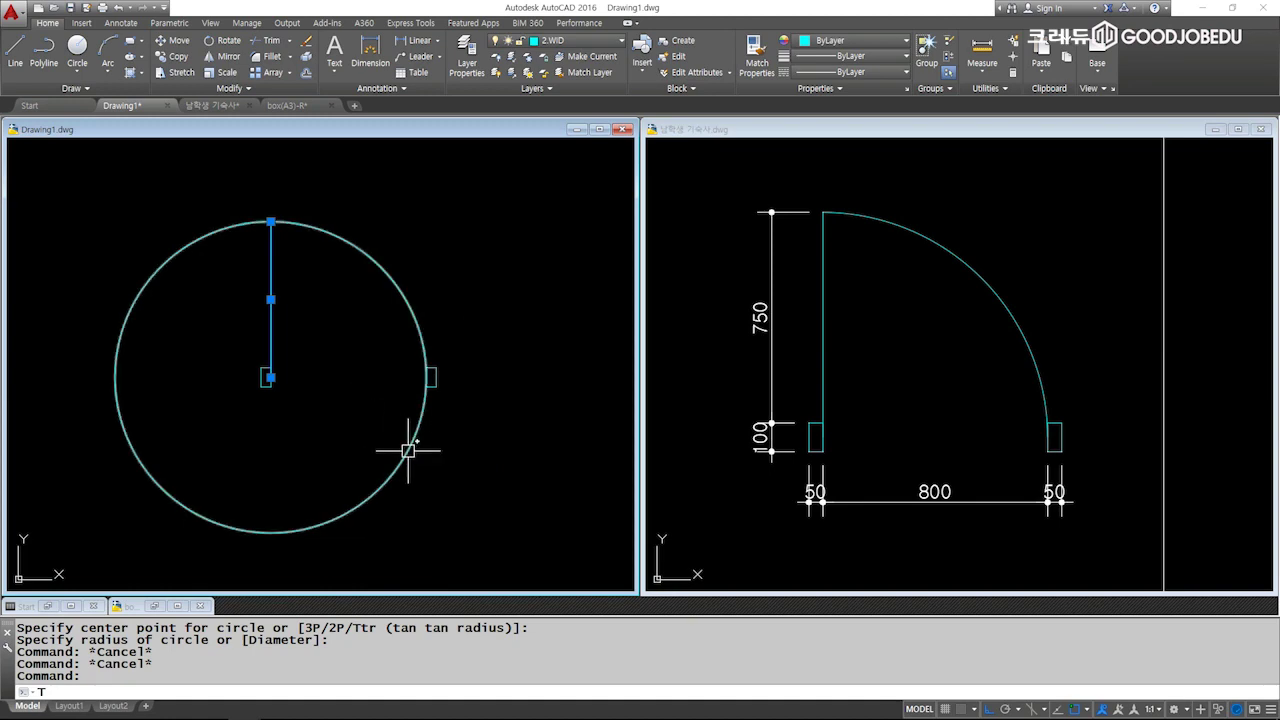
pyautogui.write('R')
pyautogui.press('Return')
pyautogui.click(279, 322)
pyautogui.click(441, 369)
pyautogui.press('Return')
pyautogui.moveTo(455, 441)
pyautogui.mouseDown()
pyautogui.moveTo(405, 410)
pyautogui.moveTo(360, 294)
pyautogui.mouseUp()
pyautogui.press('Escape')
pyautogui.write('e')
pyautogui.press('Return')
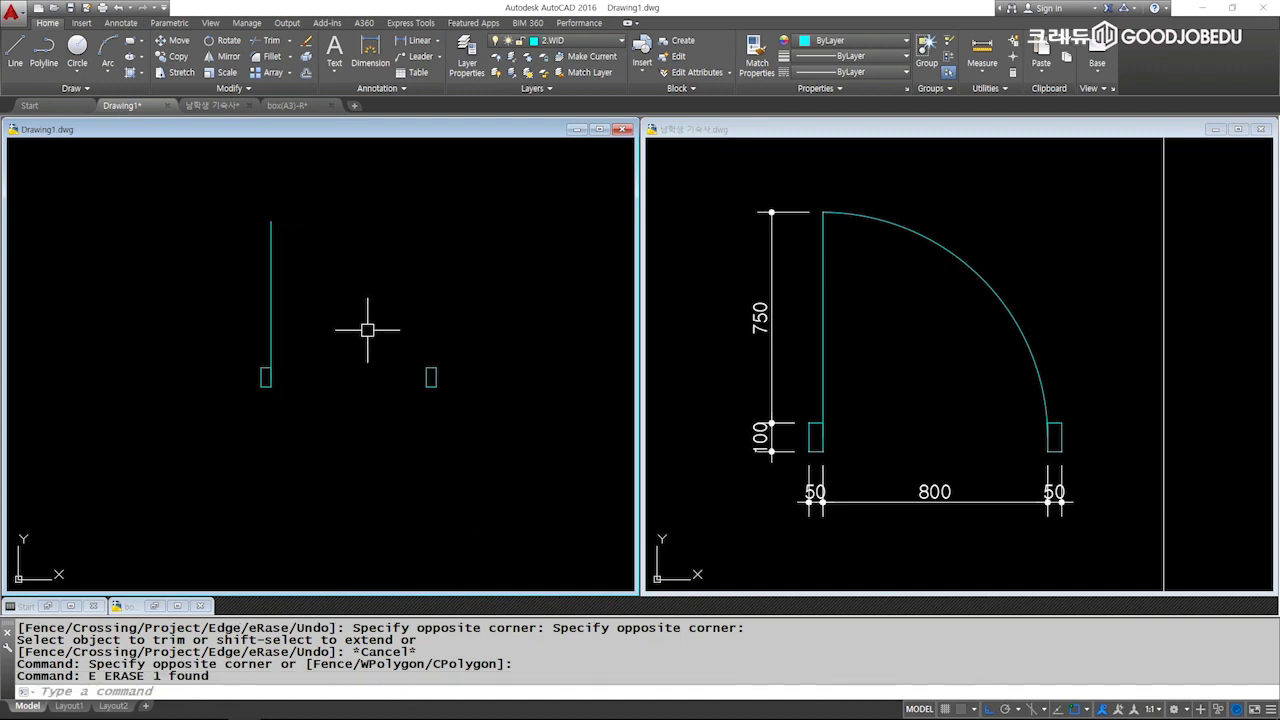
# Draw the swing arc from the right jamb, centered on the left jamb, ending at the leaf top.
pyautogui.write('a')
pyautogui.press('Return')
pyautogui.scroll(2, 365, 330)
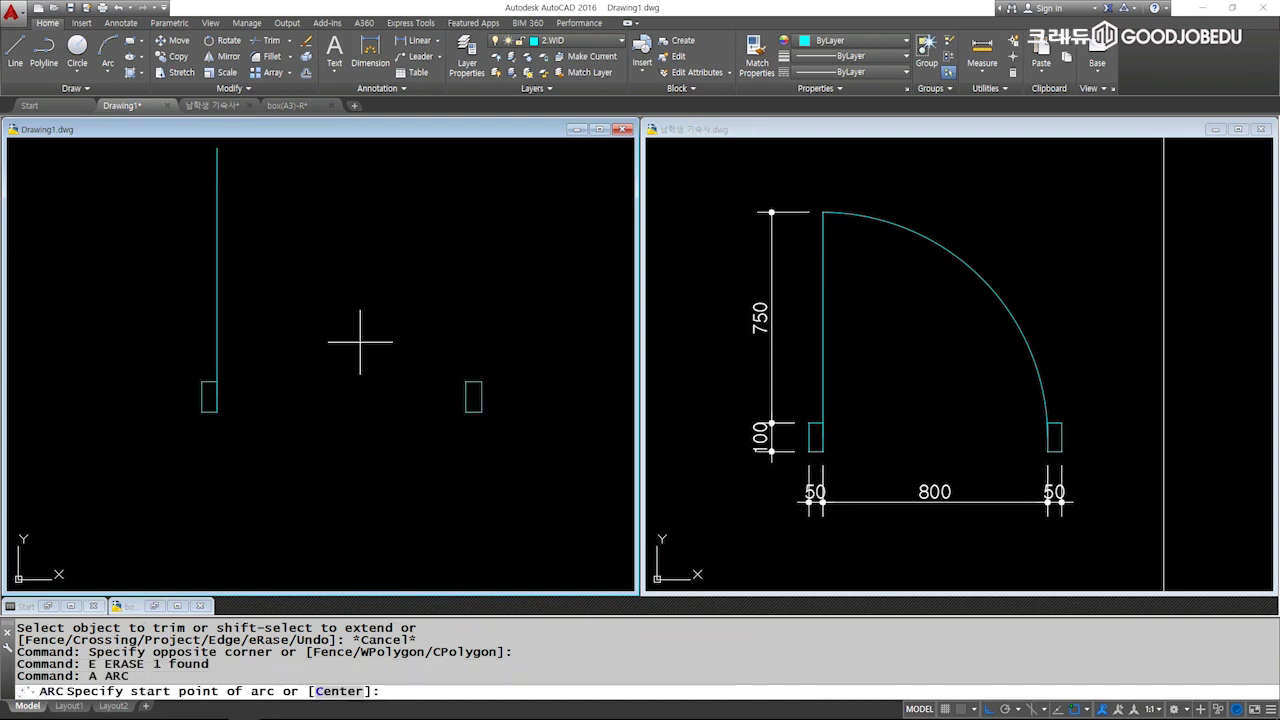
pyautogui.click(463, 426)
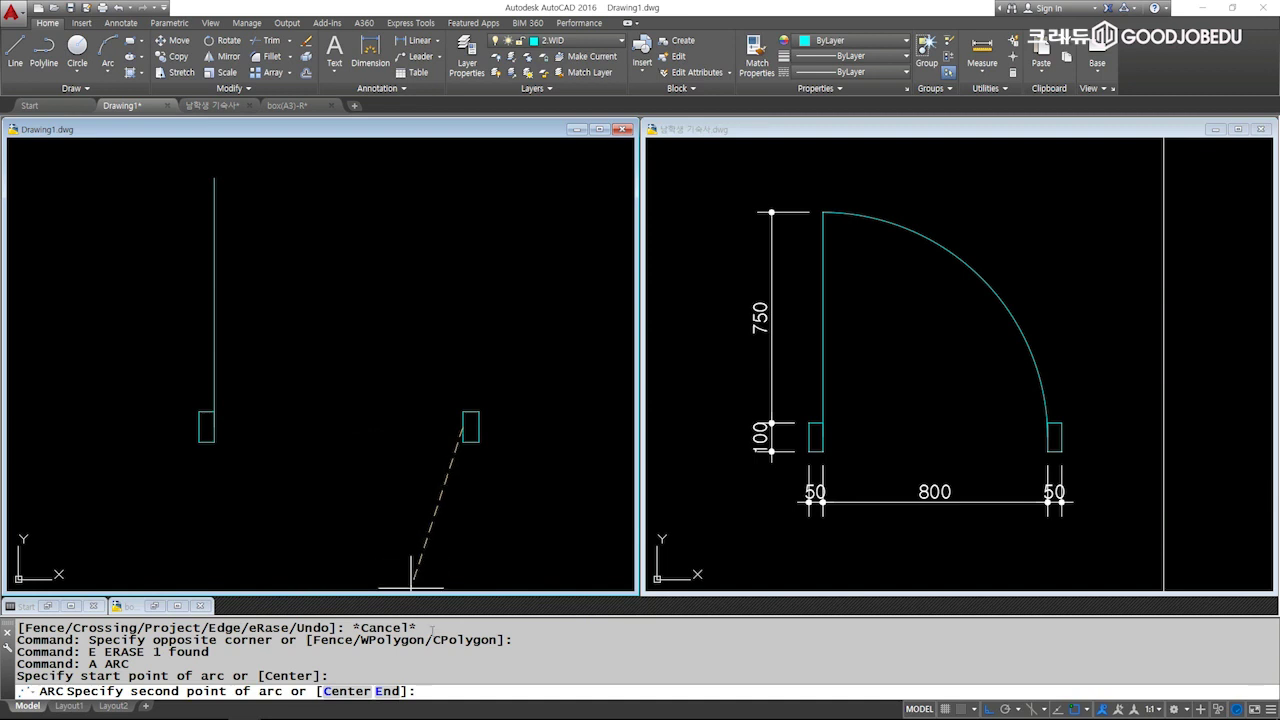
pyautogui.press('Return')
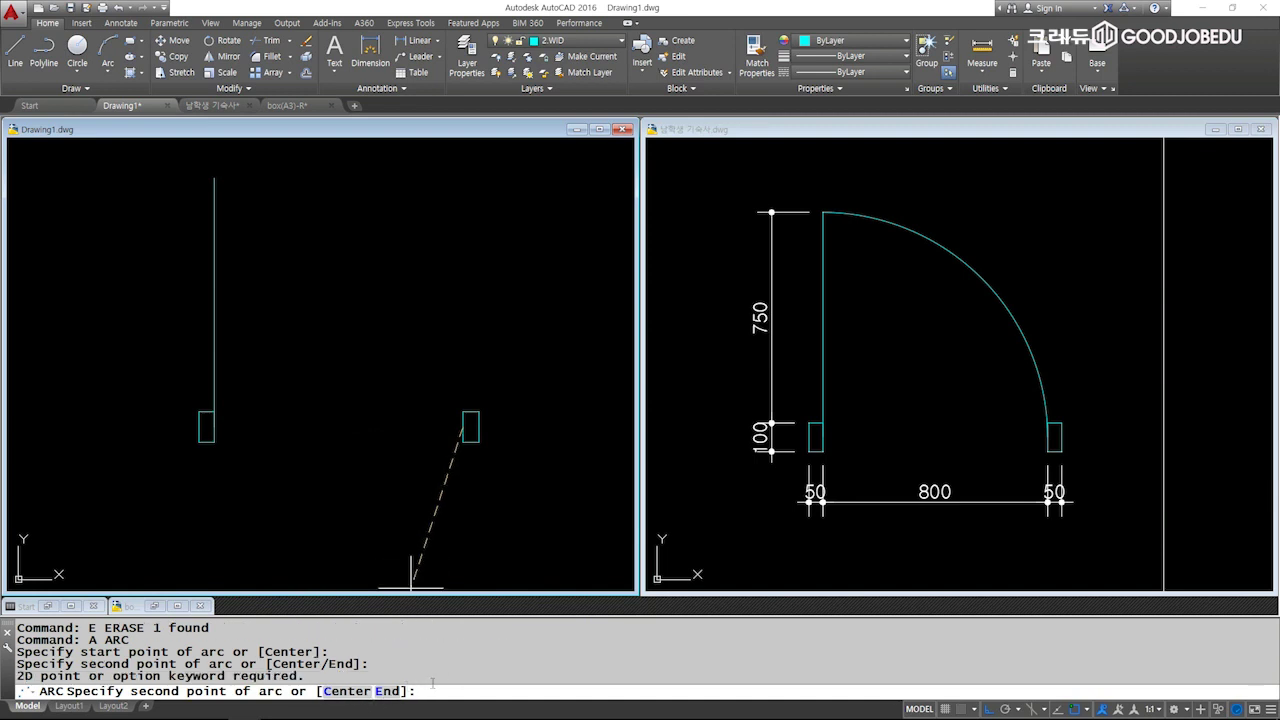
pyautogui.write('CCC')
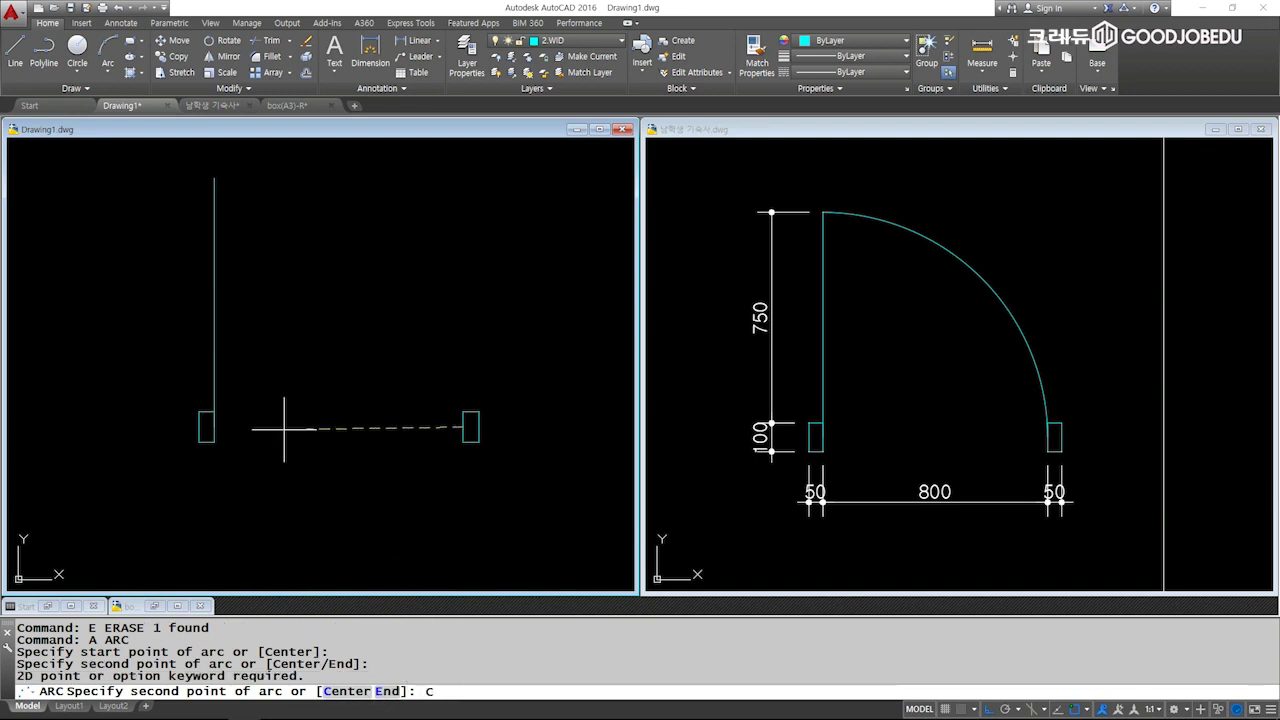
pyautogui.press('Return')
pyautogui.click(350, 691)
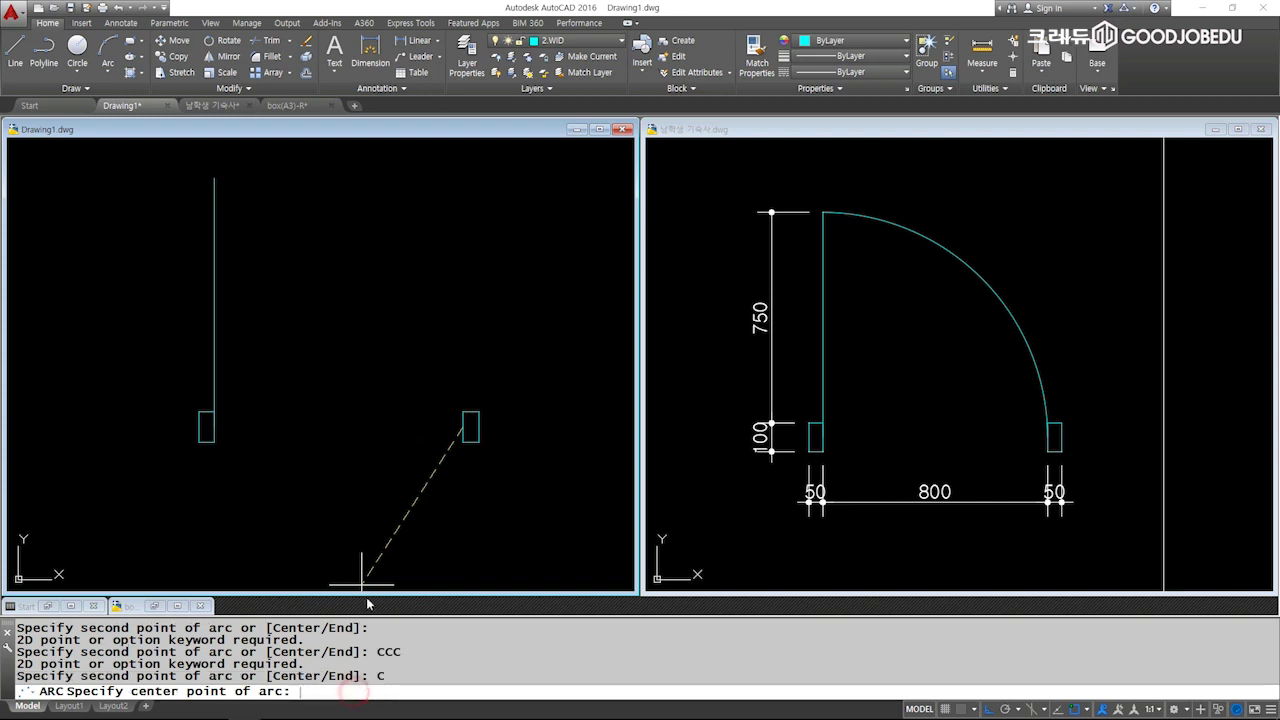
pyautogui.click(213, 427)
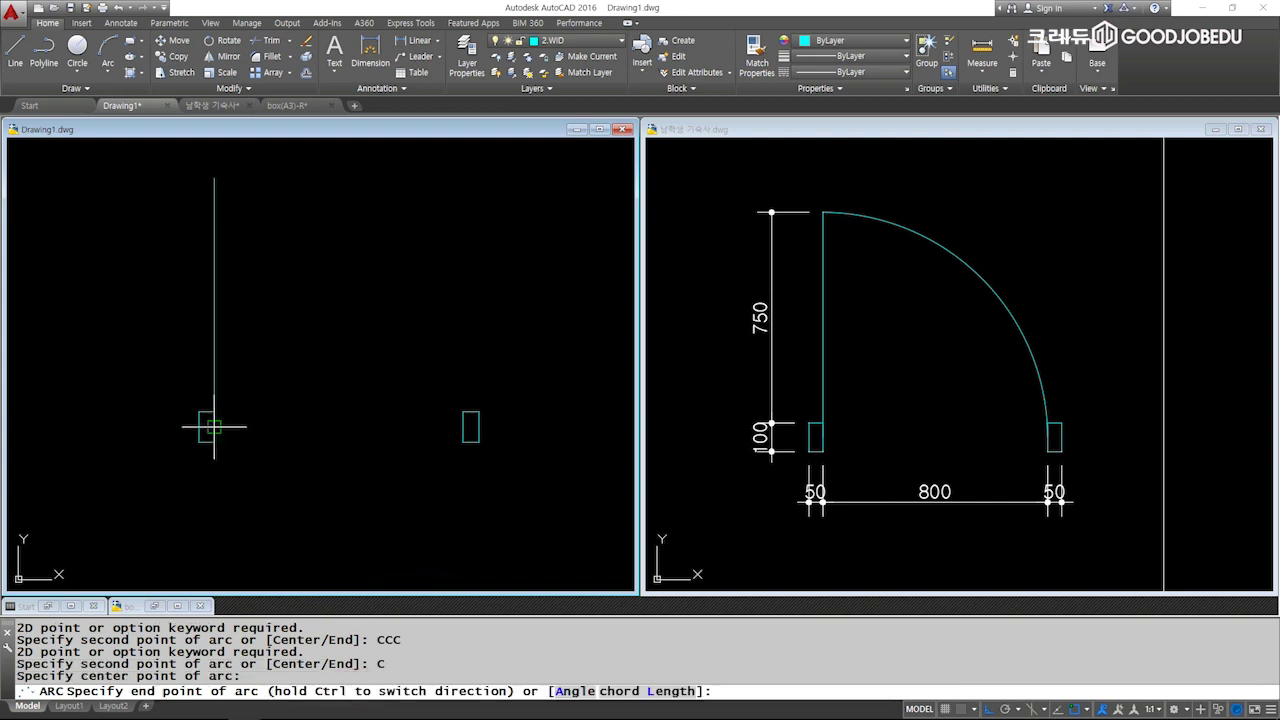
pyautogui.click(222, 200)
pyautogui.scroll(-5, 224, 208)
pyautogui.scroll(1, 251, 323)
# Select the completed door drawing to check it, then clear the selection.
pyautogui.click(232, 288)
pyautogui.click(477, 437)
pyautogui.scroll(4, 341, 378)
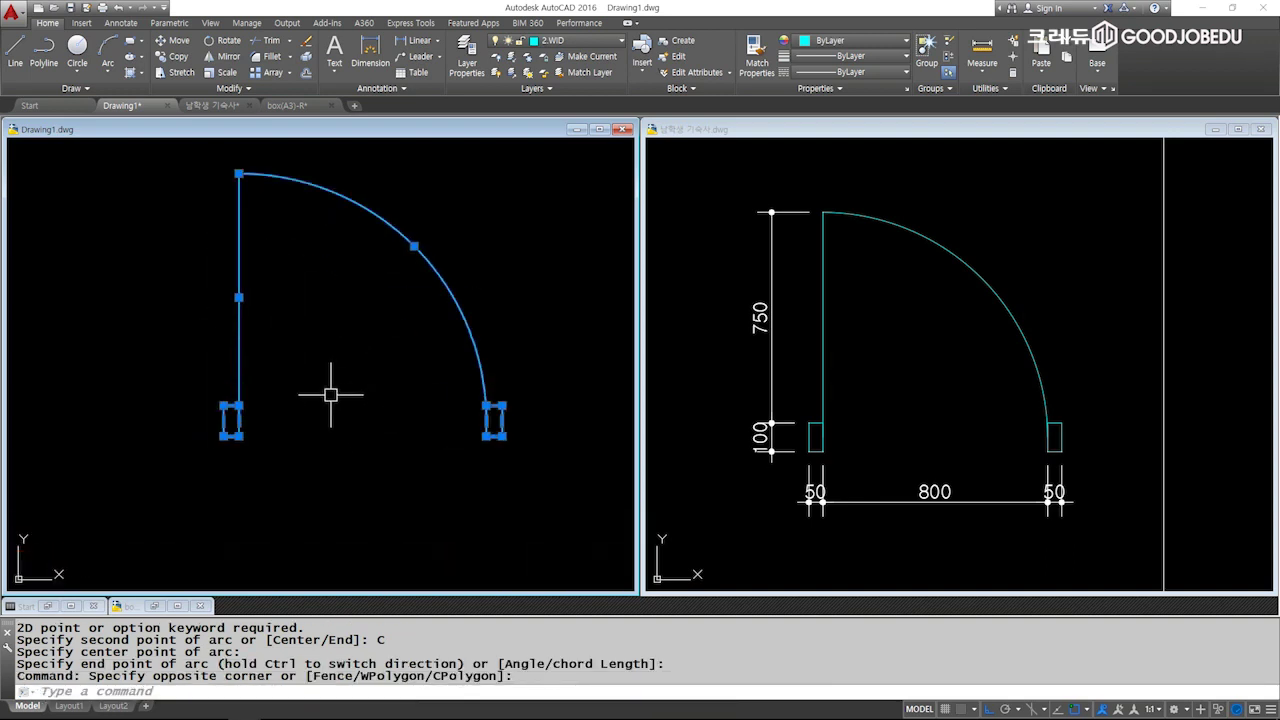
pyautogui.press('Escape')
pyautogui.press('Escape')
# Create block D800x100 from the leaf, arc and both jambs, based at the left jamb.
pyautogui.write('b')
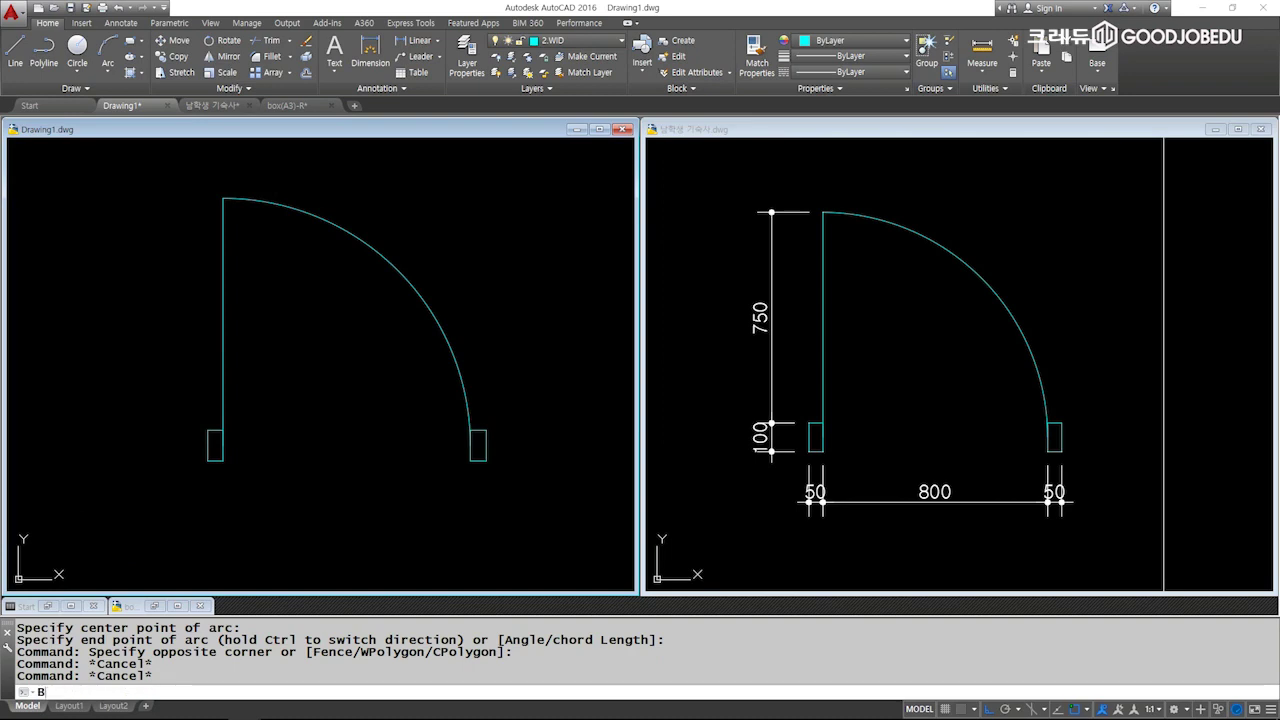
pyautogui.press('Return')
pyautogui.write('D800x100')
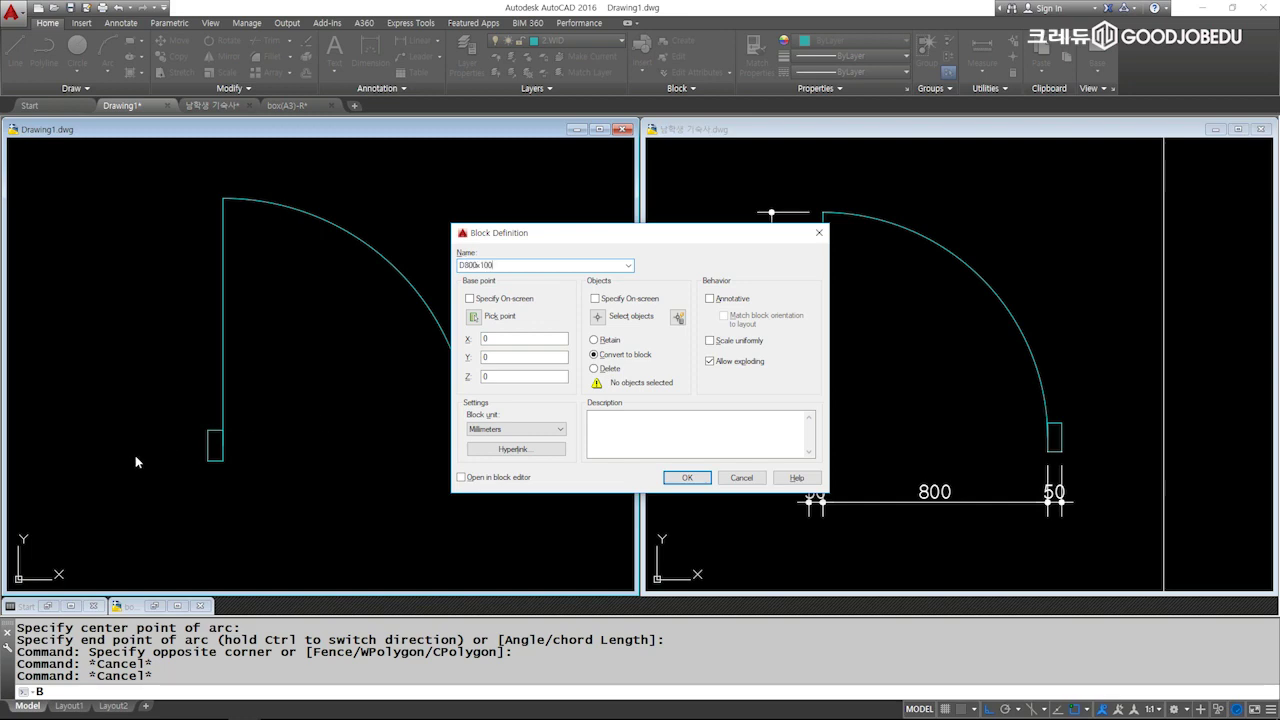
pyautogui.click(474, 317)
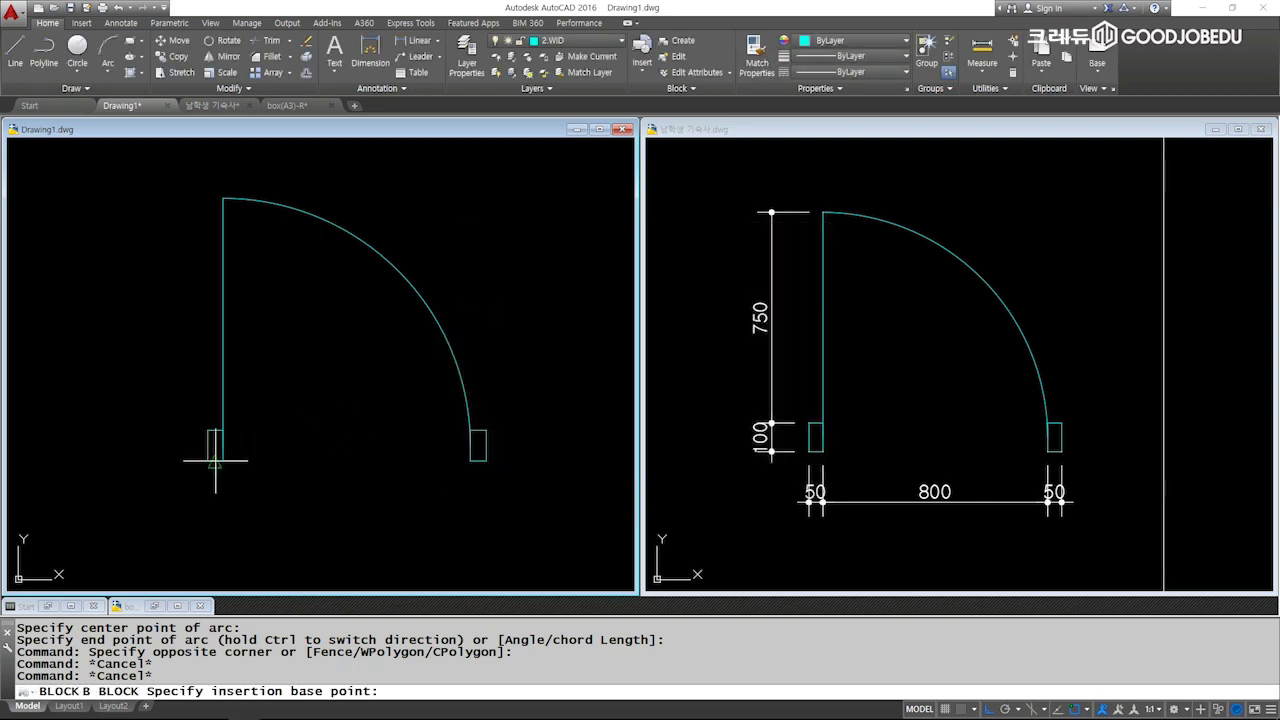
pyautogui.click(208, 446)
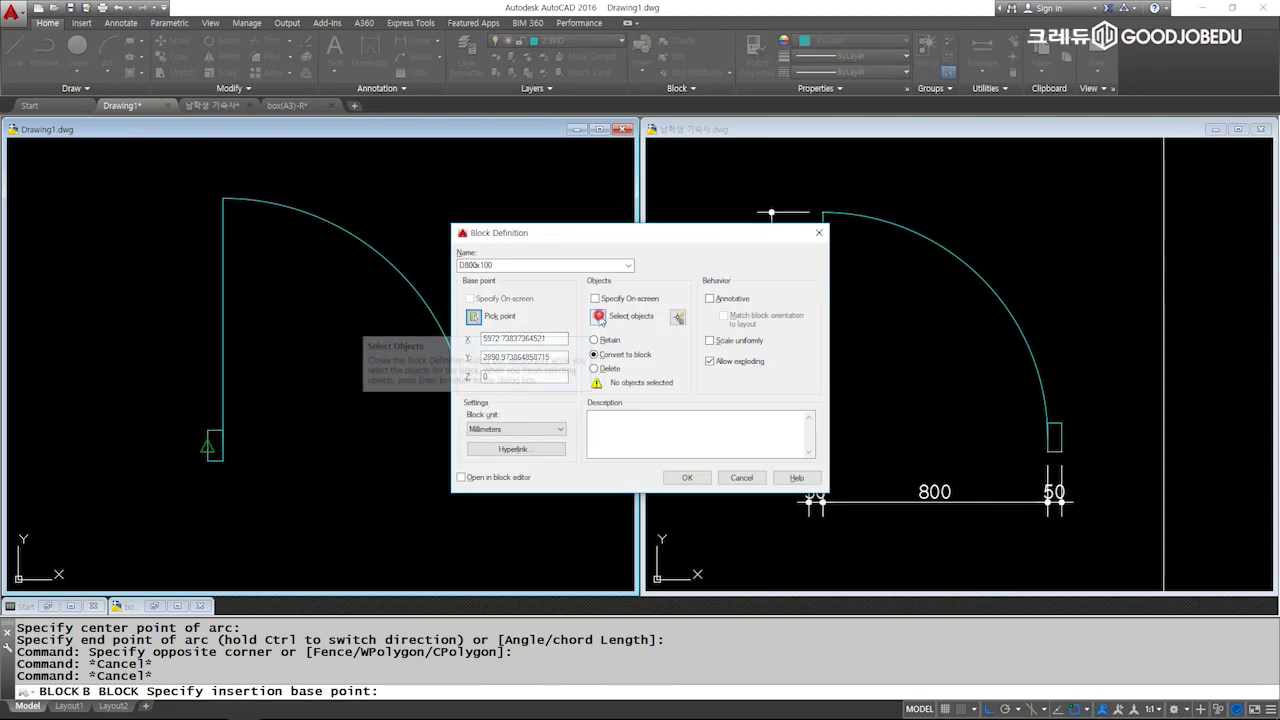
pyautogui.click(602, 320)
pyautogui.click(561, 177)
pyautogui.click(155, 515)
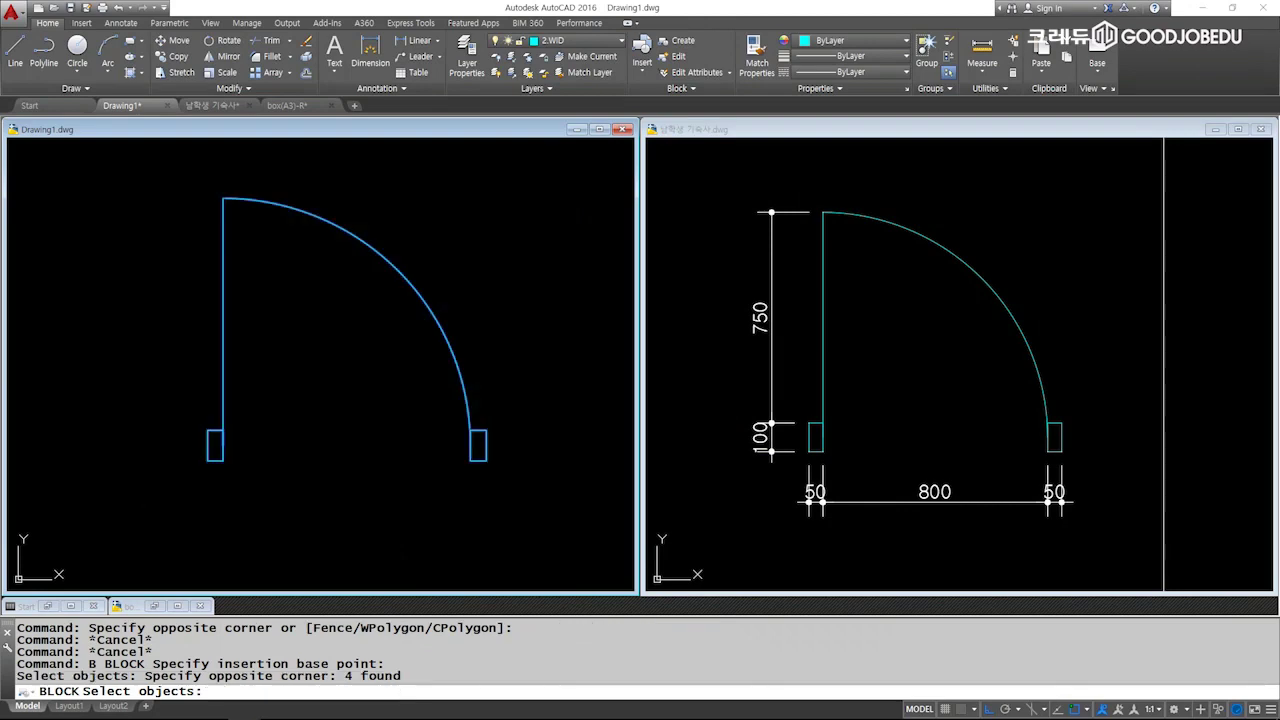
pyautogui.press('Return')
pyautogui.click(689, 478)
pyautogui.click(350, 376)
pyautogui.click(190, 342)
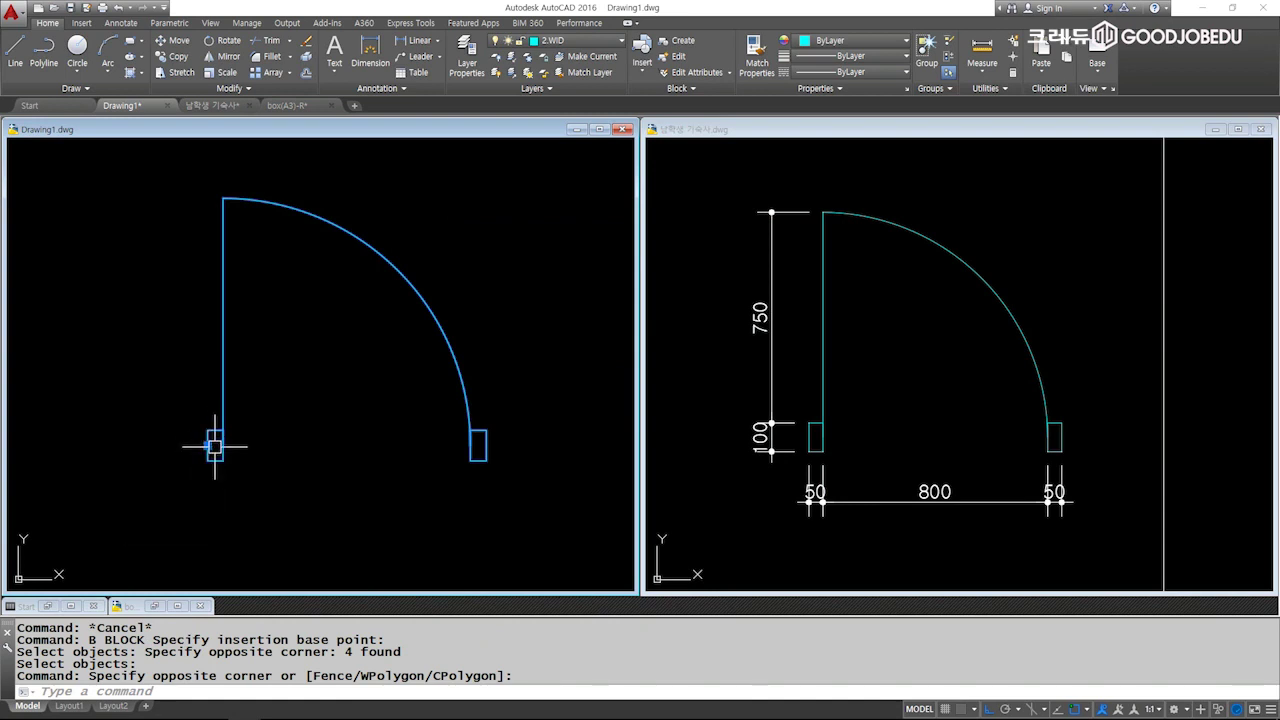
# Select the door block and begin moving it, then cancel the move.
pyautogui.scroll(-6, 285, 392)
pyautogui.moveTo(275, 377); pyautogui.dragTo(388, 365, button='middle')
pyautogui.click(366, 365)
pyautogui.click(423, 391)
pyautogui.write('m')
pyautogui.press('Return')
pyautogui.click(439, 399)
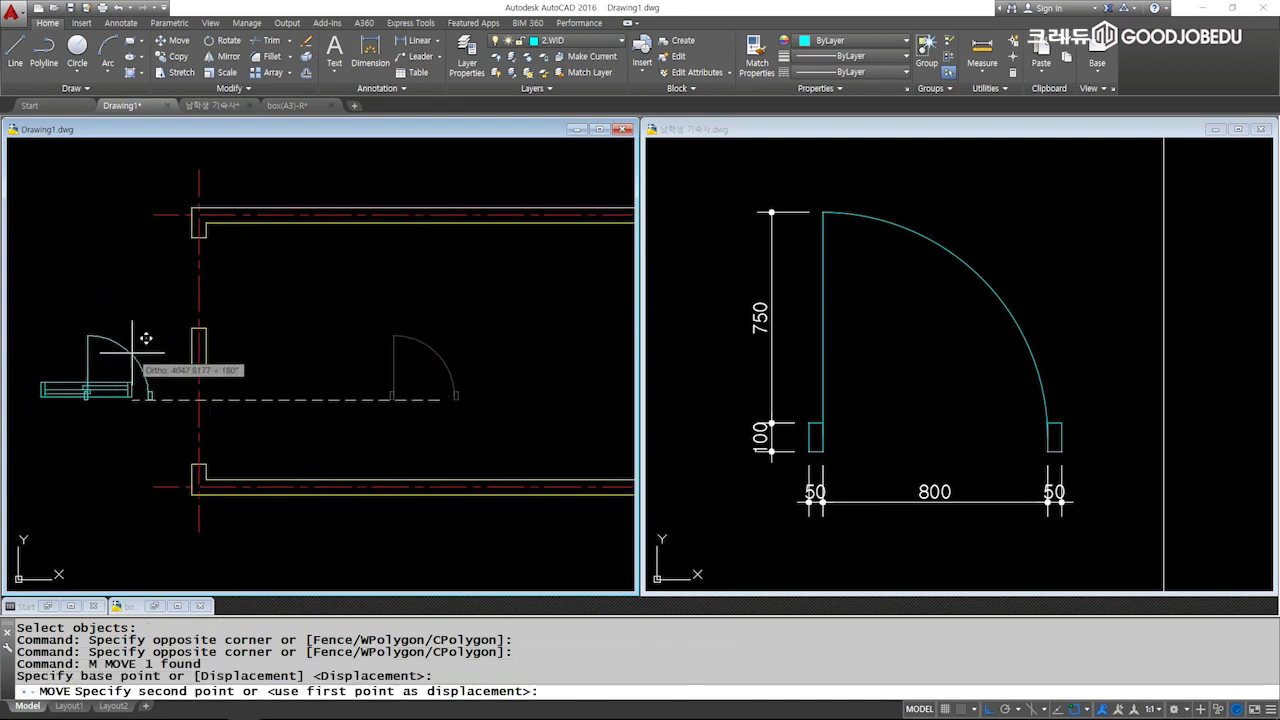
pyautogui.press('F8')
pyautogui.press('Escape')
# Look over the room plan drawing, then return to the door drawing.
pyautogui.scroll(3, 130, 340)
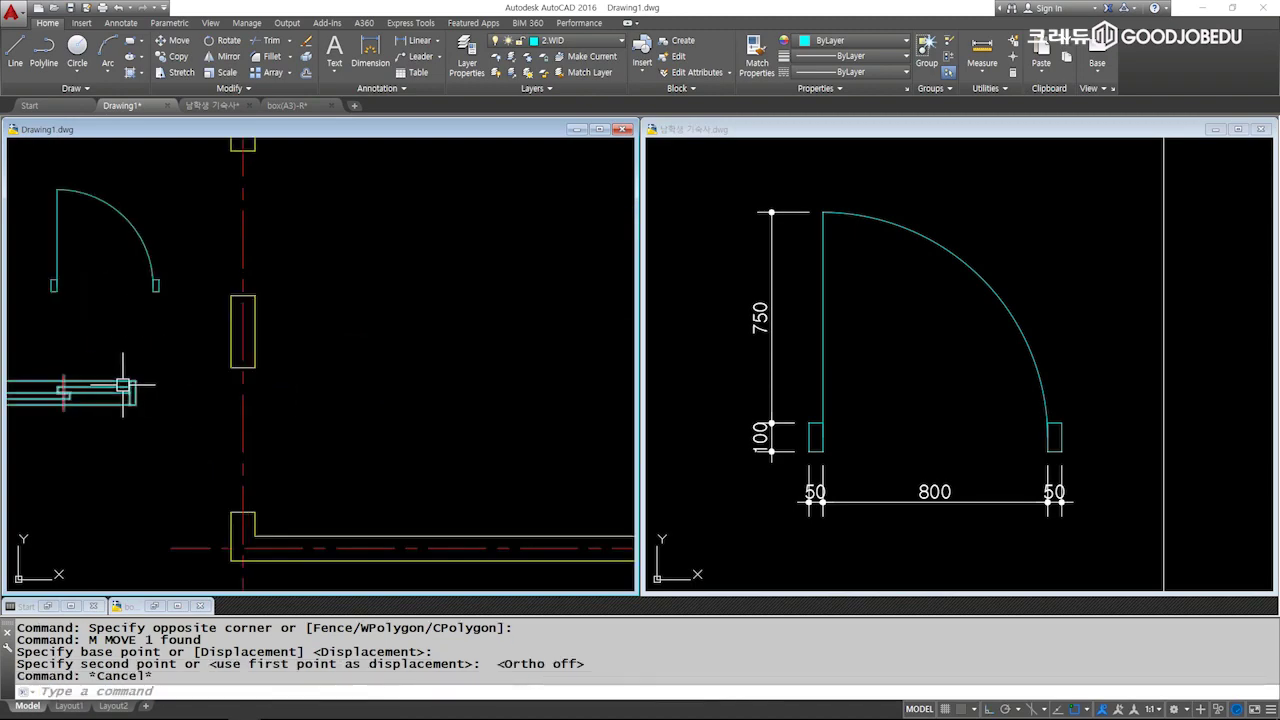
pyautogui.click(857, 336)
pyautogui.scroll(-3, 857, 336)
pyautogui.scroll(-3, 890, 357)
pyautogui.scroll(-2, 870, 355)
pyautogui.scroll(2, 845, 355)
pyautogui.scroll(2, 845, 355)
pyautogui.scroll(1, 848, 340)
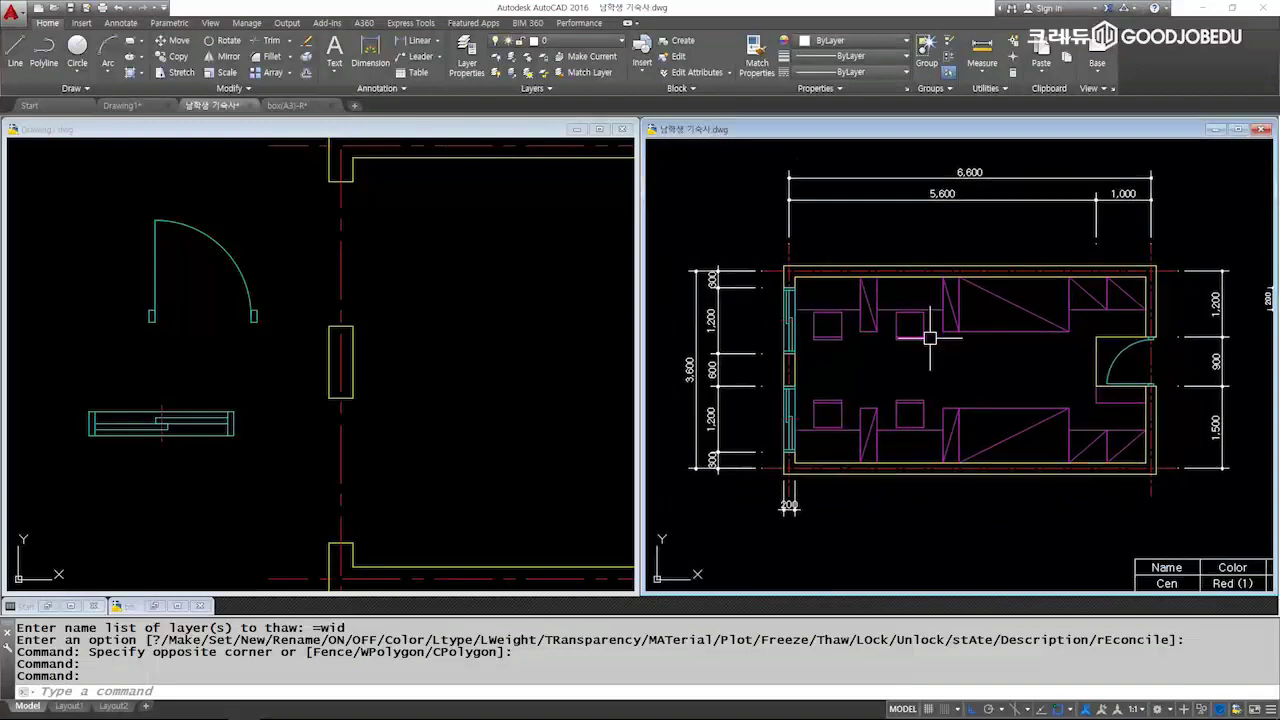
pyautogui.click(415, 337)
pyautogui.press('Escape')
# Bring the wall corner and door opening into view.
pyautogui.moveTo(285, 337); pyautogui.dragTo(270, 341, button='middle')
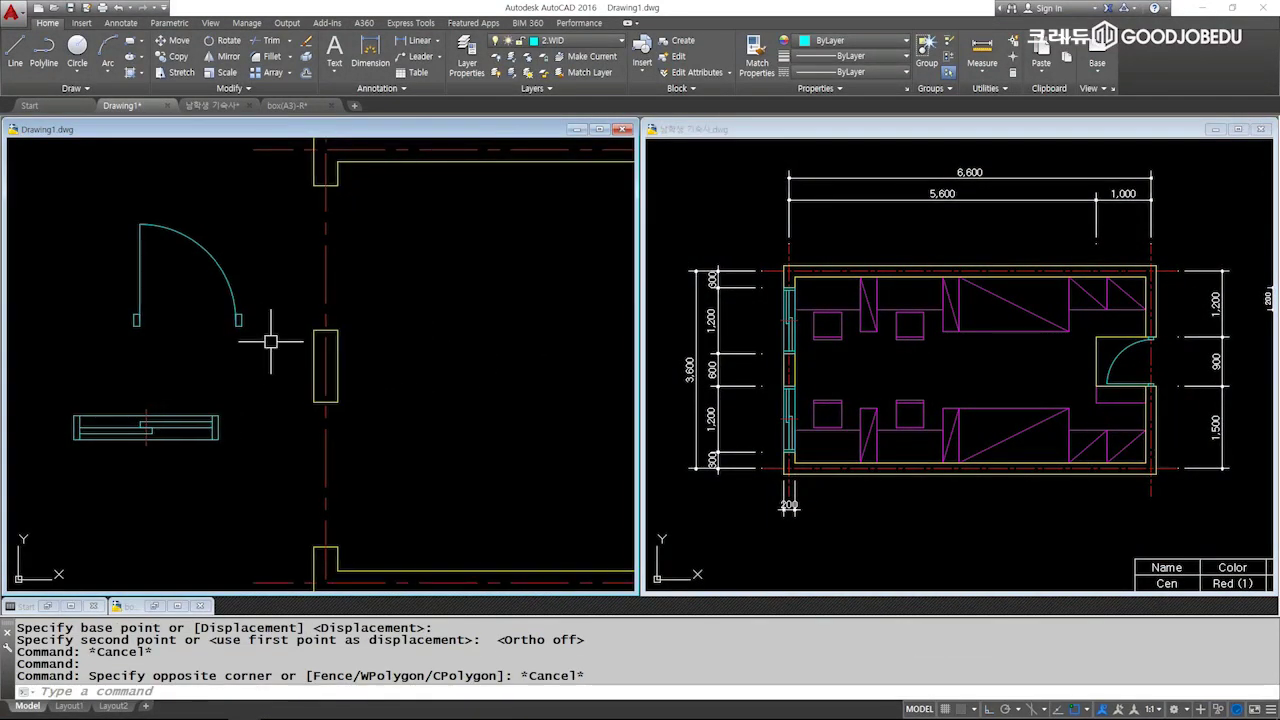
pyautogui.click(270, 341)
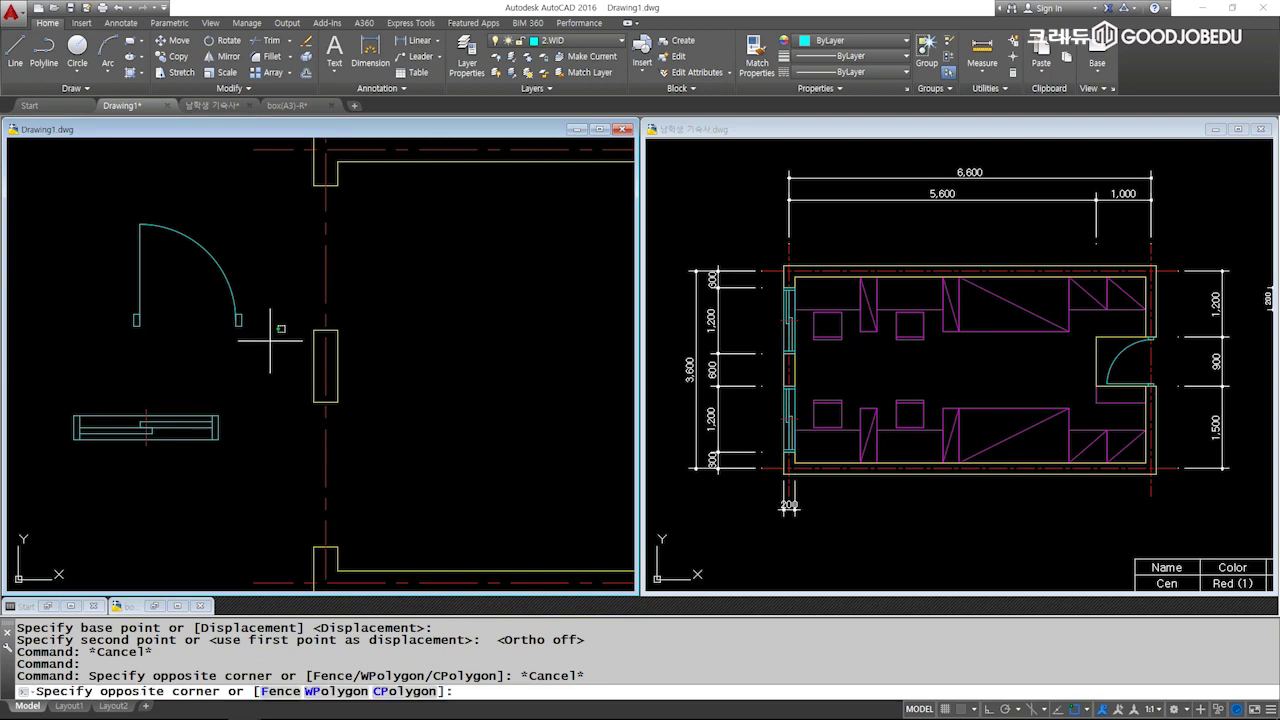
pyautogui.click(164, 254)
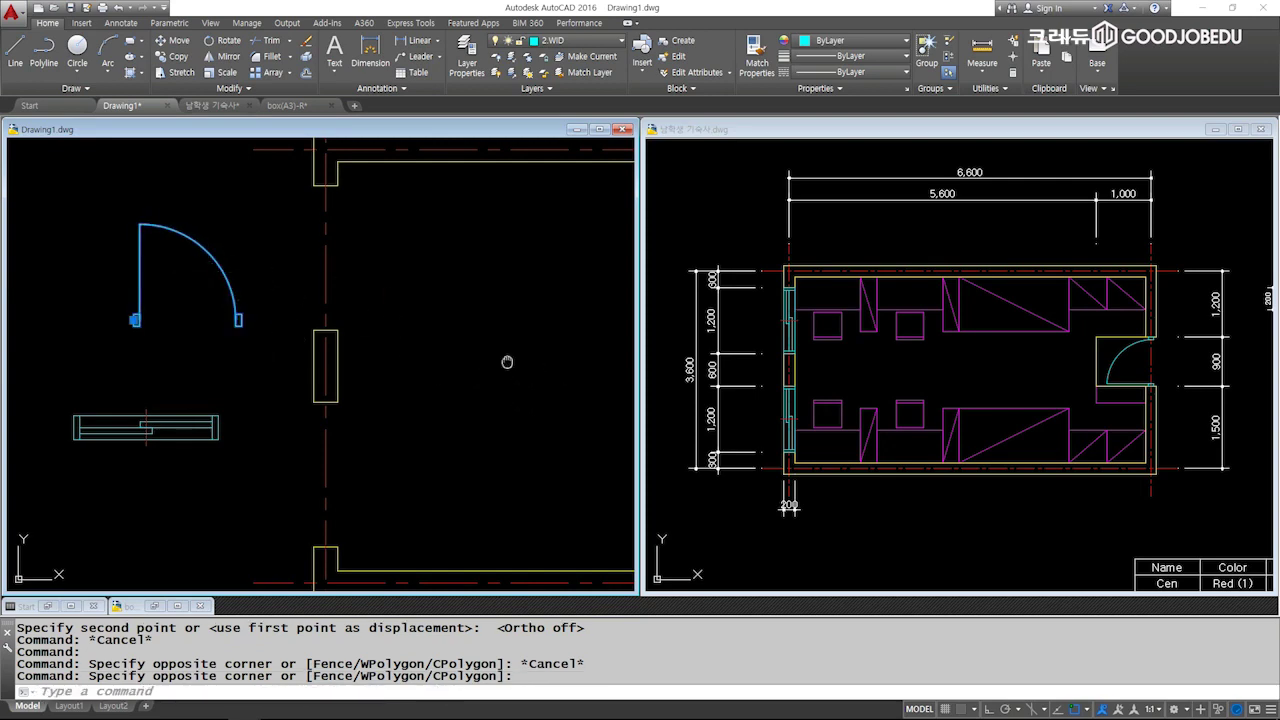
pyautogui.moveTo(586, 360); pyautogui.dragTo(300, 377, button='middle')
pyautogui.moveTo(433, 372); pyautogui.dragTo(229, 386, button='middle')
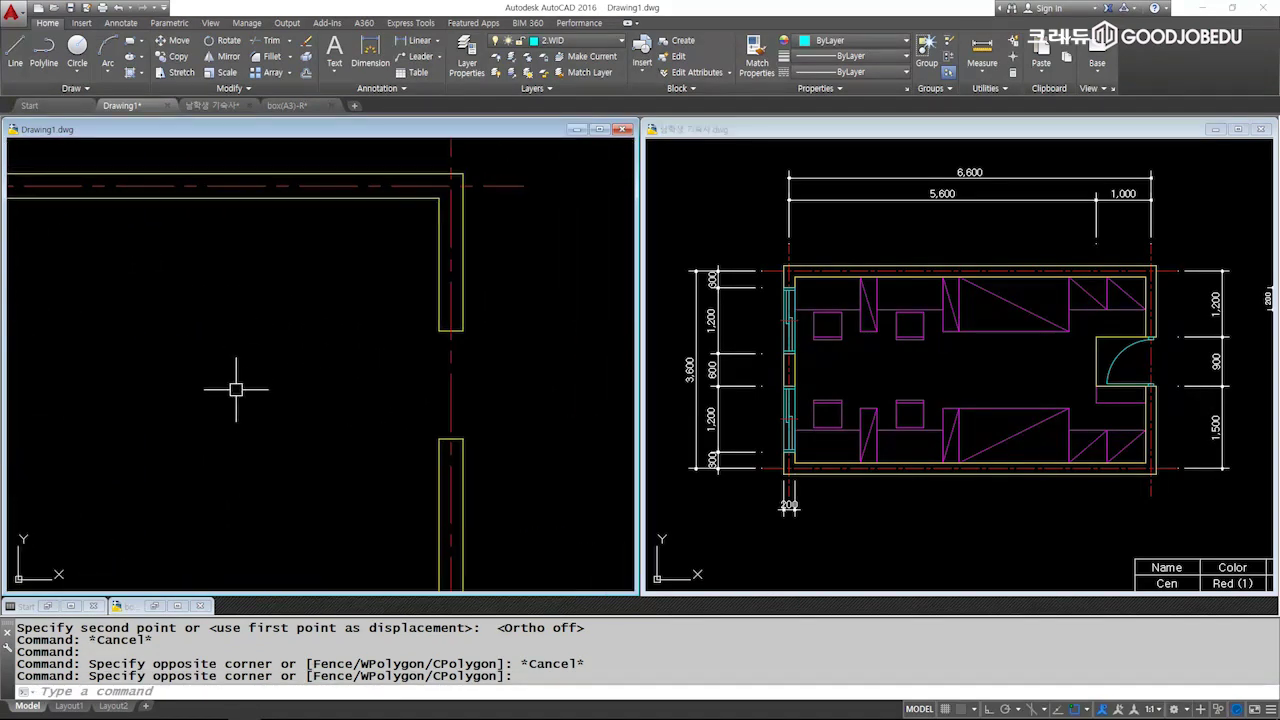
pyautogui.press('Escape')
pyautogui.scroll(-3, 323, 381)
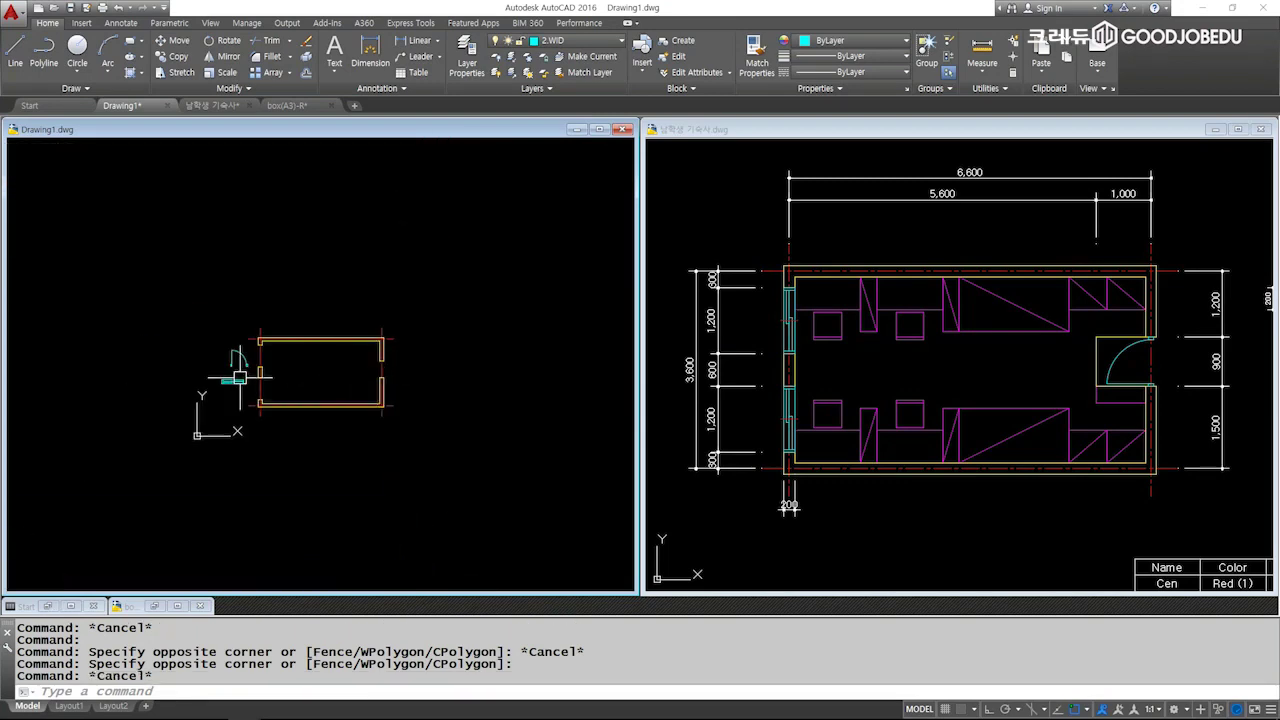
pyautogui.scroll(4, 300, 371)
# Select the door block and start another move, then cancel it.
pyautogui.click(386, 363)
pyautogui.click(266, 294)
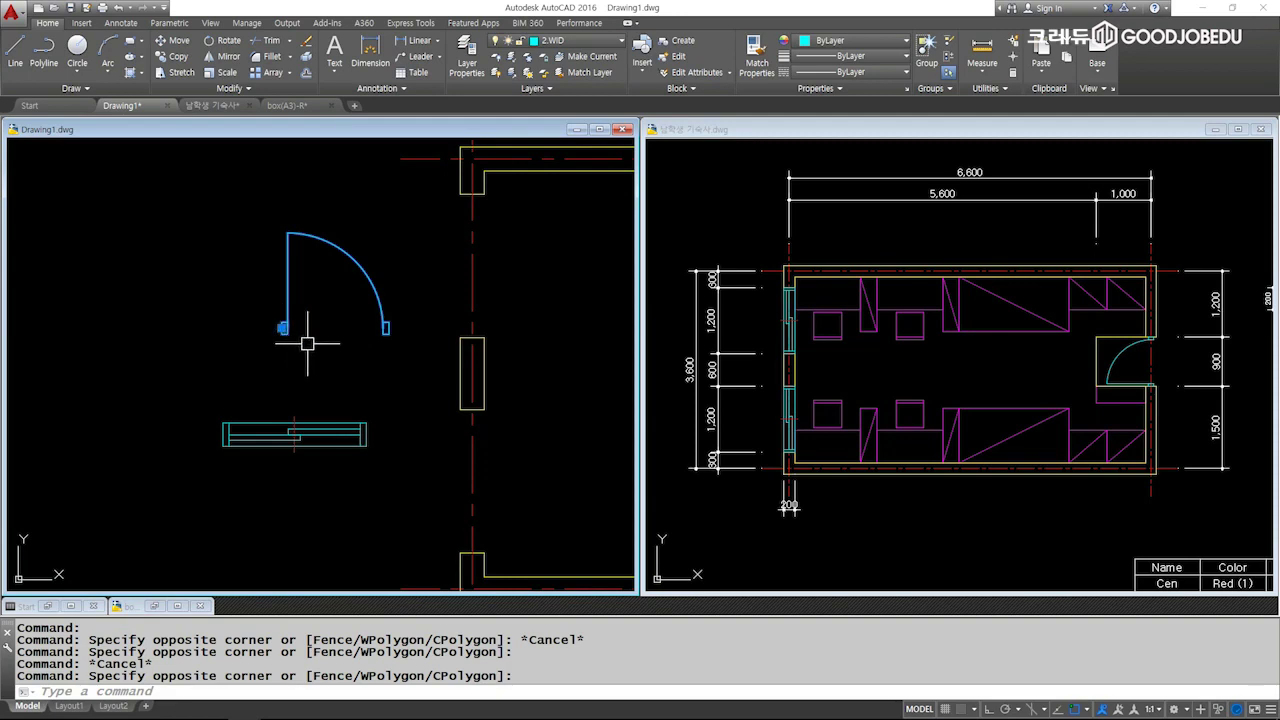
pyautogui.write('m')
pyautogui.press('Return')
pyautogui.click(298, 324)
pyautogui.scroll(-2, 327, 321)
pyautogui.scroll(1, 200, 329)
pyautogui.scroll(2, 410, 364)
pyautogui.press('Escape')
# Put the door's hinge at the wall opening edge and rotate the door to swing left.
pyautogui.moveTo(410, 364); pyautogui.dragTo(354, 338)
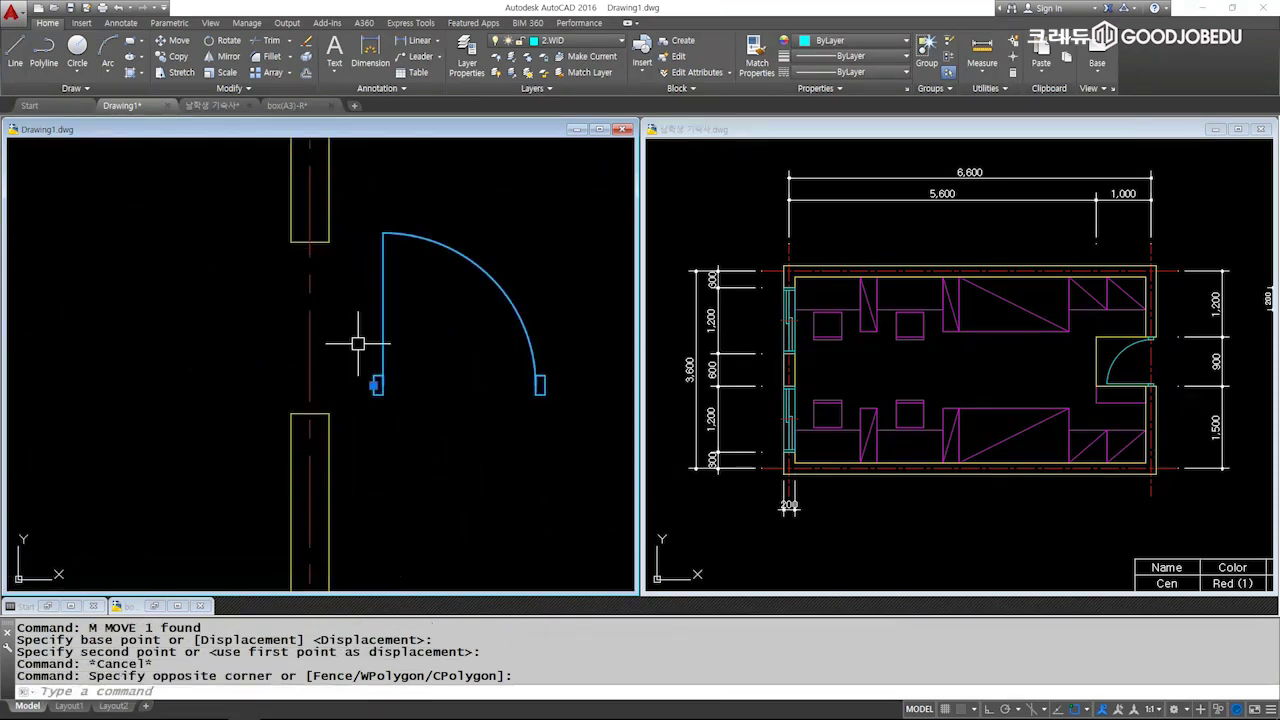
pyautogui.click(376, 385)
pyautogui.click(311, 414)
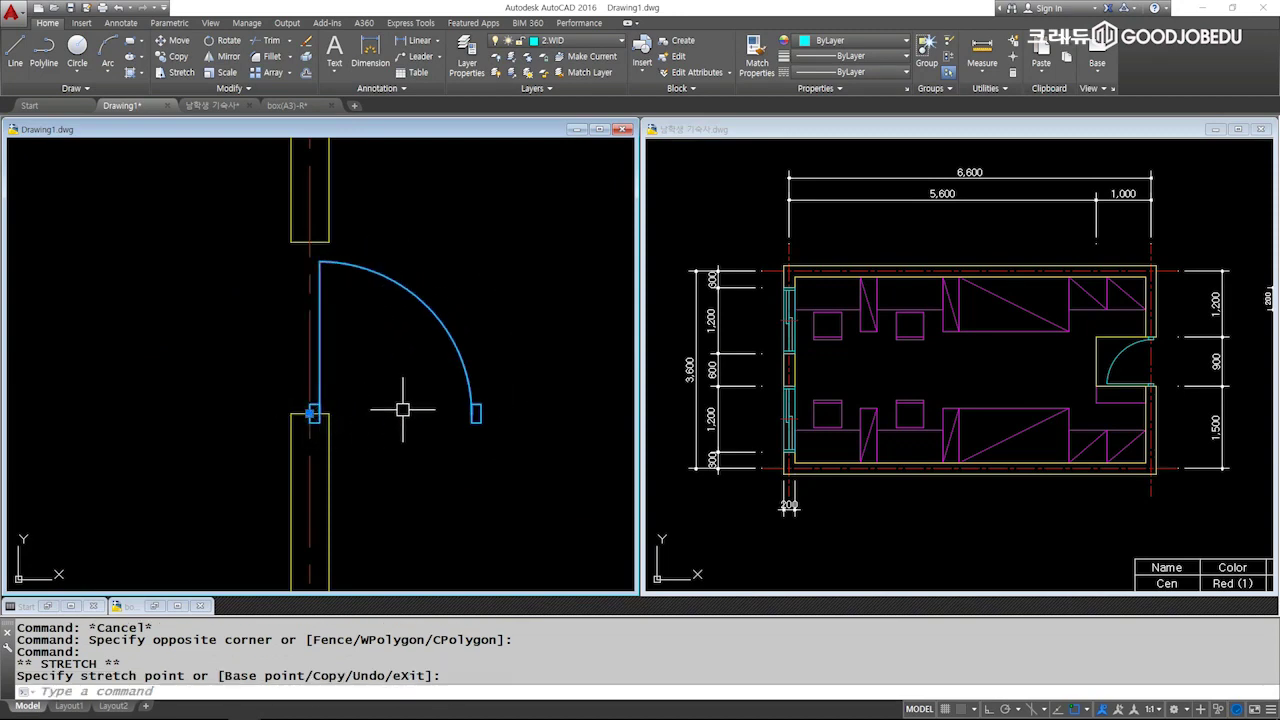
pyautogui.write('ro')
pyautogui.press('Return')
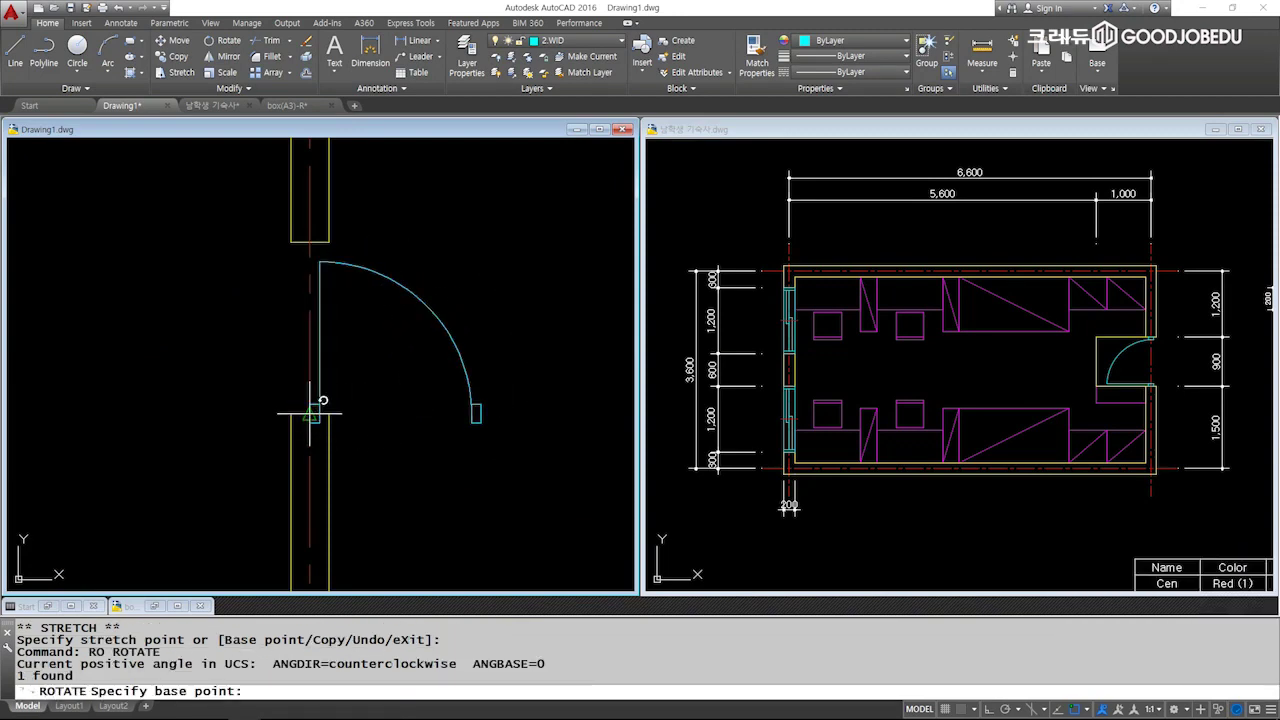
pyautogui.click(311, 410)
pyautogui.click(331, 266)
# Erase the rotated door so the opening is empty.
pyautogui.moveTo(230, 334); pyautogui.dragTo(170, 380)
pyautogui.write('e')
pyautogui.press('Return')
pyautogui.write('i')
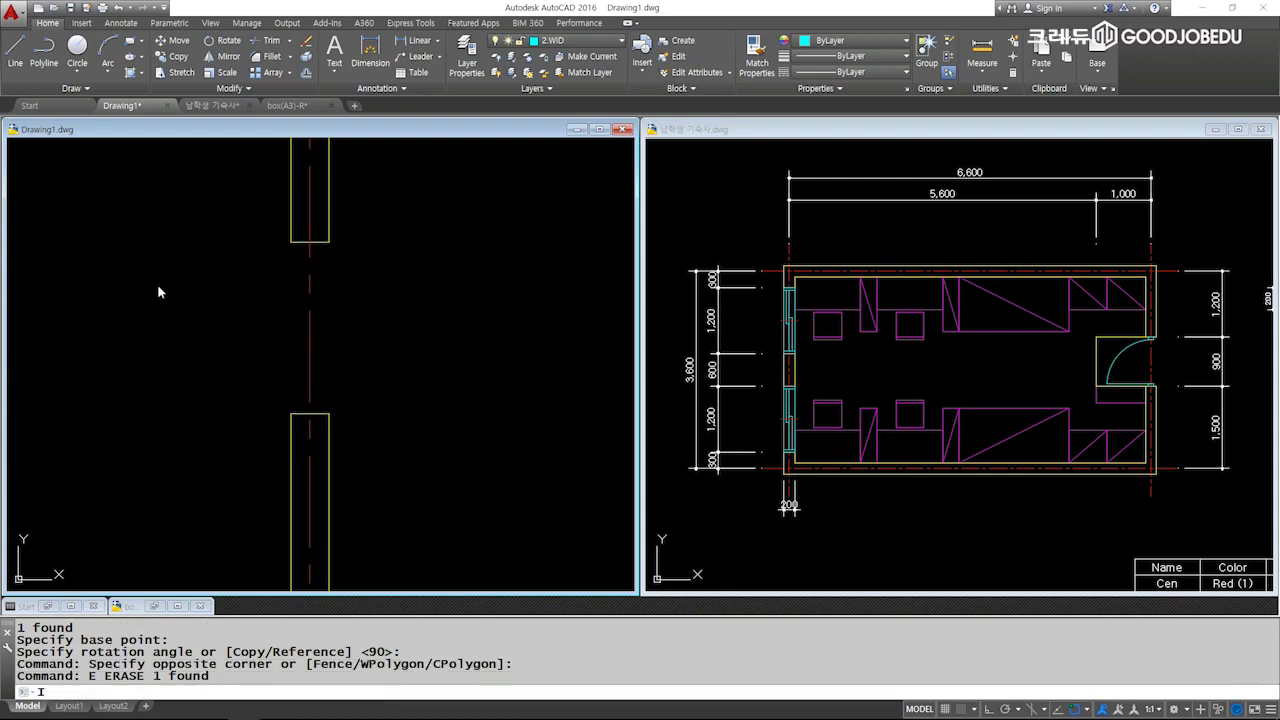
pyautogui.press('Return')
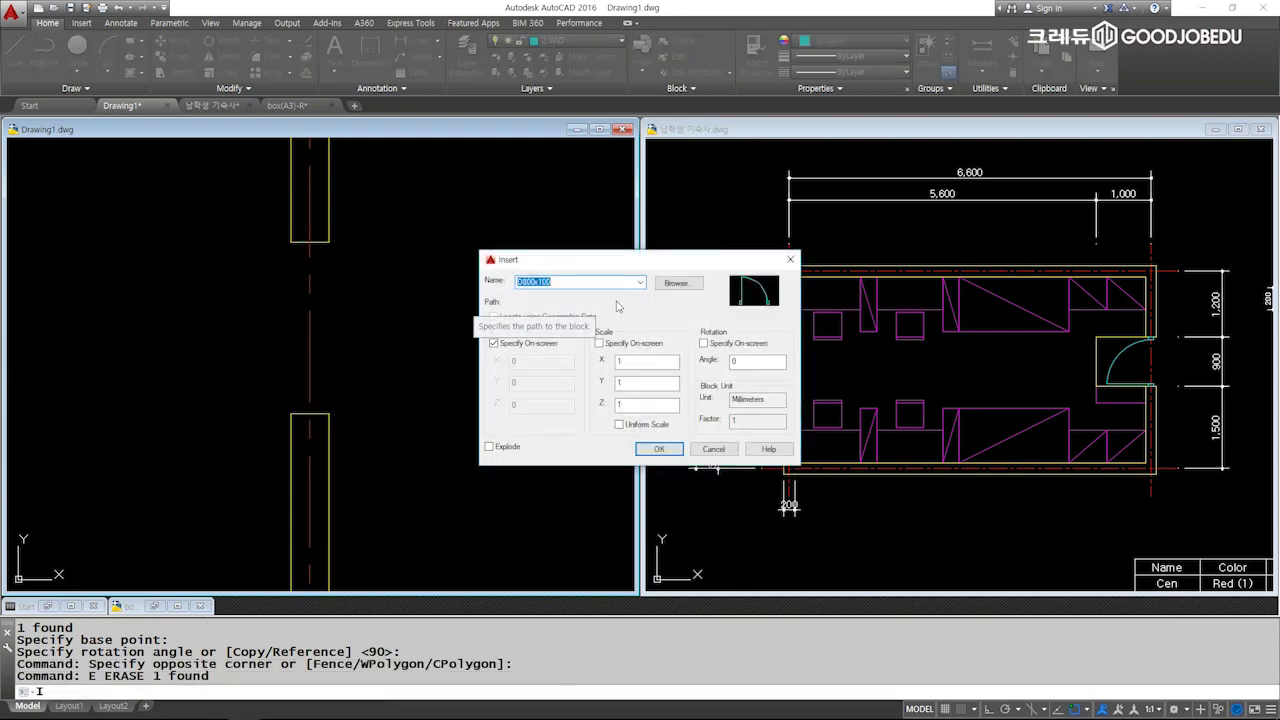
# Insert the D800x100 door block with an adjusted rotation angle into the wall opening.
pyautogui.click(745, 367)
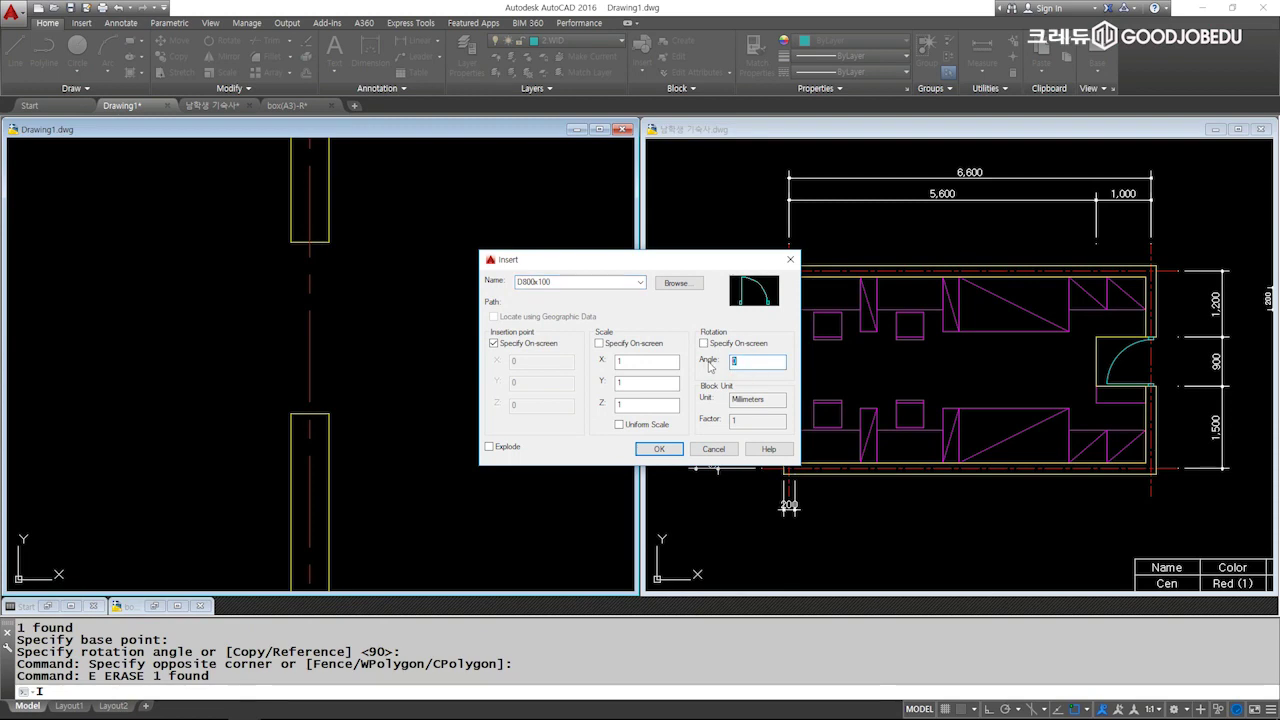
pyautogui.write('90')
pyautogui.click(659, 449)
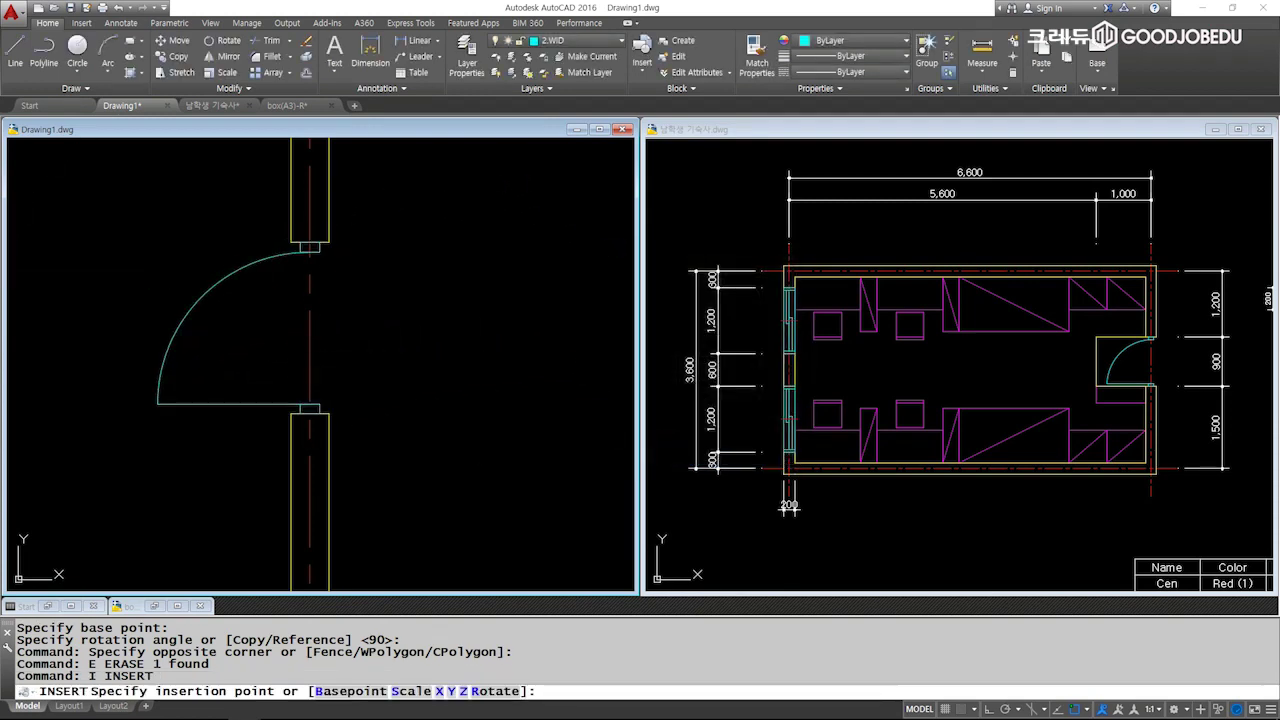
pyautogui.click(310, 413)
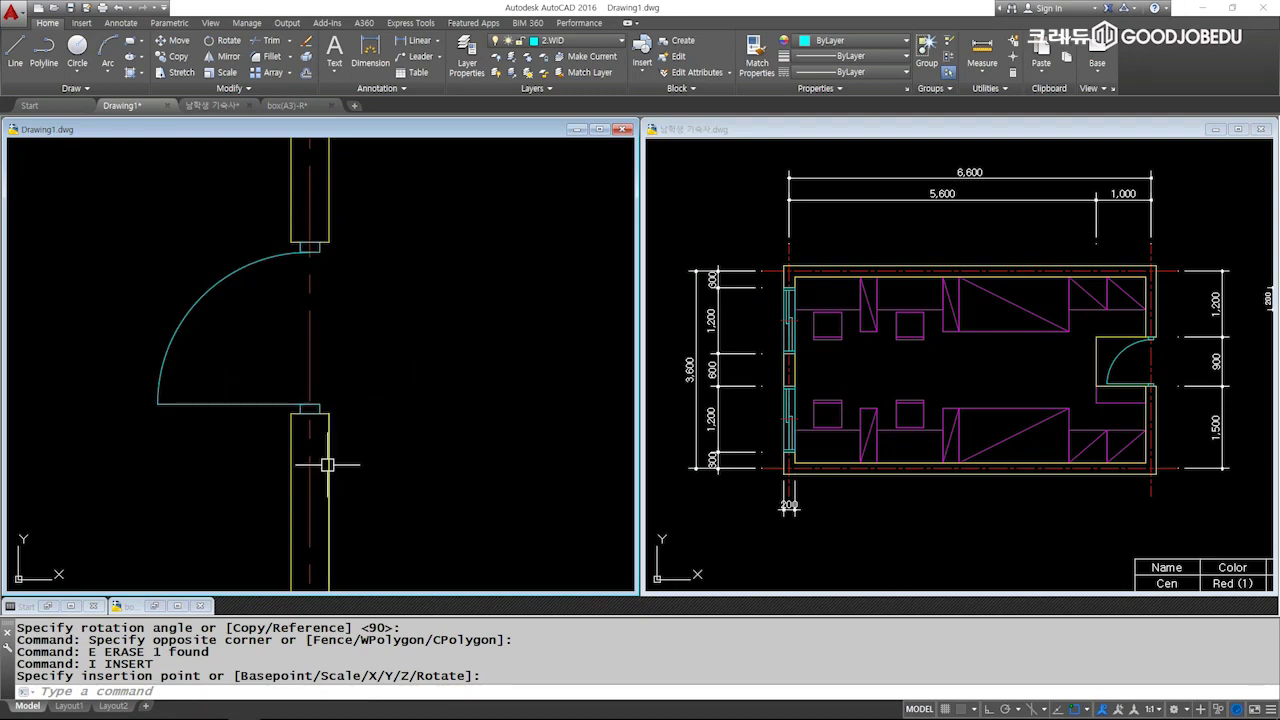
# Move the loose window block to the target rectangle's corner.
pyautogui.scroll(-6, 336, 464)
pyautogui.moveTo(206, 417); pyautogui.dragTo(450, 358, button='middle')
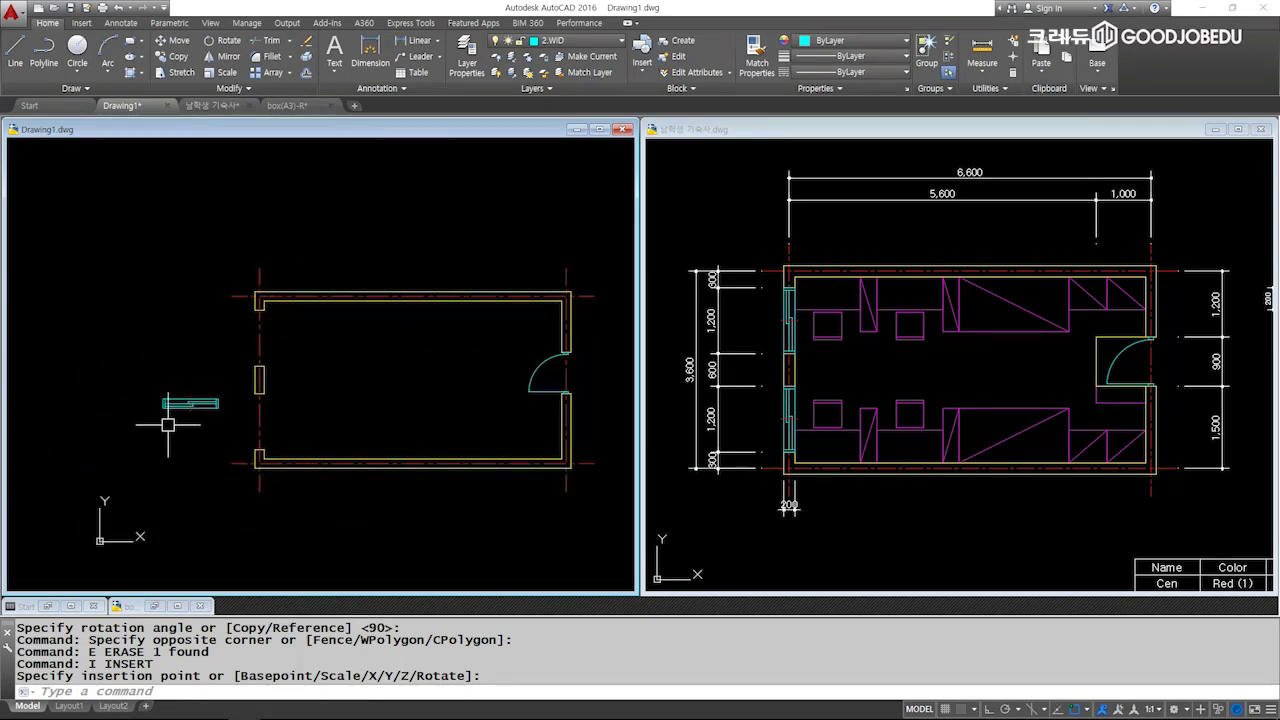
pyautogui.scroll(5, 180, 402)
pyautogui.click(322, 410)
pyautogui.click(256, 313)
pyautogui.moveTo(369, 356); pyautogui.dragTo(354, 375, button='middle')
pyautogui.write('m')
pyautogui.press('Return')
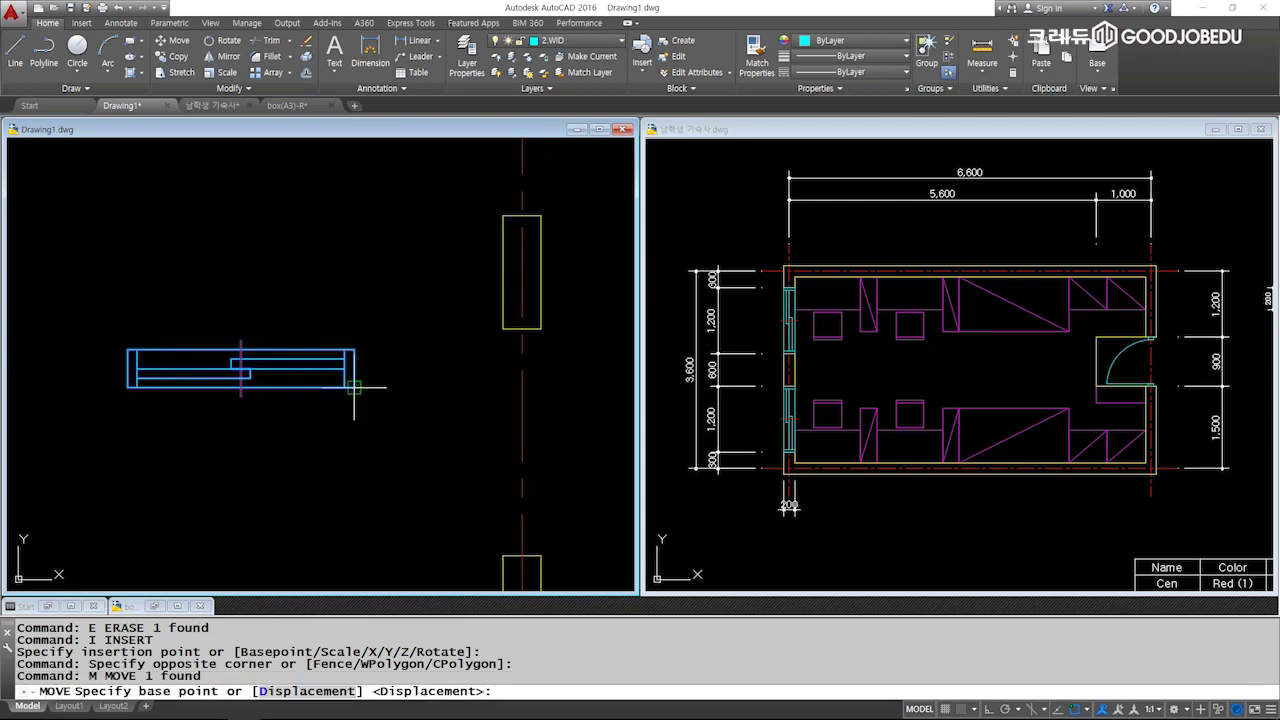
pyautogui.click(367, 375)
pyautogui.moveTo(485, 300); pyautogui.dragTo(308, 390, button='middle')
pyautogui.scroll(2, 380, 330)
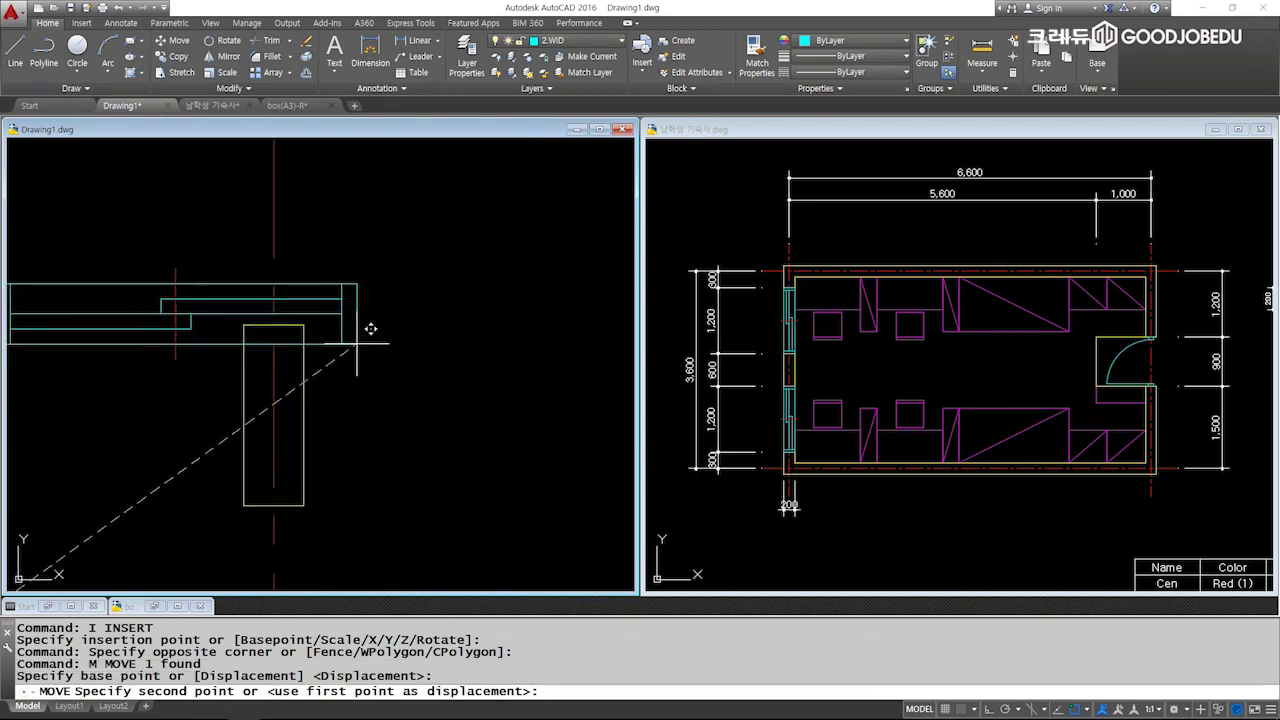
pyautogui.click(257, 310)
# Rotate the window block 90° about that corner.
pyautogui.moveTo(276, 328); pyautogui.dragTo(368, 338, button='middle')
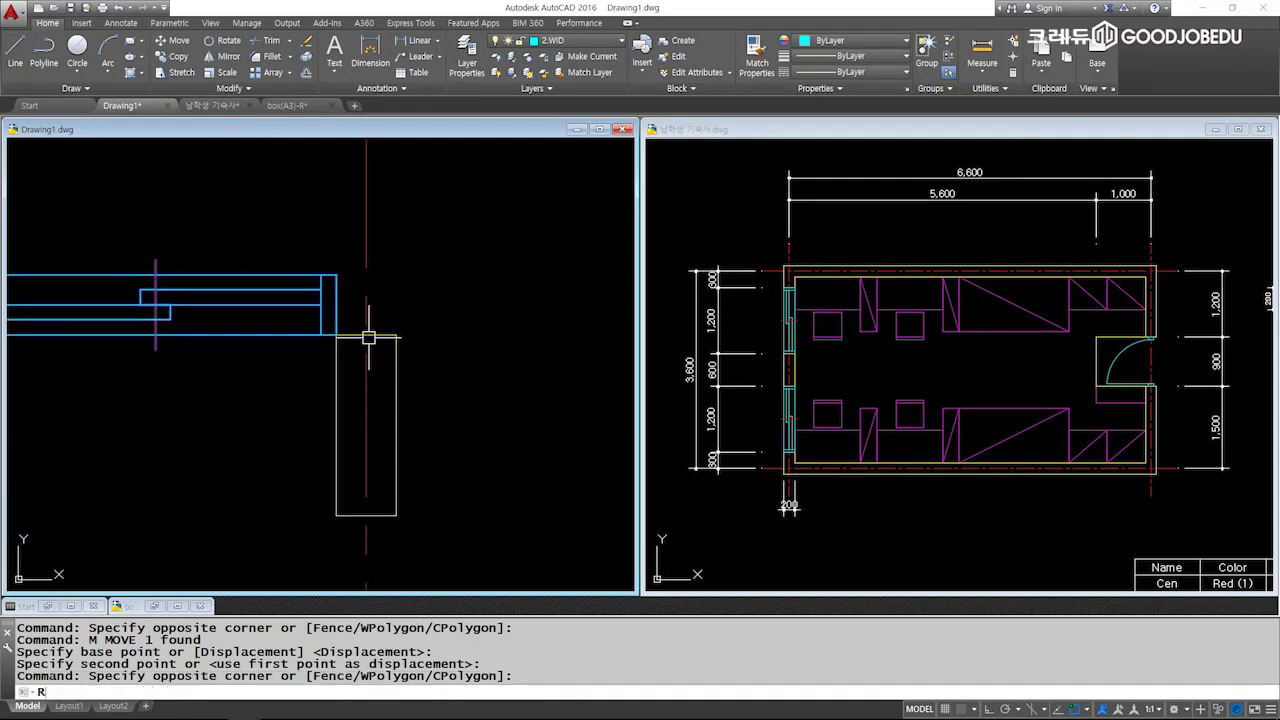
pyautogui.write('o')
pyautogui.press('Return')
pyautogui.click(336, 336)
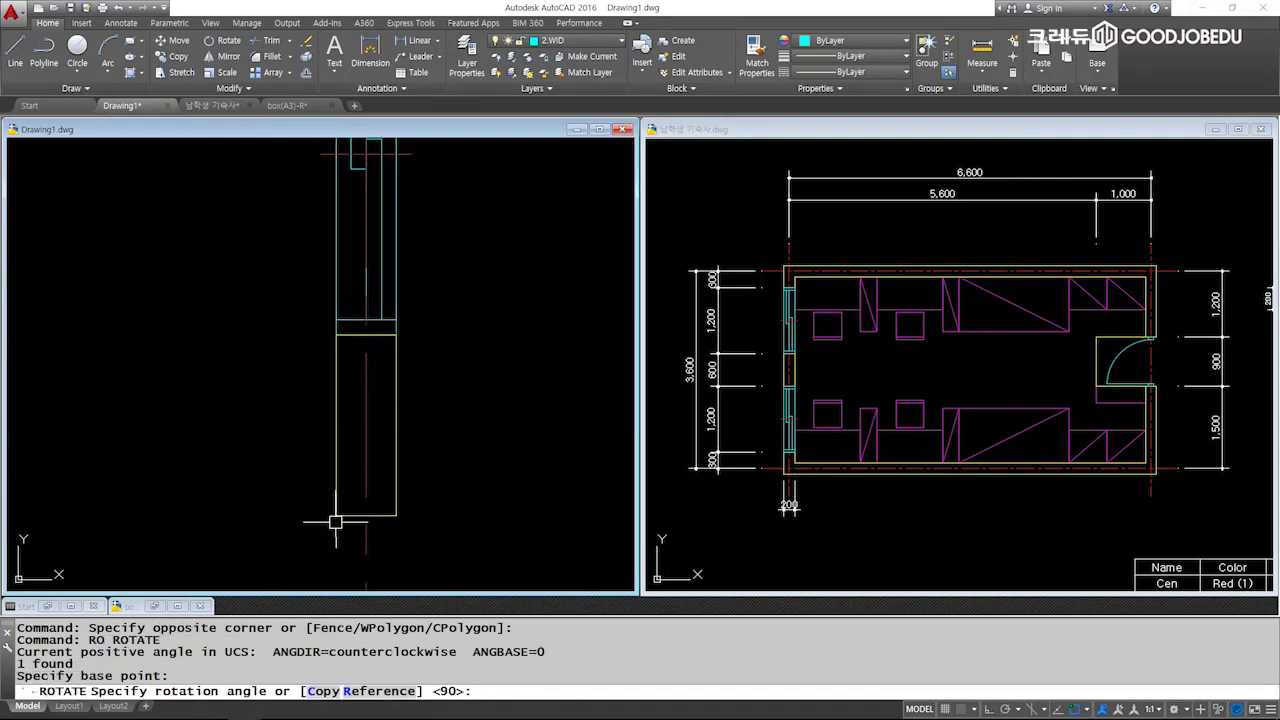
pyautogui.press('Return')
# Erase the window block from the wall.
pyautogui.scroll(-2, 337, 400)
pyautogui.click(363, 386)
pyautogui.write('e')
pyautogui.press('Return')
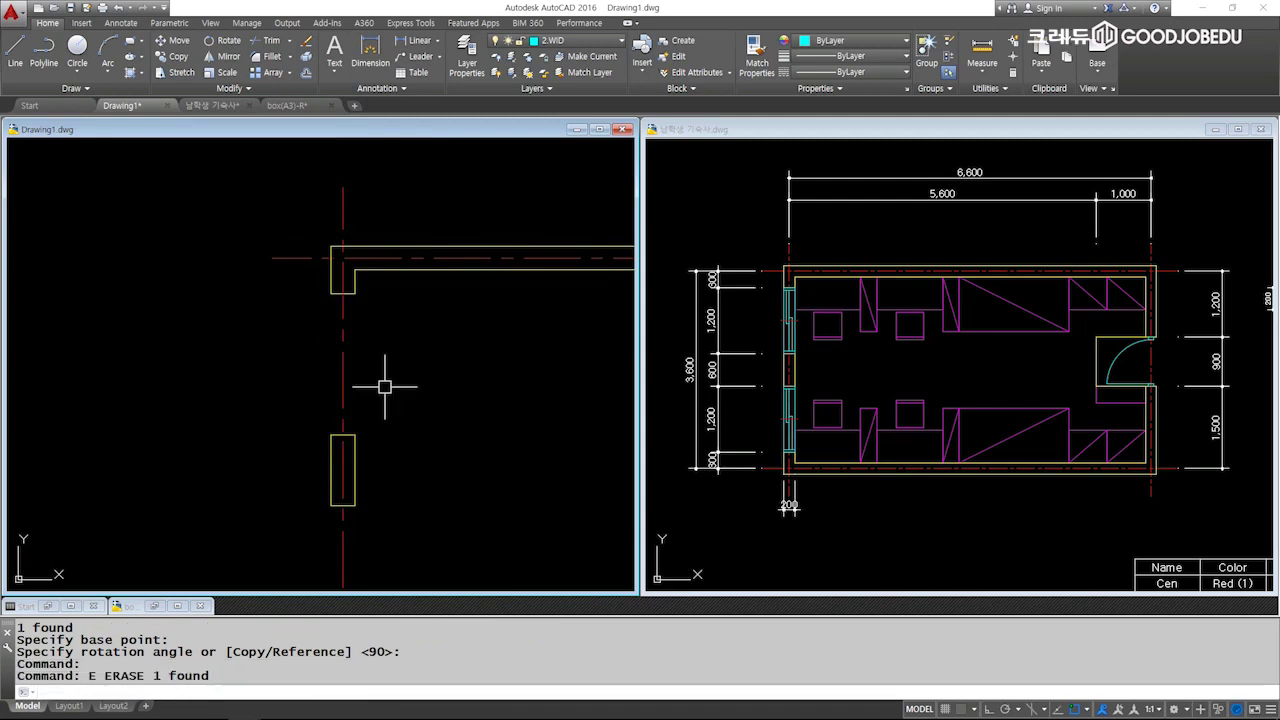
pyautogui.write('i')
pyautogui.press('Return')
# Insert the W 1200x200 window block at 90° into the upper left-wall opening.
pyautogui.doubleClick(748, 363)
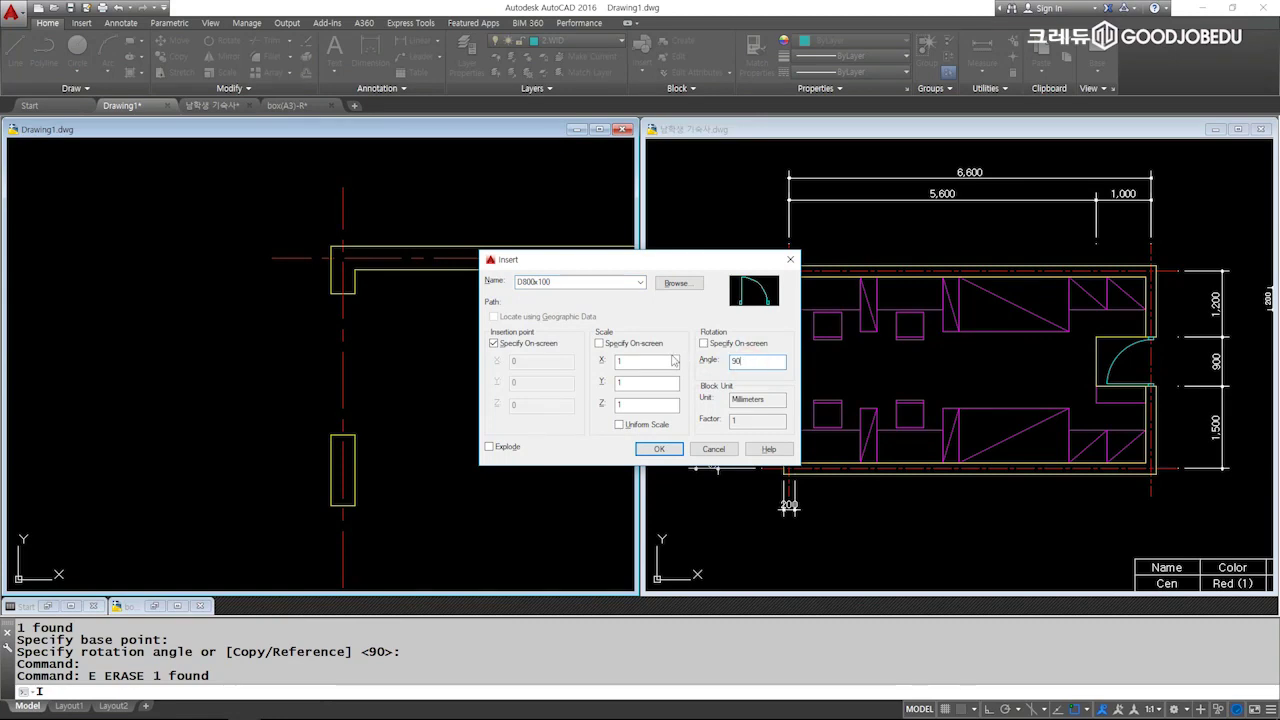
pyautogui.click(640, 282)
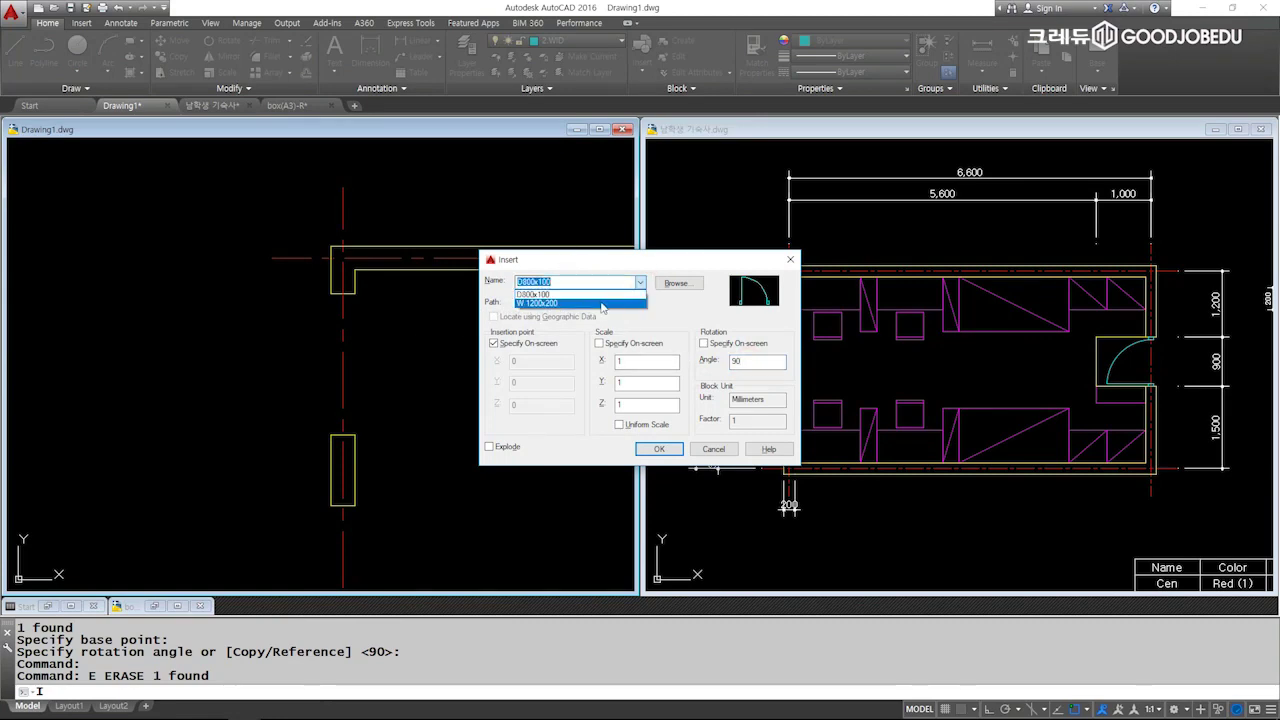
pyautogui.click(600, 300)
pyautogui.click(659, 449)
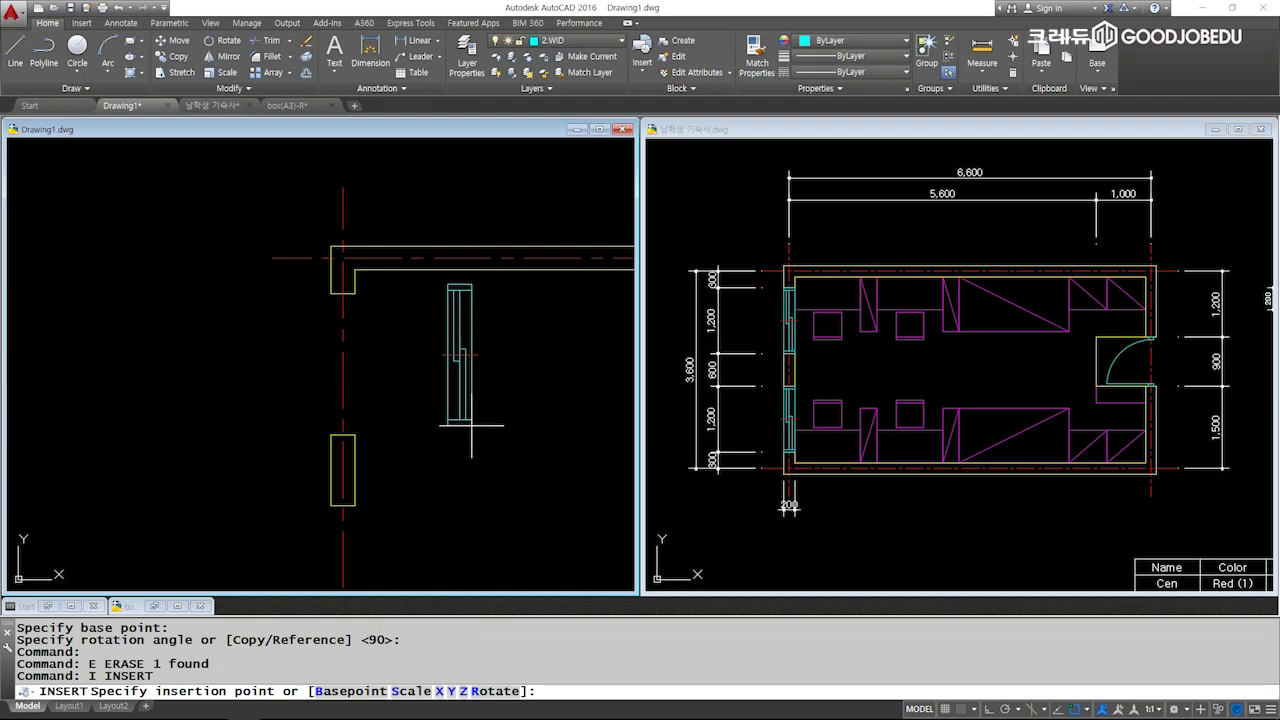
pyautogui.click(355, 432)
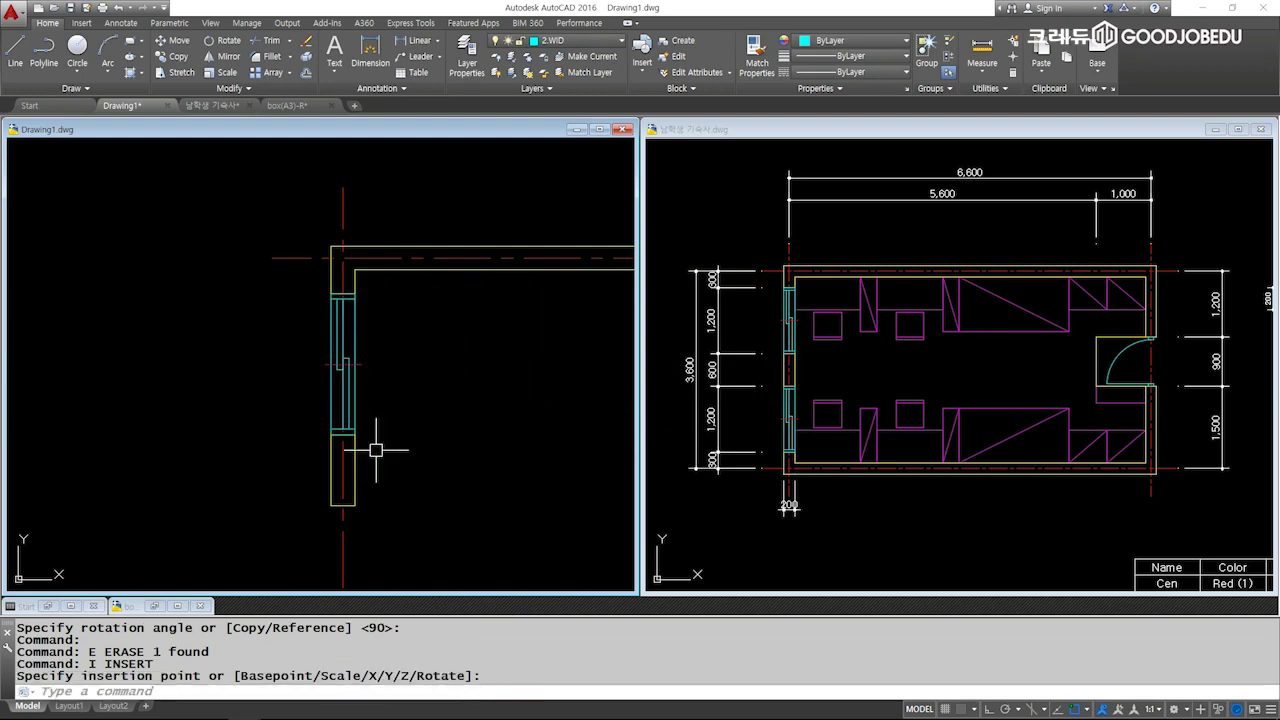
# Repeat the window insertion for the lower left-wall opening, then center the finished room plan.
pyautogui.press('Return')
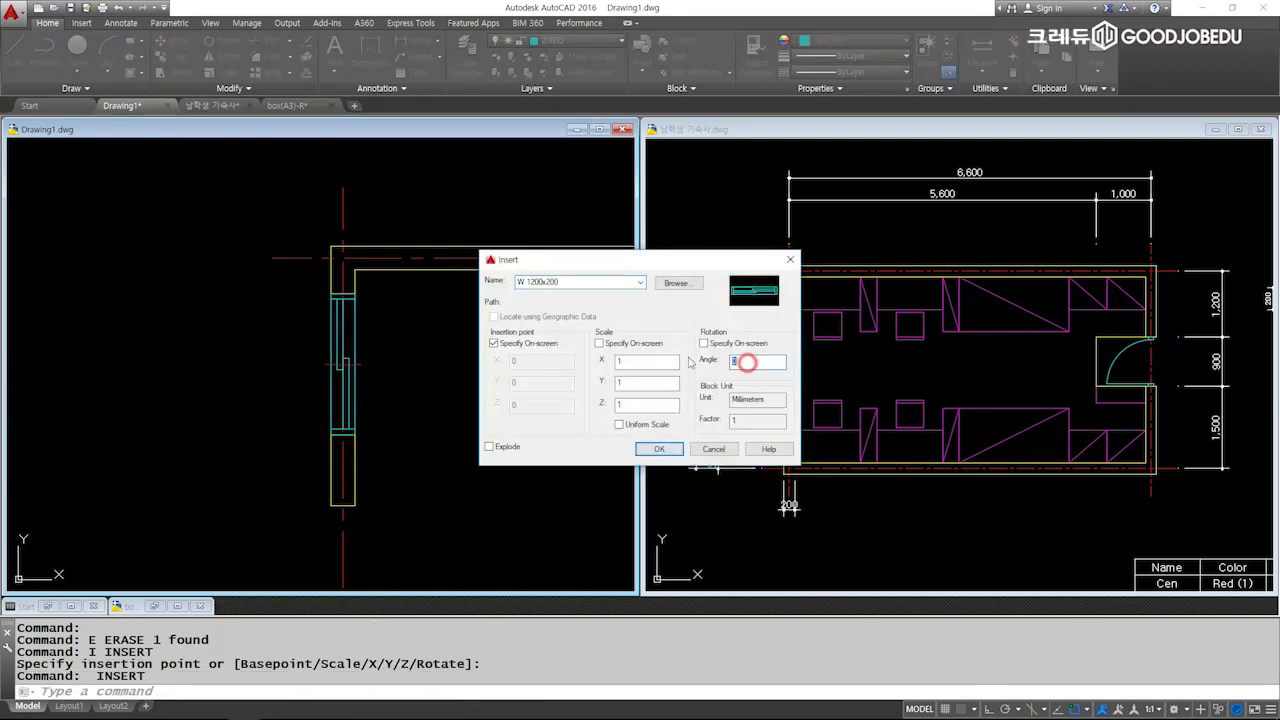
pyautogui.click(677, 451)
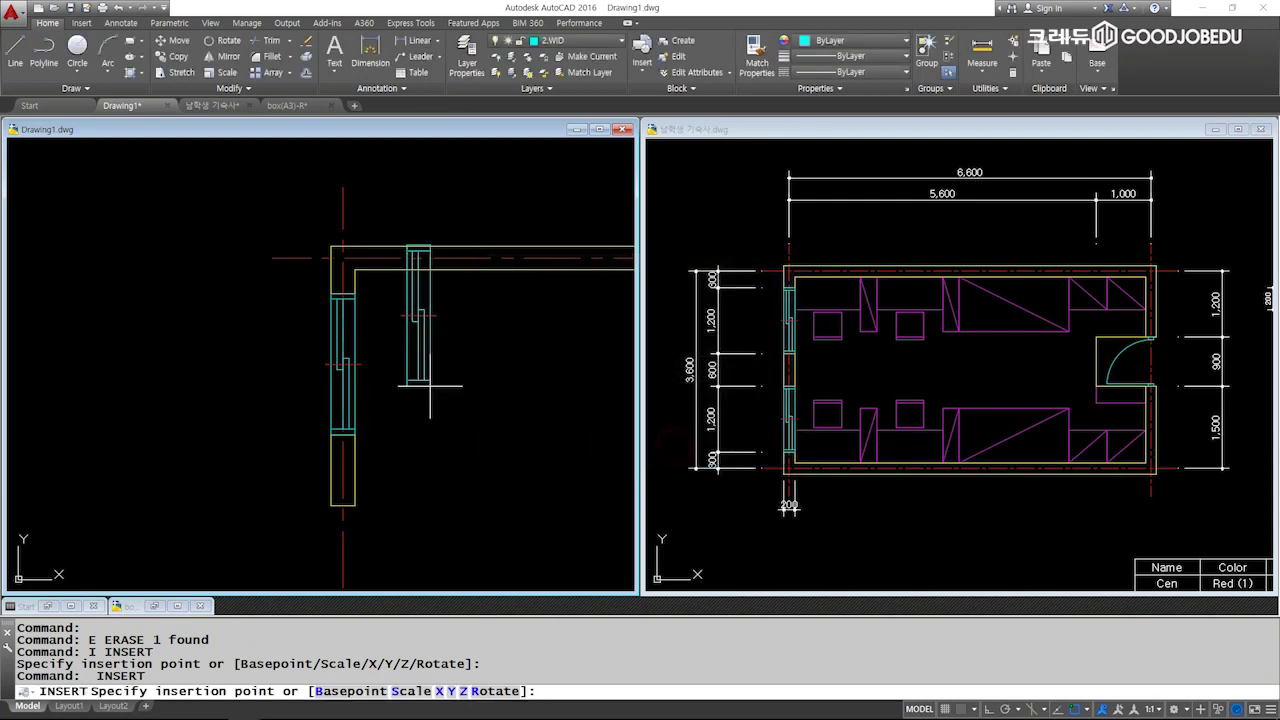
pyautogui.moveTo(400, 560); pyautogui.dragTo(391, 460, button='middle')
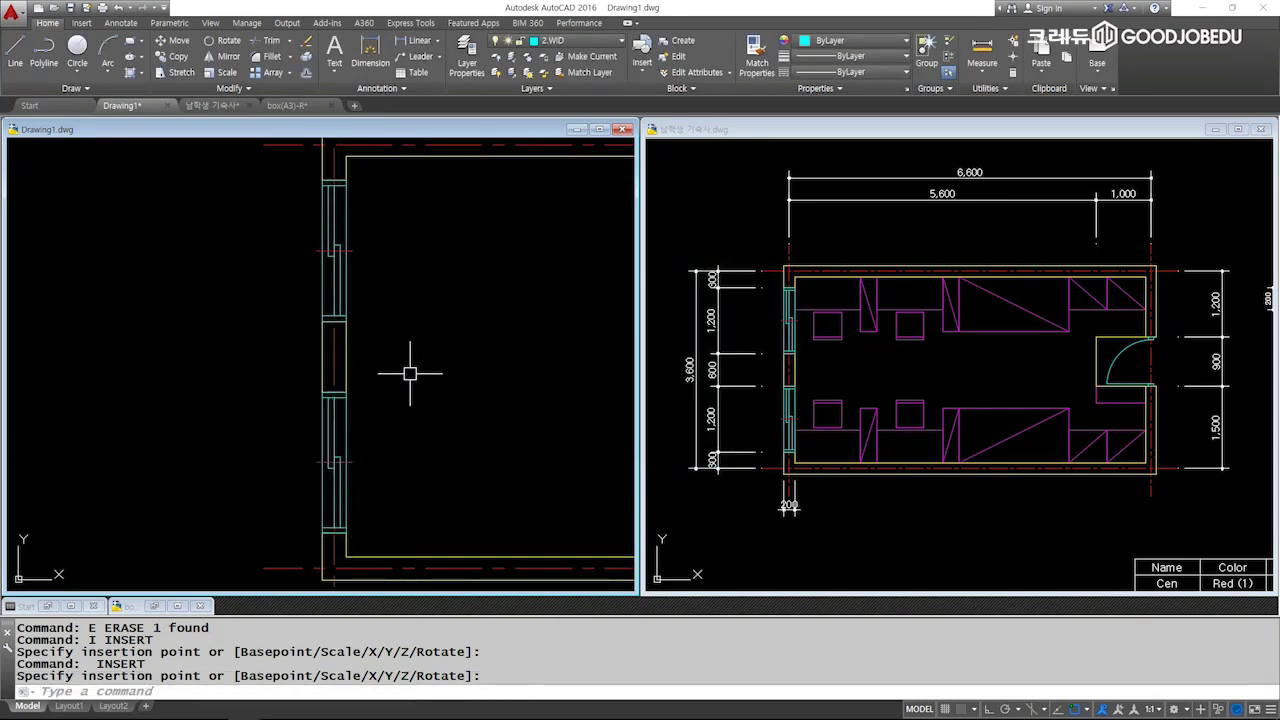
pyautogui.press('Escape')
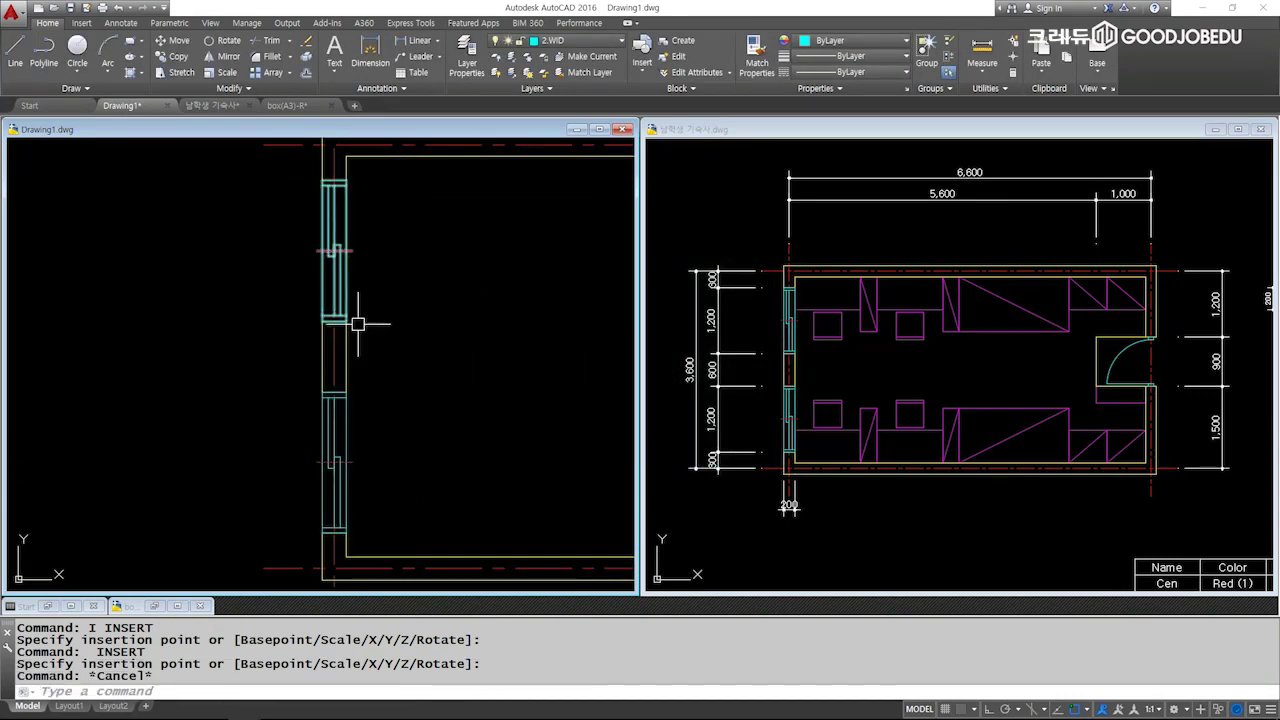
pyautogui.scroll(-2, 509, 322)
pyautogui.scroll(-2, 300, 343)
pyautogui.moveTo(337, 349)
pyautogui.mouseDown(button='middle')
pyautogui.moveTo(305, 345)
pyautogui.moveTo(333, 333)
pyautogui.mouseUp(button='middle')
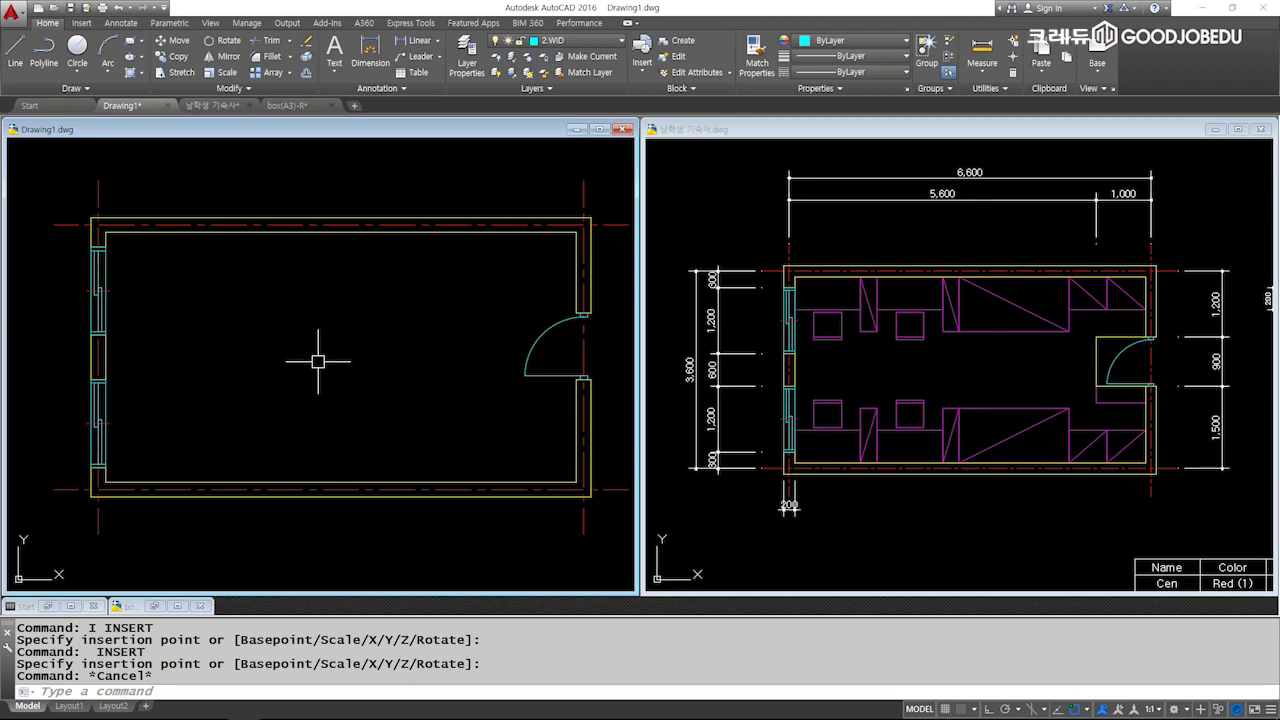
pyautogui.moveTo(363, 351); pyautogui.dragTo(337, 344, button='middle')
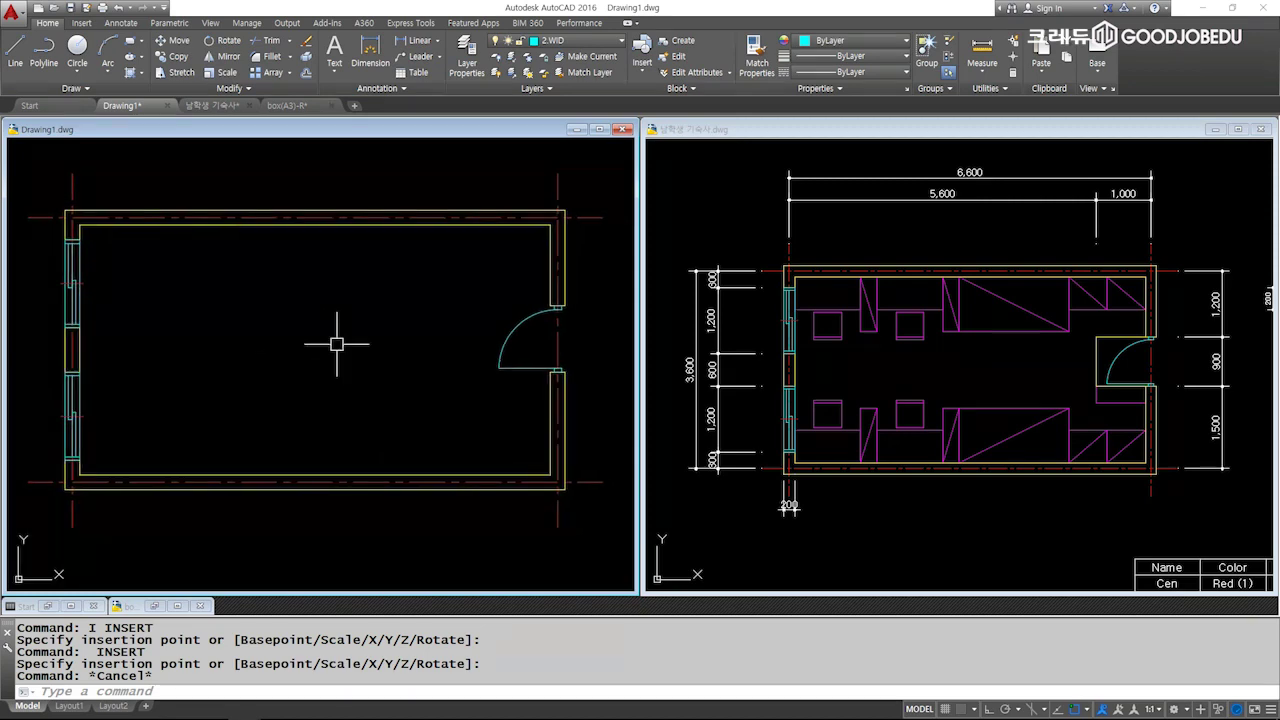